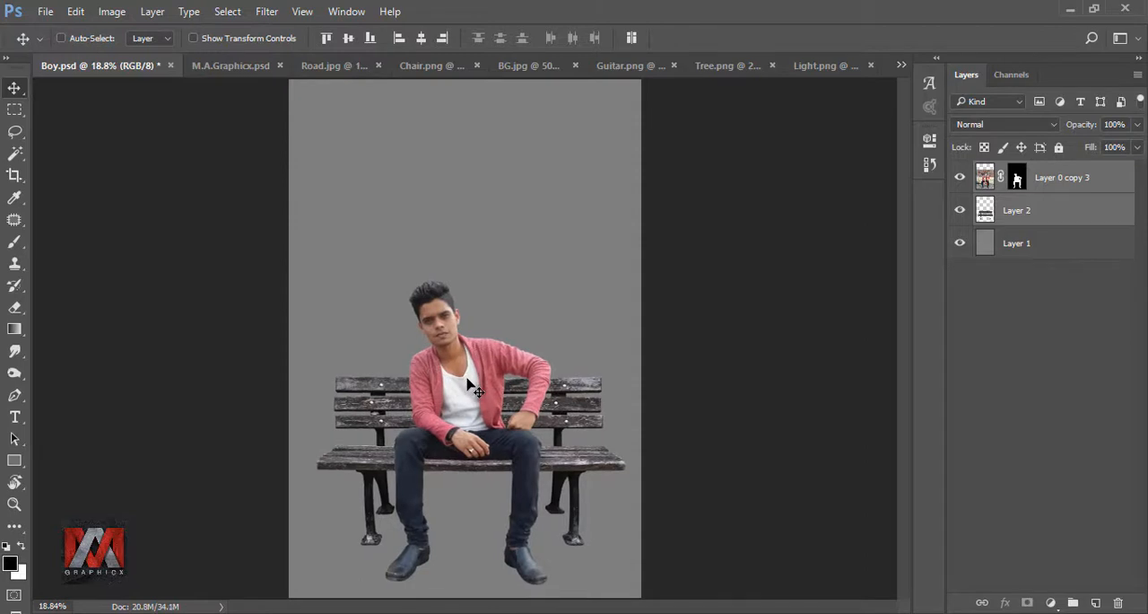
# Step: Bring the Road.jpg texture into Boy.psd and place its layer directly below the bench layer
pyautogui.click(983, 183)
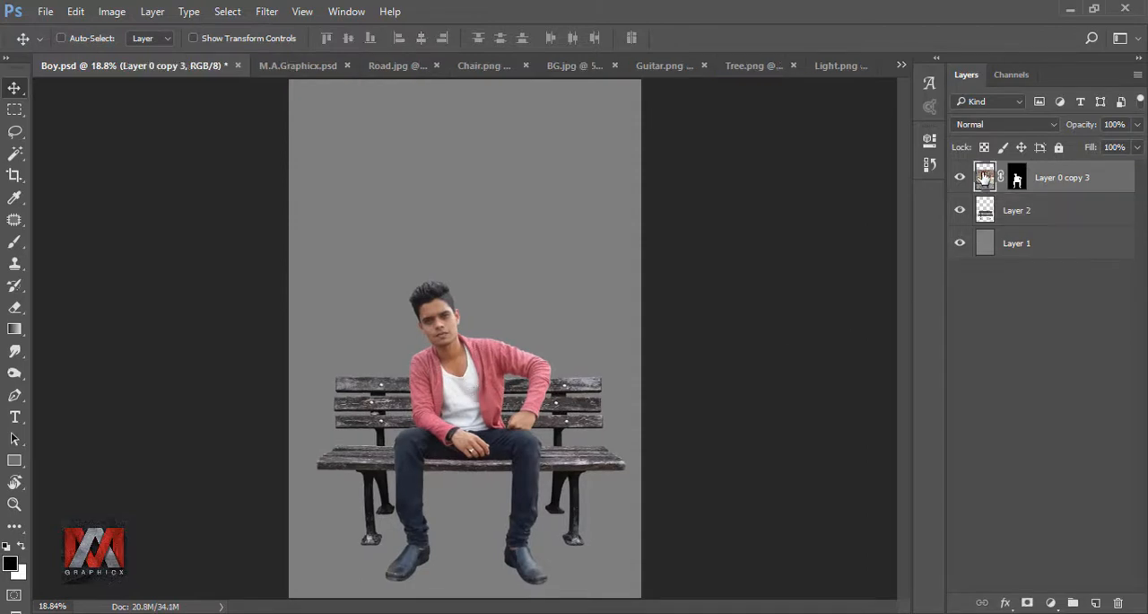
pyautogui.click(398, 65)
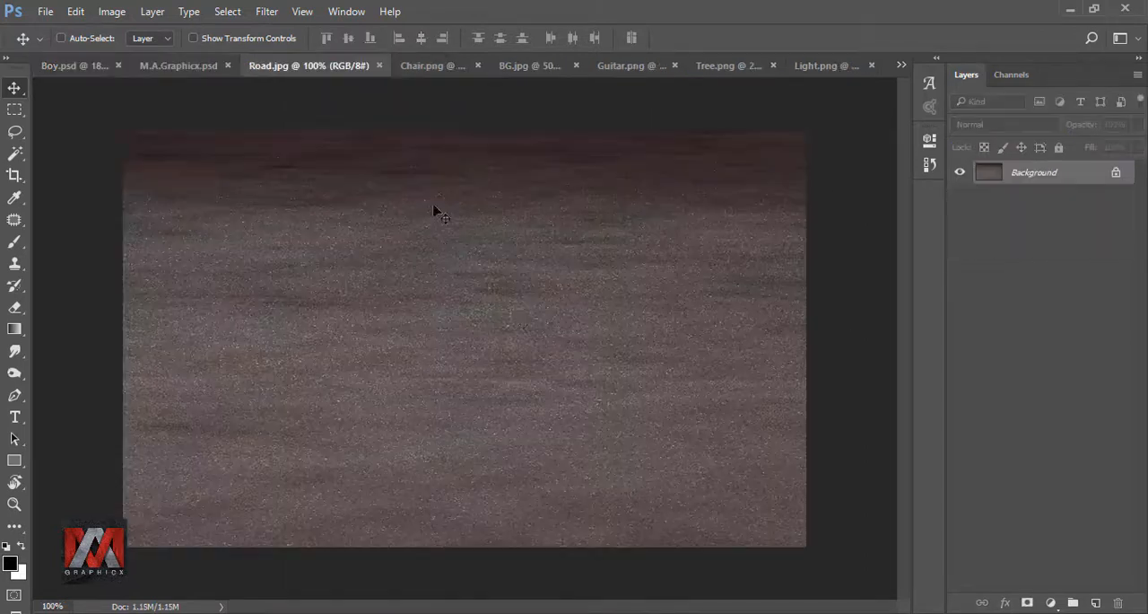
pyautogui.moveTo(436, 211); pyautogui.dragTo(435, 378)
pyautogui.moveTo(435, 379); pyautogui.dragTo(369, 552)
pyautogui.moveTo(1050, 183); pyautogui.dragTo(1023, 259)
# Step: Enlarge the road layer to about 472% and position it across the lower part of the canvas
pyautogui.hotkey('ctrl', 't')
pyautogui.moveTo(415, 524); pyautogui.dragTo(735, 334)
pyautogui.moveTo(664, 398); pyautogui.dragTo(636, 418)
pyautogui.moveTo(708, 354); pyautogui.dragTo(867, 260)
pyautogui.moveTo(772, 333); pyautogui.dragTo(660, 352)
# Step: Apply a Perspective transform to the road, narrowing its far edge and widening its near edge to about 530% width
pyautogui.rightClick(588, 316)
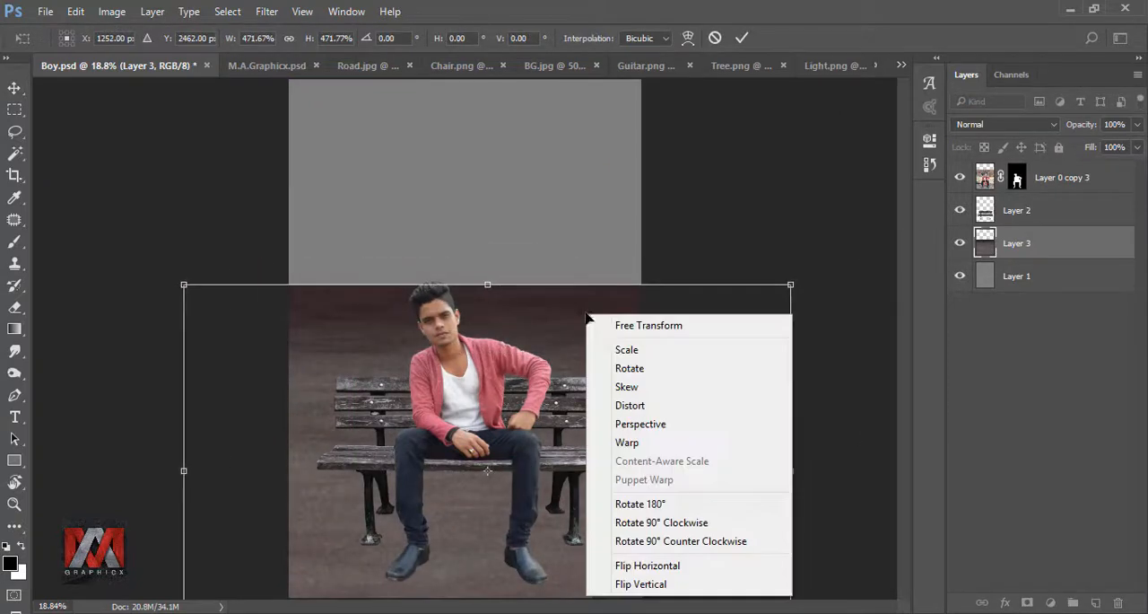
pyautogui.click(640, 423)
pyautogui.moveTo(780, 289); pyautogui.dragTo(640, 285)
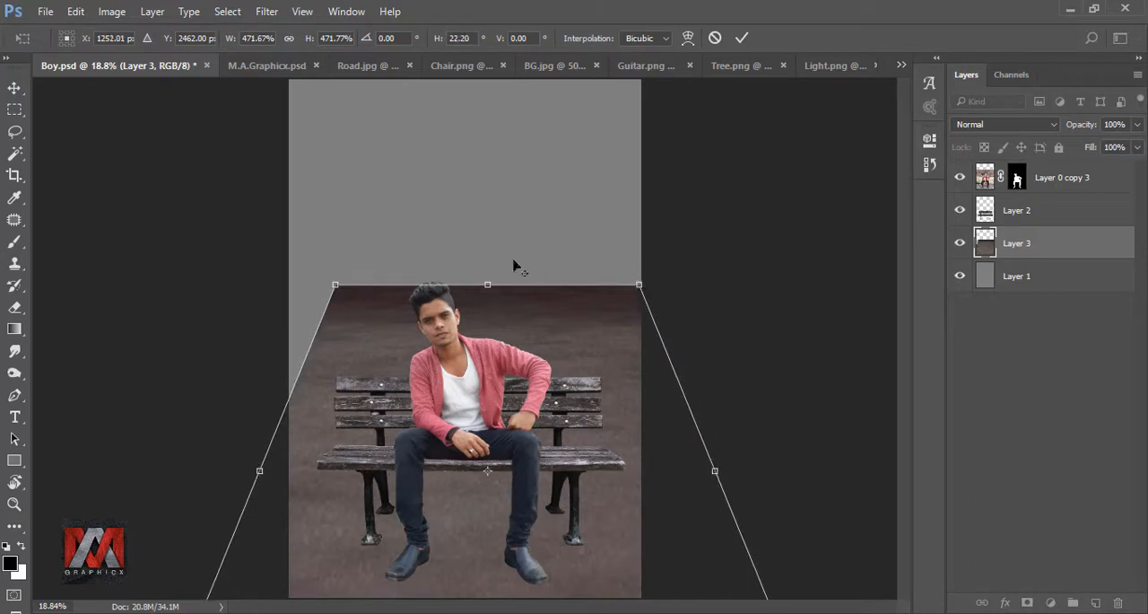
pyautogui.hotkey('ctrl', '-')
pyautogui.moveTo(669, 536); pyautogui.dragTo(692, 533)
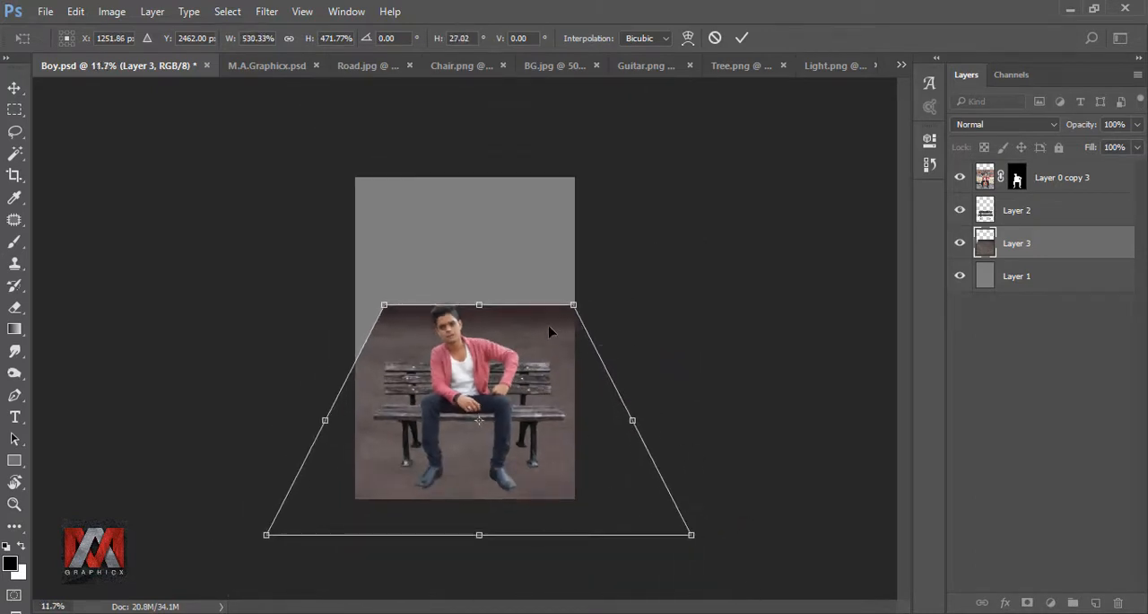
# Step: Lower the road's far edge to the man's shoulder height, widen its near edge to about 631%, and apply the transform
pyautogui.moveTo(573, 305); pyautogui.dragTo(553, 370)
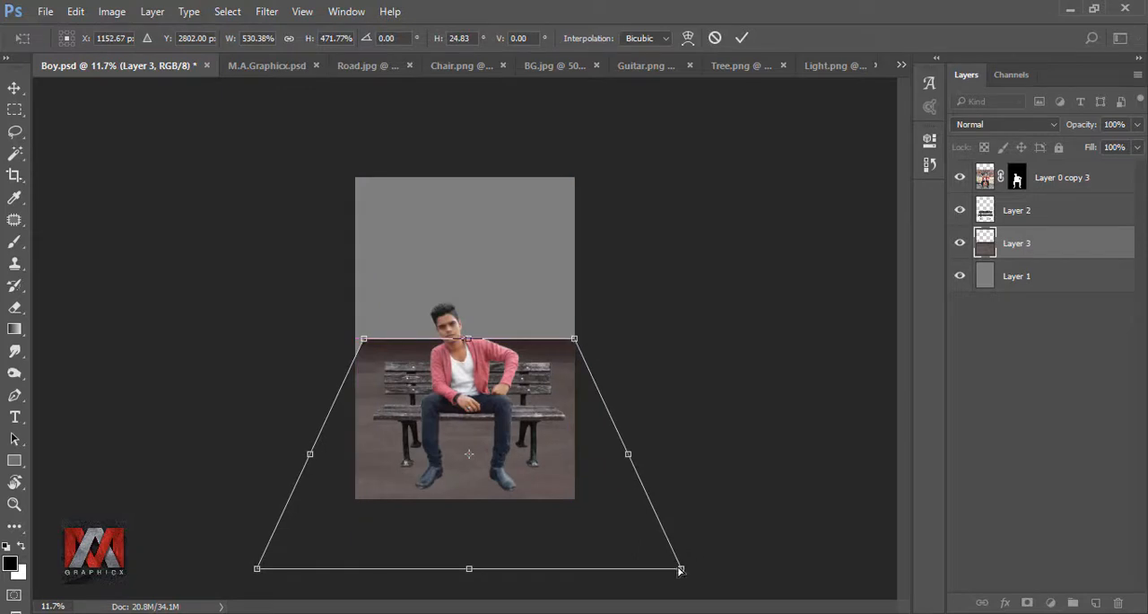
pyautogui.moveTo(682, 570); pyautogui.dragTo(718, 568)
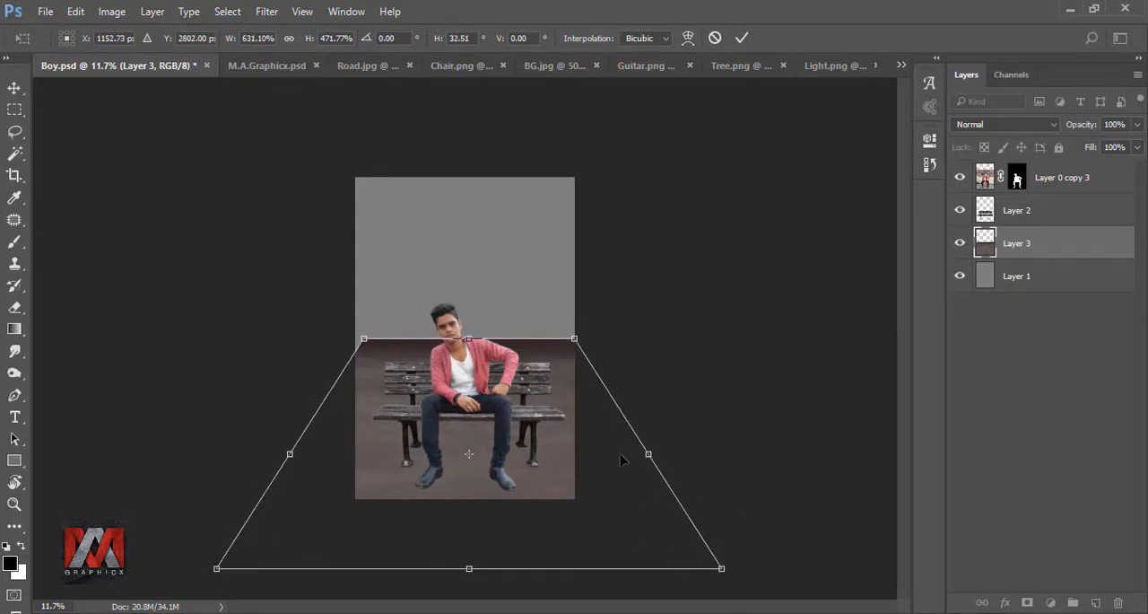
pyautogui.moveTo(562, 389); pyautogui.dragTo(558, 388)
pyautogui.moveTo(578, 343); pyautogui.dragTo(584, 342)
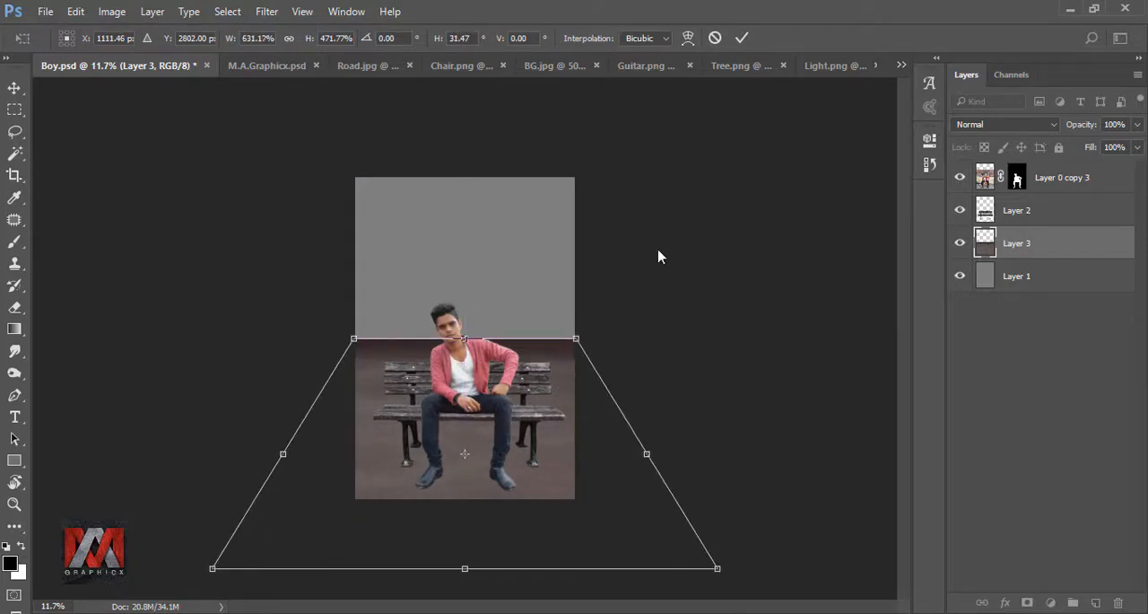
pyautogui.click(740, 39)
pyautogui.hotkey('ctrl', '0')
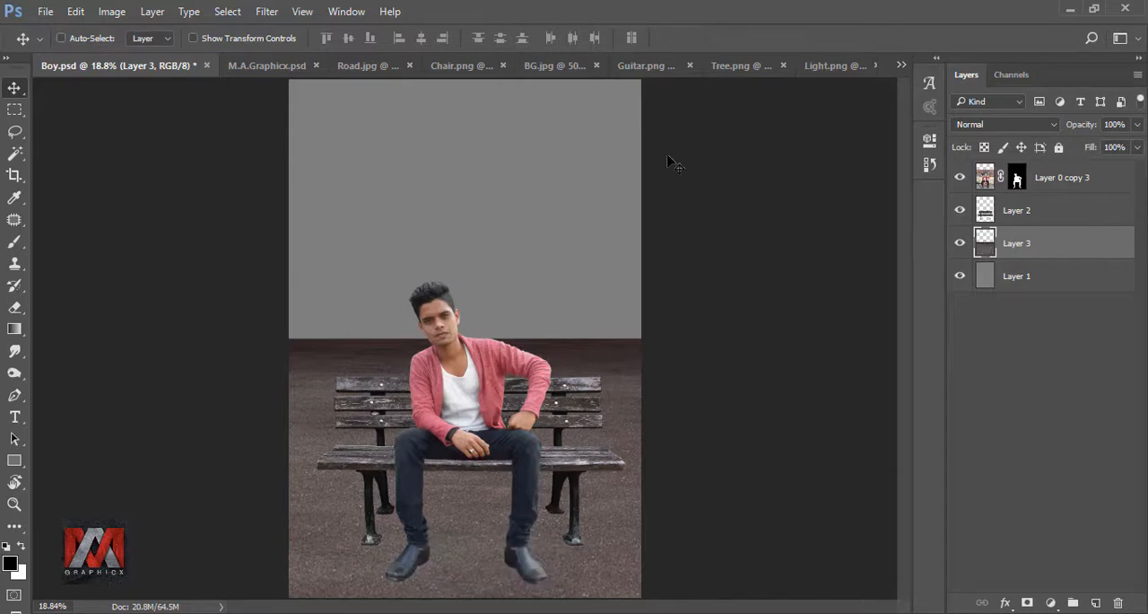
# Step: Bring the BG.jpg desert image into Boy.psd and enlarge it to about 168%
pyautogui.click(550, 64)
pyautogui.moveTo(595, 356); pyautogui.dragTo(574, 328)
pyautogui.hotkey('ctrl', 't')
pyautogui.moveTo(594, 279); pyautogui.dragTo(800, 191)
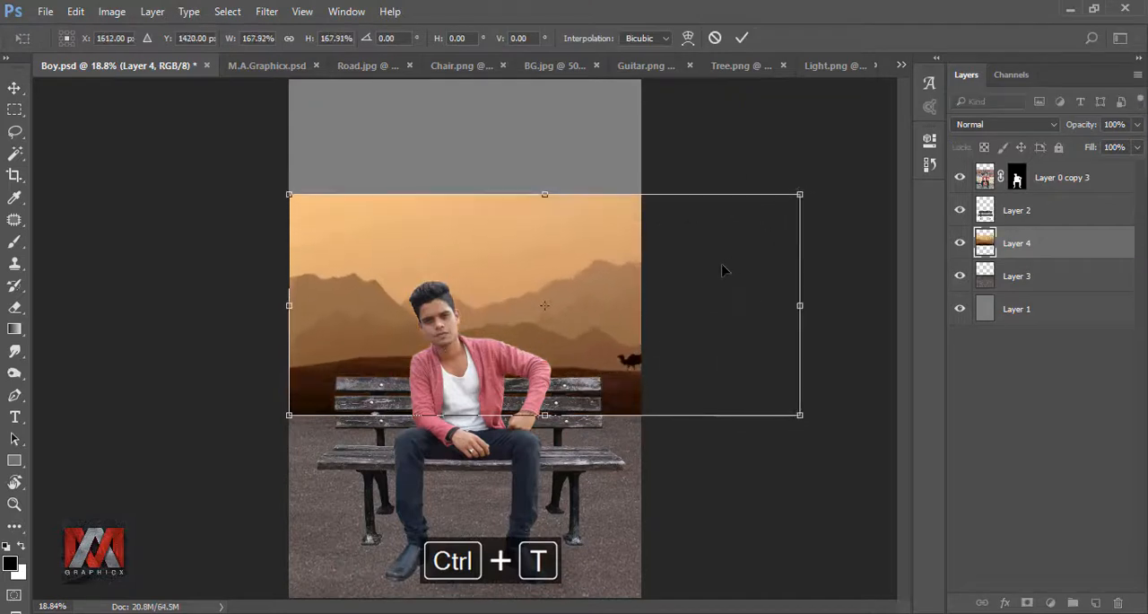
# Step: Fit the desert image across the canvas width with the camels beside the bench, and move its layer below the road
pyautogui.moveTo(724, 269); pyautogui.dragTo(663, 275)
pyautogui.moveTo(739, 201); pyautogui.dragTo(766, 198)
pyautogui.click(741, 40)
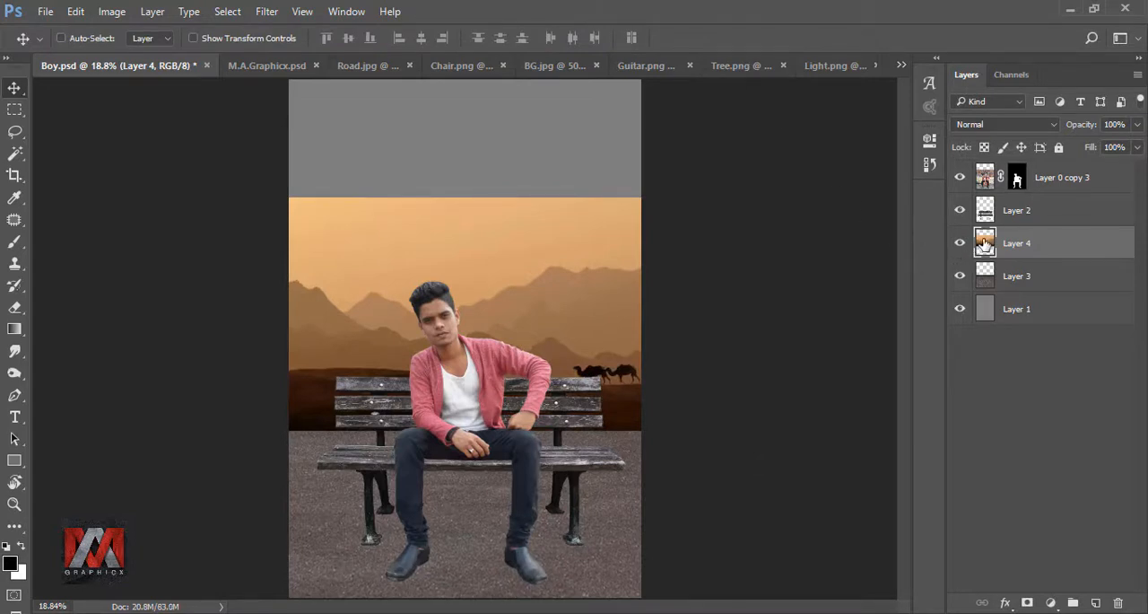
pyautogui.moveTo(1030, 244); pyautogui.dragTo(1029, 284)
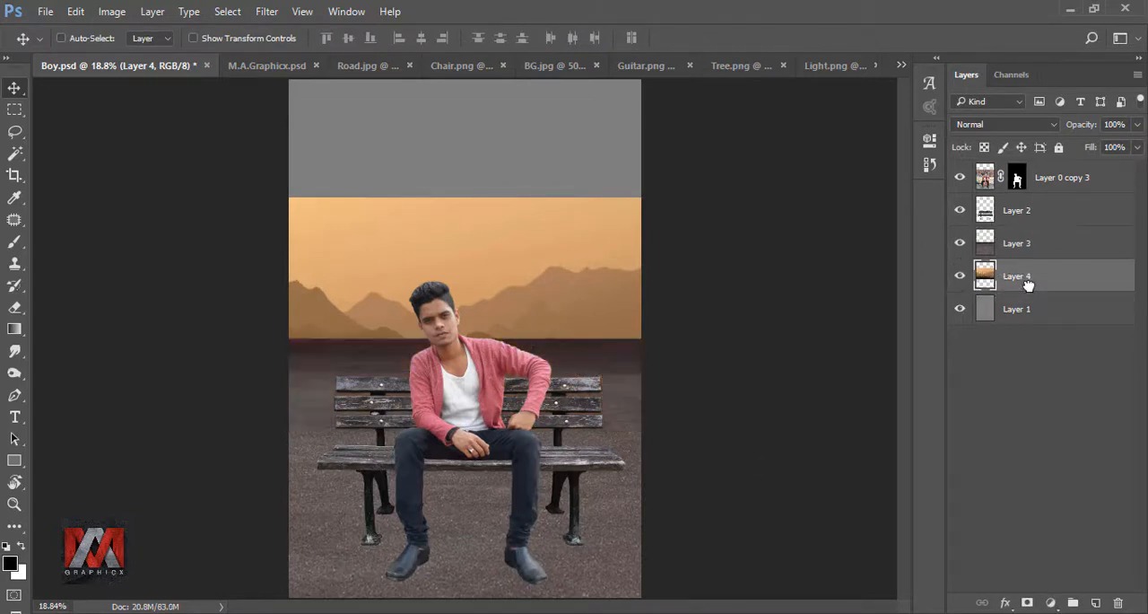
# Step: Add a layer mask to the road layer and fade its far edge into the desert with a linear gradient
pyautogui.click(986, 249)
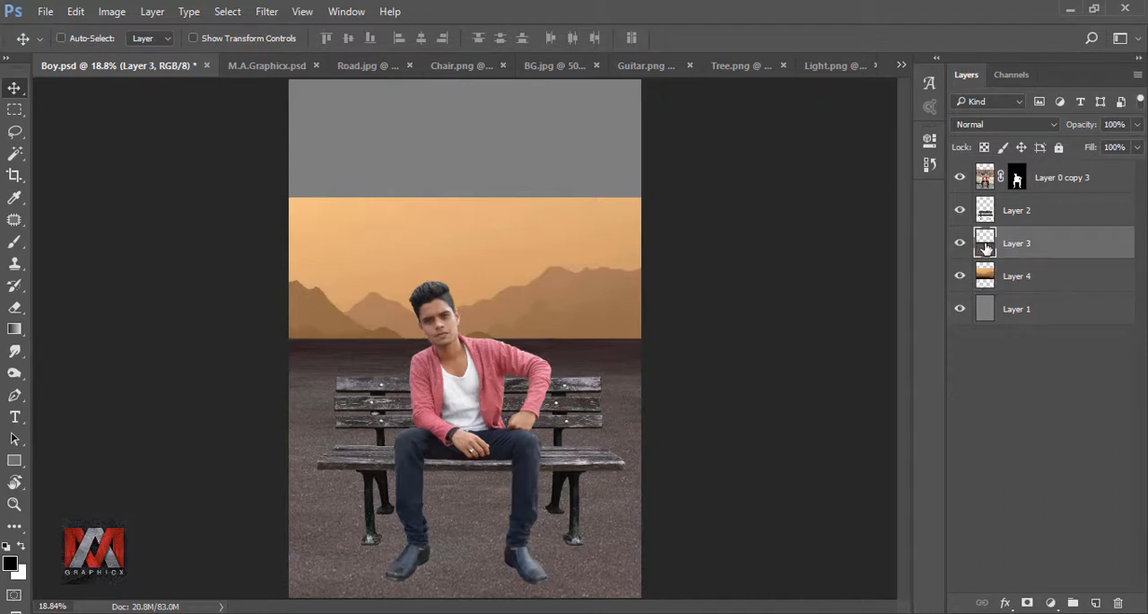
pyautogui.click(1027, 602)
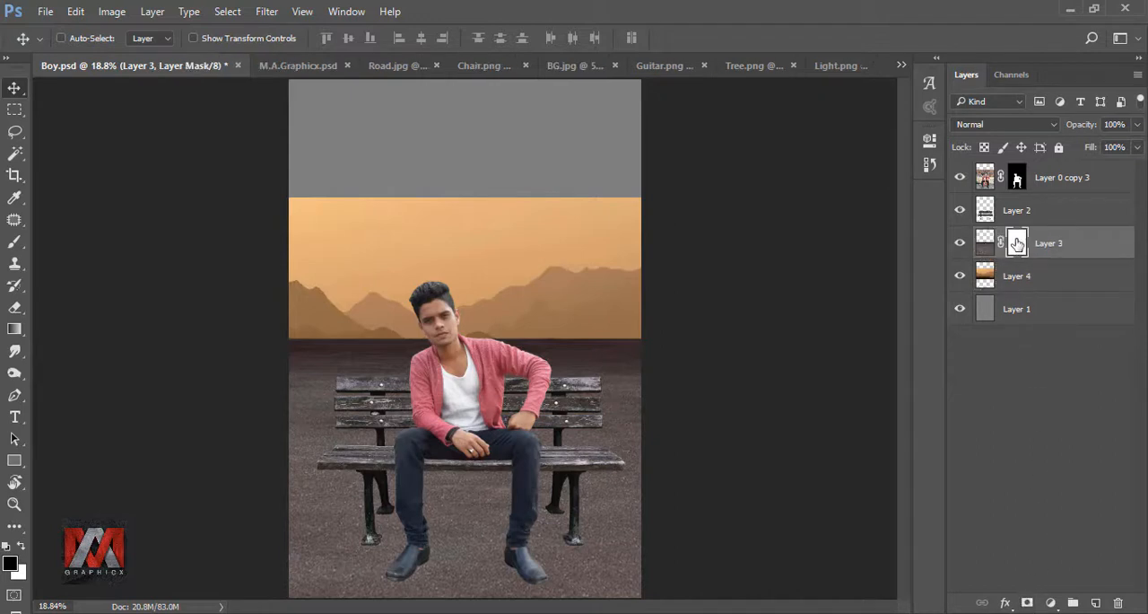
pyautogui.click(14, 328)
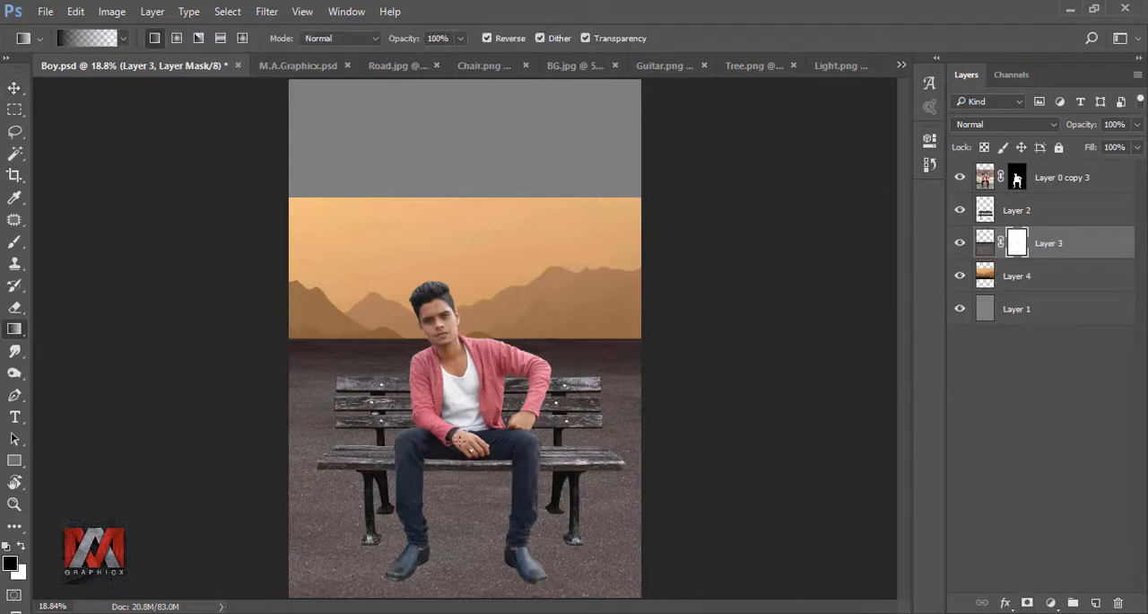
pyautogui.moveTo(461, 346); pyautogui.dragTo(461, 346)
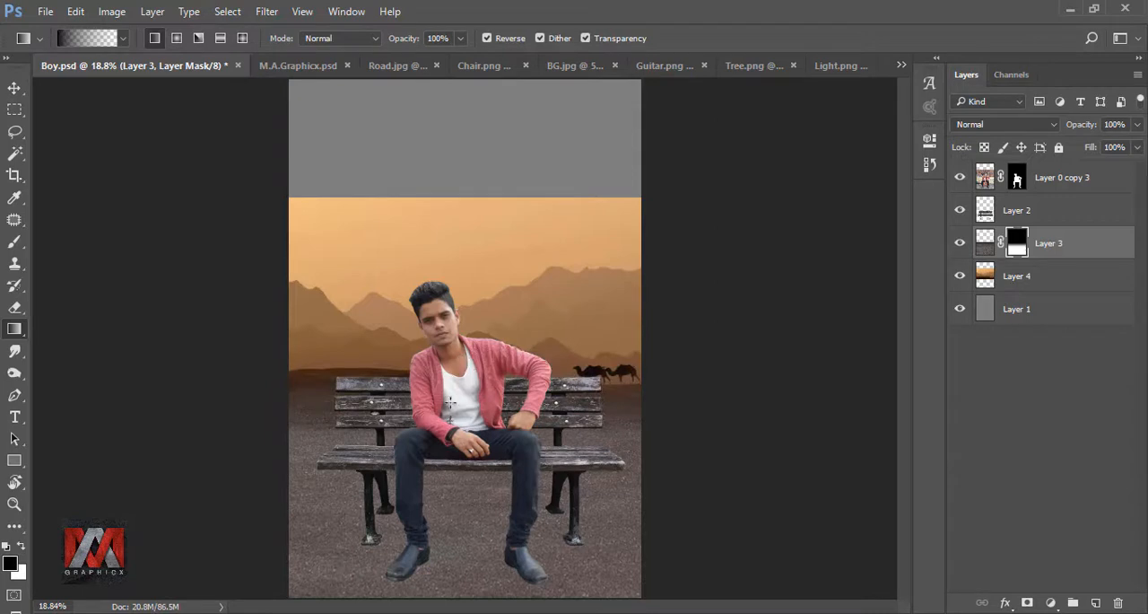
pyautogui.moveTo(450, 403); pyautogui.dragTo(453, 381)
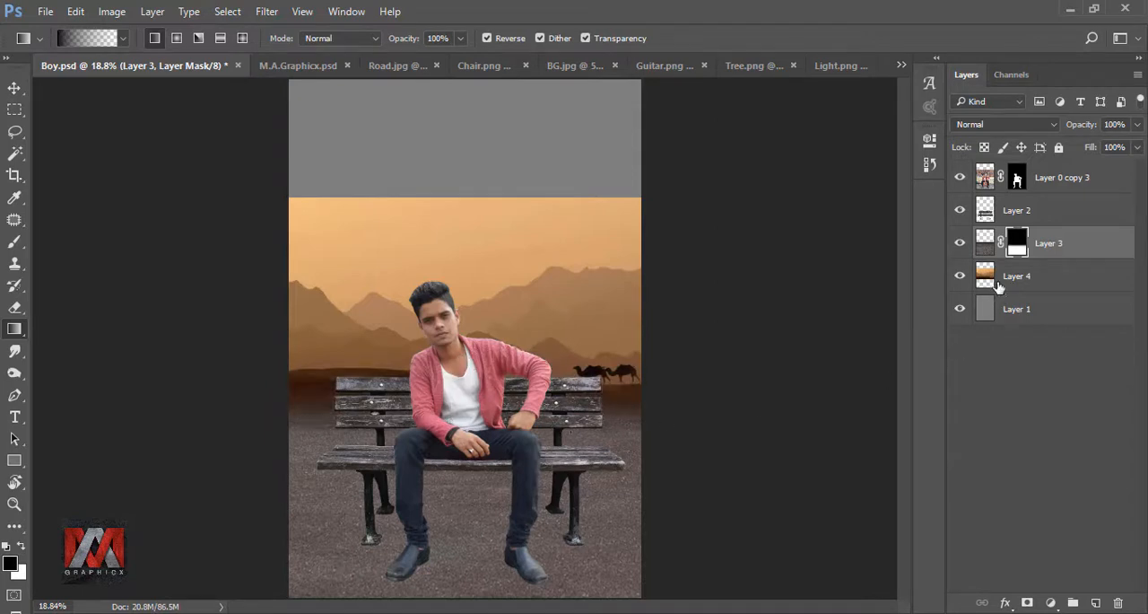
pyautogui.click(984, 244)
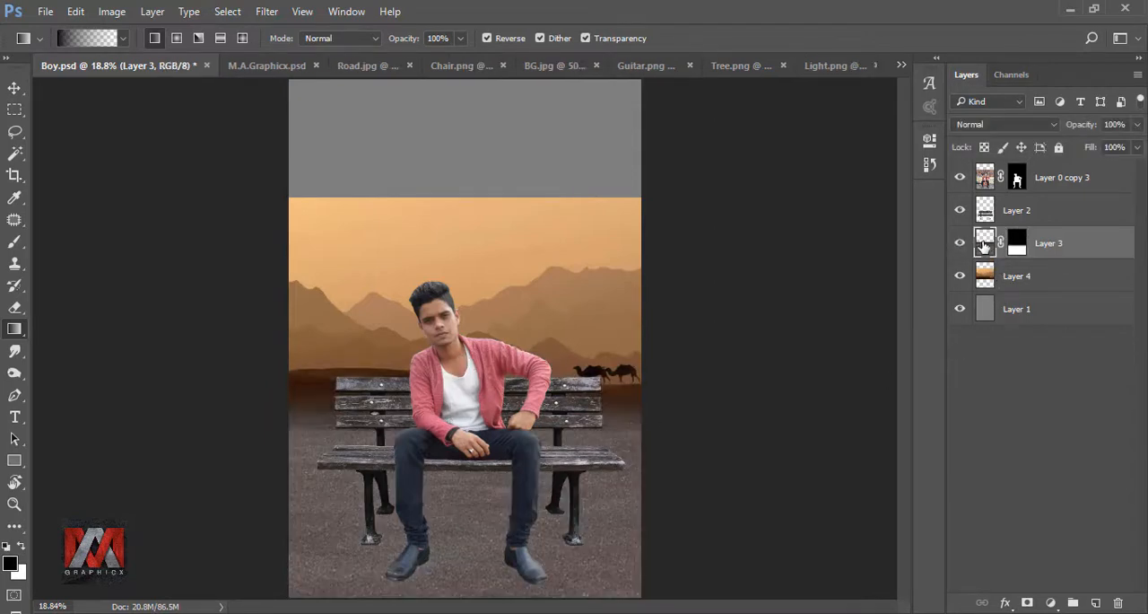
# Step: Add a new layer above the gray background and fill it with the orange eab97f sampled from the sky
pyautogui.click(986, 308)
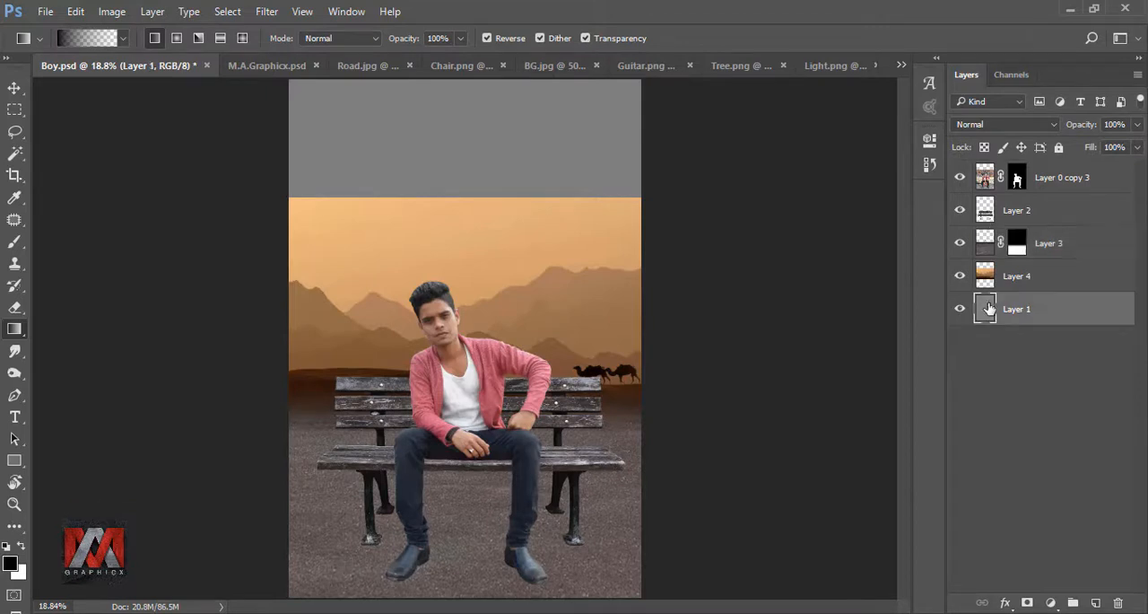
pyautogui.click(1096, 603)
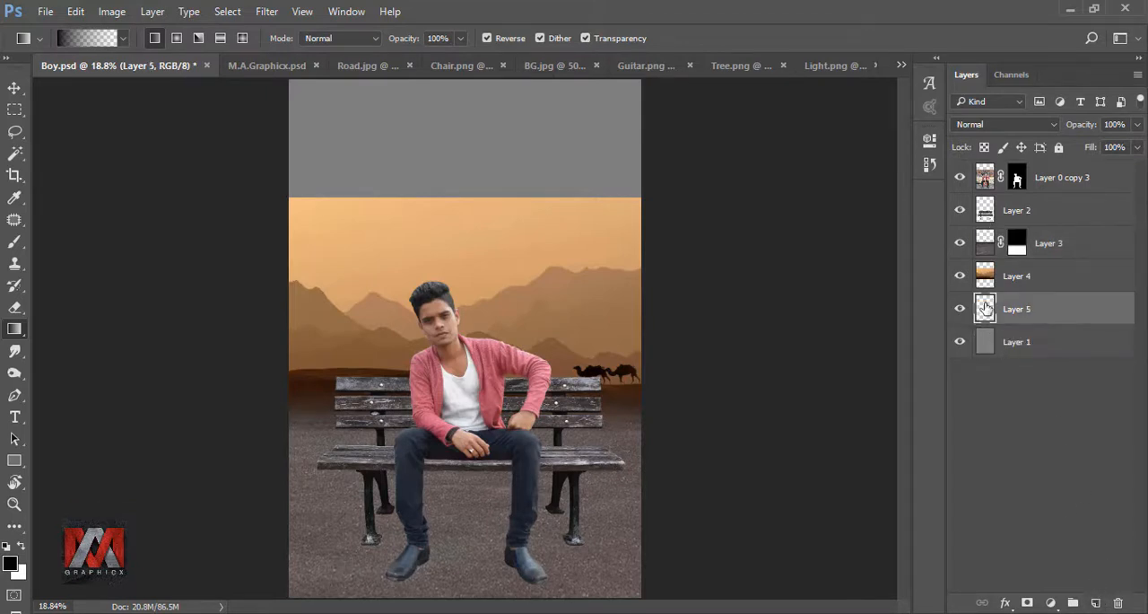
pyautogui.hotkey('shift', 'F5')
pyautogui.click(982, 173)
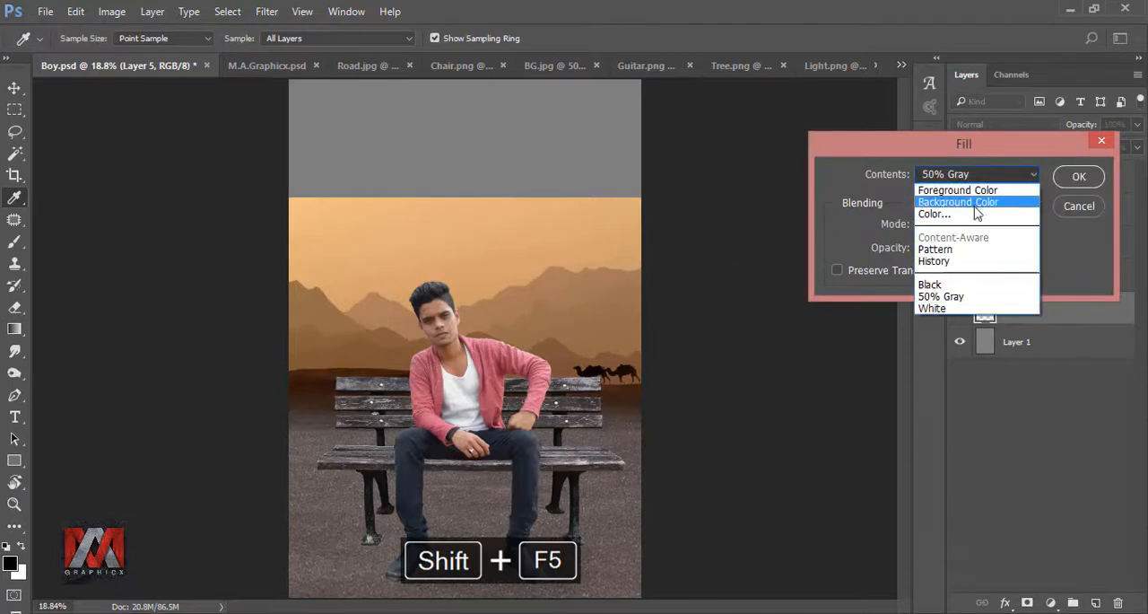
pyautogui.click(975, 215)
pyautogui.click(382, 215)
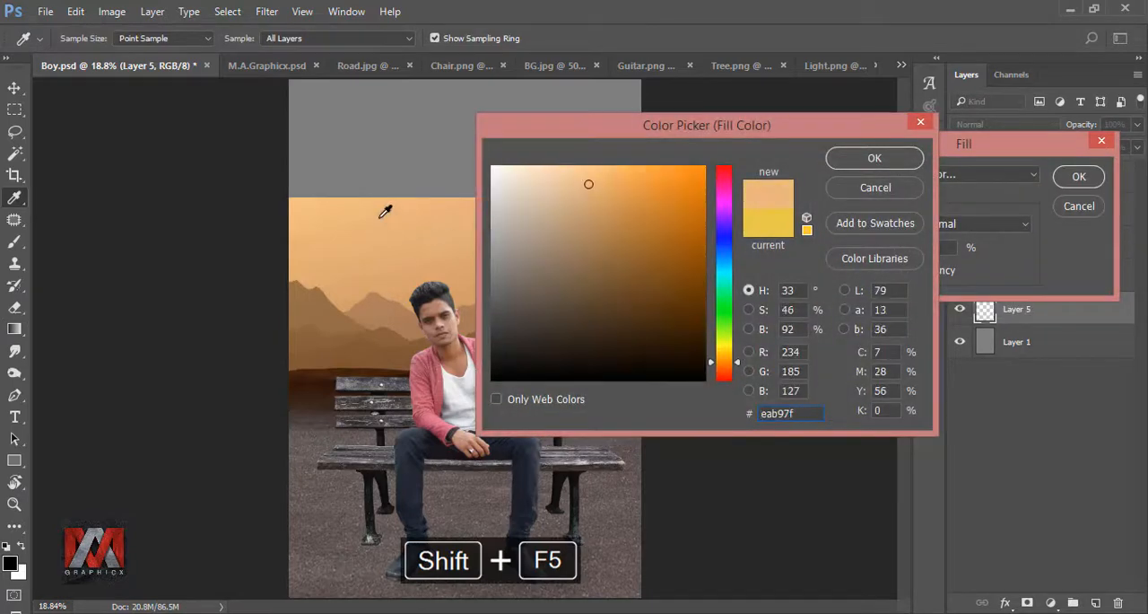
pyautogui.click(874, 158)
pyautogui.click(1077, 177)
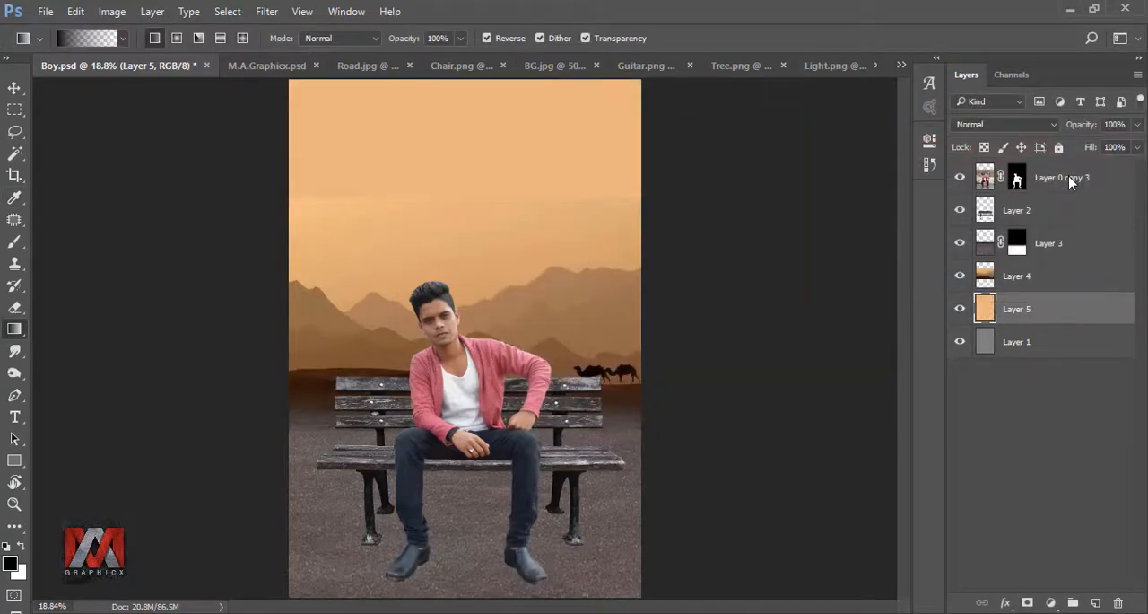
pyautogui.click(960, 309)
pyautogui.click(960, 309)
# Step: Add a layer mask to the desert layer and blend its upper edge into the orange fill with a gradient
pyautogui.click(985, 277)
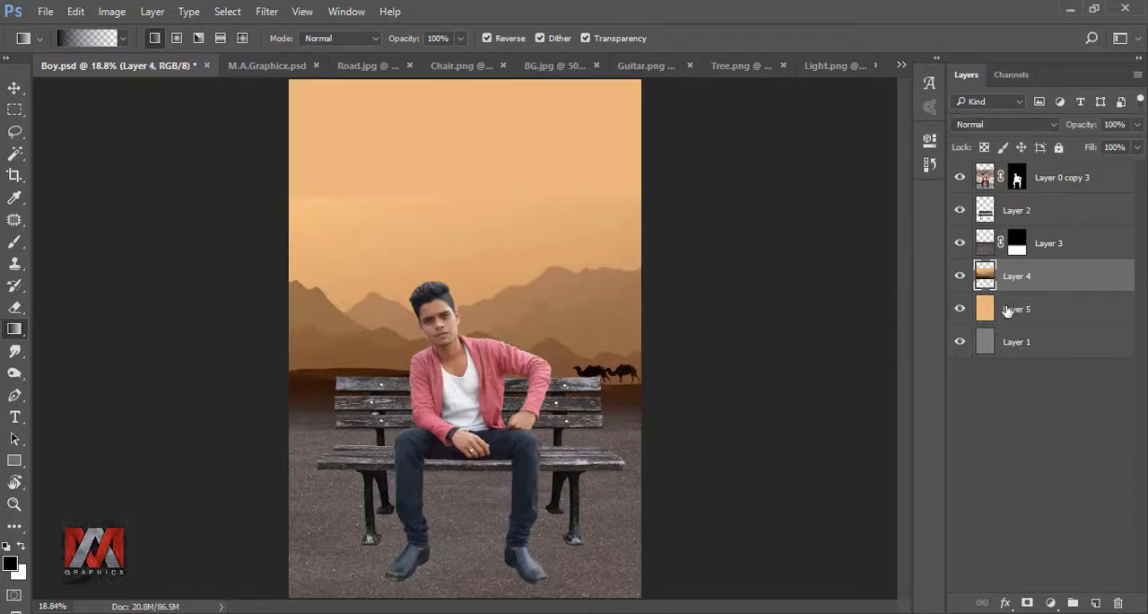
pyautogui.click(1028, 603)
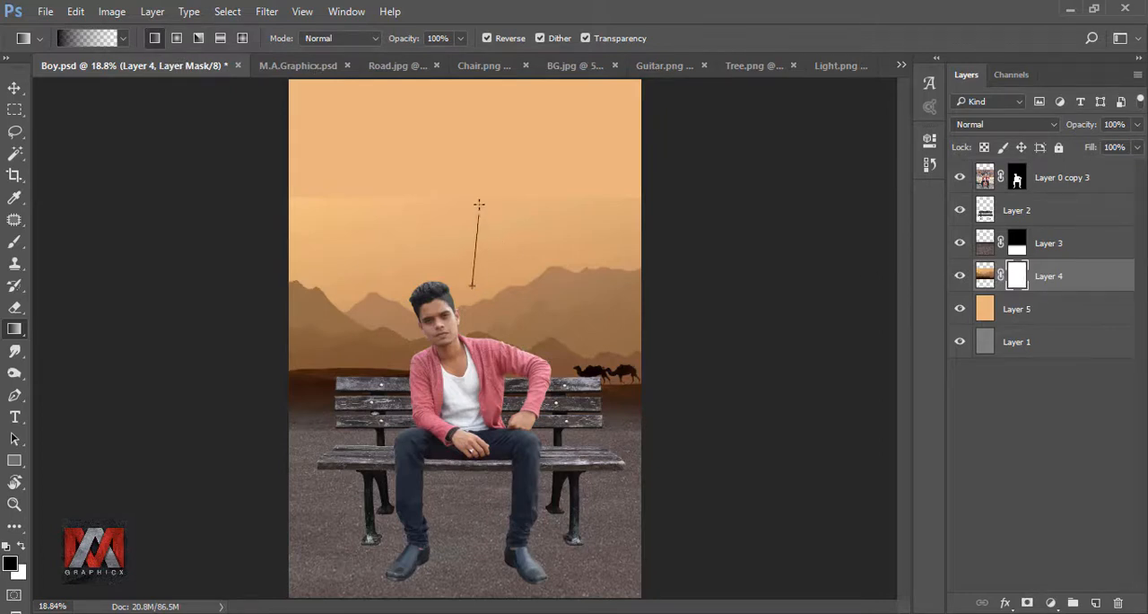
pyautogui.moveTo(479, 204); pyautogui.dragTo(471, 182)
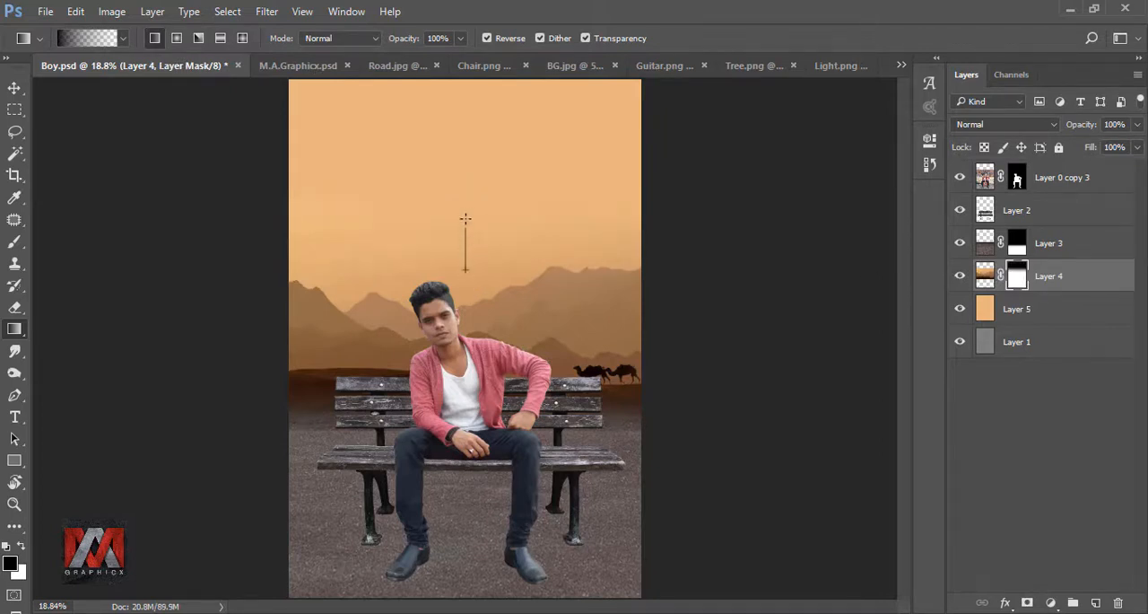
pyautogui.click(959, 278)
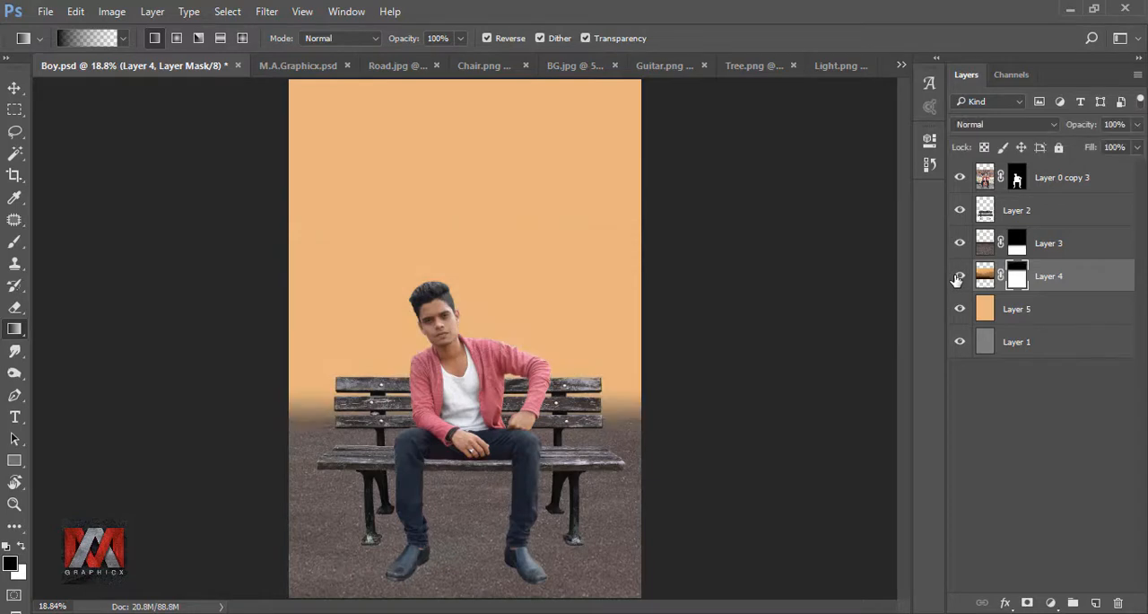
pyautogui.click(960, 278)
# Step: Add a Color Lookup adjustment with the EdgyAmber.3DL LUT above the road layer and clip it to that layer
pyautogui.click(985, 242)
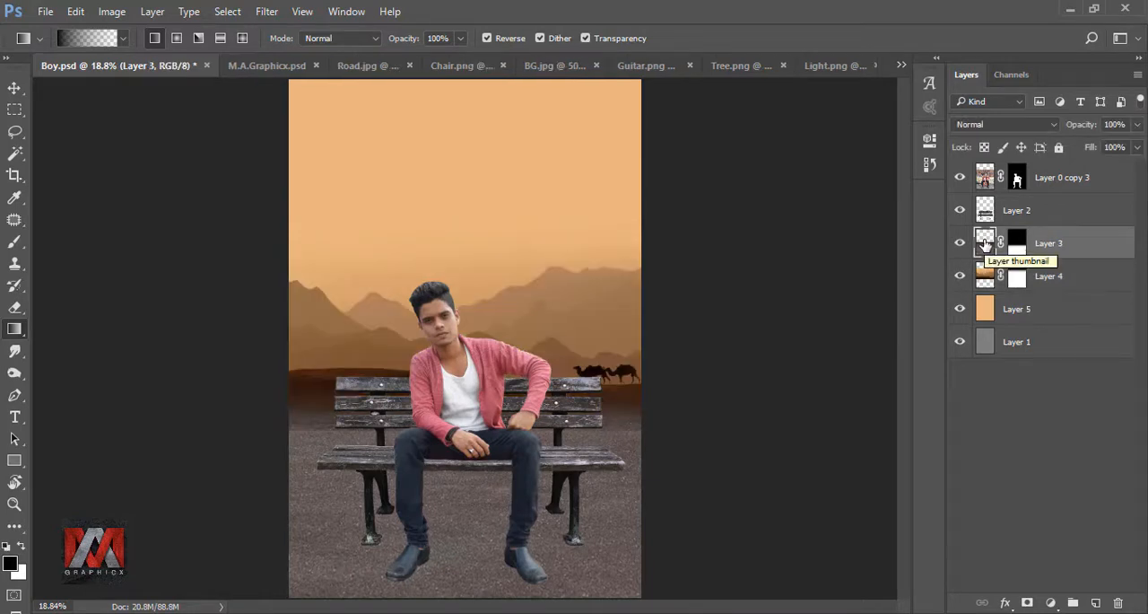
pyautogui.click(1052, 603)
pyautogui.click(1051, 490)
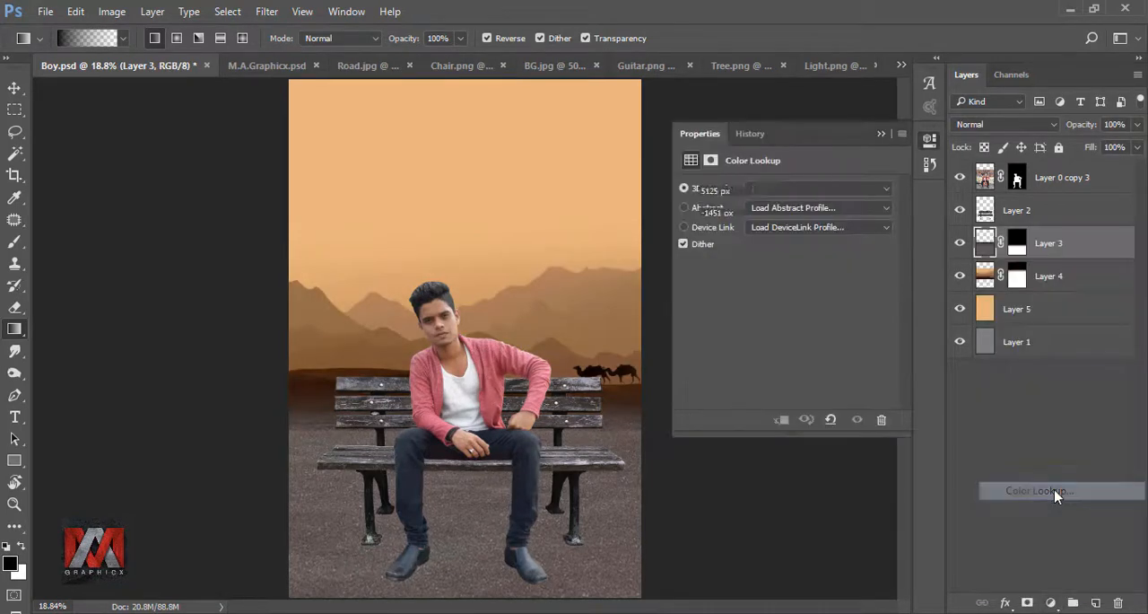
pyautogui.click(818, 188)
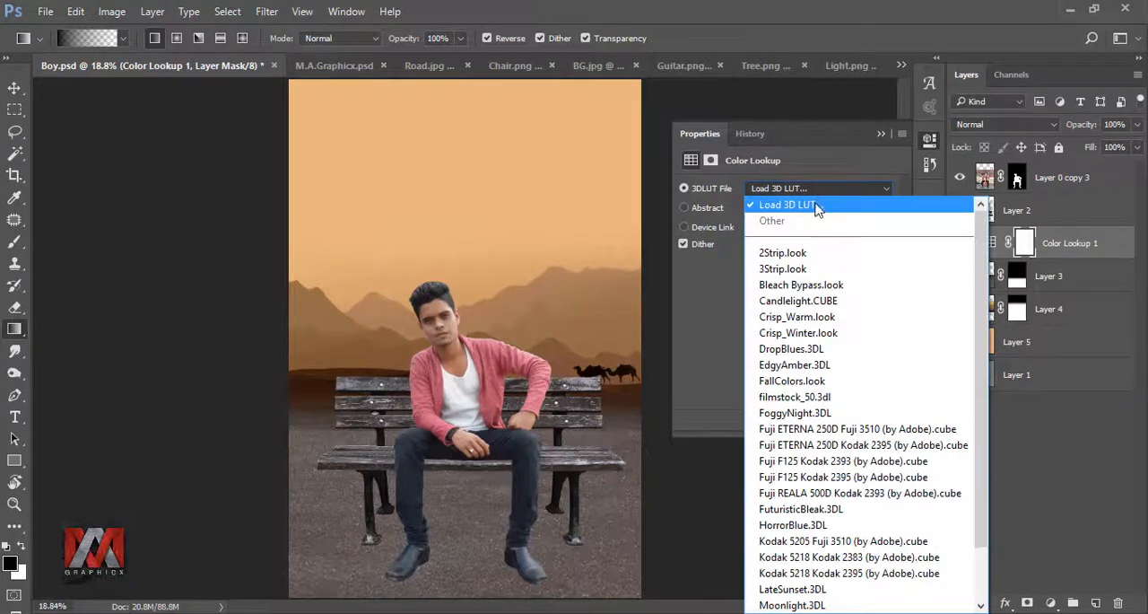
pyautogui.click(806, 372)
pyautogui.click(782, 419)
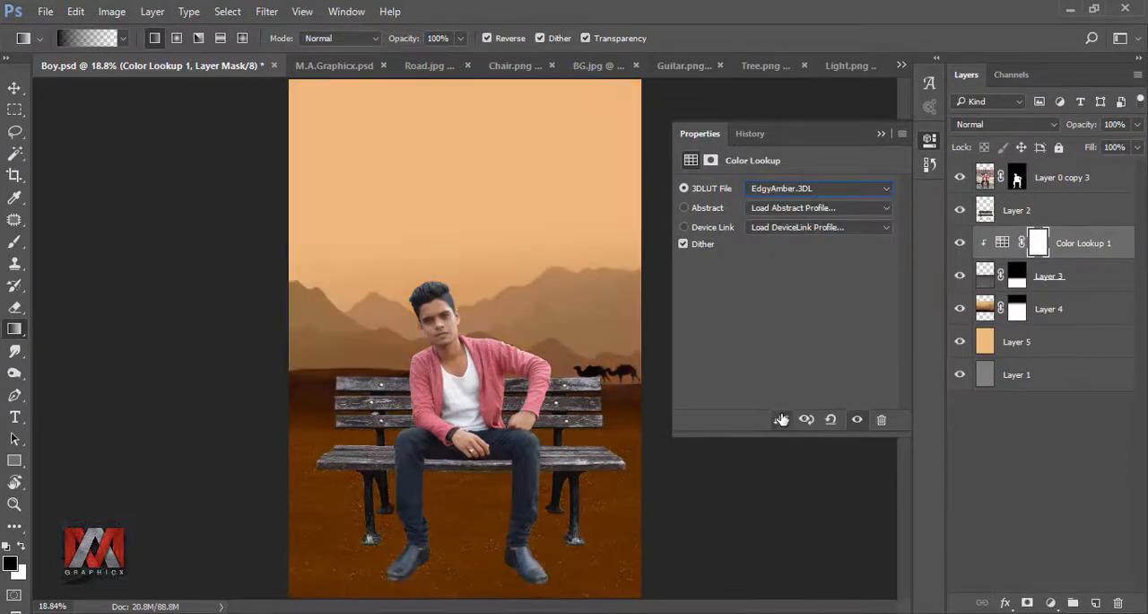
# Step: Reduce the opacity of the road's Color Lookup adjustment to 29% and compare the road with and without it
pyautogui.click(1138, 125)
pyautogui.moveTo(1135, 146); pyautogui.dragTo(1079, 148)
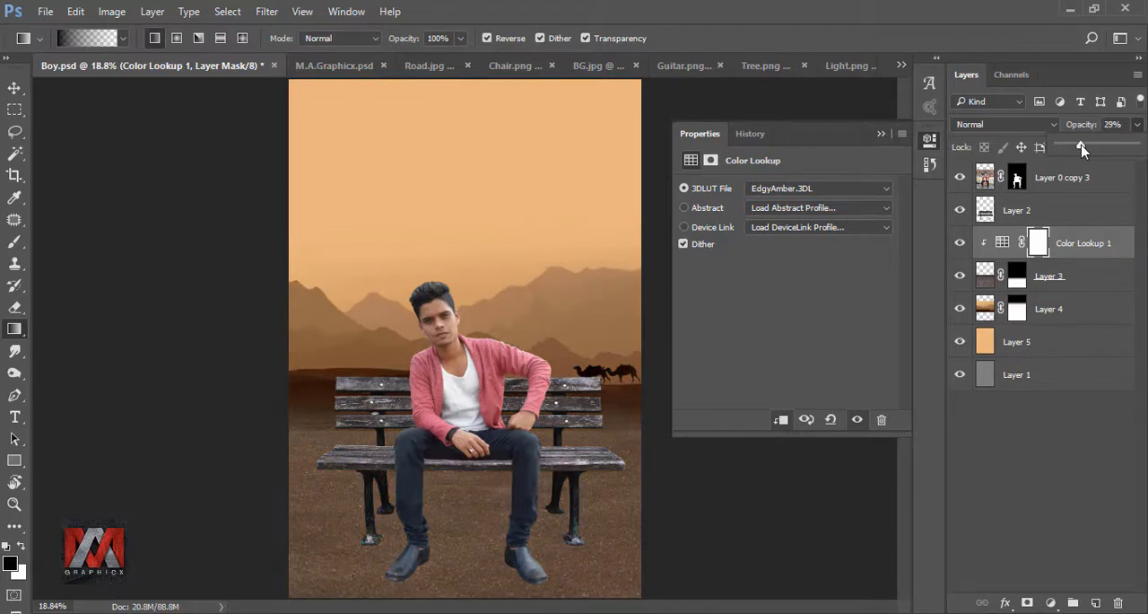
pyautogui.click(881, 151)
pyautogui.click(962, 243)
pyautogui.click(961, 243)
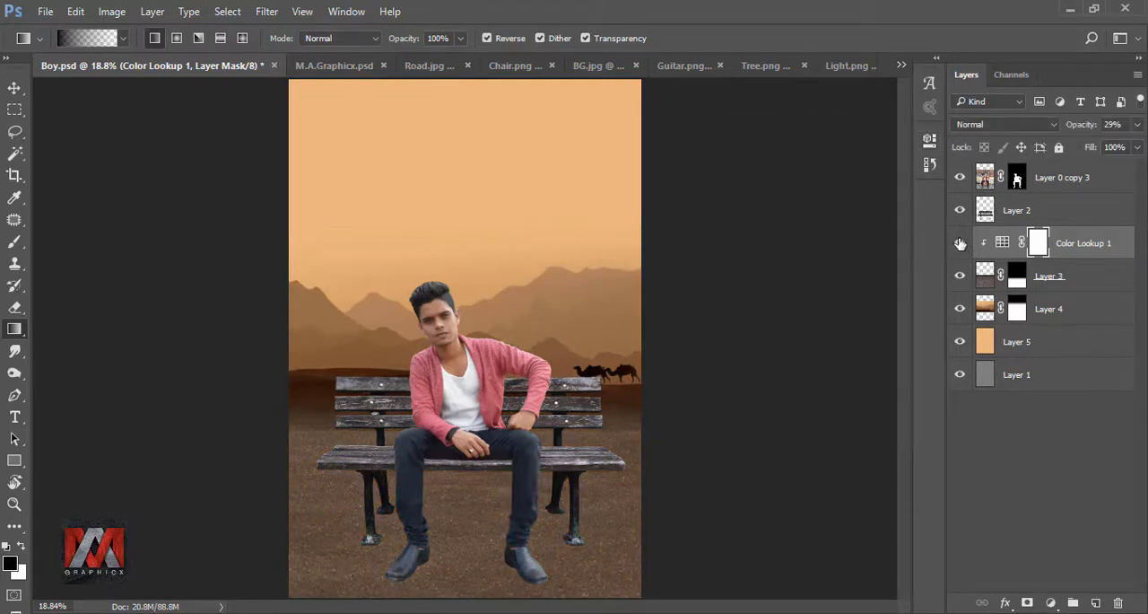
# Step: Duplicate the Color Lookup adjustment and move the copy directly above the bench layer
pyautogui.click(1077, 245)
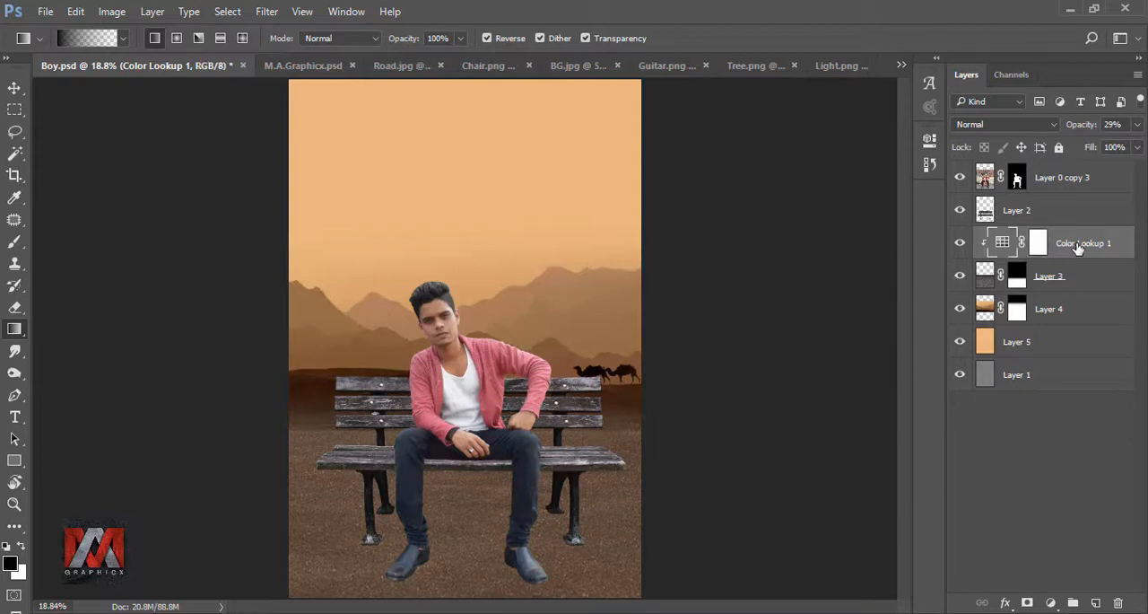
pyautogui.hotkey('ctrl', 'j')
pyautogui.moveTo(1078, 245); pyautogui.dragTo(1081, 212)
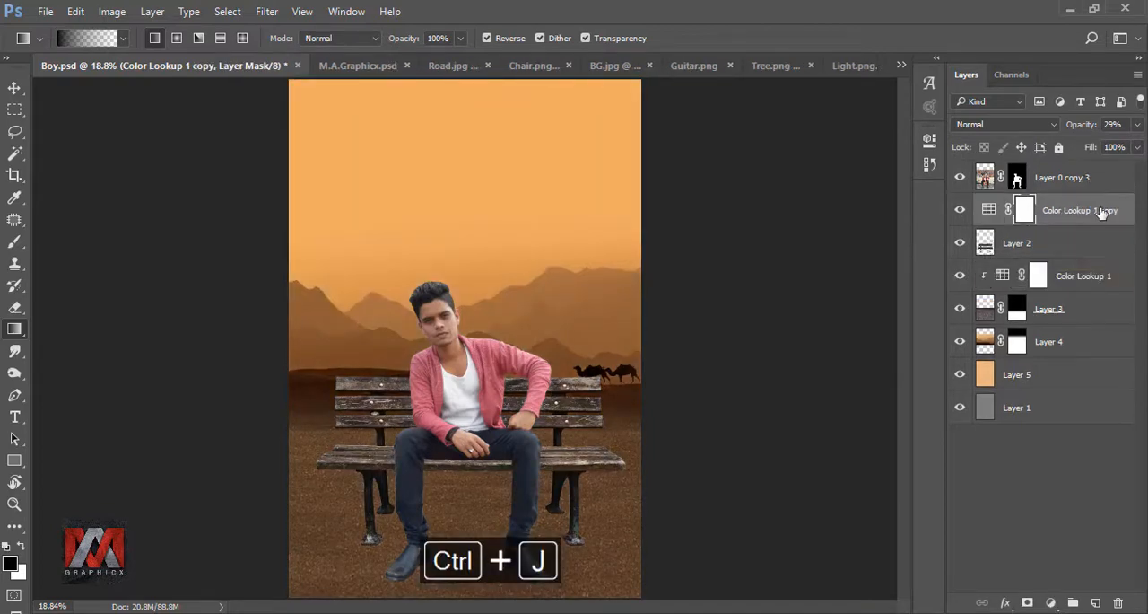
# Step: Clip the Color Lookup copy to the bench layer, reduce its opacity to 14% and compare the bench with and without it
pyautogui.rightClick(1099, 213)
pyautogui.click(953, 388)
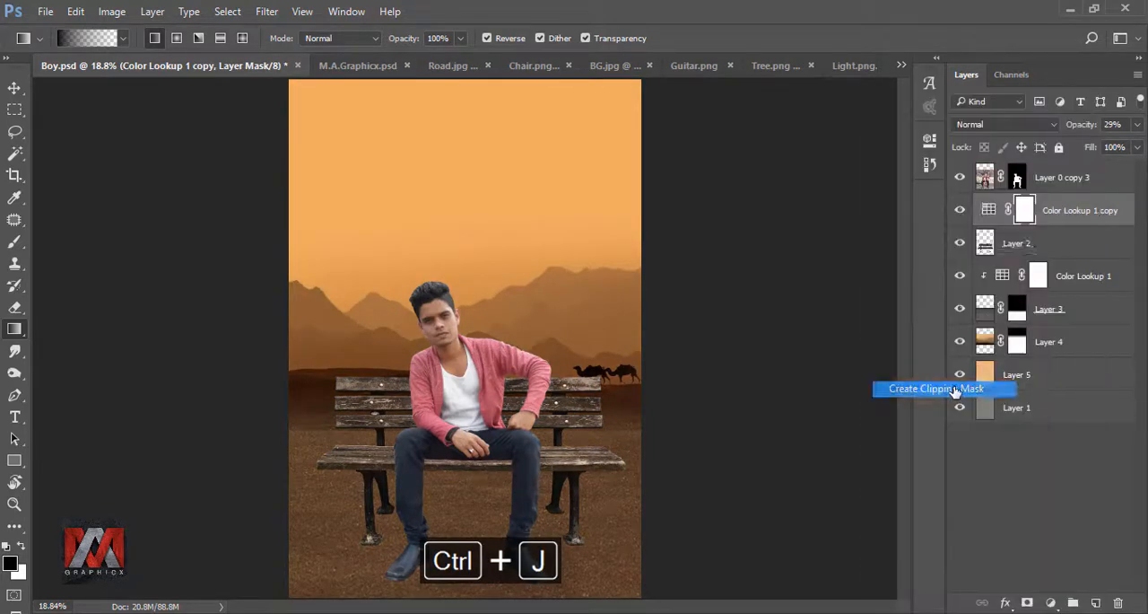
pyautogui.click(961, 210)
pyautogui.click(961, 210)
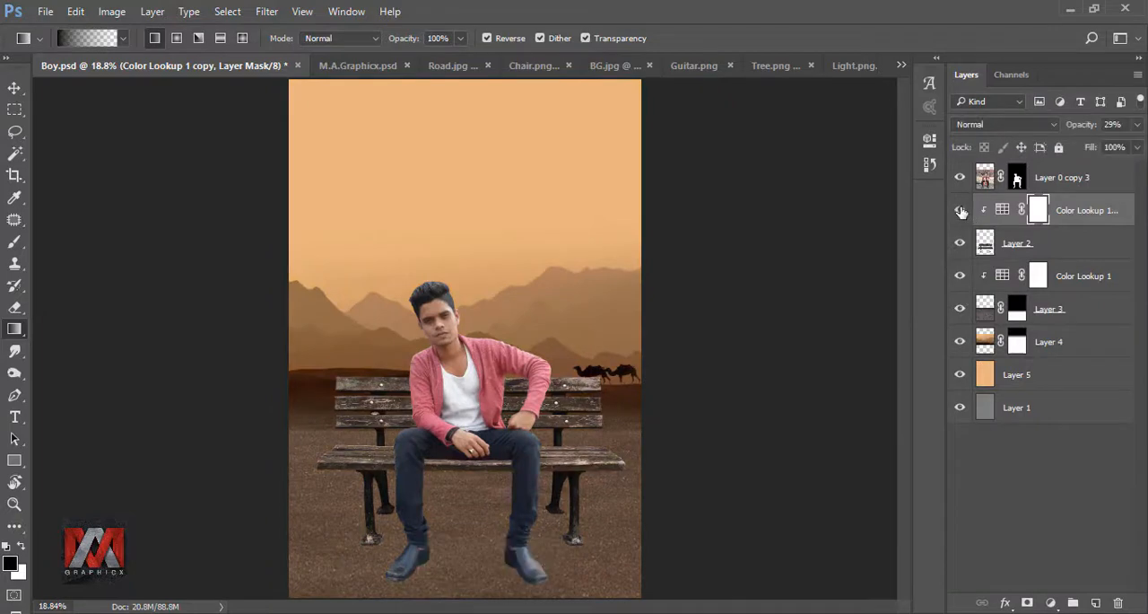
pyautogui.click(1136, 130)
pyautogui.moveTo(1087, 148); pyautogui.dragTo(1069, 149)
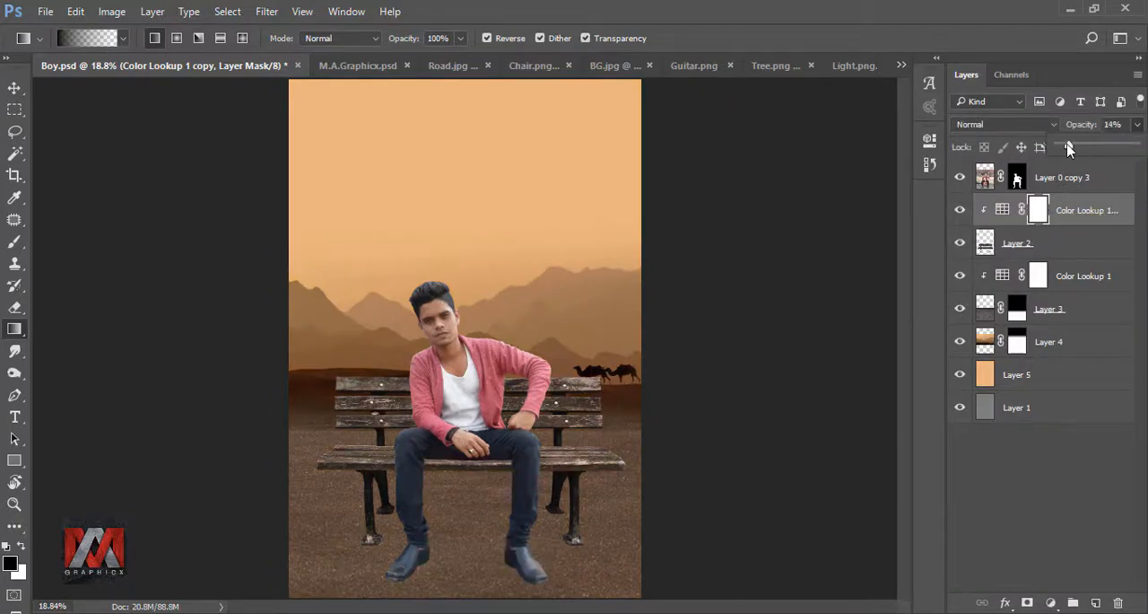
pyautogui.click(960, 212)
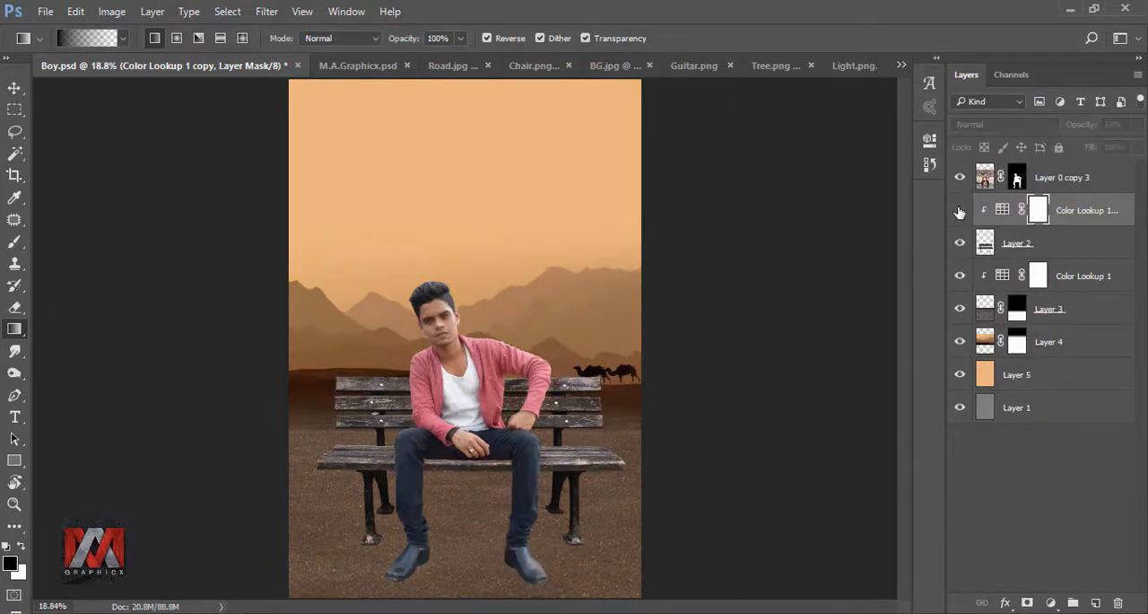
pyautogui.click(959, 212)
# Step: Create a new layer above the bench's Color Lookup and paint one soft black spot with a 300 px brush
pyautogui.click(1095, 602)
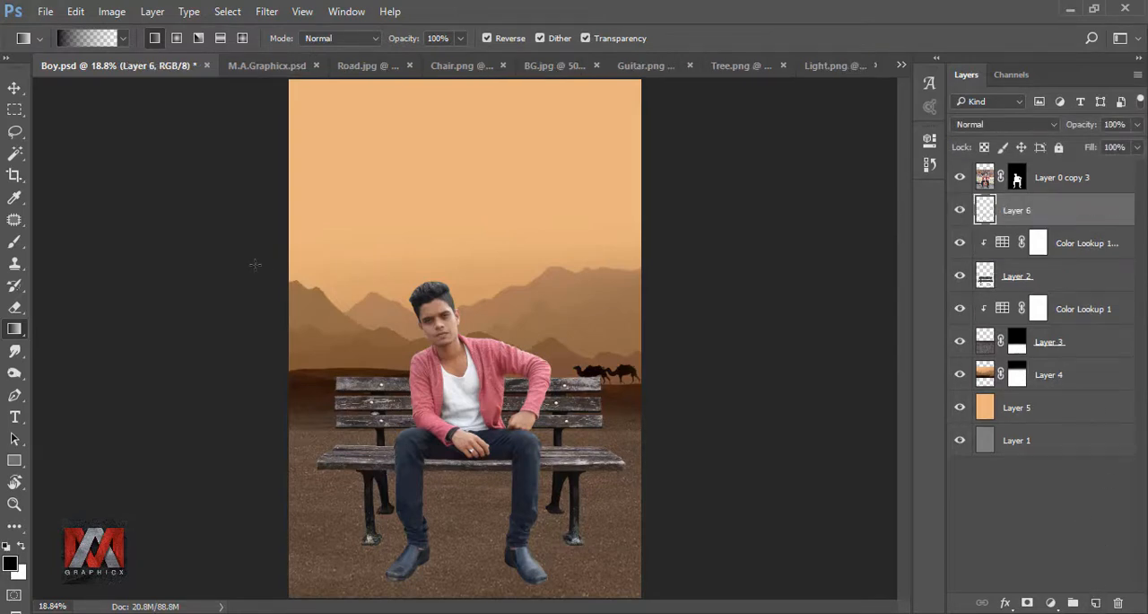
pyautogui.click(15, 241)
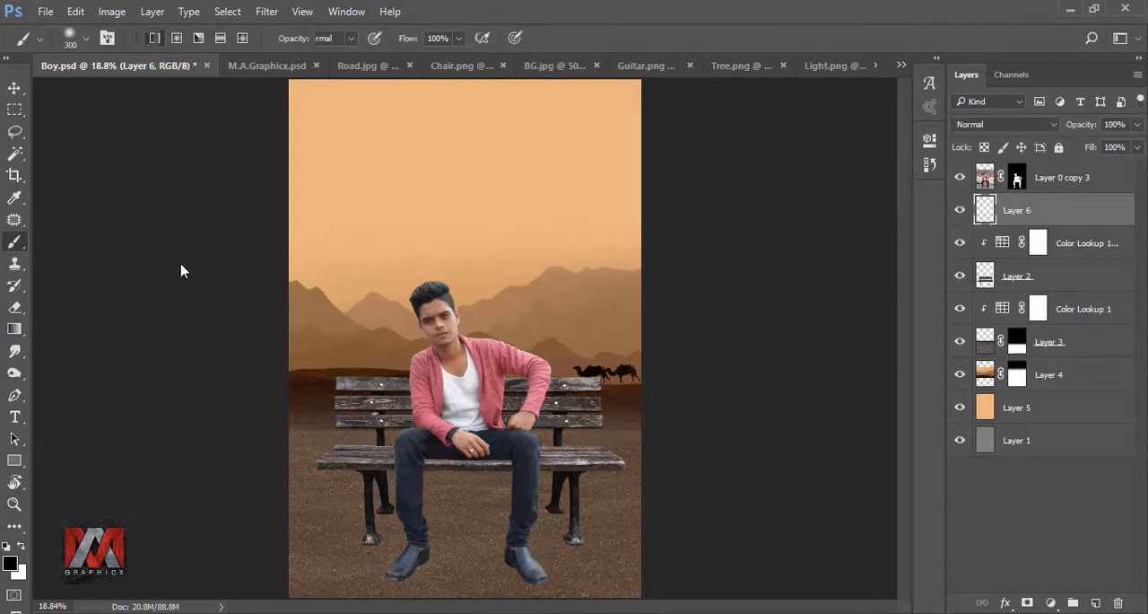
pyautogui.click(459, 213)
# Step: Stretch the black spot into a wide, flat shadow with Free Transform and place it on the bench seat under the man
pyautogui.hotkey('ctrl', 't')
pyautogui.moveTo(496, 214); pyautogui.dragTo(688, 217)
pyautogui.moveTo(611, 200); pyautogui.dragTo(525, 448)
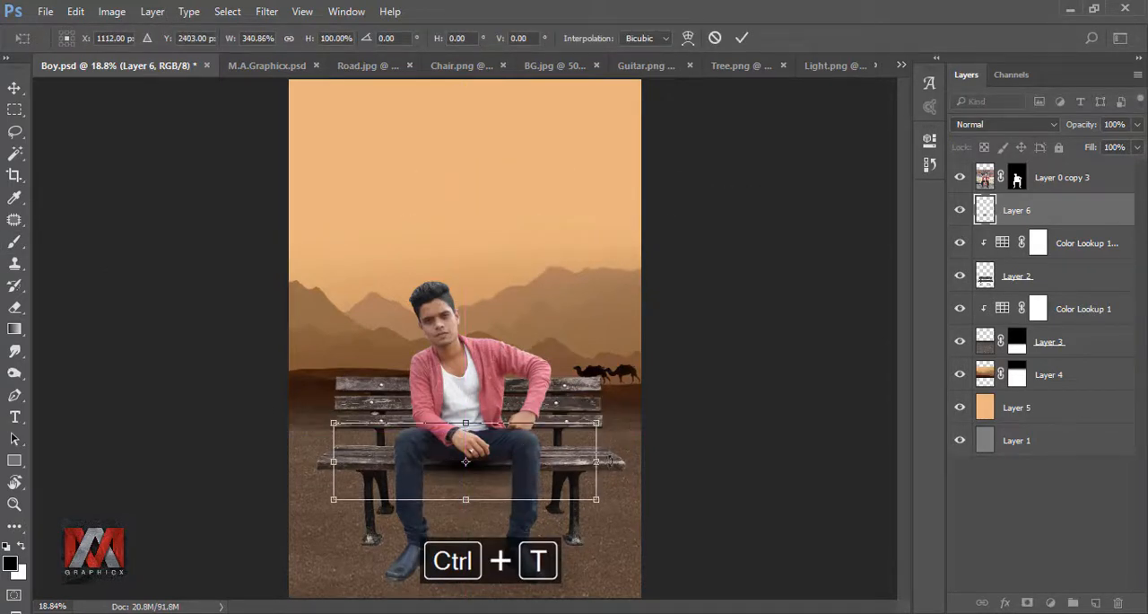
pyautogui.moveTo(597, 462); pyautogui.dragTo(573, 469)
pyautogui.moveTo(474, 427)
pyautogui.mouseDown()
pyautogui.moveTo(485, 477)
pyautogui.moveTo(501, 469)
pyautogui.mouseUp()
pyautogui.click(741, 39)
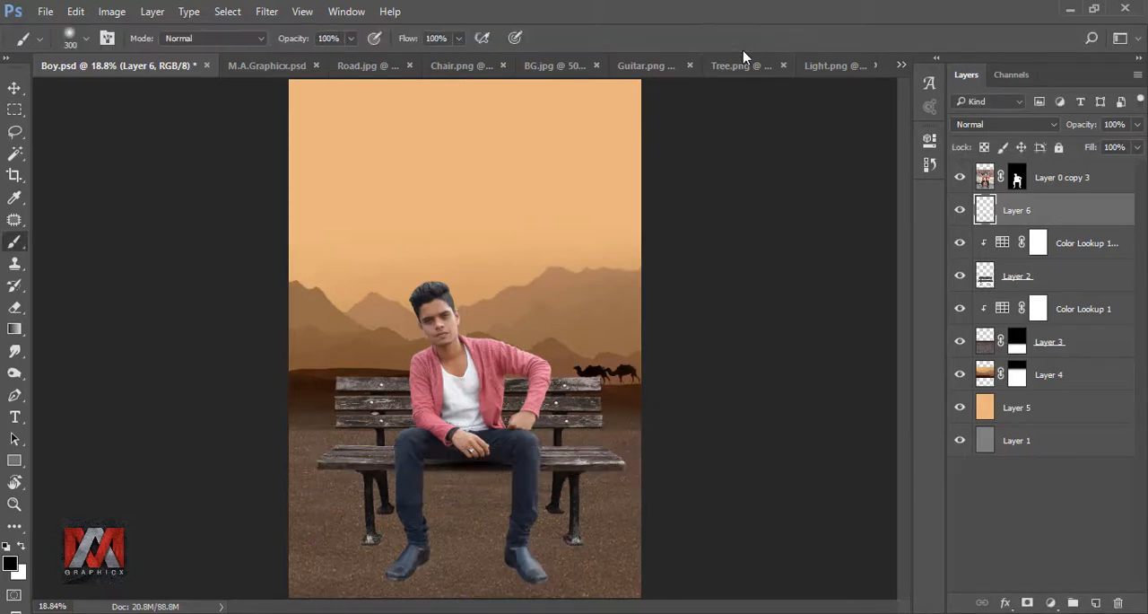
# Step: Move the shadow slightly so it sits beneath the man's thighs on the seat, and compare the image with and without it
pyautogui.scroll(3, 475, 453)
pyautogui.press('v')
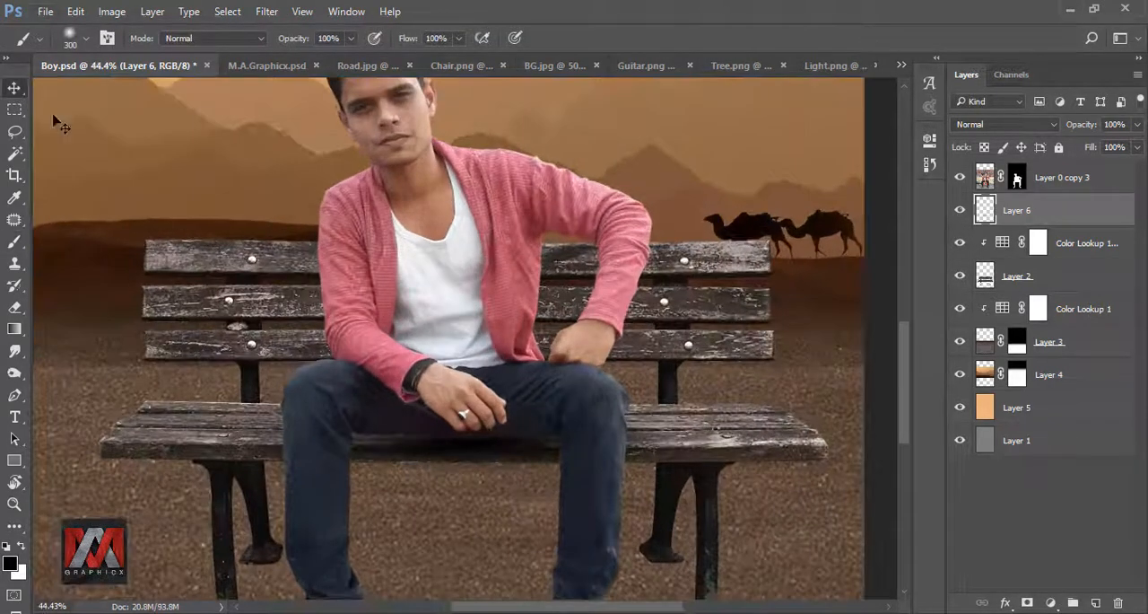
pyautogui.moveTo(505, 466); pyautogui.dragTo(487, 452)
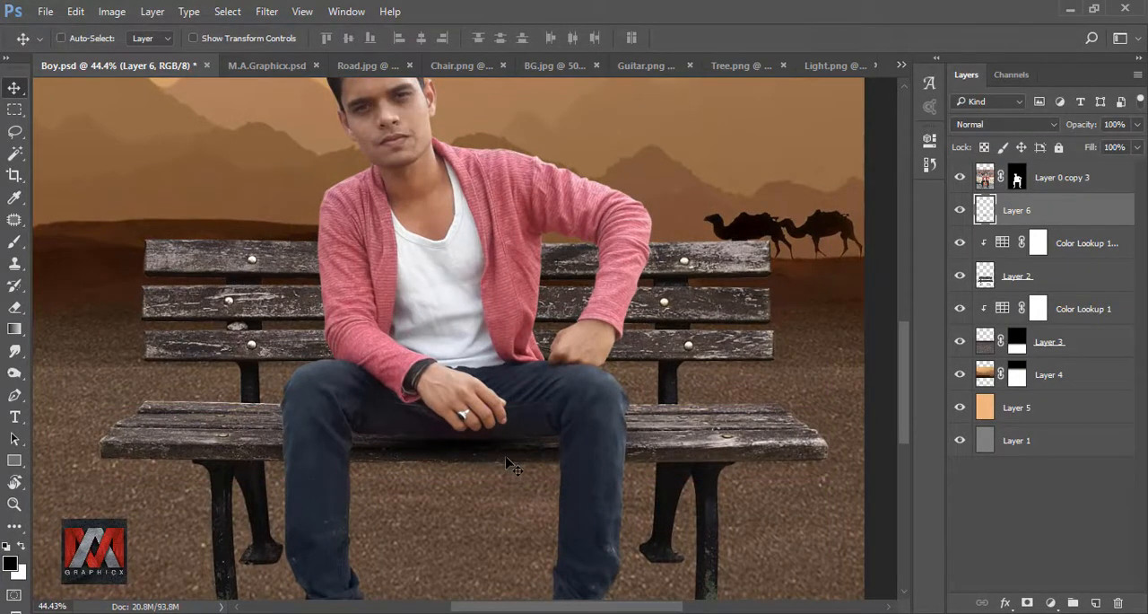
pyautogui.hotkey('ctrl', '-')
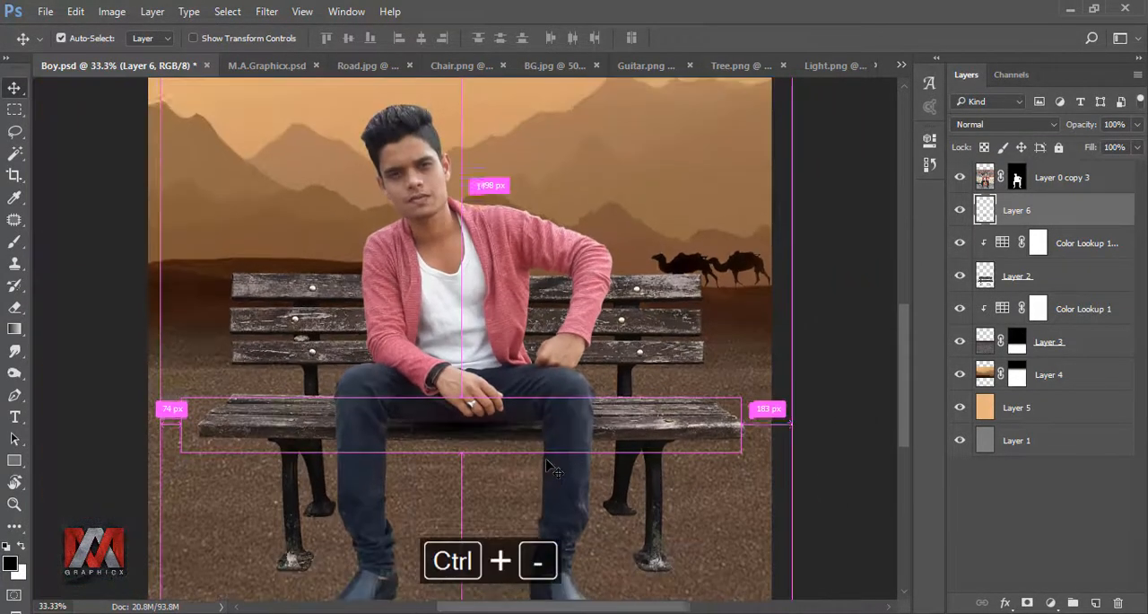
pyautogui.hotkey('ctrl', '0')
pyautogui.click(960, 210)
pyautogui.click(959, 210)
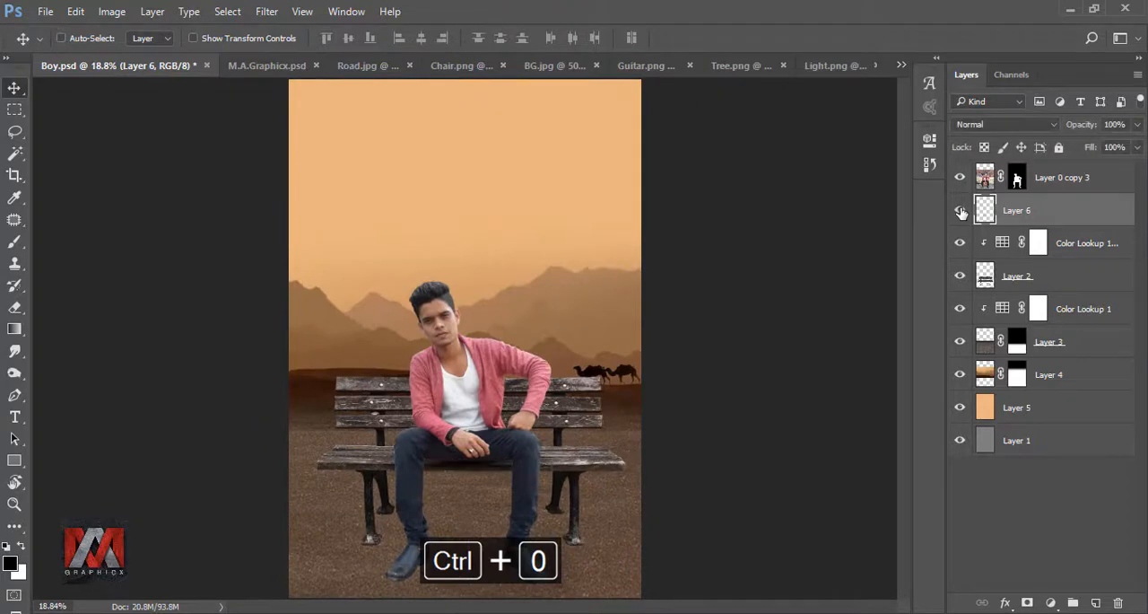
# Step: Clip the seat shadow layer to the bench layer and toggle its visibility to check it
pyautogui.rightClick(1046, 210)
pyautogui.click(897, 391)
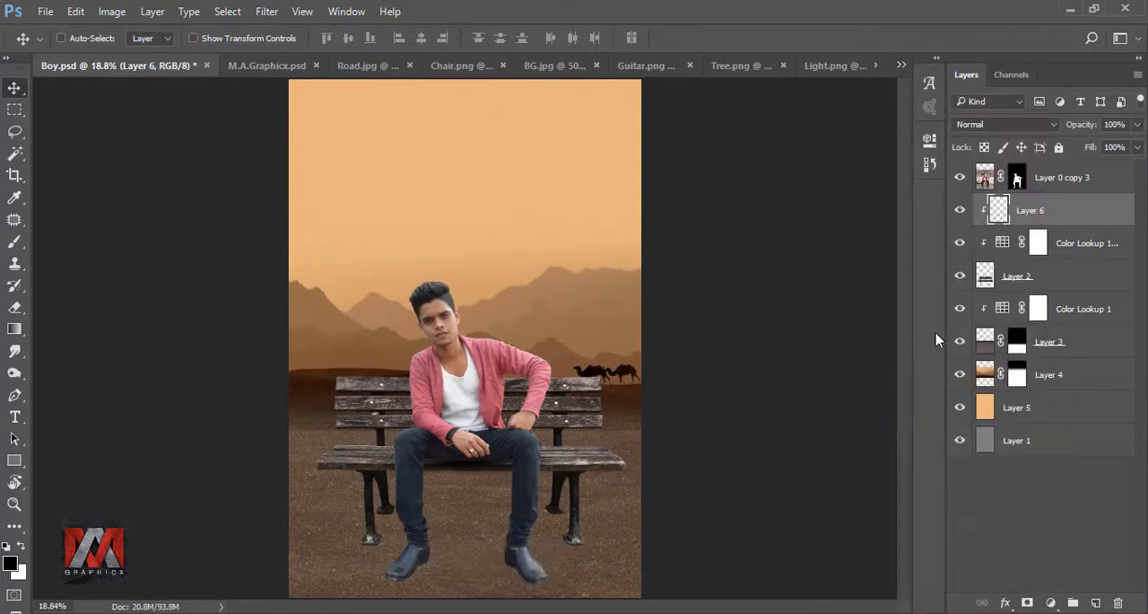
pyautogui.click(960, 210)
pyautogui.click(960, 210)
# Step: Duplicate the seat shadow layer and clip the copy to the bench layer as well
pyautogui.hotkey('ctrl', 'j')
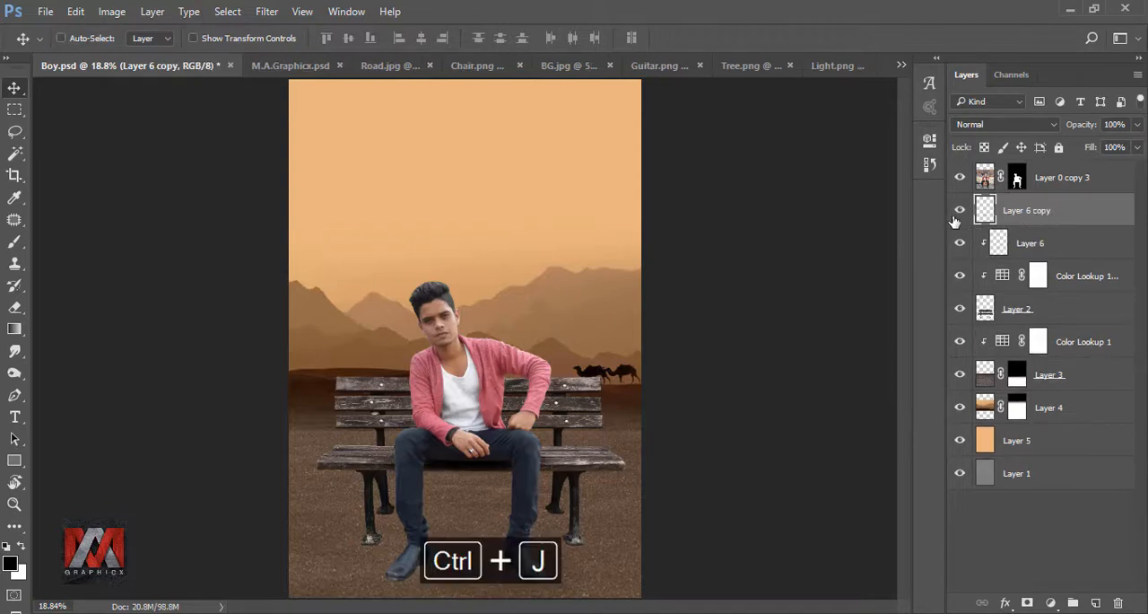
pyautogui.click(957, 216)
pyautogui.click(957, 215)
pyautogui.rightClick(1044, 214)
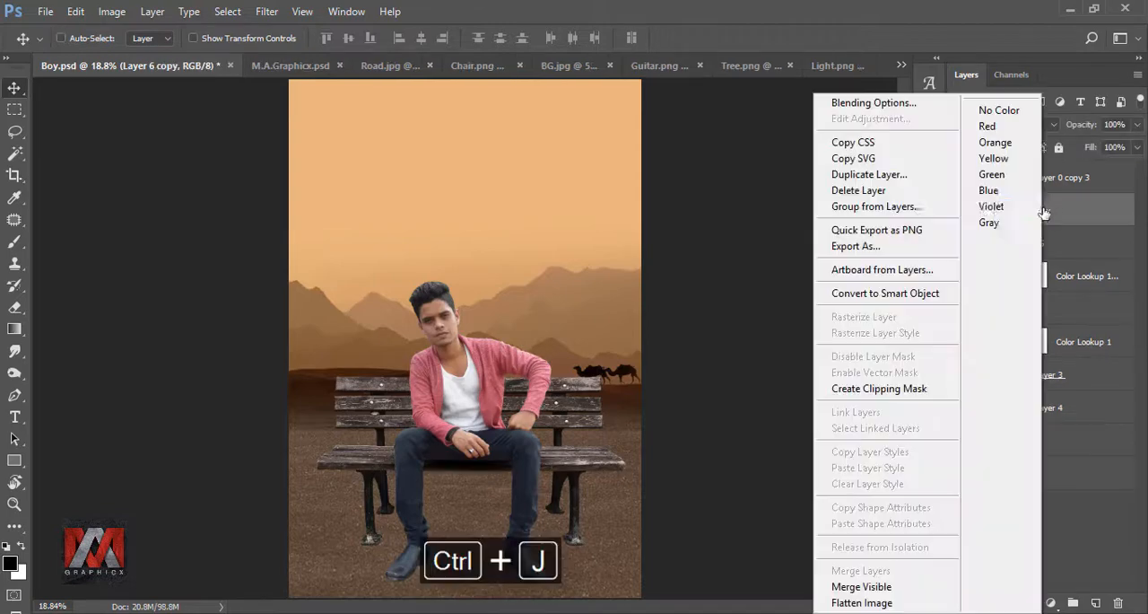
pyautogui.click(884, 387)
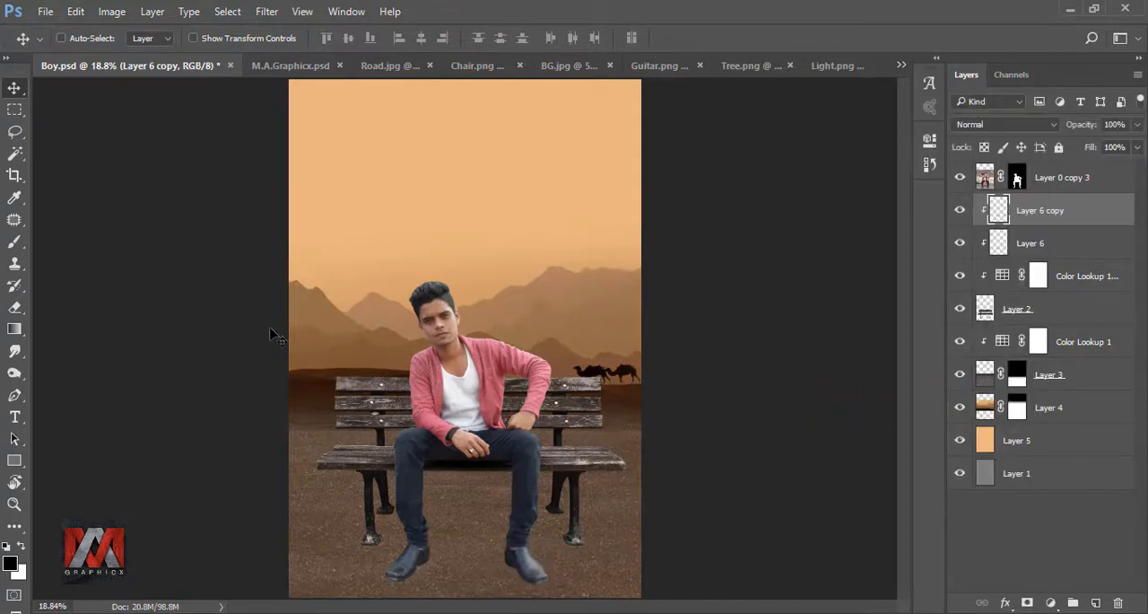
# Step: Erase the excess of the duplicated shadow along the bench seat's front edge with a soft 80 px eraser
pyautogui.click(14, 307)
pyautogui.scroll(5, 487, 484)
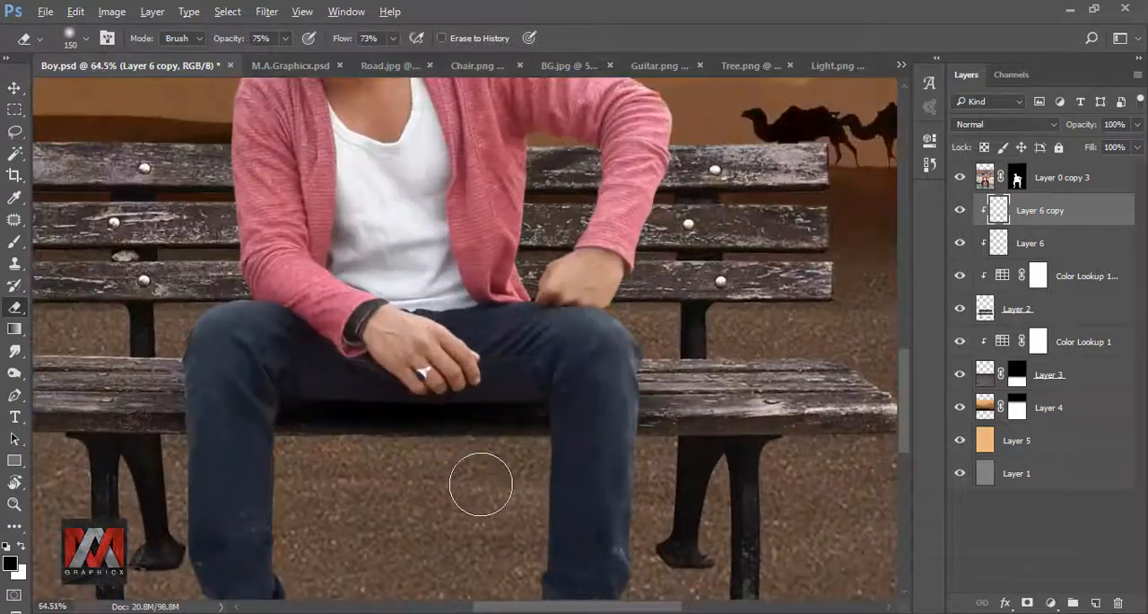
pyautogui.press('[')
pyautogui.press('[')
pyautogui.press('[')
pyautogui.press('[')
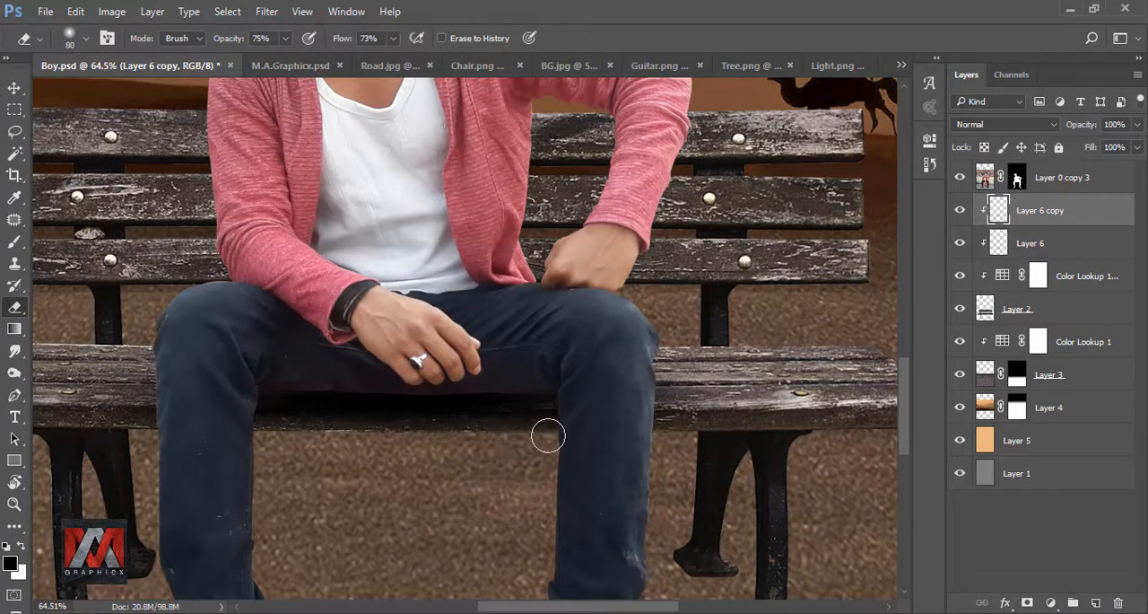
pyautogui.scroll(-4, 427, 328)
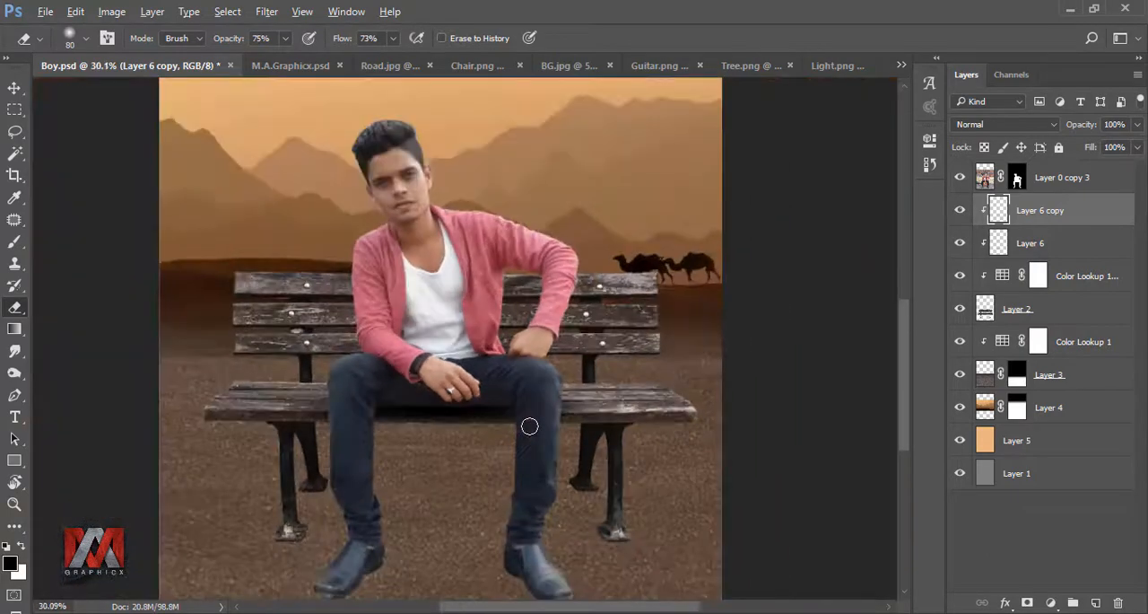
# Step: Select the original seat shadow layer and soften its excess along the bench edge with the eraser
pyautogui.click(999, 243)
pyautogui.scroll(4, 526, 390)
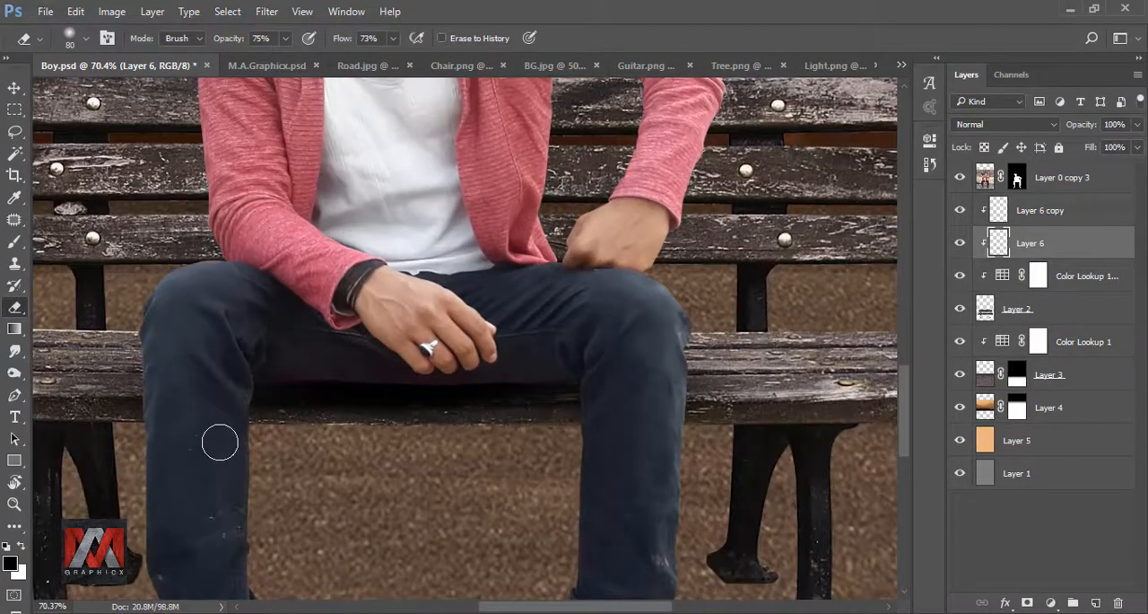
pyautogui.hotkey('ctrl', '0')
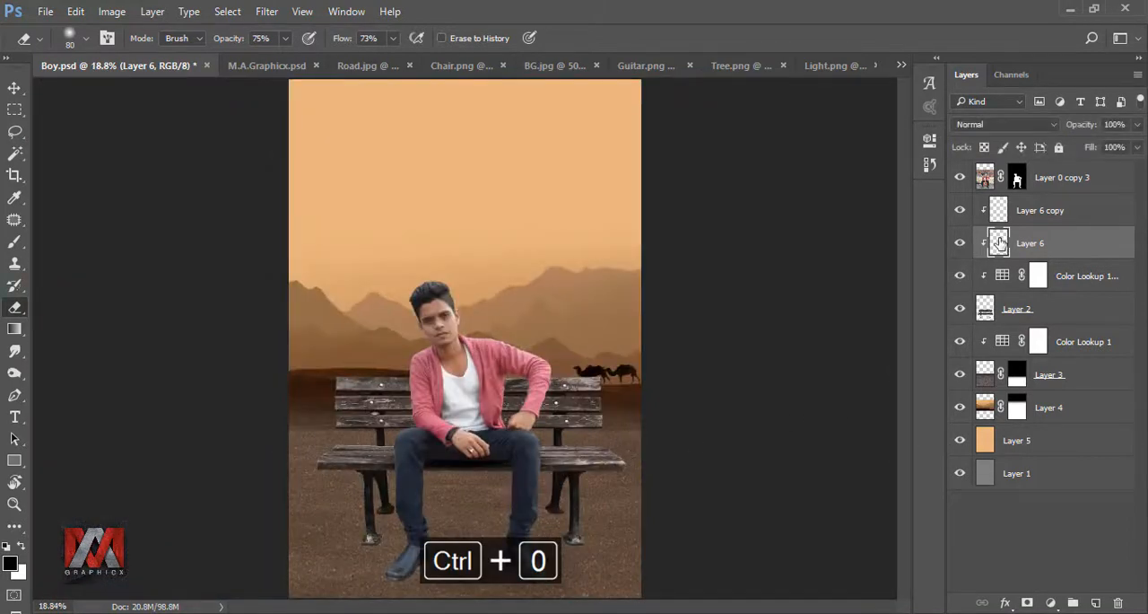
# Step: Create a new layer above the road's Color Lookup and draw a narrow slanted pen path from the bench's rear right foot past the man's leg
pyautogui.click(1002, 342)
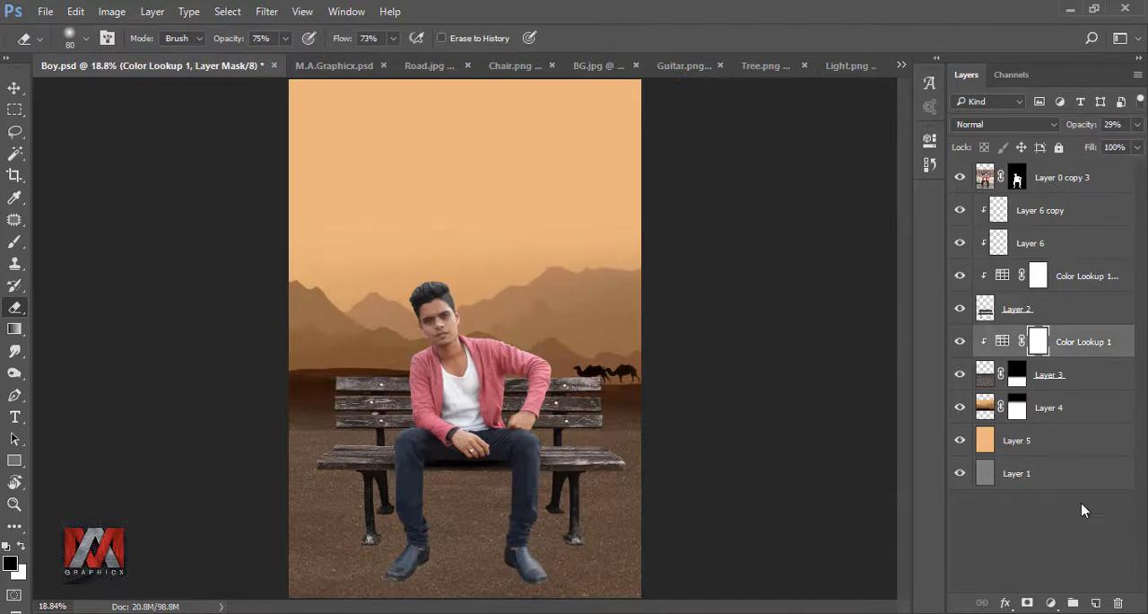
pyautogui.click(1096, 602)
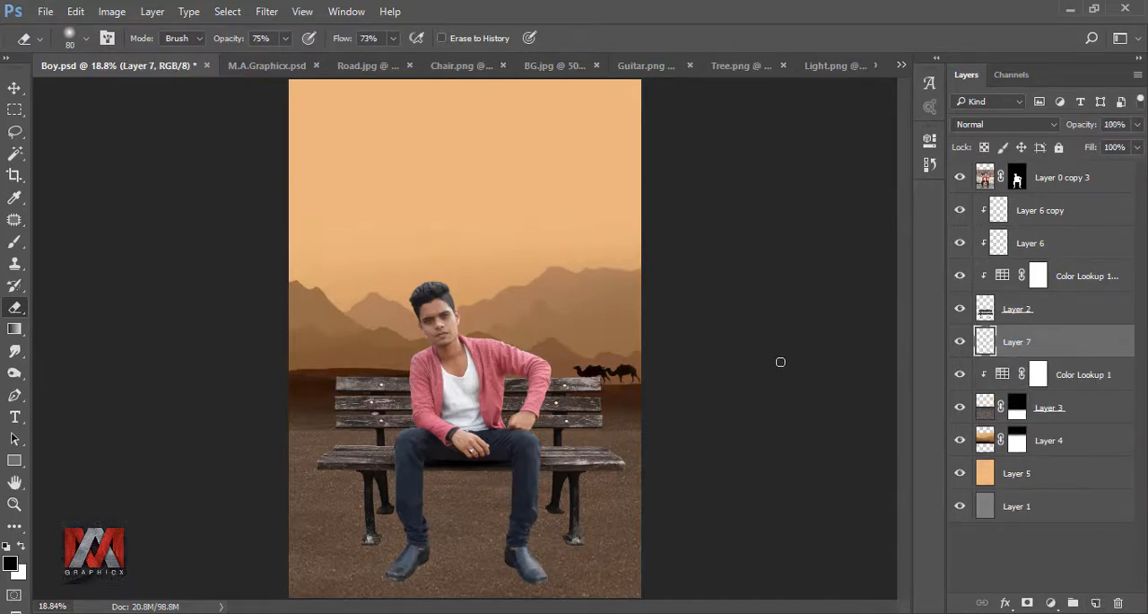
pyautogui.click(15, 396)
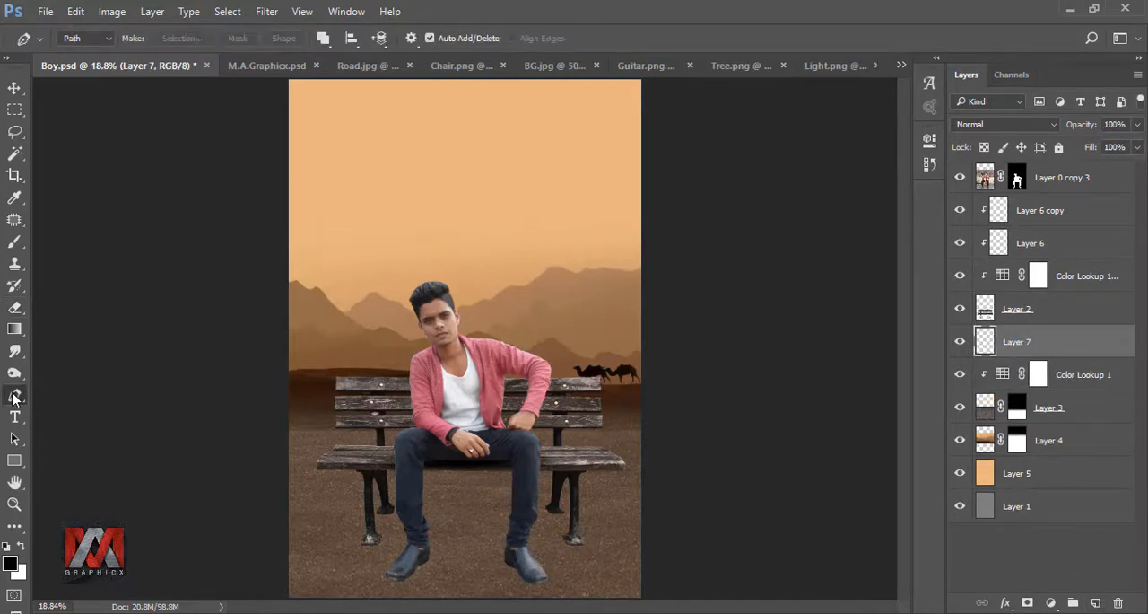
pyautogui.scroll(5, 528, 549)
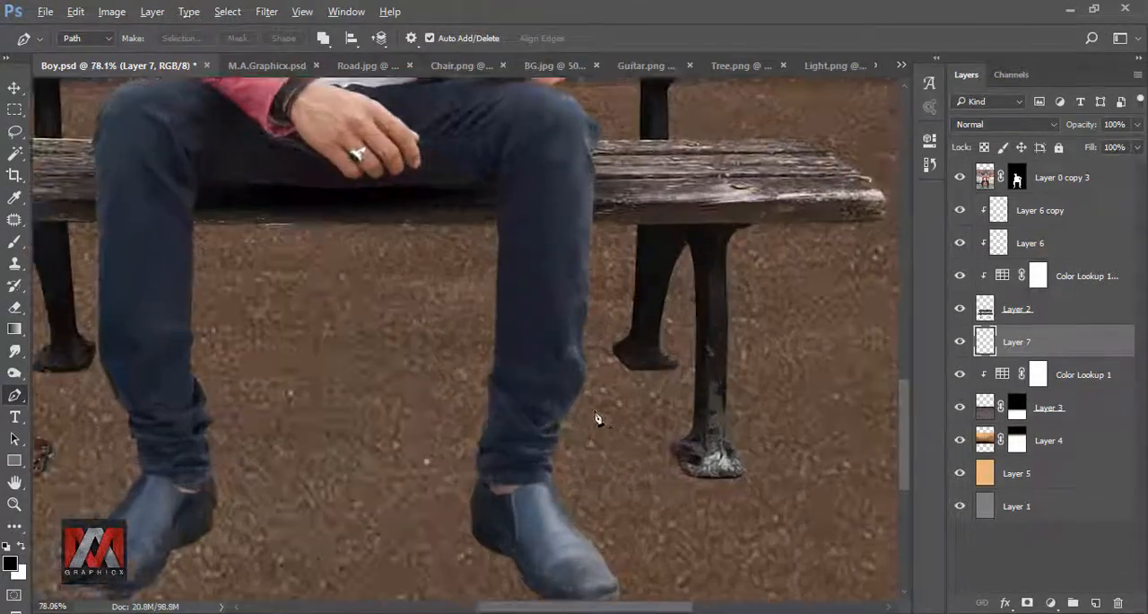
pyautogui.scroll(1, 597, 418)
pyautogui.click(709, 347)
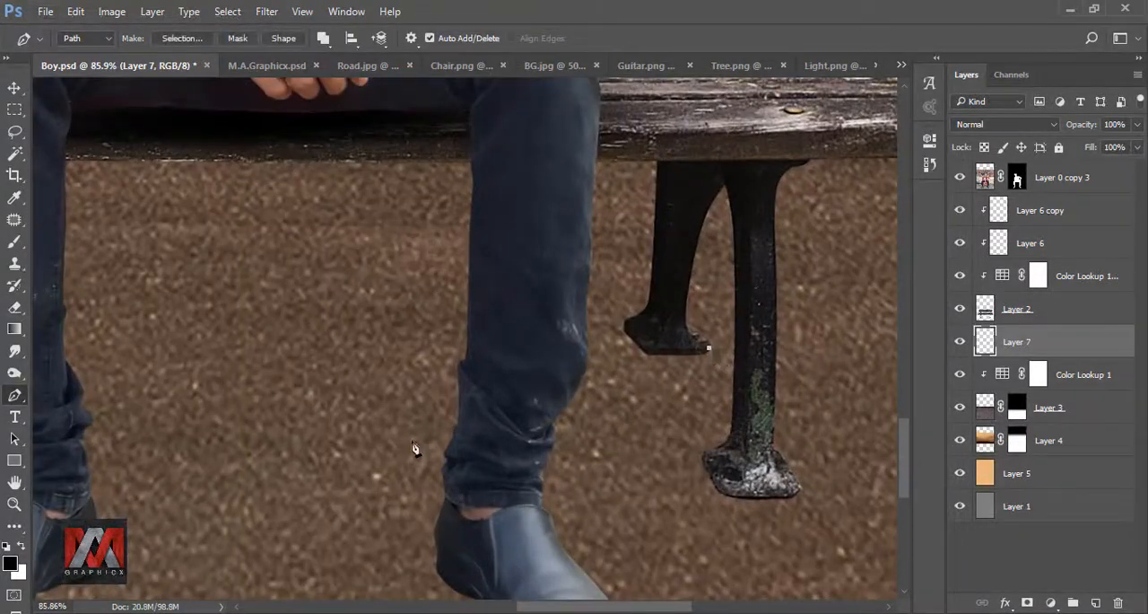
pyautogui.click(371, 452)
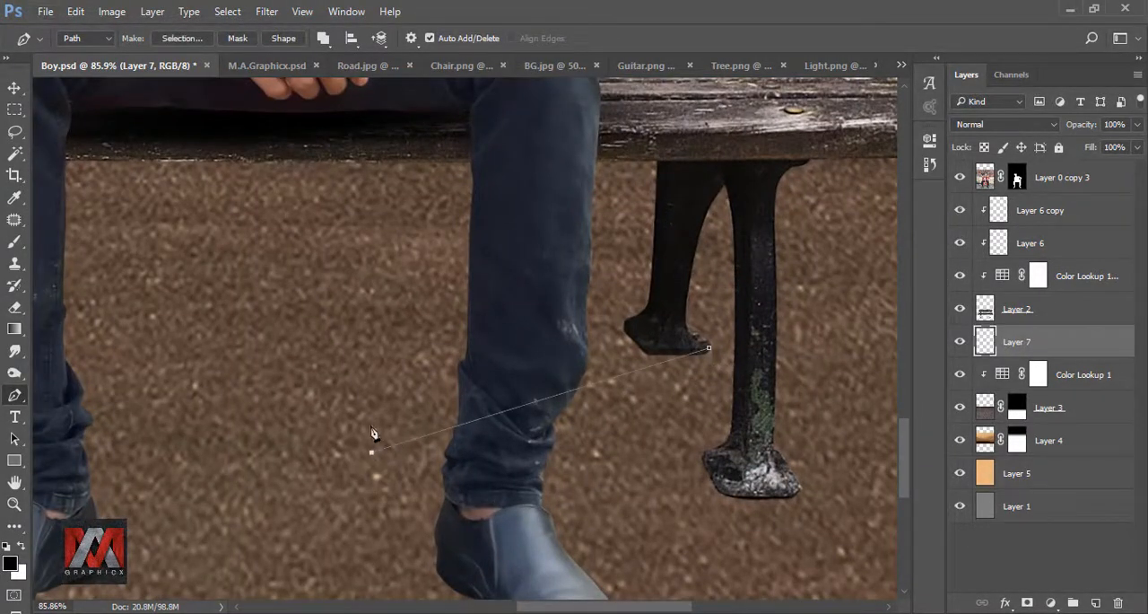
pyautogui.click(625, 321)
# Step: Turn the path into a selection, fill it with black at 100% opacity and deselect
pyautogui.rightClick(647, 325)
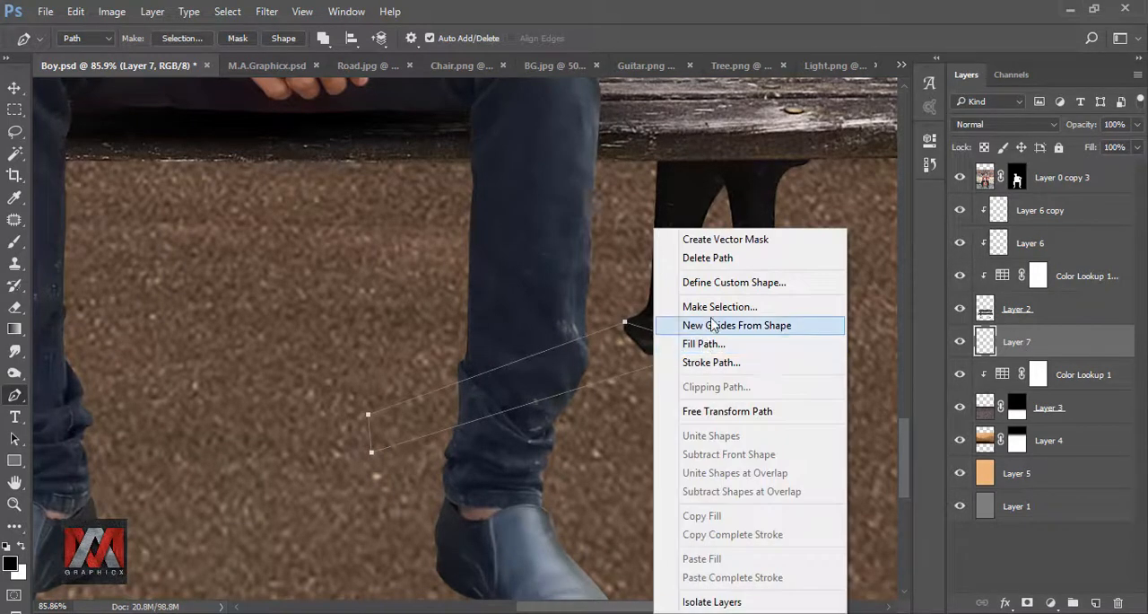
pyautogui.click(696, 295)
pyautogui.click(438, 314)
pyautogui.hotkey('shift', 'F5')
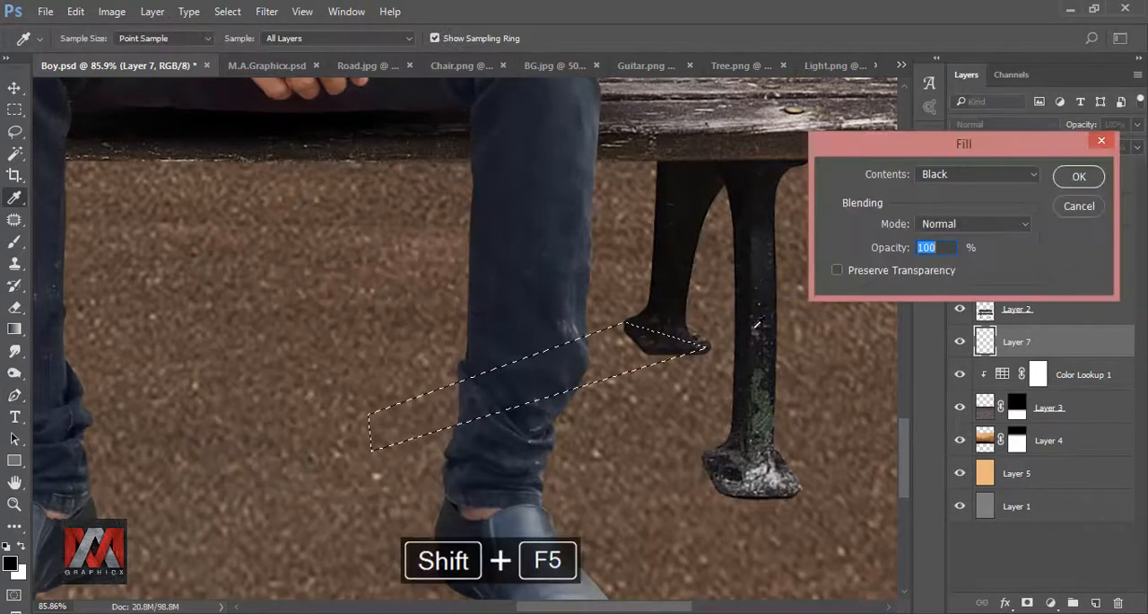
pyautogui.click(1056, 179)
pyautogui.hotkey('ctrl', 'd')
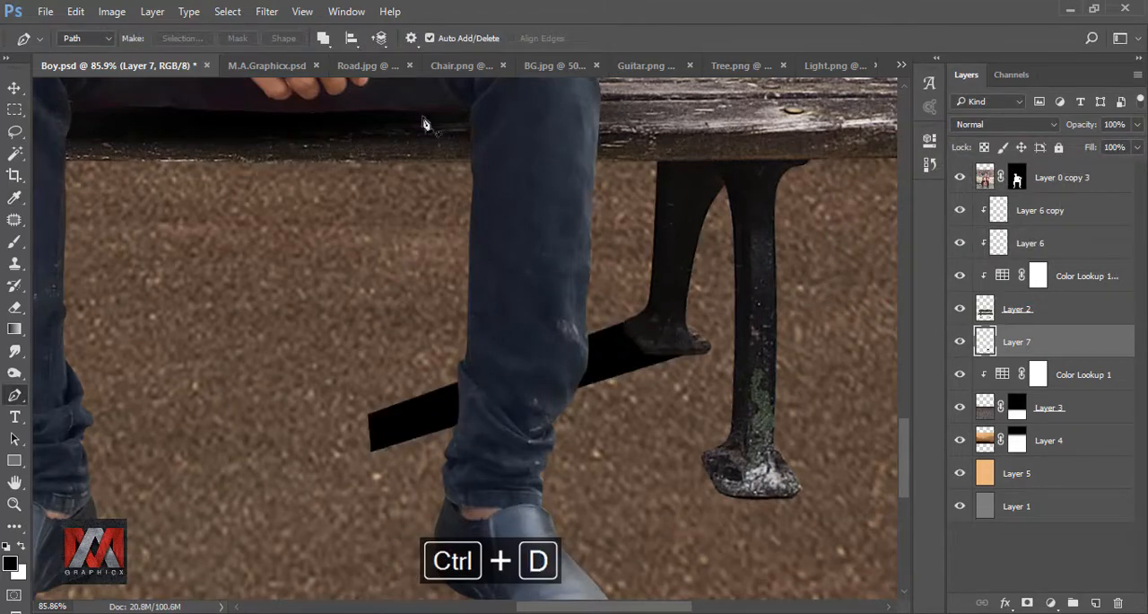
# Step: Soften the black bench-leg shadow with a Gaussian Blur
pyautogui.click(268, 12)
pyautogui.moveTo(328, 198)
pyautogui.click(534, 261)
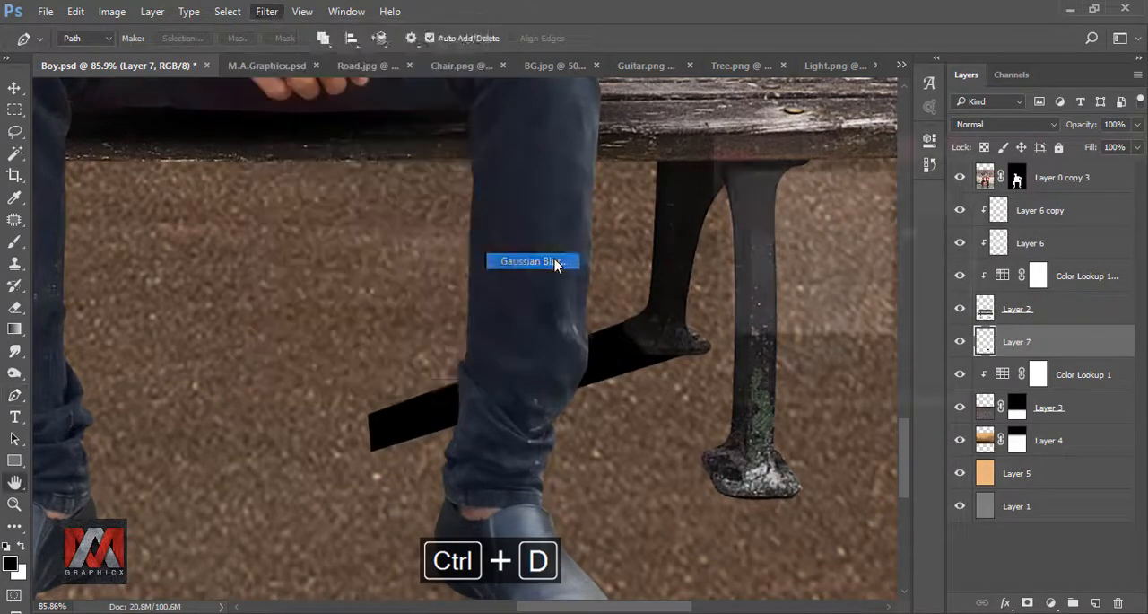
pyautogui.click(948, 177)
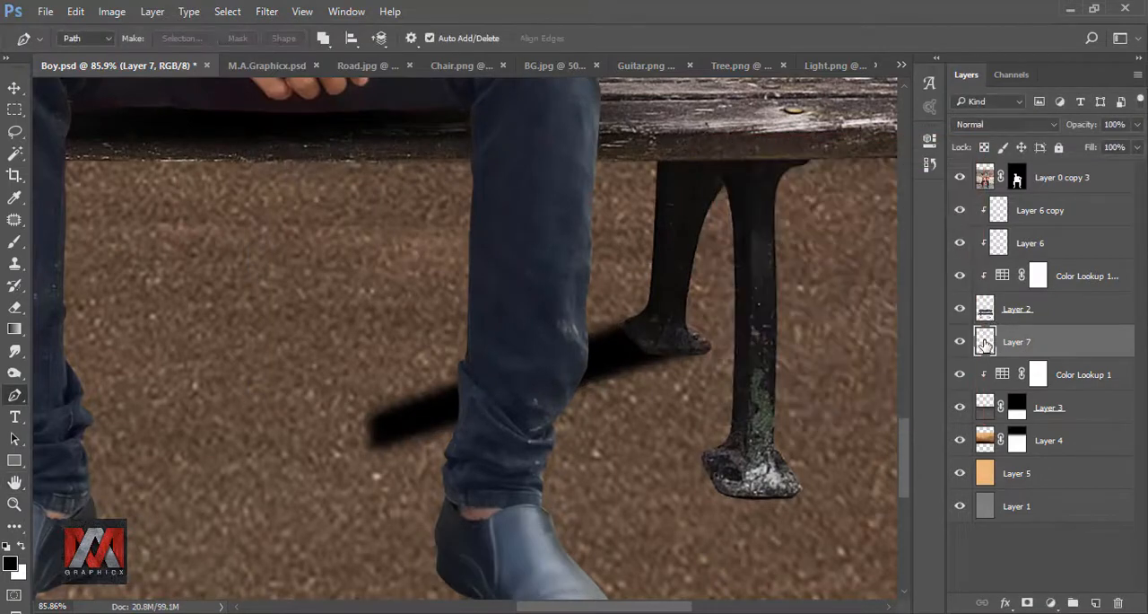
# Step: Add a layer mask to the bench-leg shadow and fade its far end with a linear gradient, redrawing the gradient longer
pyautogui.click(1025, 601)
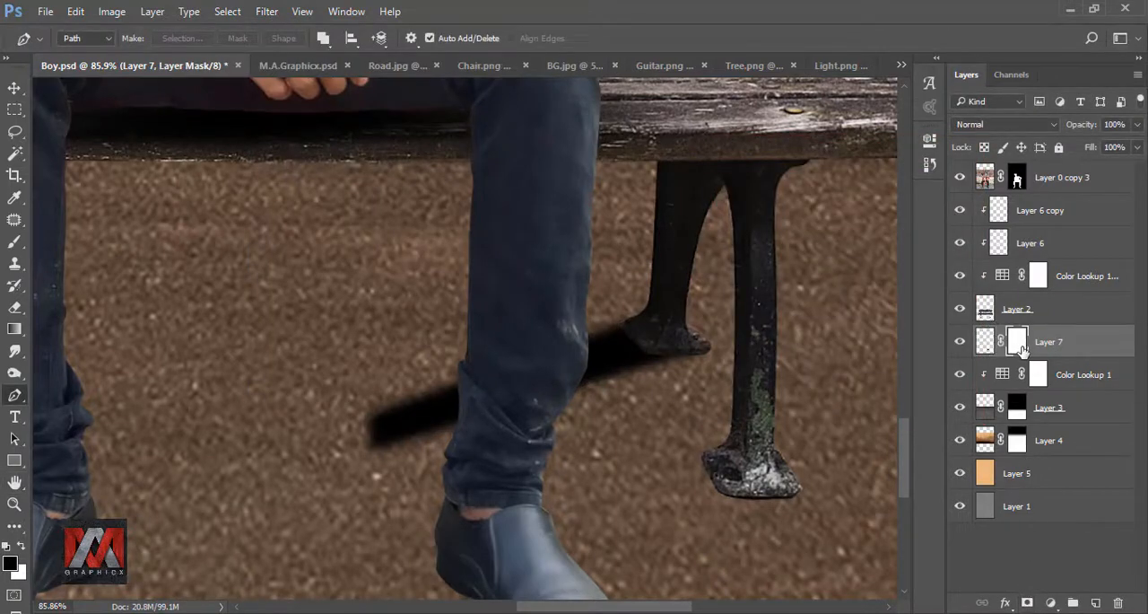
pyautogui.click(15, 329)
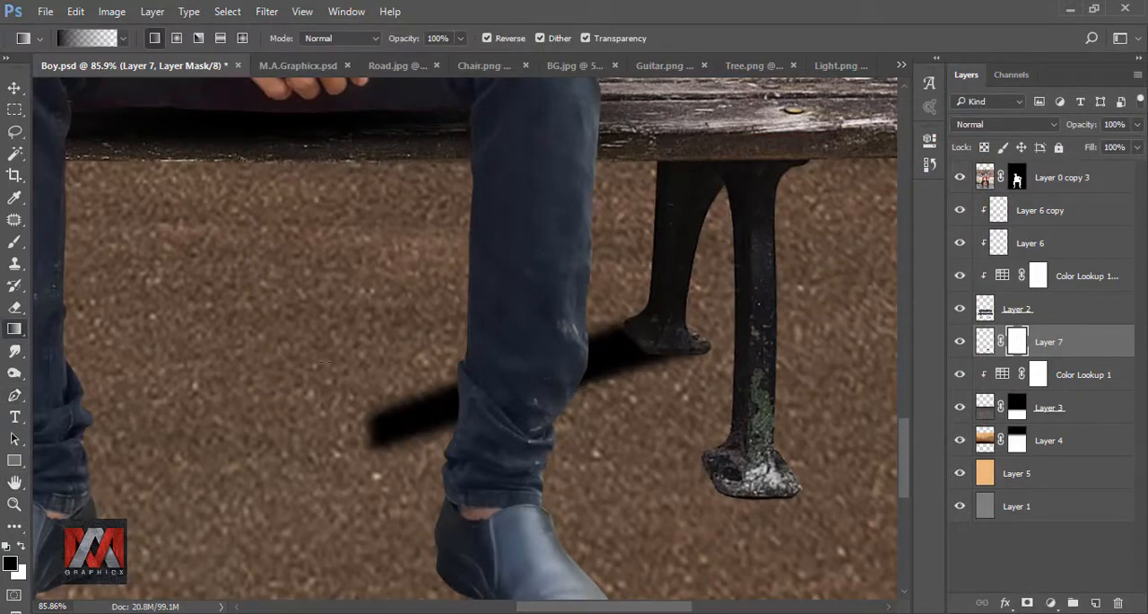
pyautogui.moveTo(795, 289); pyautogui.dragTo(381, 438)
pyautogui.hotkey('ctrl', 'z')
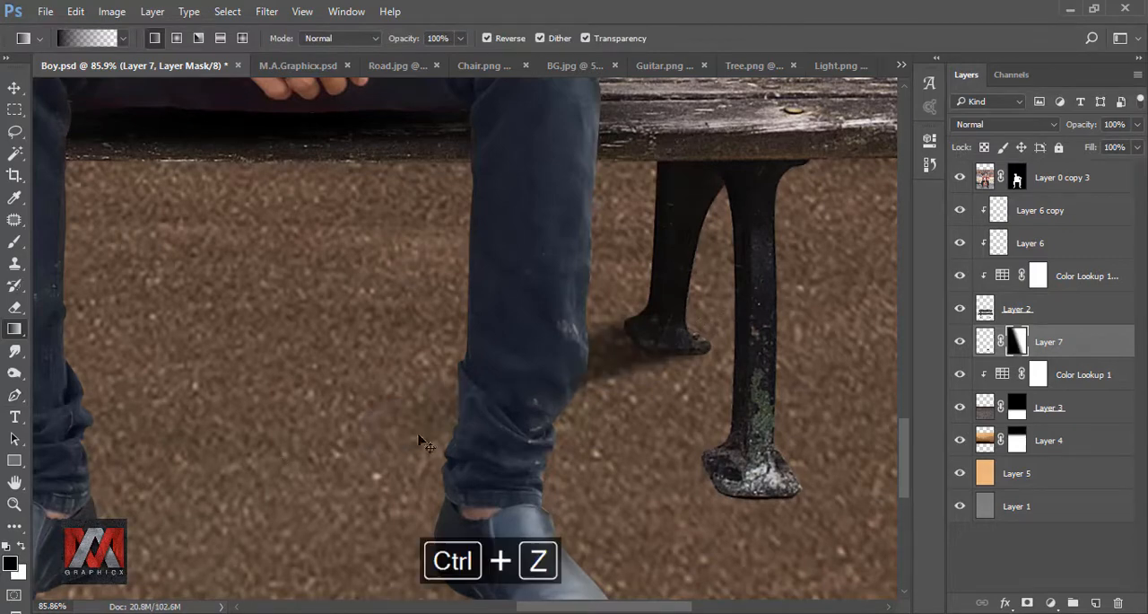
pyautogui.moveTo(722, 302); pyautogui.dragTo(275, 472)
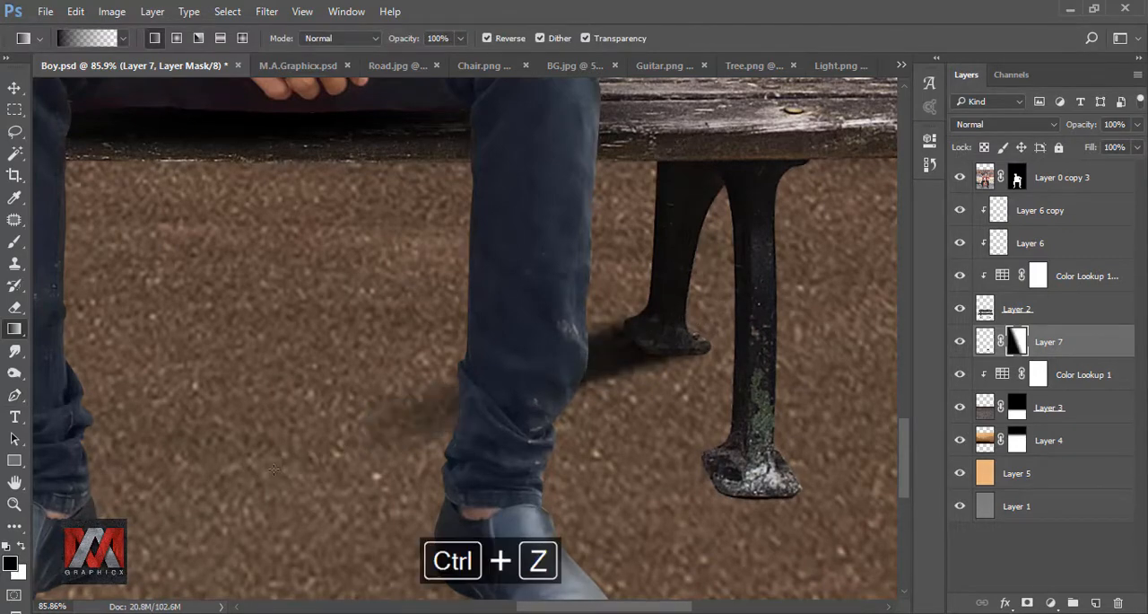
# Step: Duplicate the bench-leg shadow layer and position the copy at the bench's front right foot
pyautogui.hotkey('ctrl', '0')
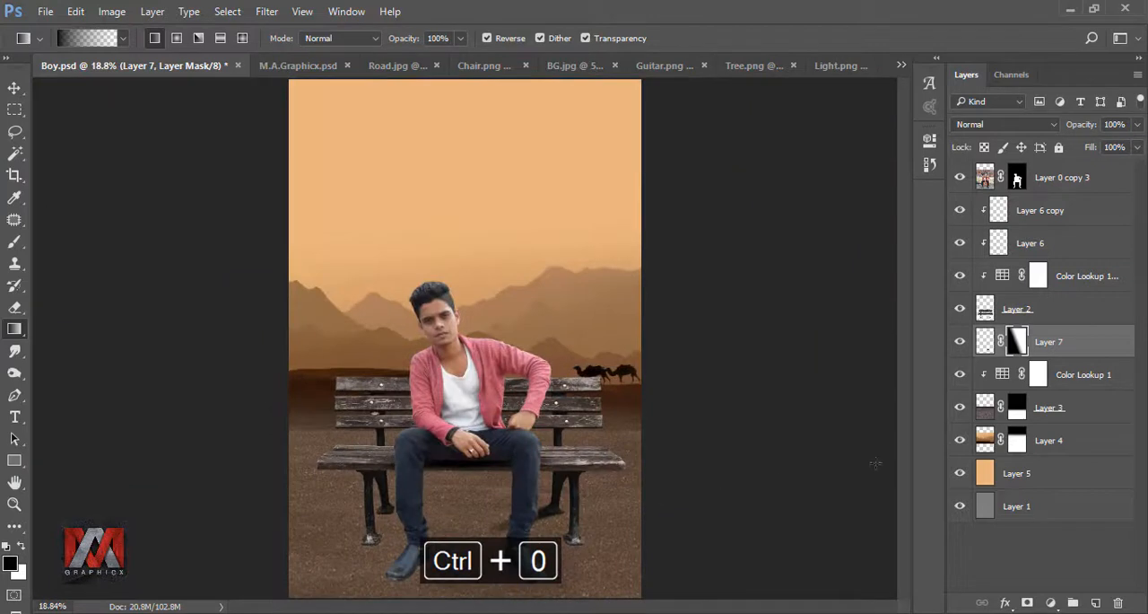
pyautogui.click(984, 343)
pyautogui.hotkey('ctrl', 'j')
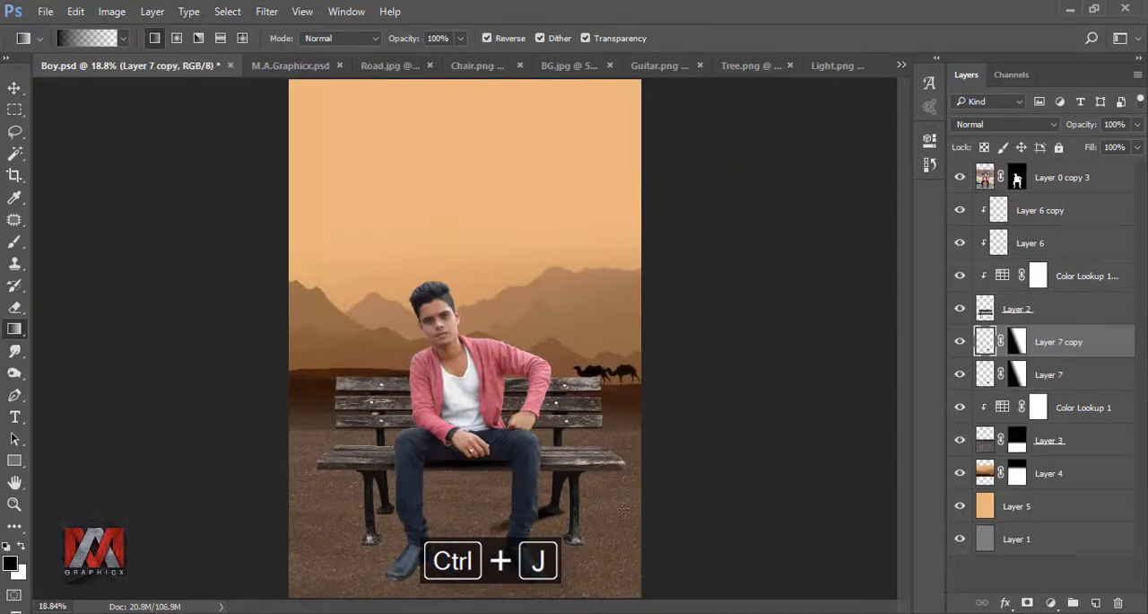
pyautogui.hotkey('ctrl', 't')
pyautogui.moveTo(553, 521); pyautogui.dragTo(574, 552)
pyautogui.click(742, 38)
pyautogui.scroll(15, 617, 546)
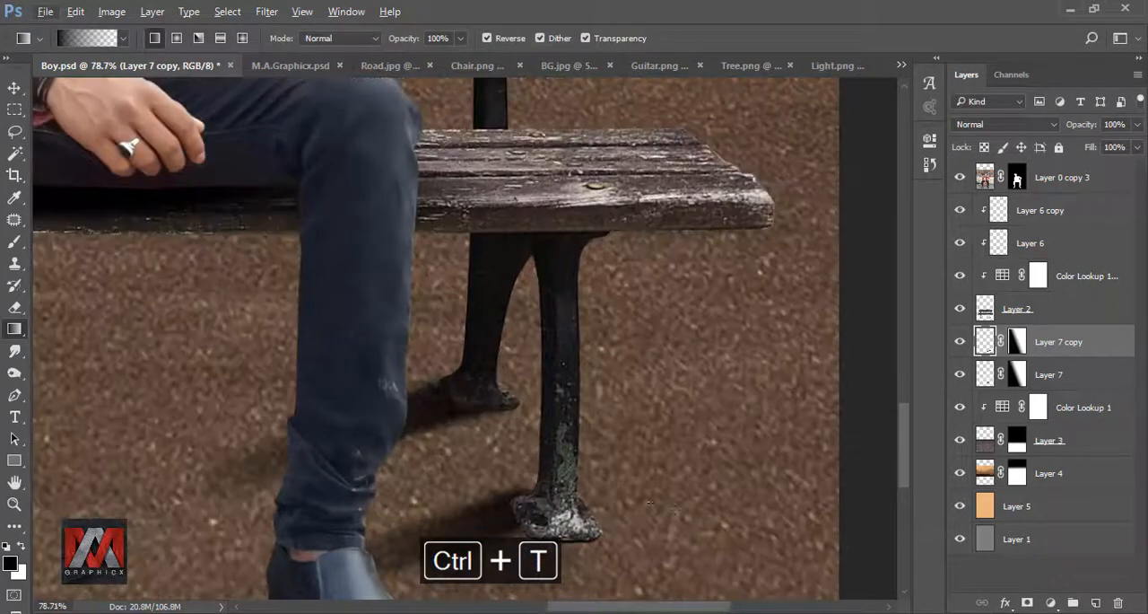
pyautogui.moveTo(680, 527); pyautogui.dragTo(685, 307)
pyautogui.click(14, 88)
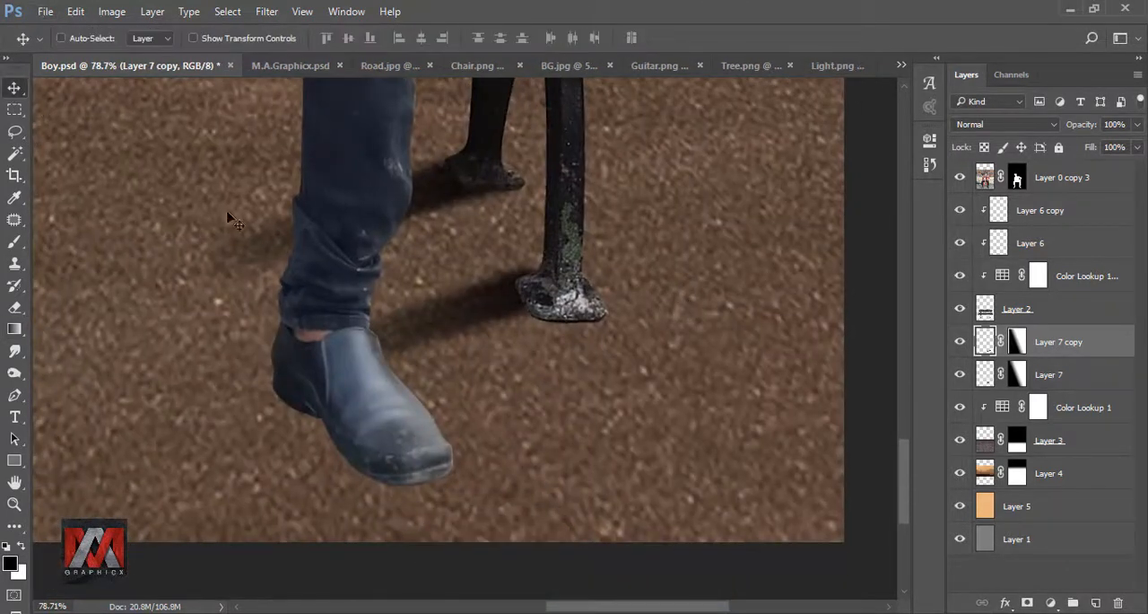
pyautogui.moveTo(447, 324); pyautogui.dragTo(460, 338)
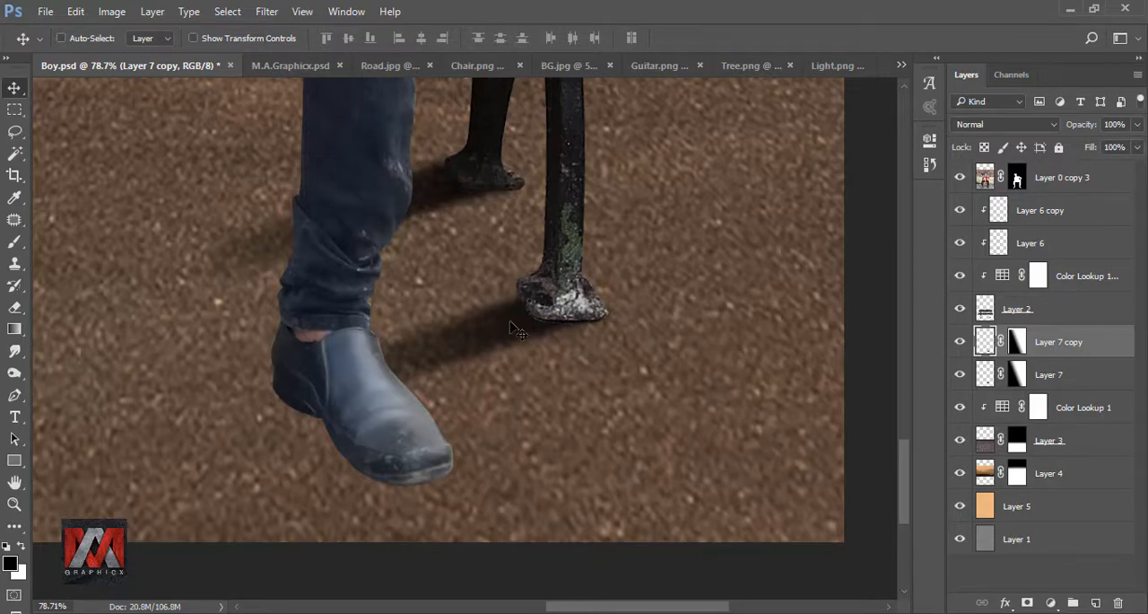
# Step: Duplicate the front right foot's shadow and align the copy with the bench's front left foot
pyautogui.scroll(-3, 637, 330)
pyautogui.hotkey('ctrl', 'j')
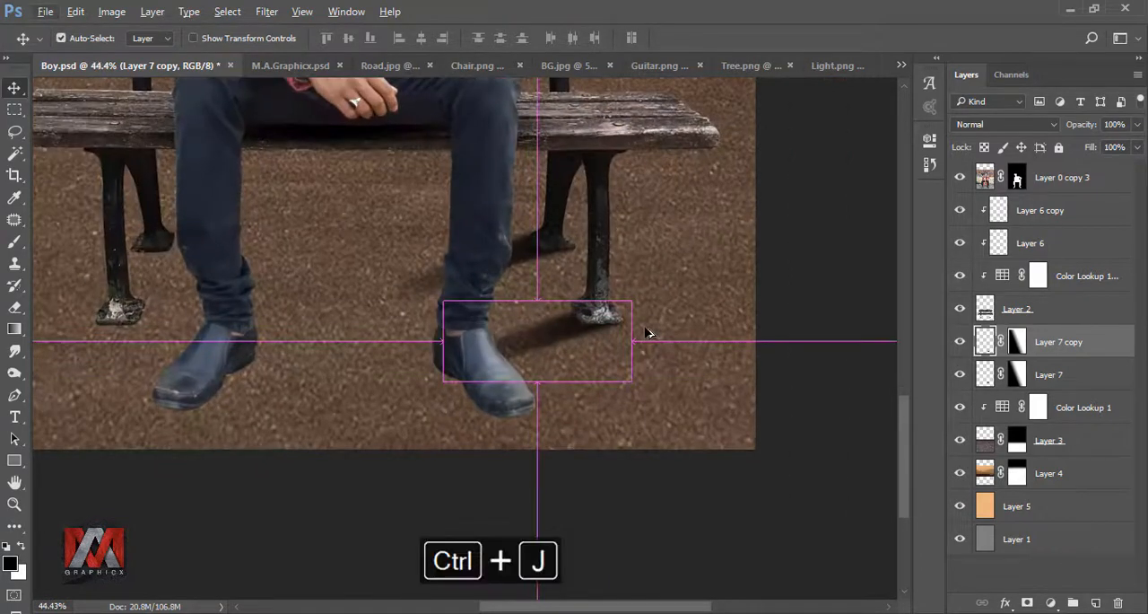
pyautogui.hotkey('ctrl', 't')
pyautogui.moveTo(590, 348); pyautogui.dragTo(118, 333)
pyautogui.moveTo(290, 281); pyautogui.dragTo(656, 286)
pyautogui.press('Up')
pyautogui.press('Up')
pyautogui.press('Up')
pyautogui.press('Up')
pyautogui.press('Up')
pyautogui.press('Up')
pyautogui.press('Up')
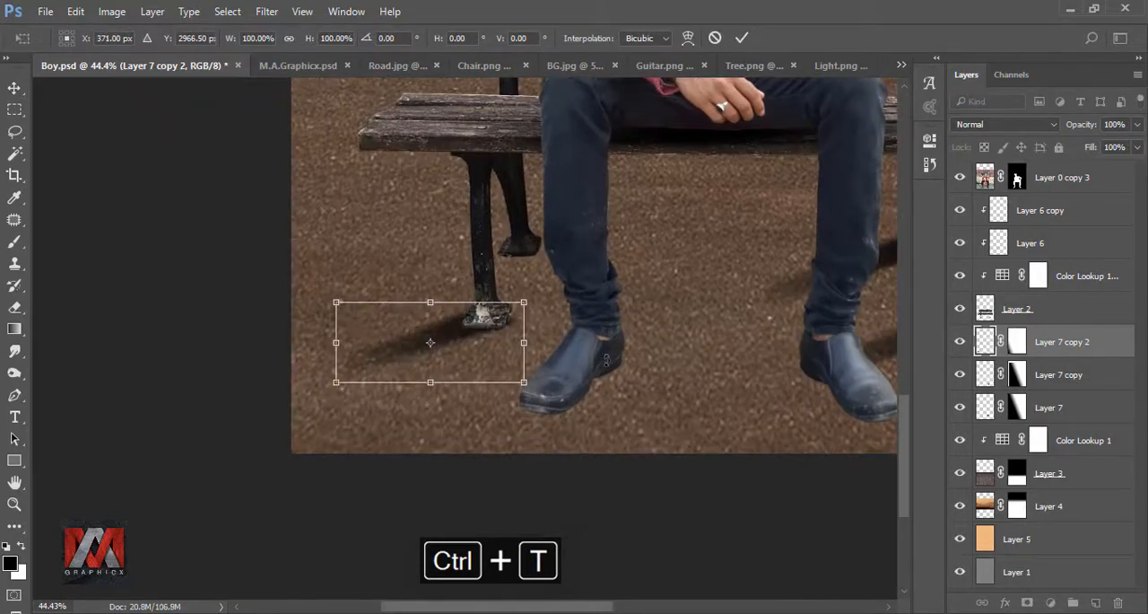
pyautogui.press('Left')
pyautogui.press('Left')
pyautogui.press('Left')
pyautogui.press('Left')
pyautogui.press('Left')
pyautogui.press('Down')
pyautogui.press('Down')
pyautogui.click(741, 38)
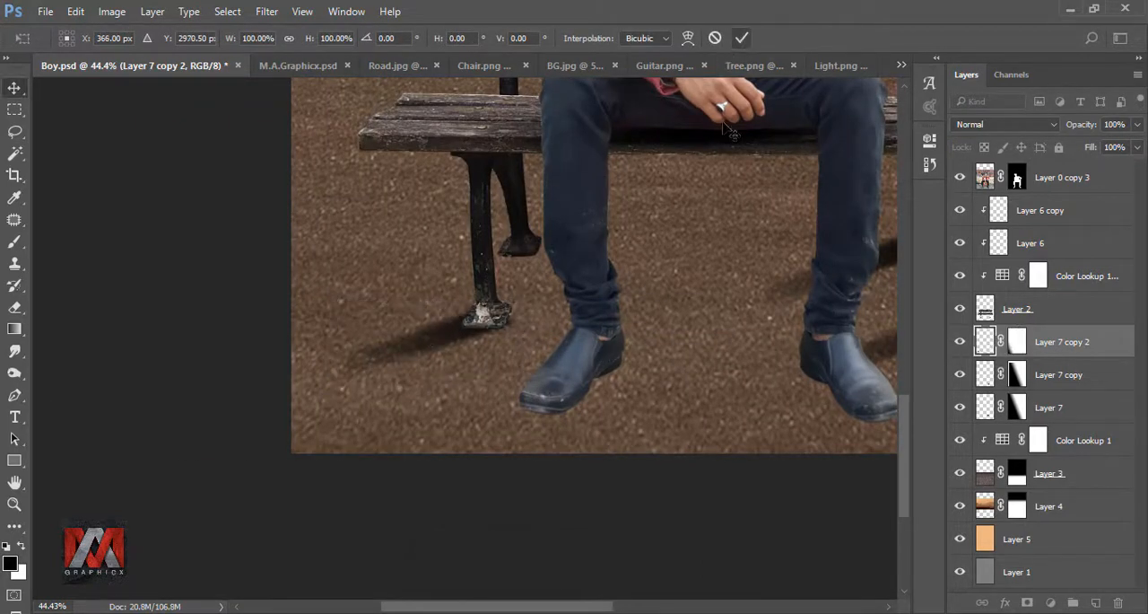
# Step: Duplicate the front left foot's shadow and place the copy at the bench's rear left foot
pyautogui.hotkey('ctrl', 'j')
pyautogui.hotkey('ctrl', 't')
pyautogui.moveTo(502, 313); pyautogui.dragTo(540, 233)
pyautogui.click(688, 38)
pyautogui.click(742, 39)
pyautogui.hotkey('ctrl', '0')
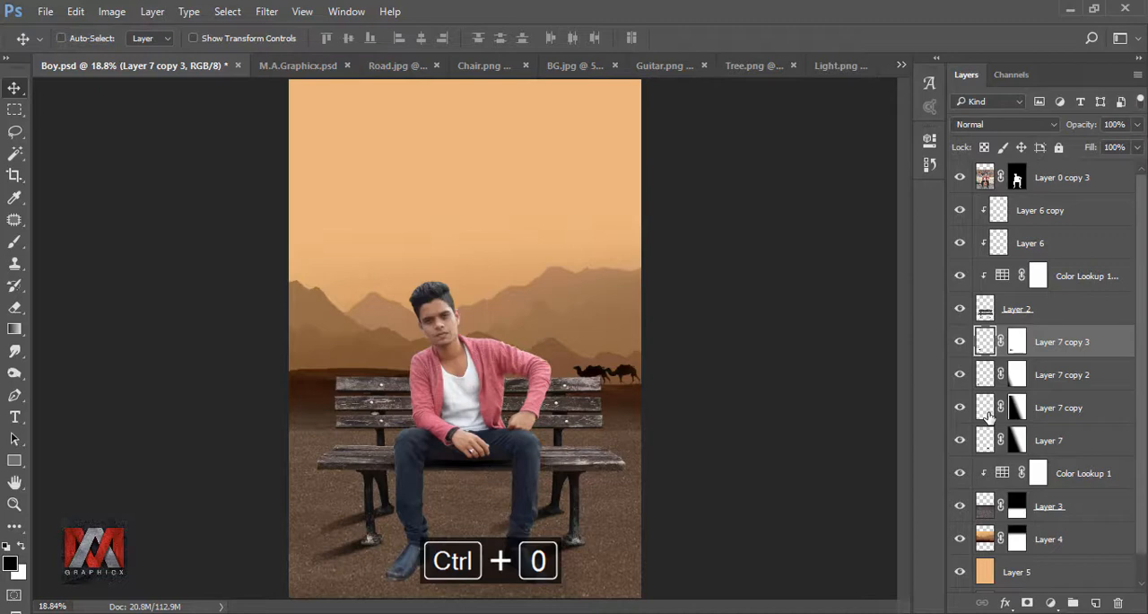
# Step: Fade the far end of the rear left foot's shadow with a linear gradient on its layer mask
pyautogui.click(1016, 342)
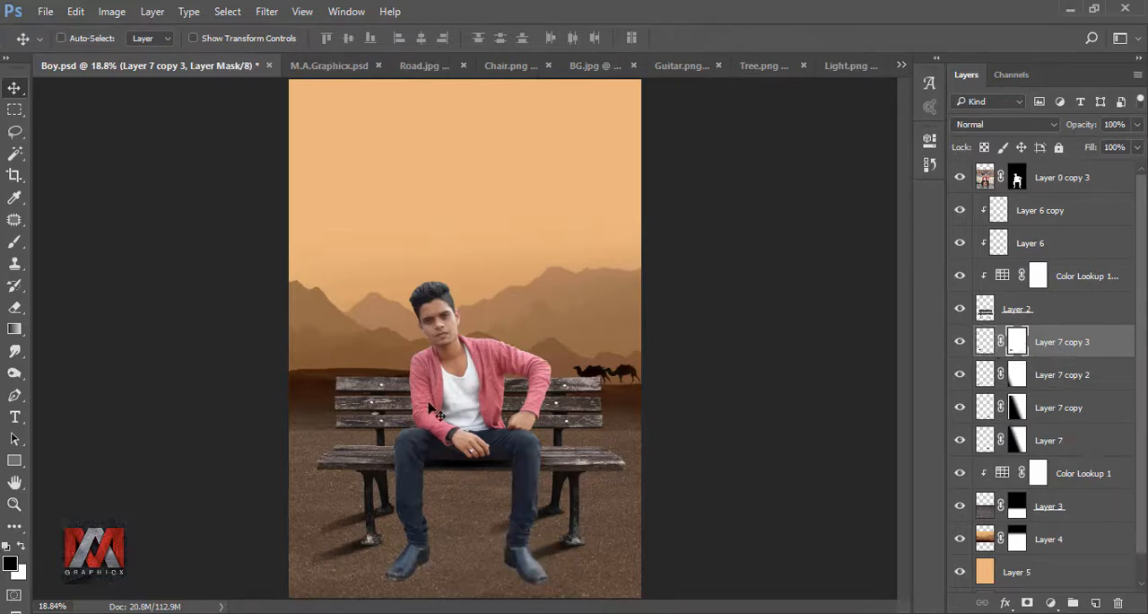
pyautogui.click(14, 328)
pyautogui.scroll(2, 385, 536)
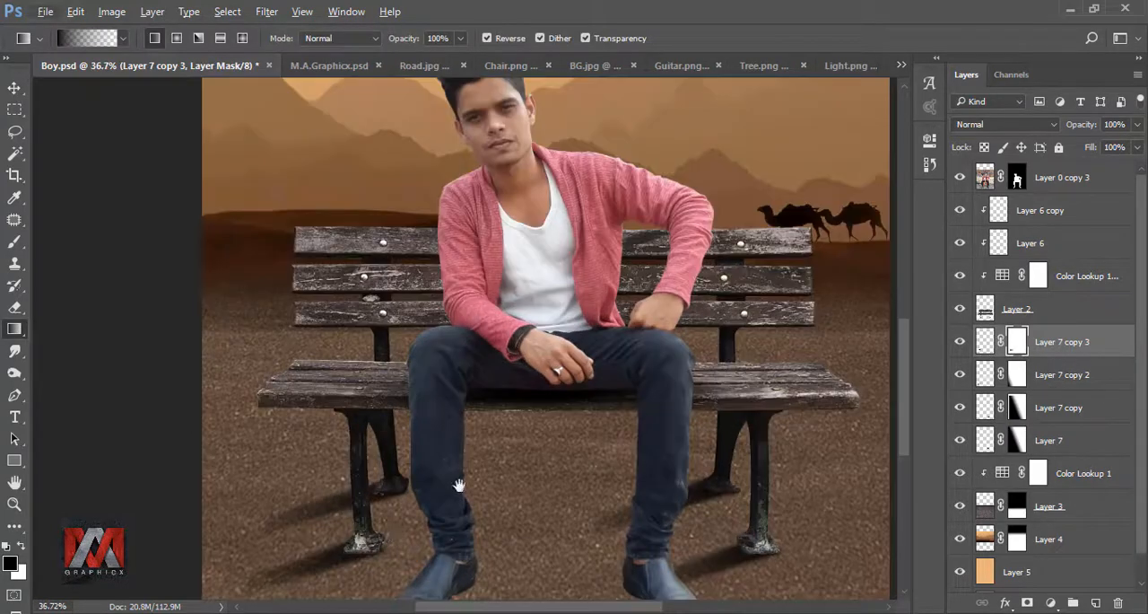
pyautogui.moveTo(458, 484); pyautogui.dragTo(309, 408)
pyautogui.hotkey('ctrl', 'z')
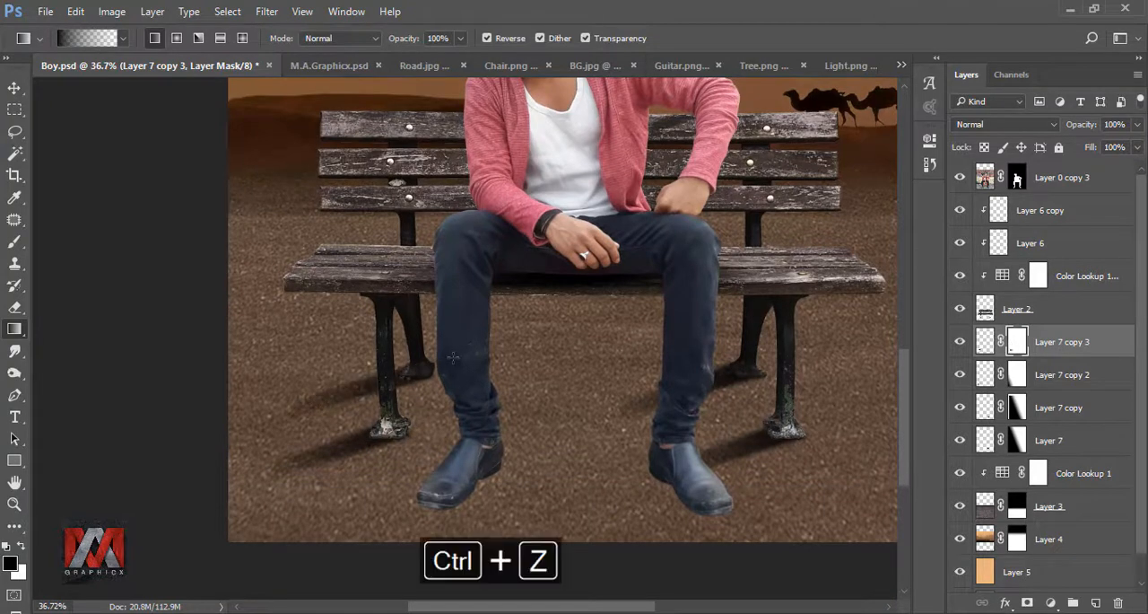
pyautogui.moveTo(453, 357); pyautogui.dragTo(258, 435)
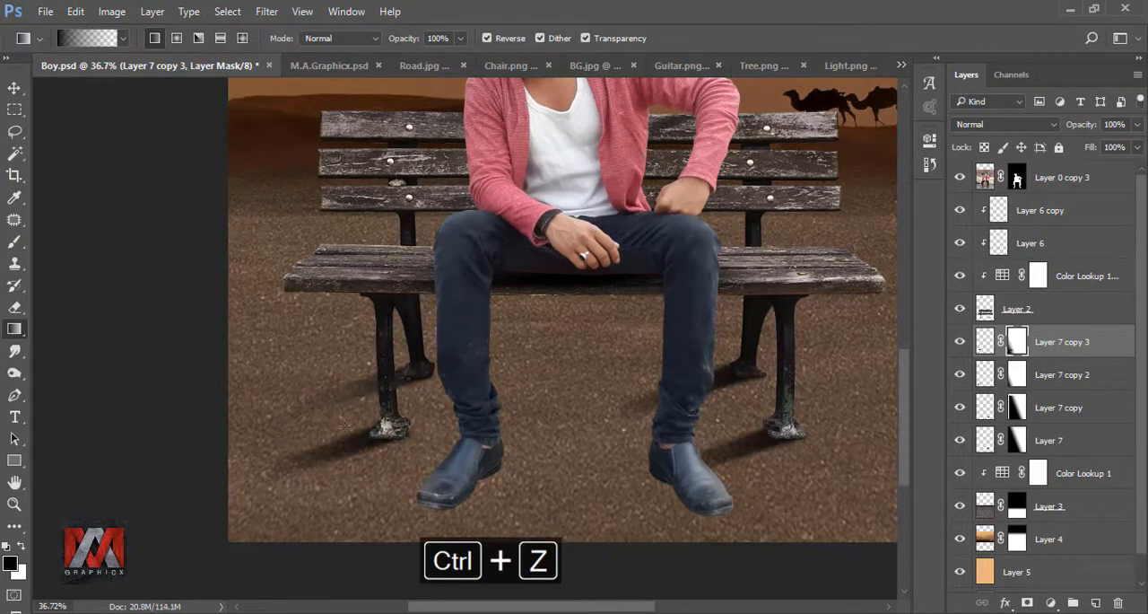
# Step: Fade the far end of the front left foot's shadow with a mask gradient, redrawing it longer
pyautogui.click(1017, 375)
pyautogui.moveTo(284, 467); pyautogui.dragTo(282, 469)
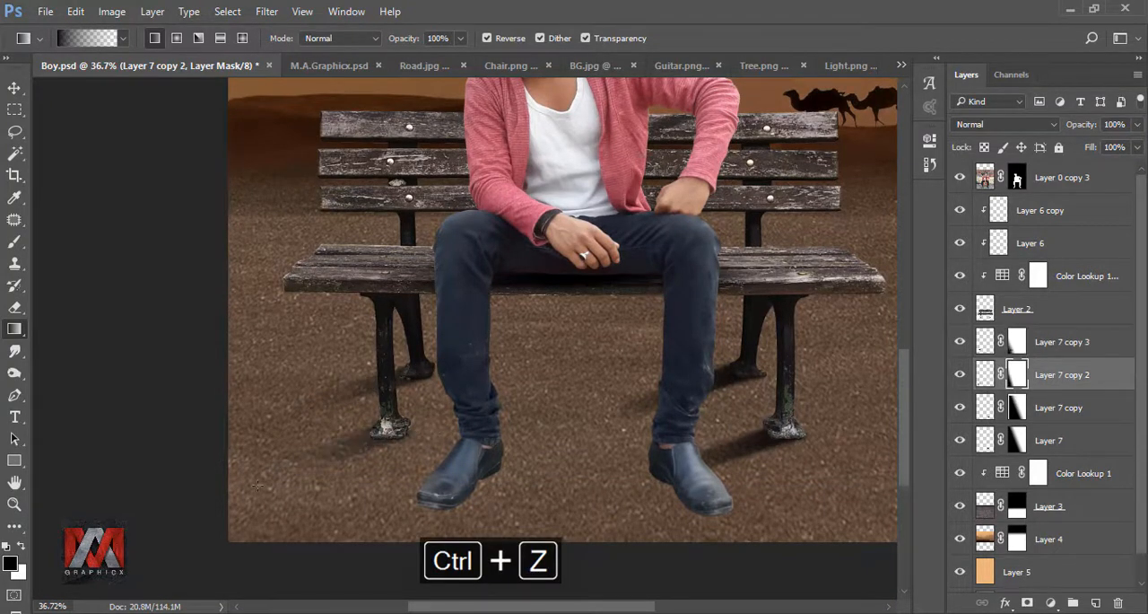
pyautogui.hotkey('ctrl', 'z')
pyautogui.moveTo(409, 421); pyautogui.dragTo(277, 472)
pyautogui.hotkey('ctrl', '0')
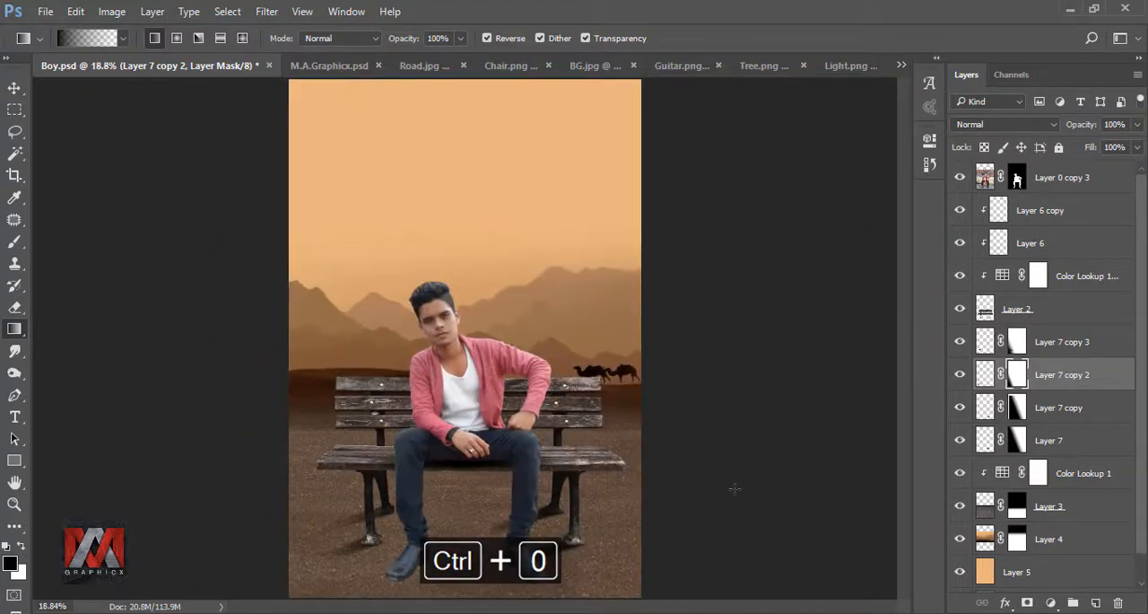
# Step: Fade the two right bench-leg shadows further with new gradients on their layer masks
pyautogui.click(1017, 407)
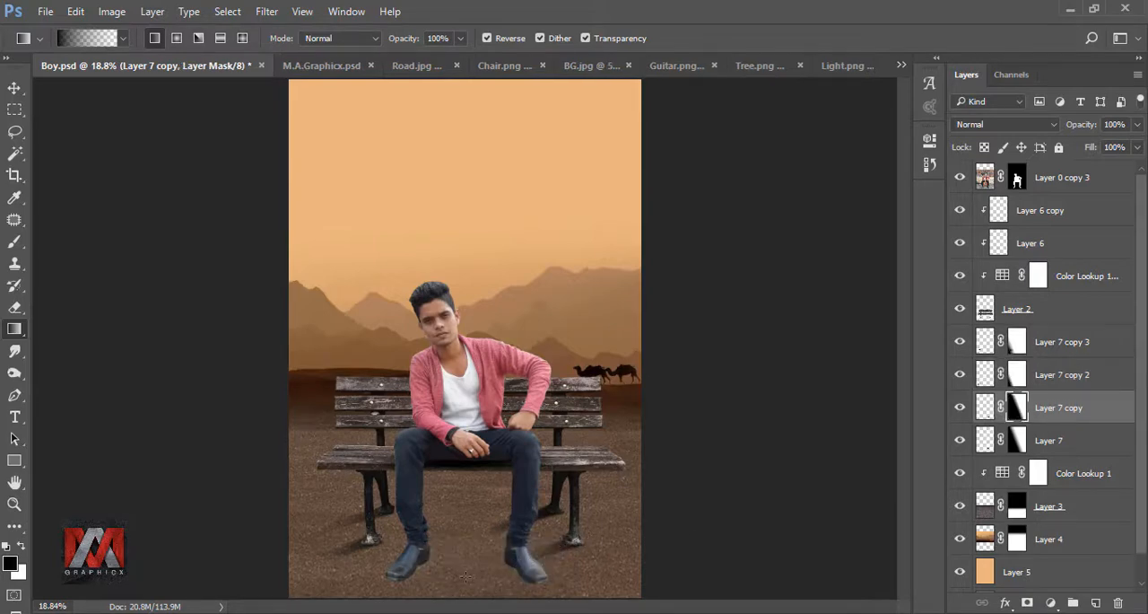
pyautogui.click(1014, 447)
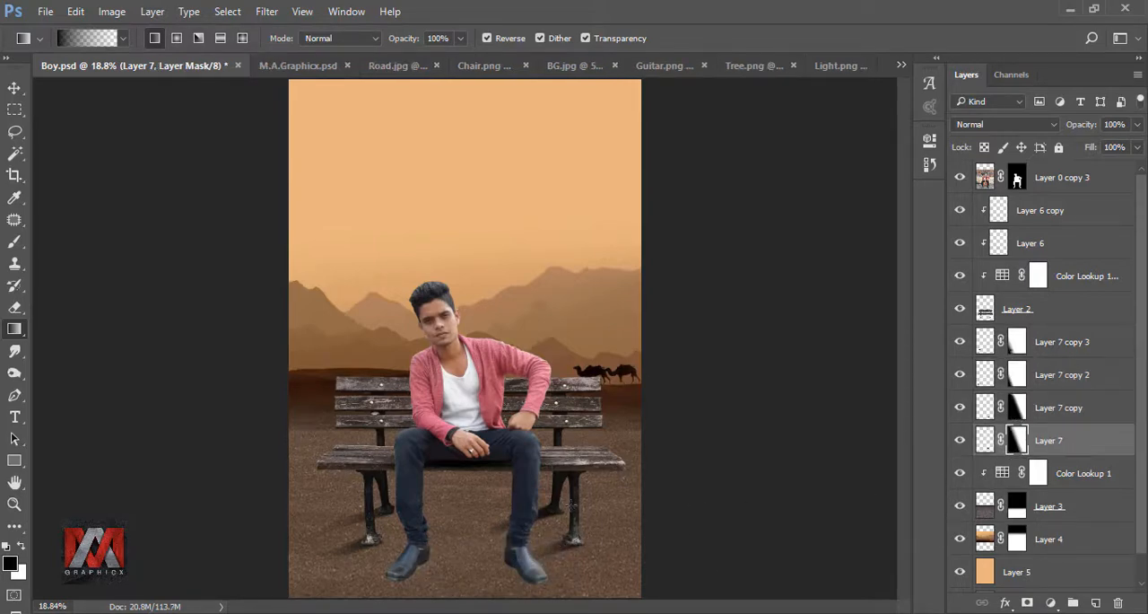
pyautogui.moveTo(505, 527); pyautogui.dragTo(504, 528)
# Step: Rework the mask gradient on the rear left foot's shadow to fade it more strongly
pyautogui.click(1017, 345)
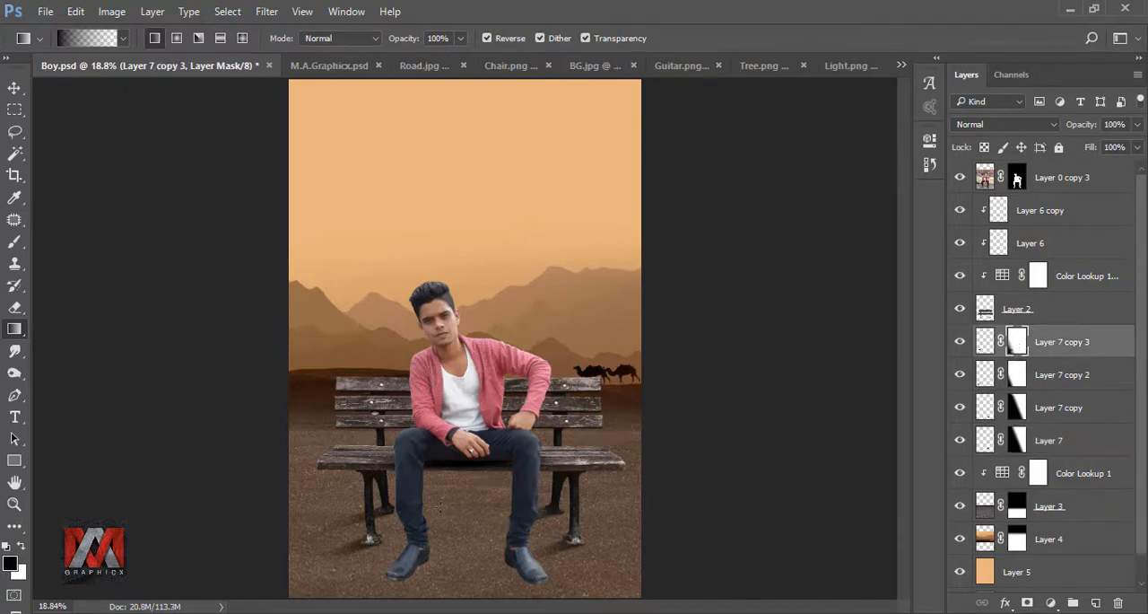
pyautogui.hotkey('ctrl', 'z')
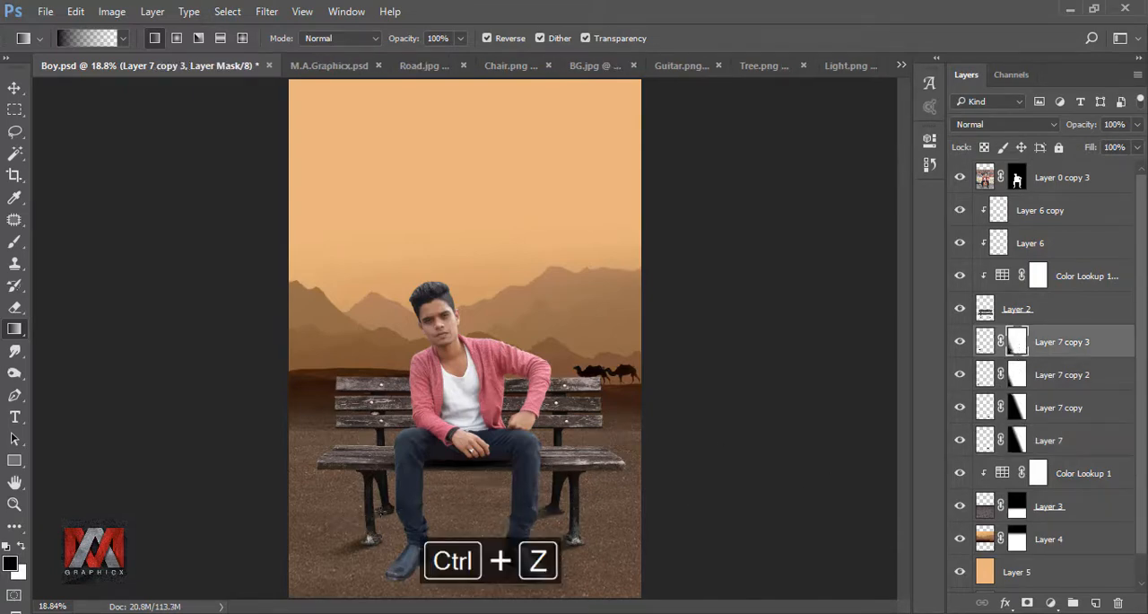
pyautogui.moveTo(342, 520); pyautogui.dragTo(401, 504)
pyautogui.scroll(4, 338, 527)
pyautogui.moveTo(453, 466); pyautogui.dragTo(255, 529)
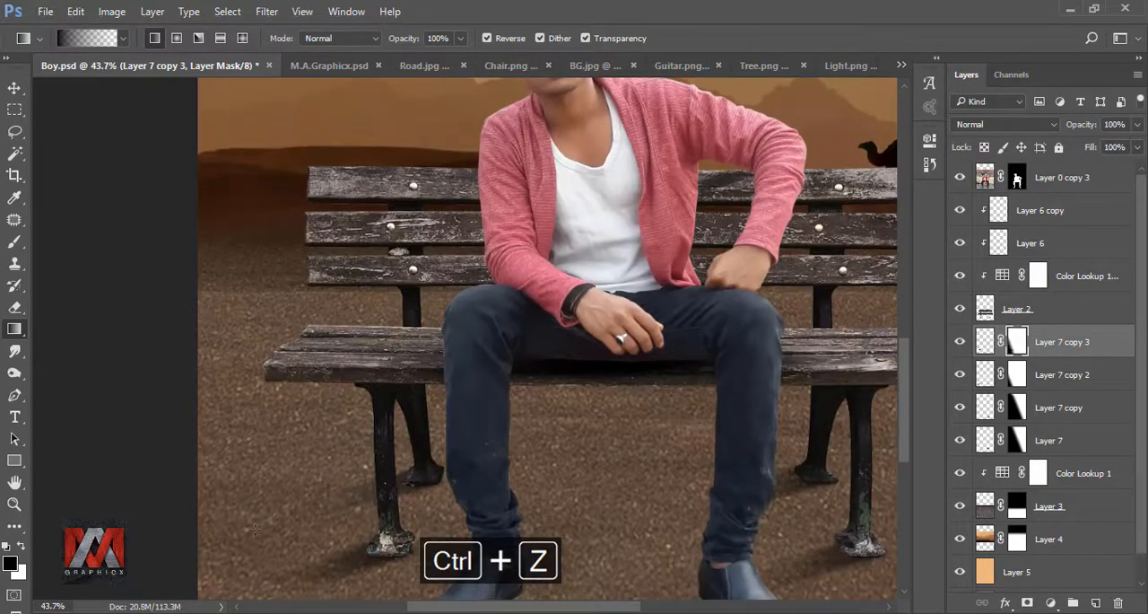
pyautogui.hotkey('ctrl', 'z')
pyautogui.moveTo(451, 468); pyautogui.dragTo(218, 535)
pyautogui.hotkey('ctrl', 'z')
pyautogui.hotkey('ctrl', '0')
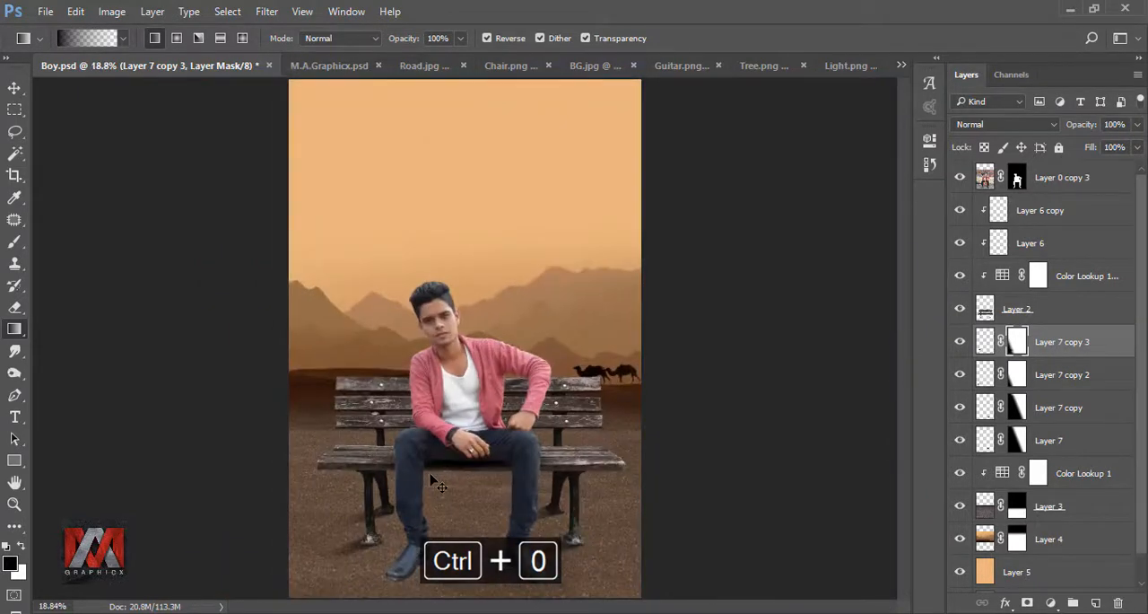
# Step: Create a new layer above the bench-leg shadows and paint one soft black 200 px brush dab at 100% opacity in the sky
pyautogui.click(985, 342)
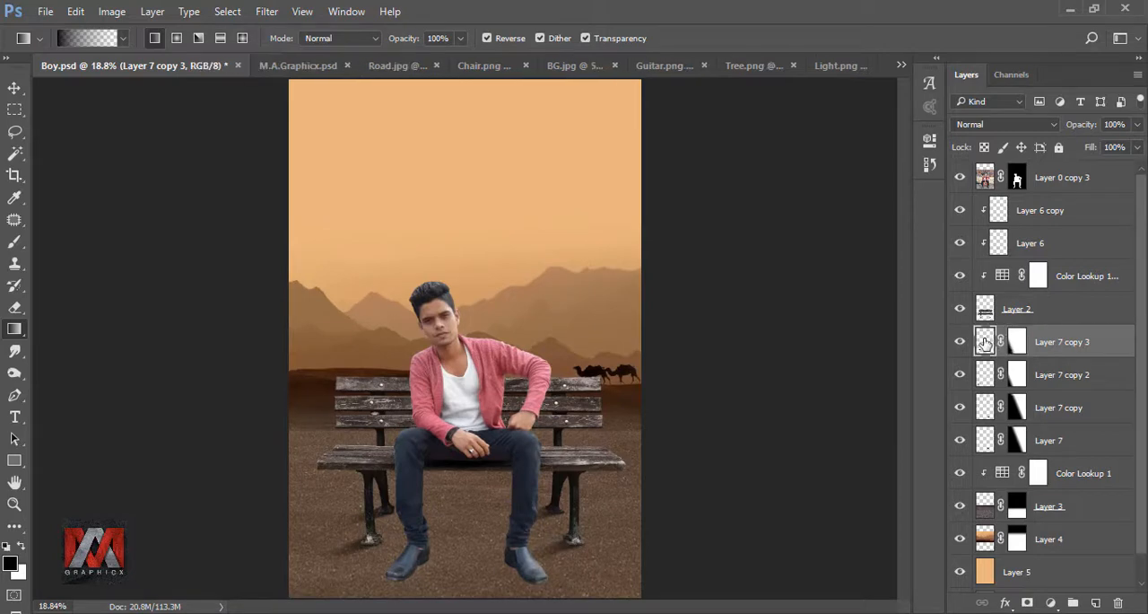
pyautogui.click(1095, 602)
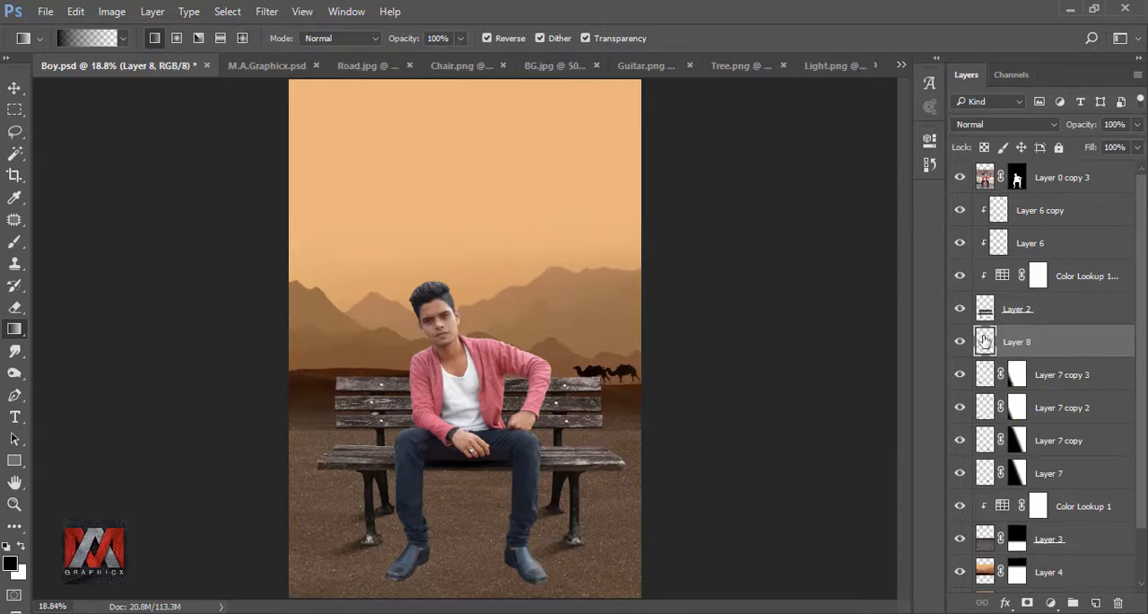
pyautogui.press('b')
pyautogui.moveTo(458, 38); pyautogui.dragTo(503, 65)
pyautogui.click(350, 37)
pyautogui.moveTo(367, 61); pyautogui.dragTo(373, 61)
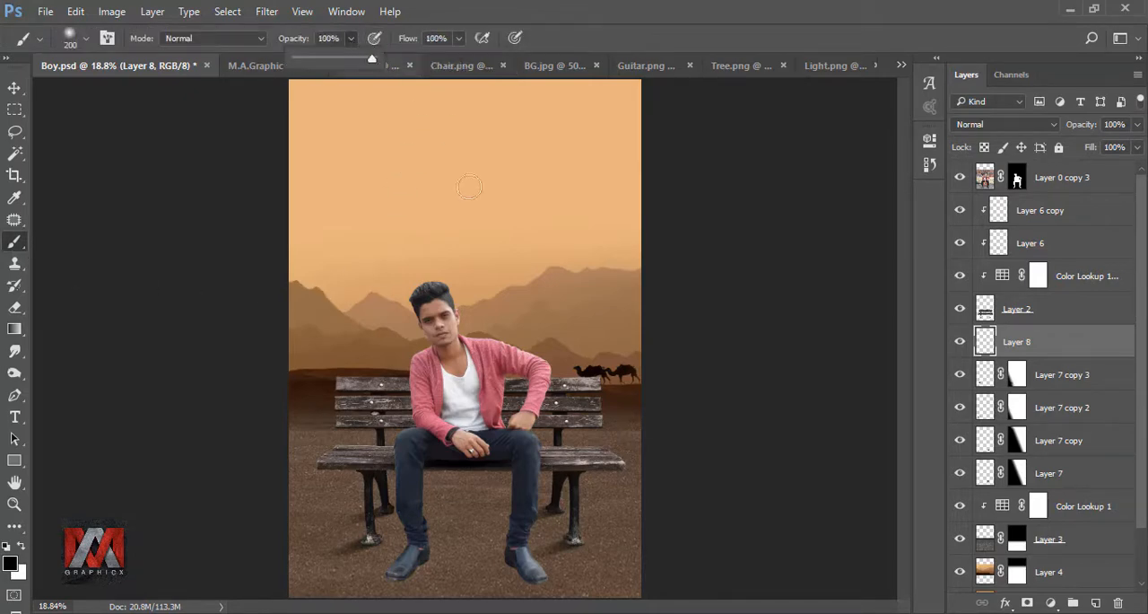
pyautogui.click(457, 215)
# Step: Stretch the black dab to about 323% width and 89% height, rotate it about -31°, and place it beneath the man's left-hand shoe in the picture
pyautogui.hotkey('ctrl', 't')
pyautogui.moveTo(483, 217); pyautogui.dragTo(594, 217)
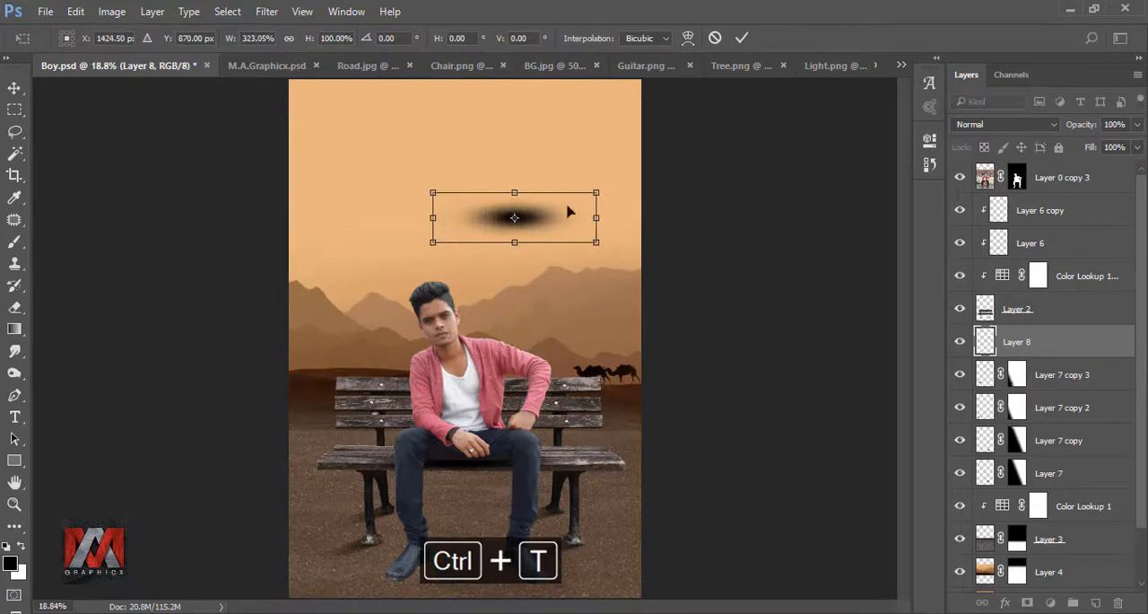
pyautogui.moveTo(520, 193); pyautogui.dragTo(451, 558)
pyautogui.moveTo(587, 565); pyautogui.dragTo(628, 440)
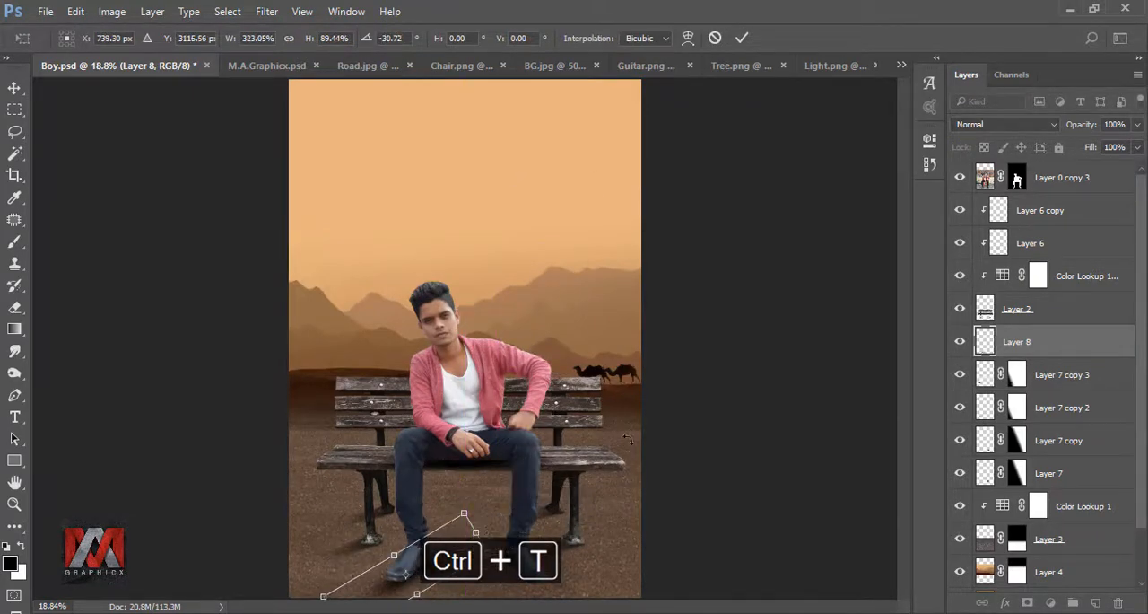
pyautogui.click(745, 38)
# Step: Duplicate the shoe shadow, flip the copy horizontally and place it beneath the other shoe
pyautogui.scroll(2, 427, 557)
pyautogui.scroll(2, 429, 551)
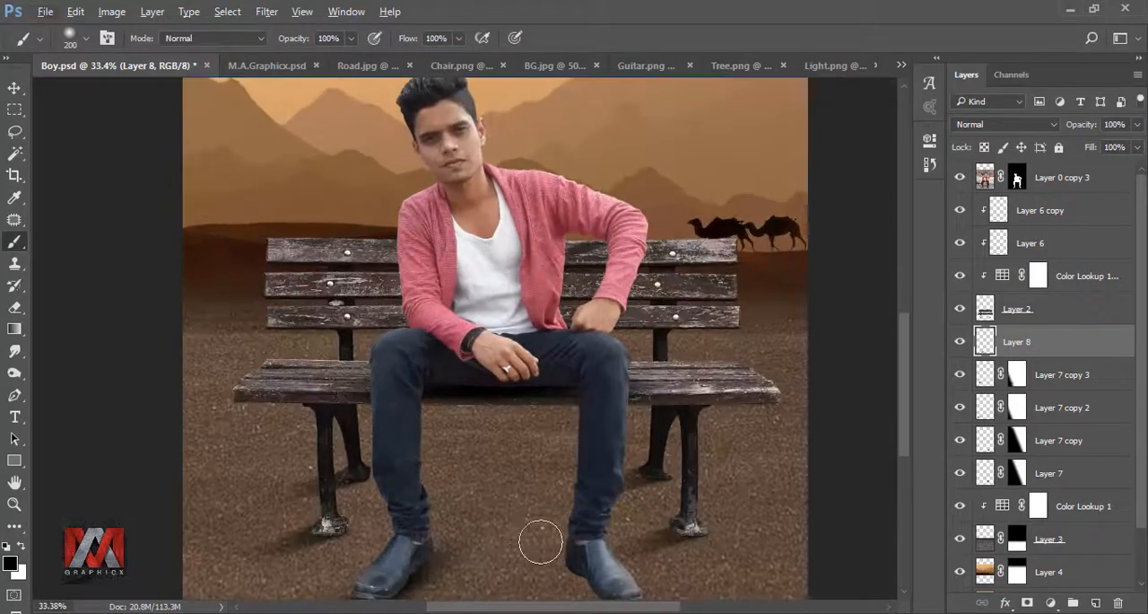
pyautogui.scroll(-3, 538, 539)
pyautogui.hscroll(1, 521, 357)
pyautogui.hotkey('ctrl', 'j')
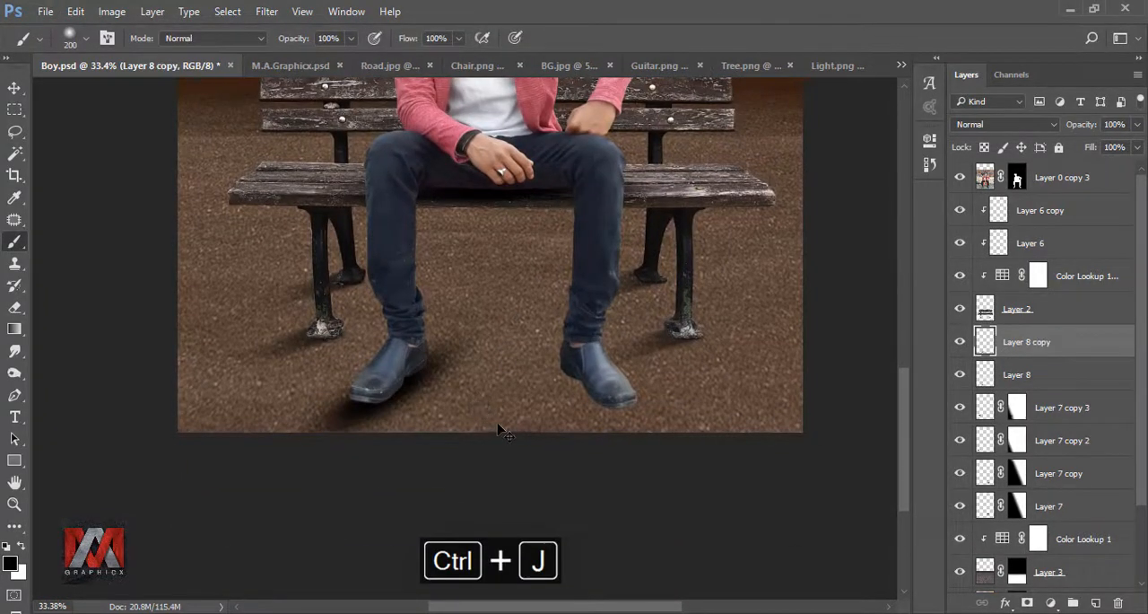
pyautogui.hotkey('ctrl', 't')
pyautogui.moveTo(449, 389); pyautogui.dragTo(663, 403)
pyautogui.rightClick(580, 395)
pyautogui.click(610, 360)
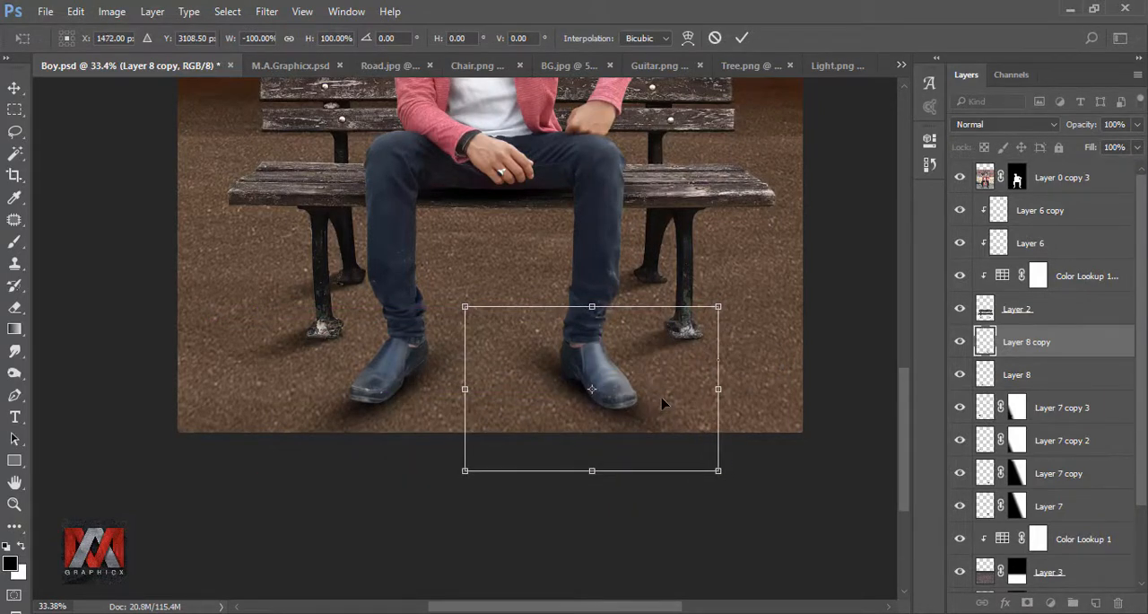
pyautogui.click(741, 37)
# Step: Erase the excess inner part of the duplicated shoe shadow using a soft 250 px eraser at 75% opacity and 73% flow
pyautogui.press('b')
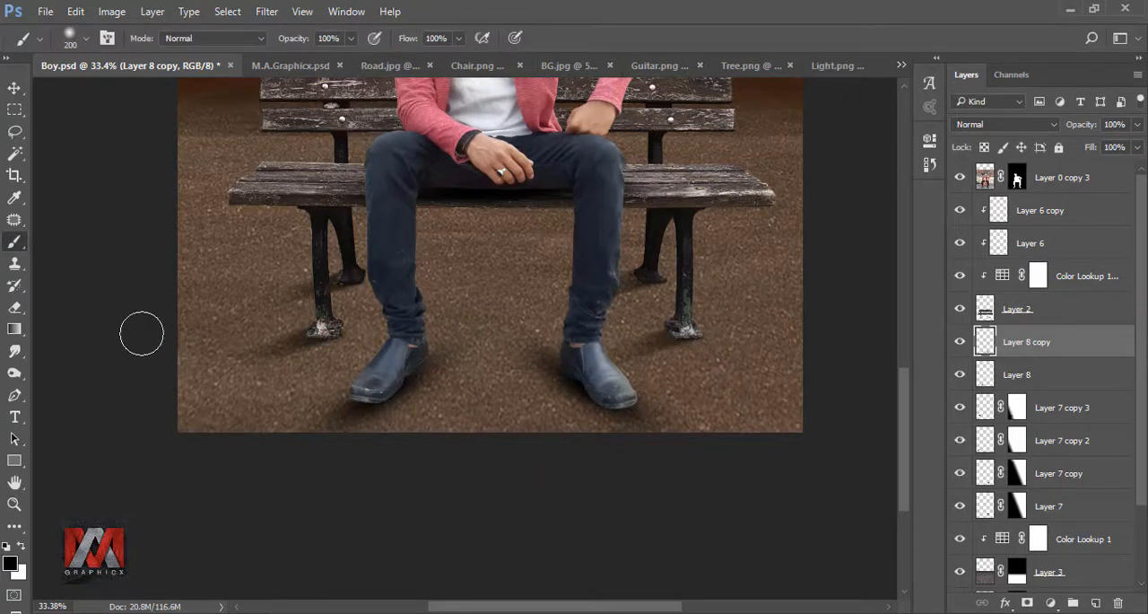
pyautogui.click(15, 306)
pyautogui.moveTo(517, 362); pyautogui.dragTo(541, 428)
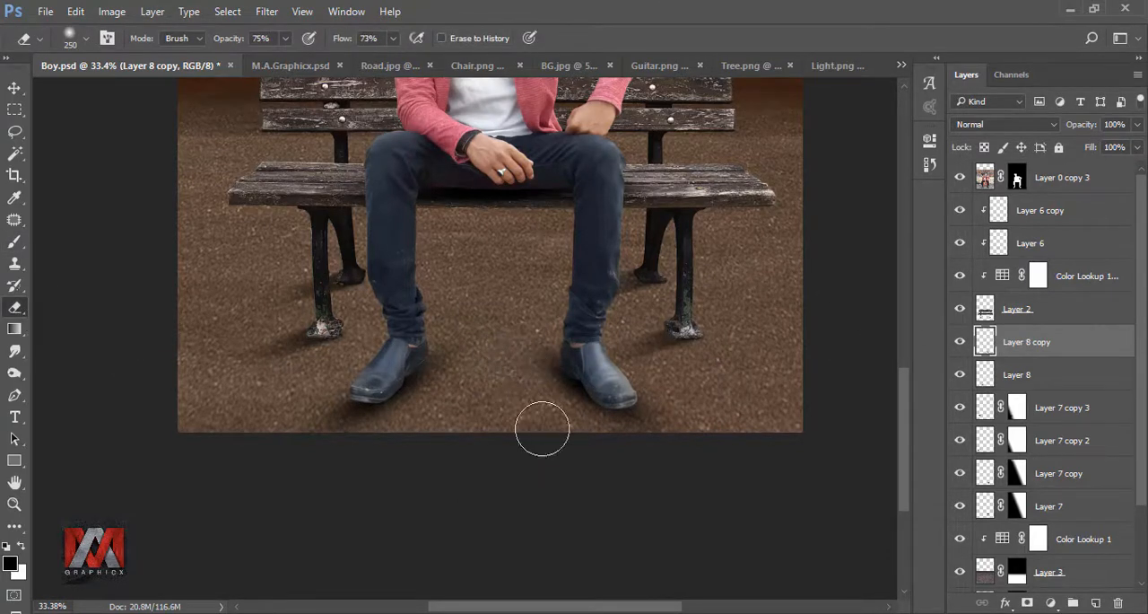
pyautogui.moveTo(464, 366)
pyautogui.mouseDown()
pyautogui.moveTo(473, 395)
pyautogui.moveTo(465, 357)
pyautogui.moveTo(461, 413)
pyautogui.moveTo(413, 453)
pyautogui.moveTo(476, 375)
pyautogui.moveTo(442, 431)
pyautogui.mouseUp()
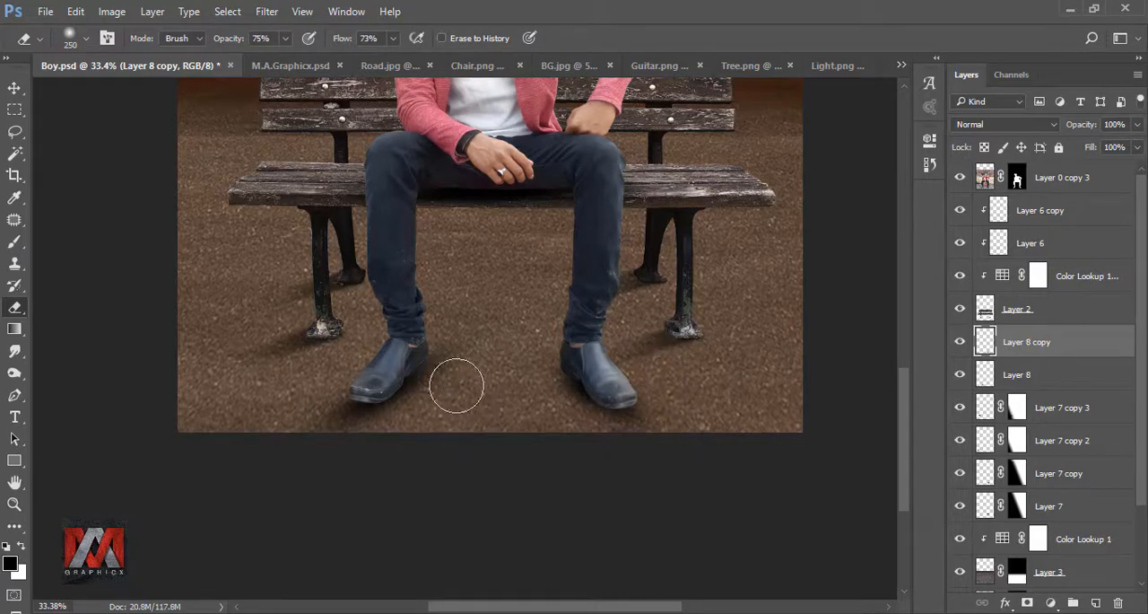
pyautogui.hotkey('ctrl', '0')
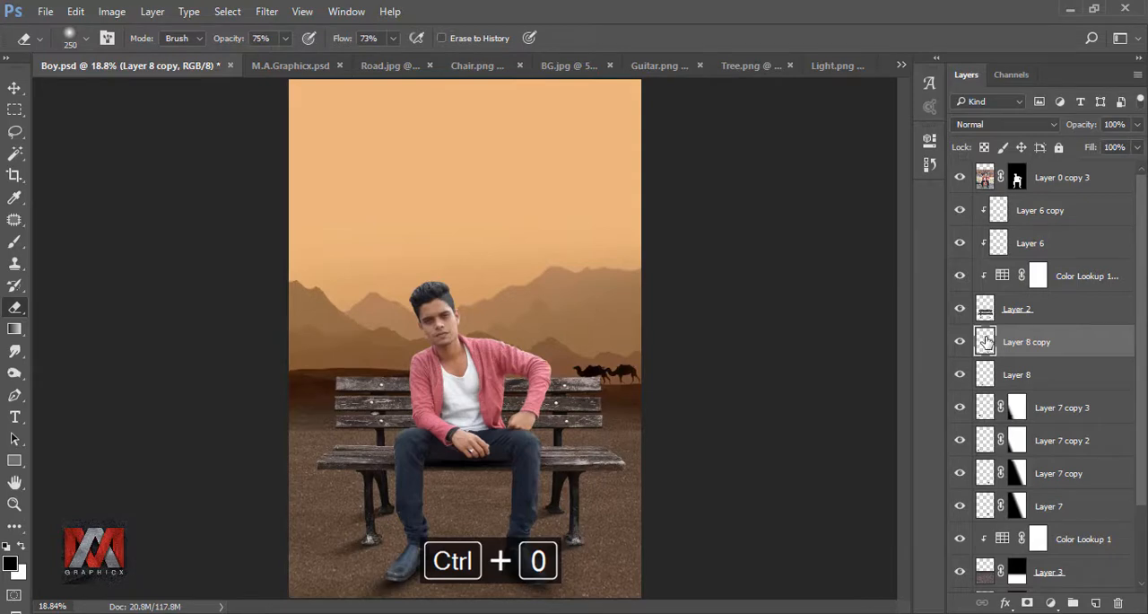
# Step: Create a new layer above the shoe shadows and outline a closed cast-shadow path with the Pen tool, from the right-hand shoe past the picture's lower edge
pyautogui.click(1095, 602)
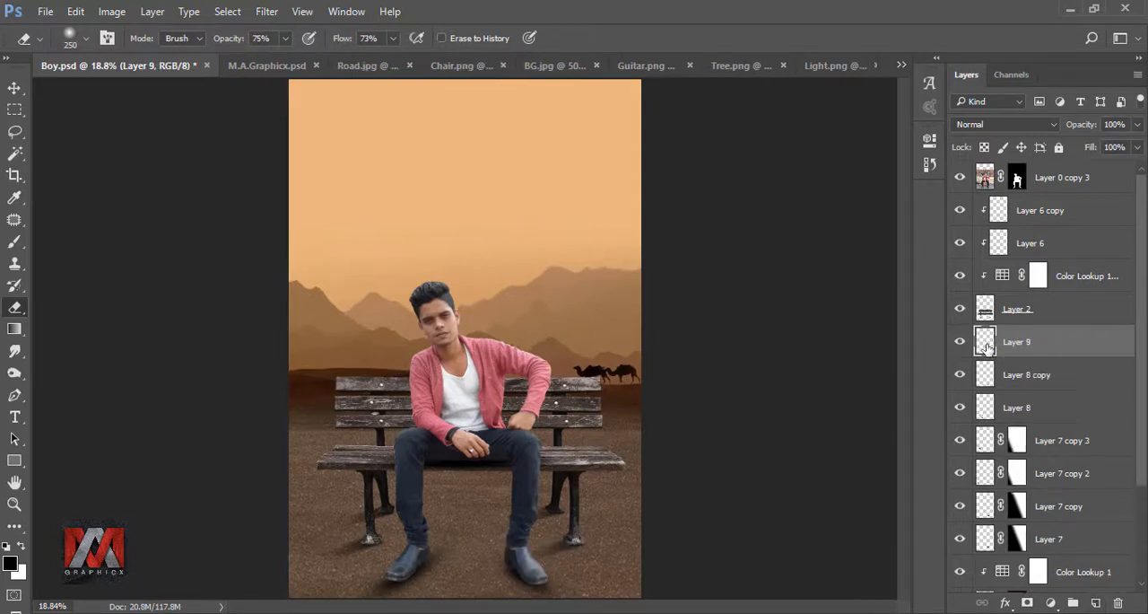
pyautogui.click(14, 395)
pyautogui.scroll(3, 563, 565)
pyautogui.scroll(2, 563, 565)
pyautogui.moveTo(564, 546); pyautogui.dragTo(570, 394)
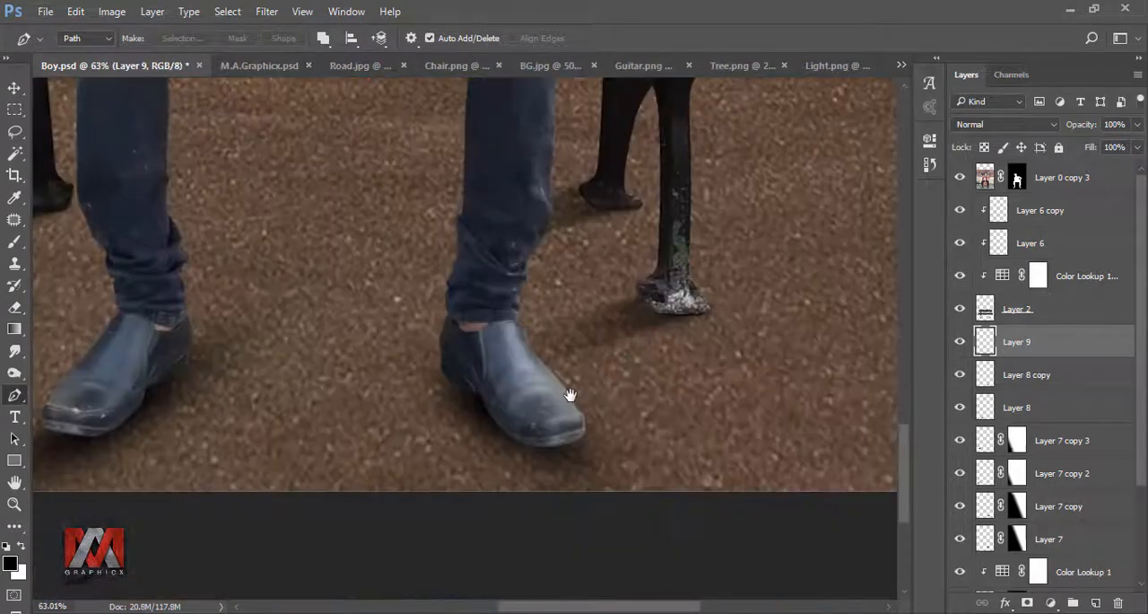
pyautogui.click(442, 366)
pyautogui.click(225, 491)
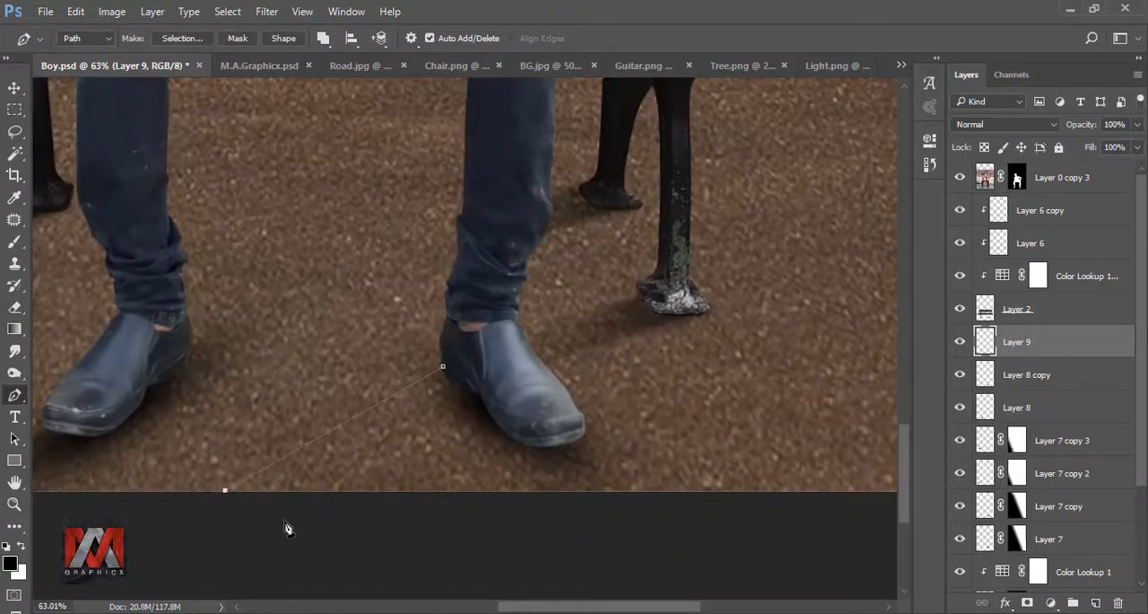
pyautogui.click(561, 443)
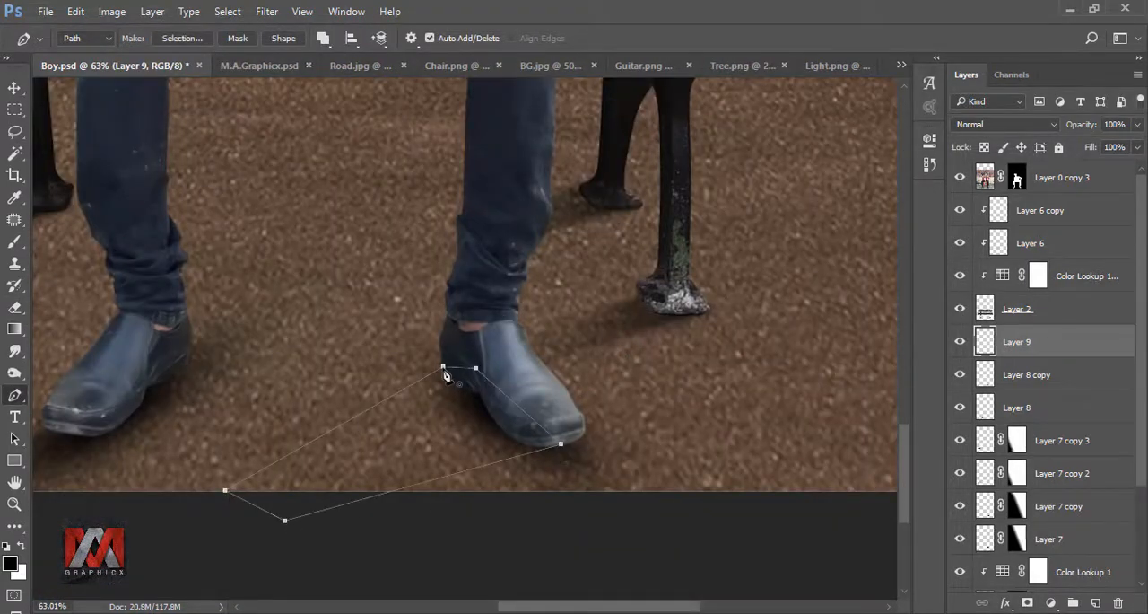
pyautogui.click(442, 366)
# Step: Convert the cast-shadow path to a selection, fill it with black, and deselect
pyautogui.rightClick(443, 366)
pyautogui.click(523, 88)
pyautogui.click(444, 244)
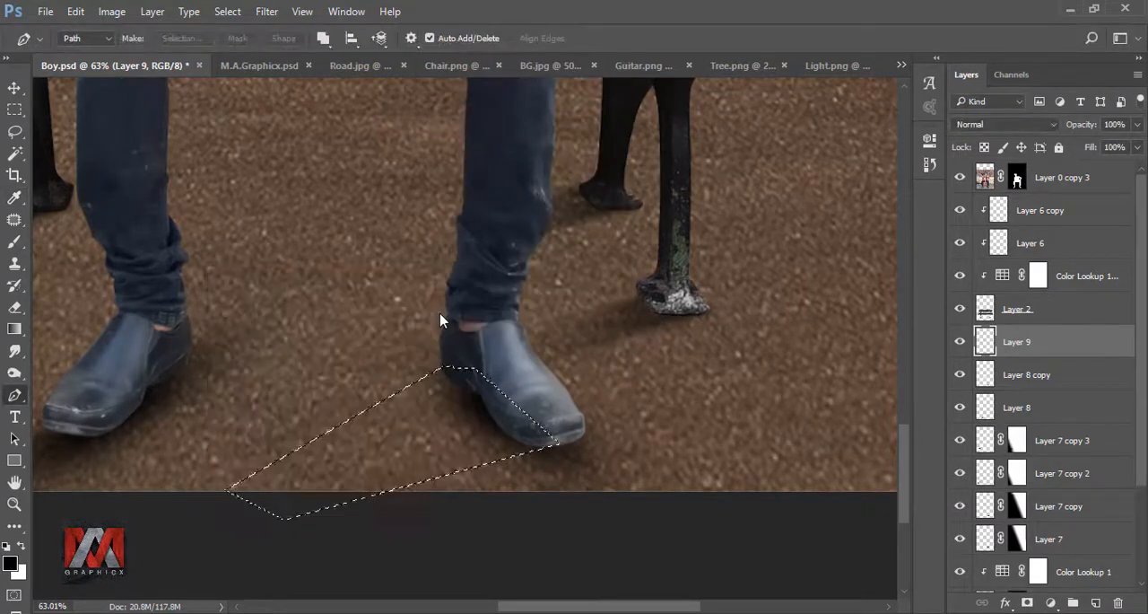
pyautogui.hotkey('shift', 'F5')
pyautogui.click(1079, 176)
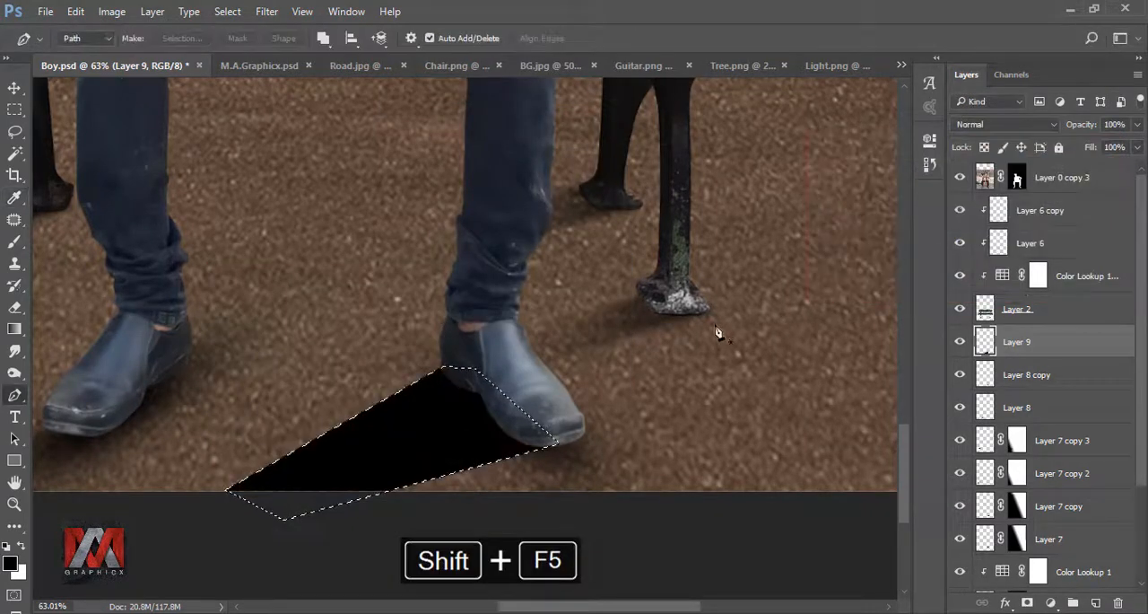
pyautogui.hotkey('ctrl', 'd')
pyautogui.hotkey('ctrl', '0')
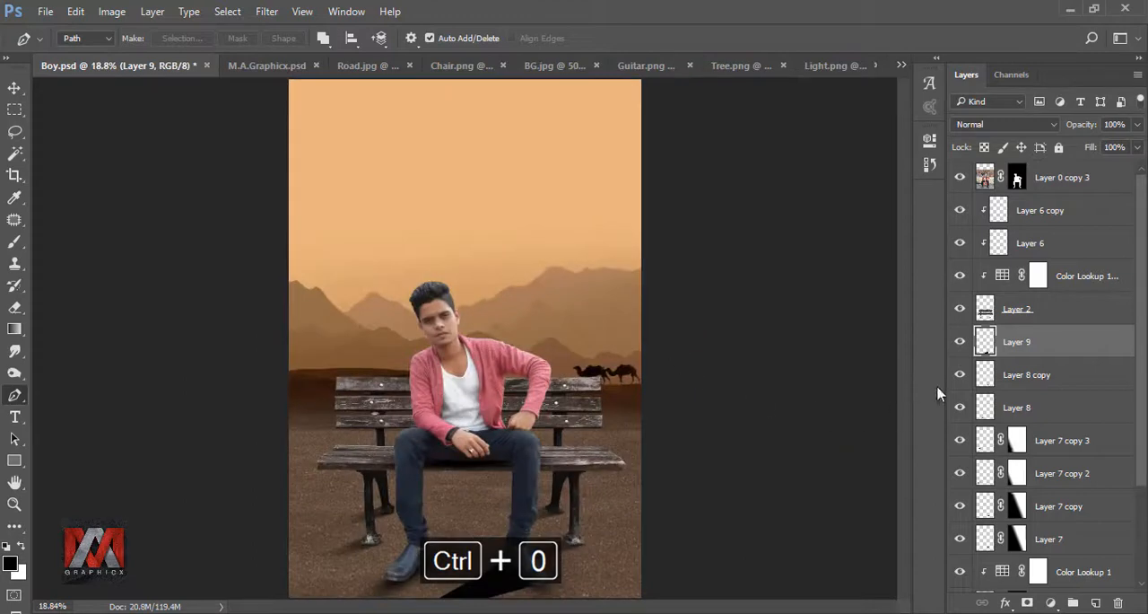
# Step: Soften the black cast shadow with a Gaussian Blur of 7.4 pixels radius
pyautogui.click(267, 10)
pyautogui.moveTo(321, 201)
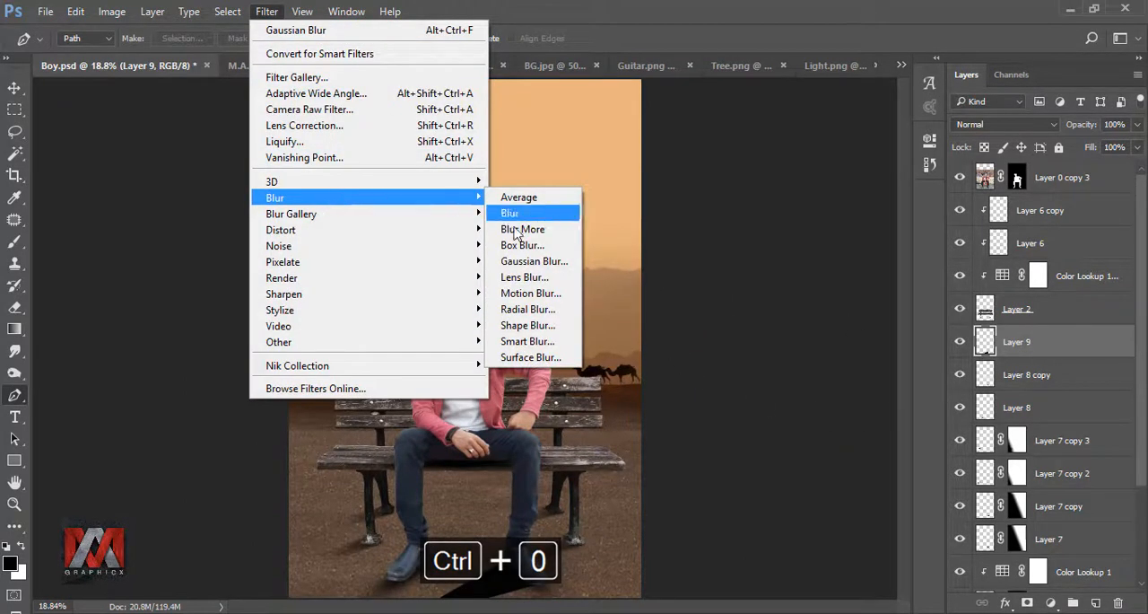
pyautogui.click(534, 261)
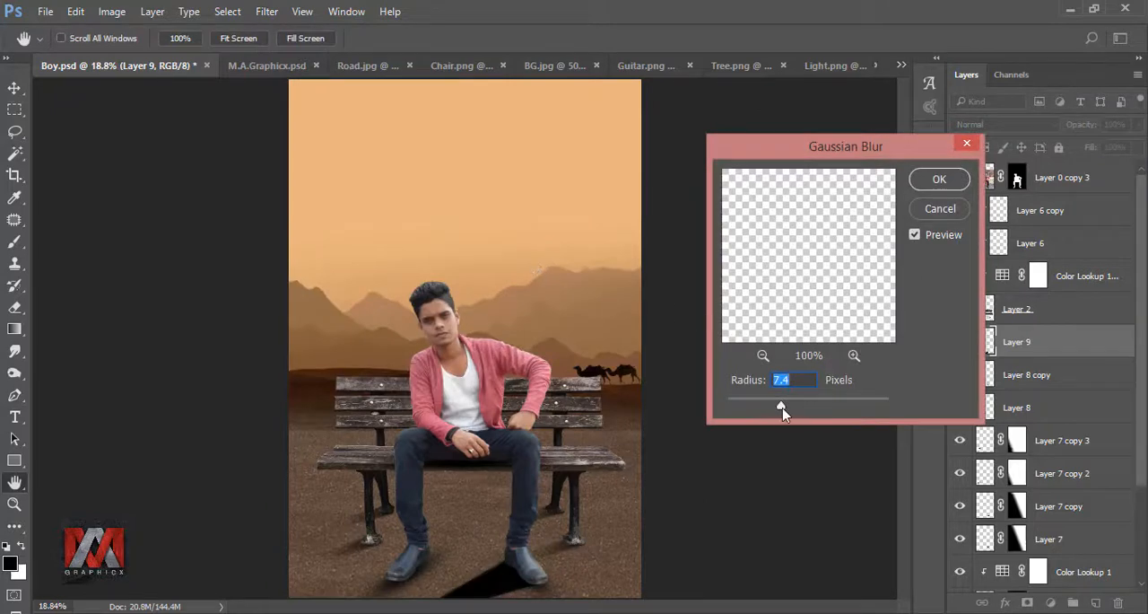
pyautogui.click(938, 182)
pyautogui.press('p')
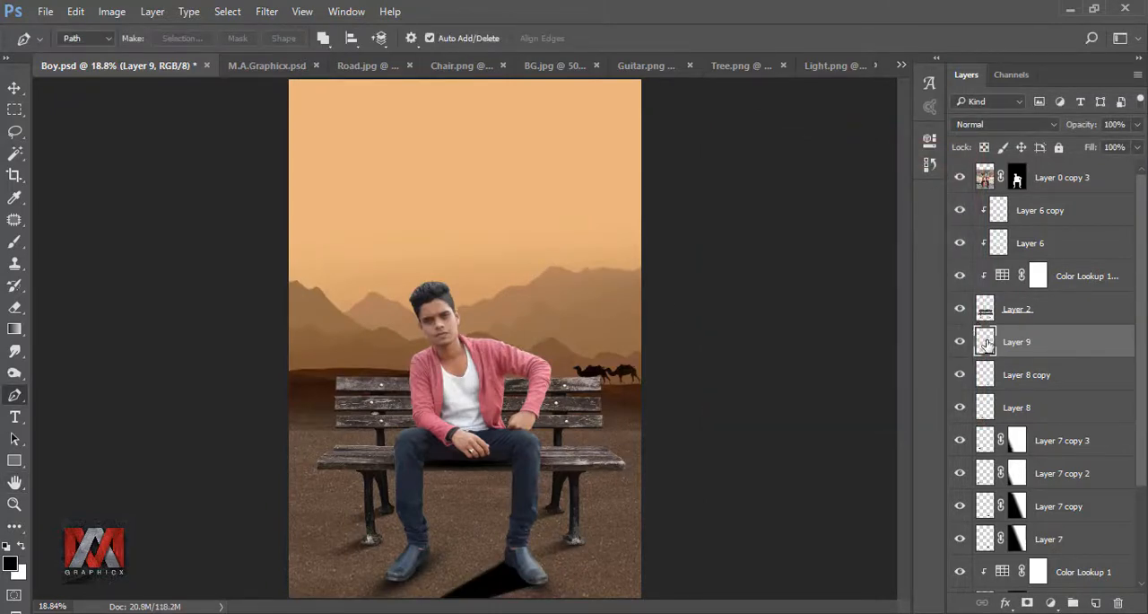
# Step: Fade the cast shadow's far end with a linear gradient on a layer mask and lower its layer opacity to 48%
pyautogui.click(1027, 603)
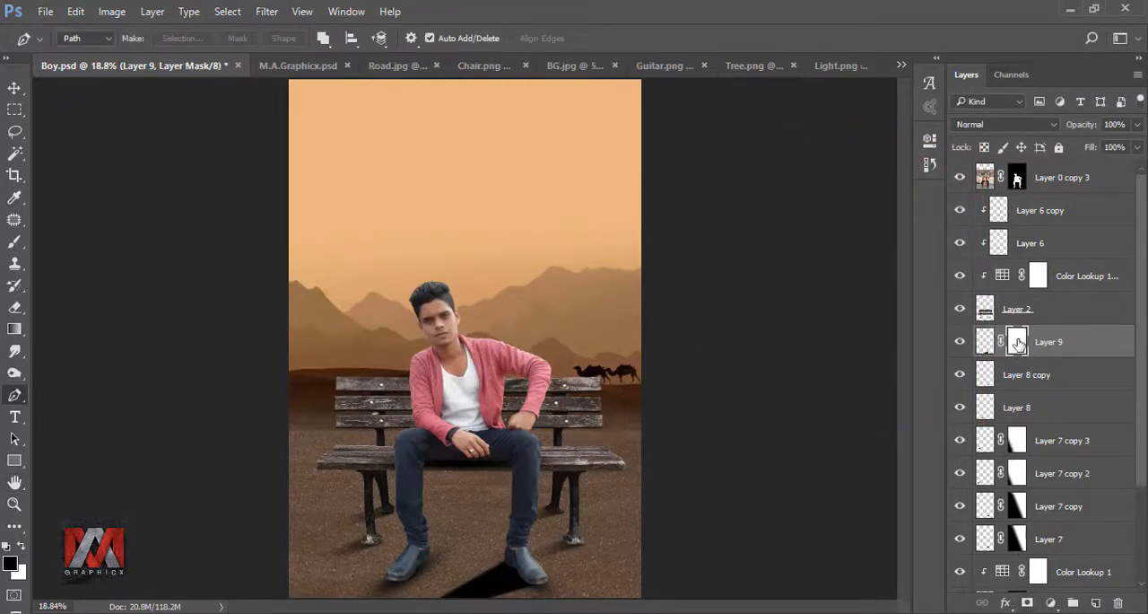
pyautogui.click(14, 328)
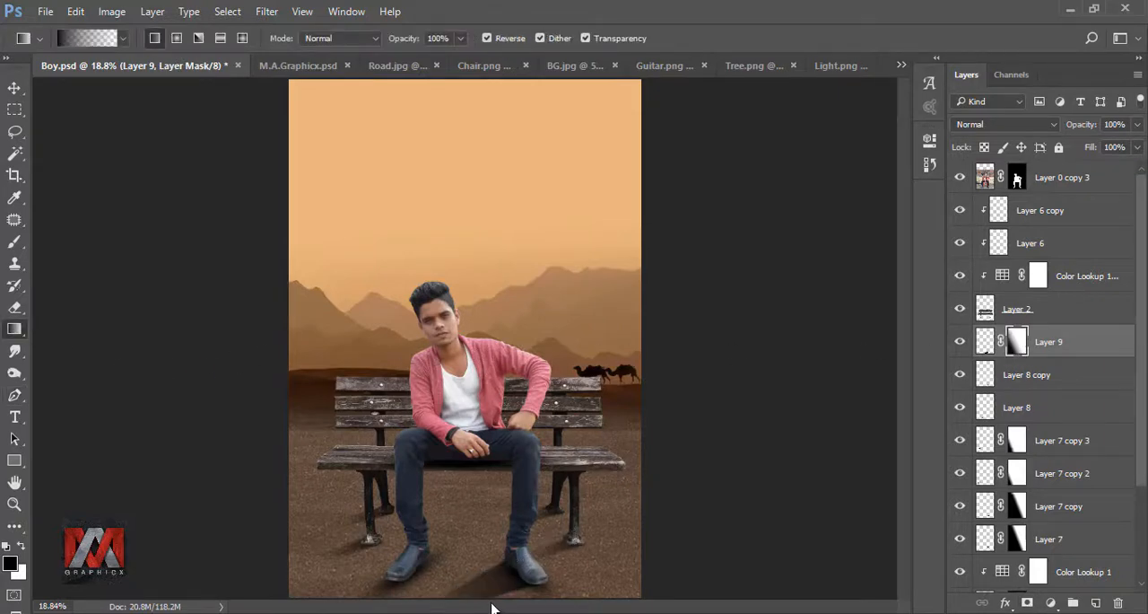
pyautogui.click(984, 342)
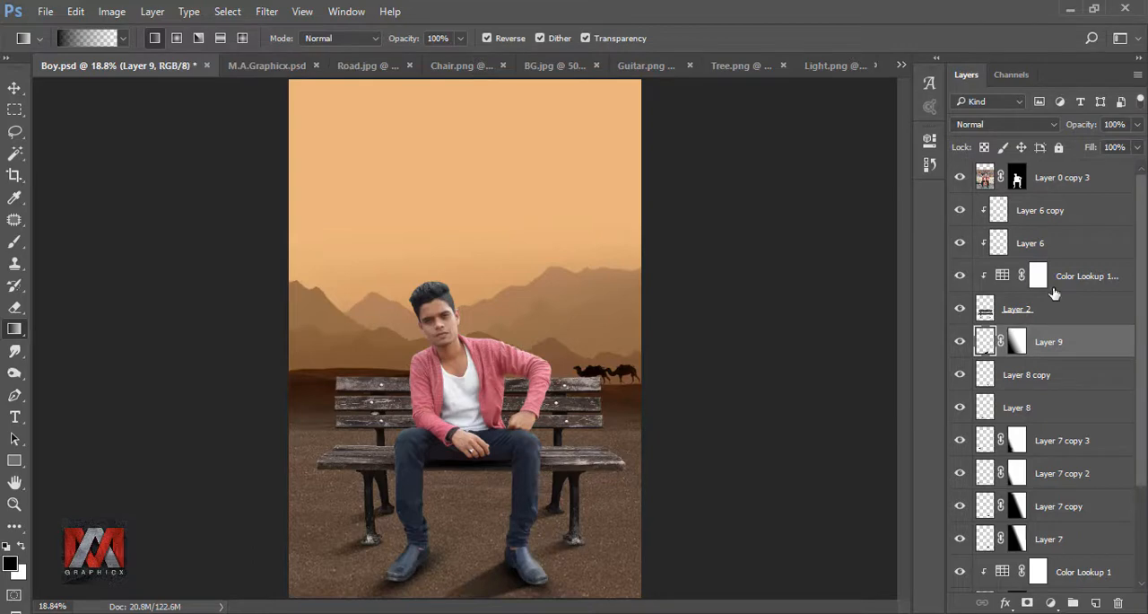
pyautogui.click(1137, 130)
pyautogui.moveTo(1137, 145); pyautogui.dragTo(1102, 148)
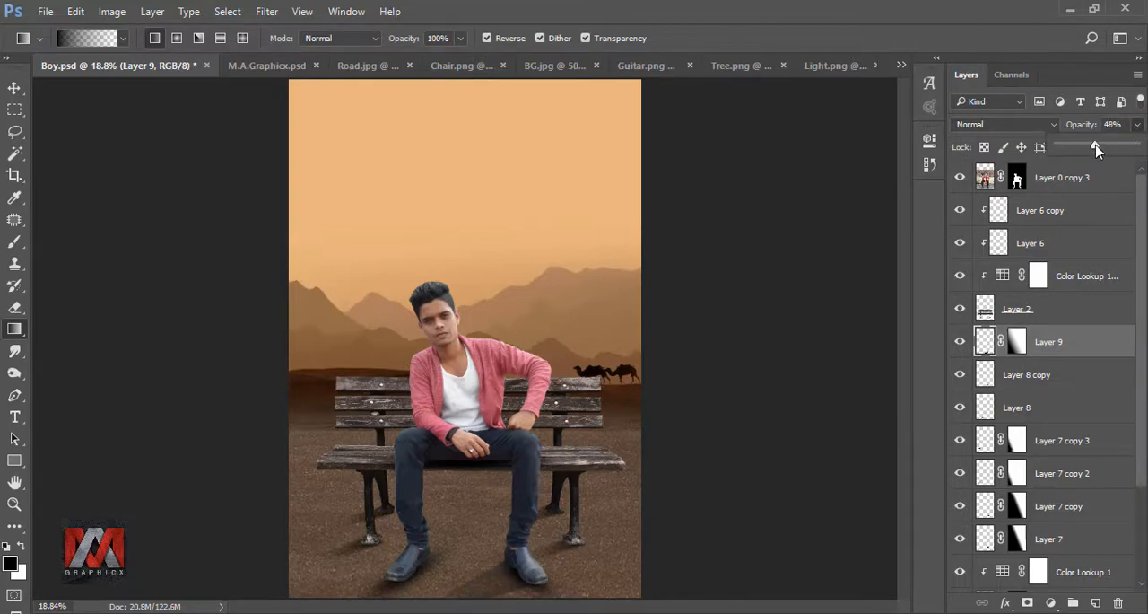
pyautogui.click(958, 345)
pyautogui.click(958, 345)
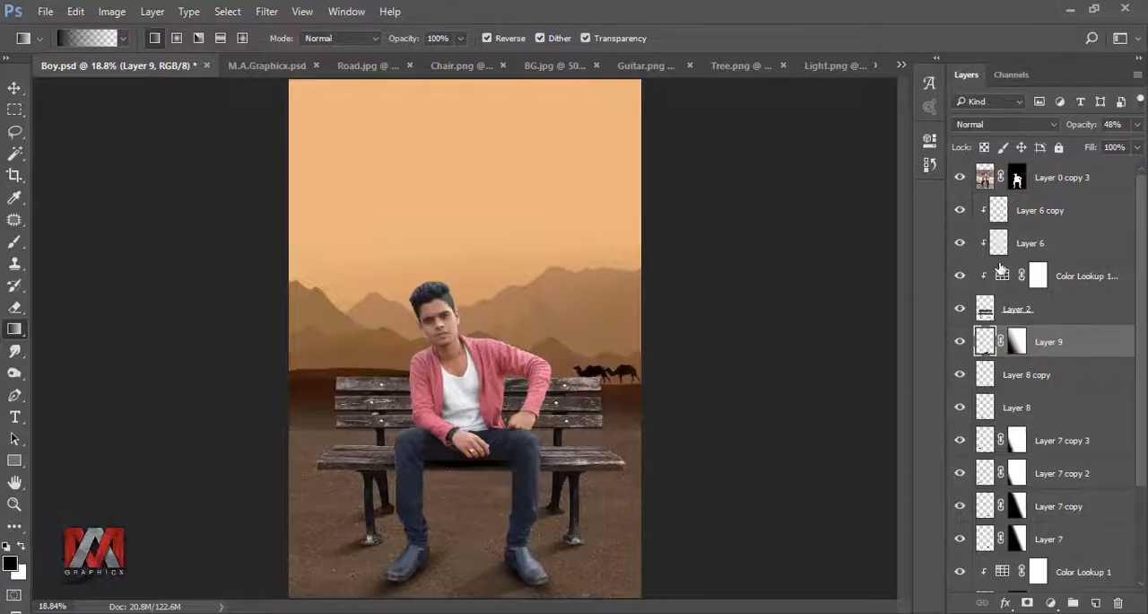
# Step: Duplicate the man's masked layer, flatten the copy by converting it to a smart object and rasterizing it, and hide the original
pyautogui.click(983, 178)
pyautogui.hotkey('ctrl', 'j')
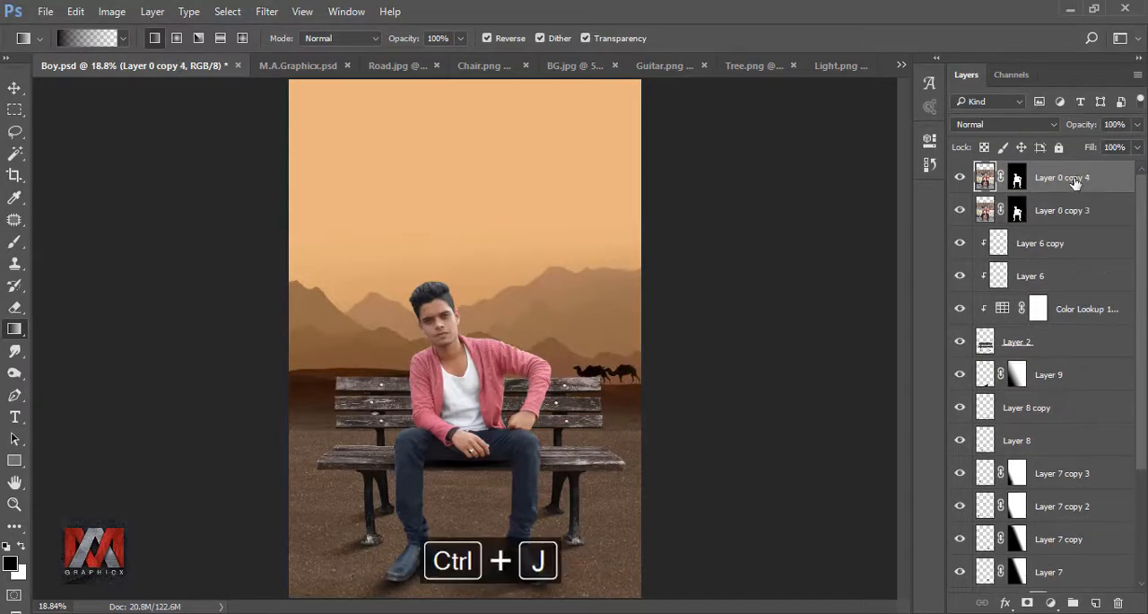
pyautogui.rightClick(1043, 182)
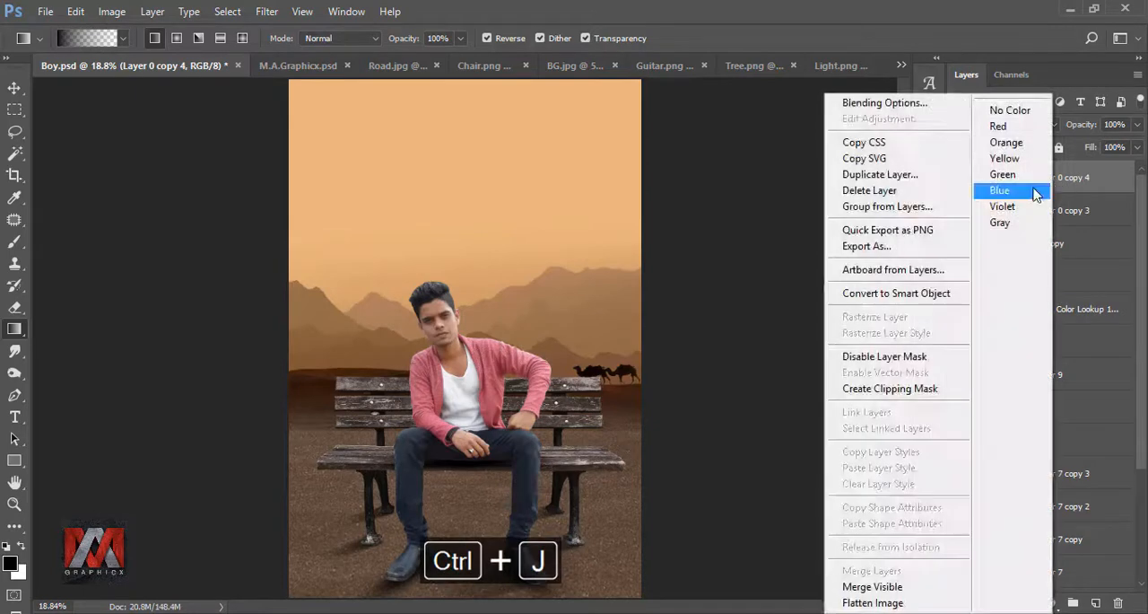
pyautogui.click(903, 295)
pyautogui.rightClick(1063, 179)
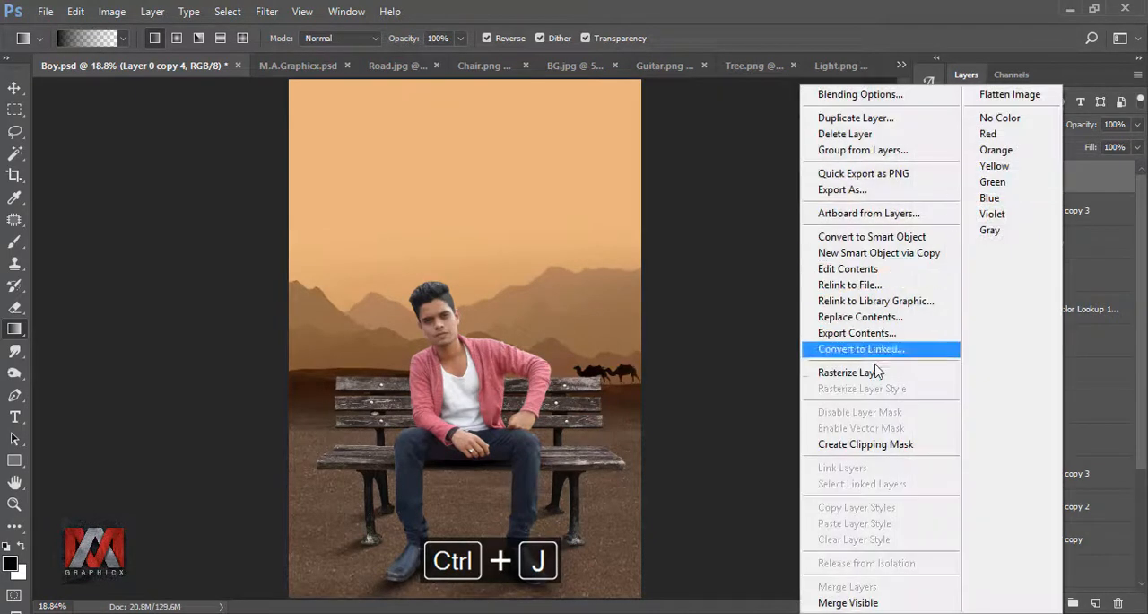
pyautogui.click(884, 370)
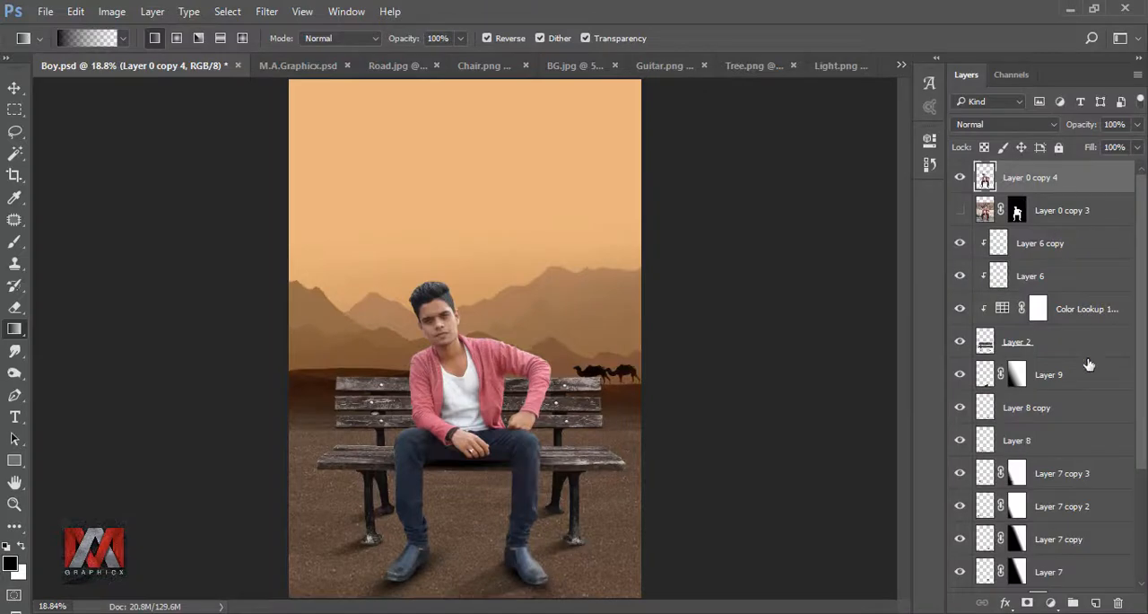
# Step: Create a new layer above the rasterized man and clip it to him
pyautogui.click(1097, 601)
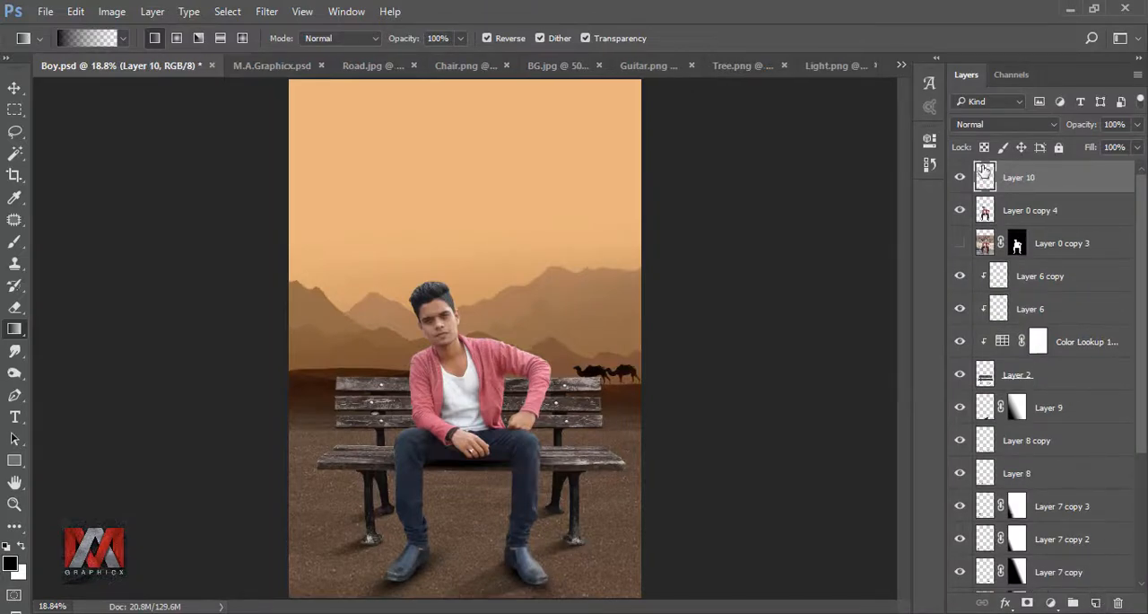
pyautogui.rightClick(1071, 180)
pyautogui.click(887, 379)
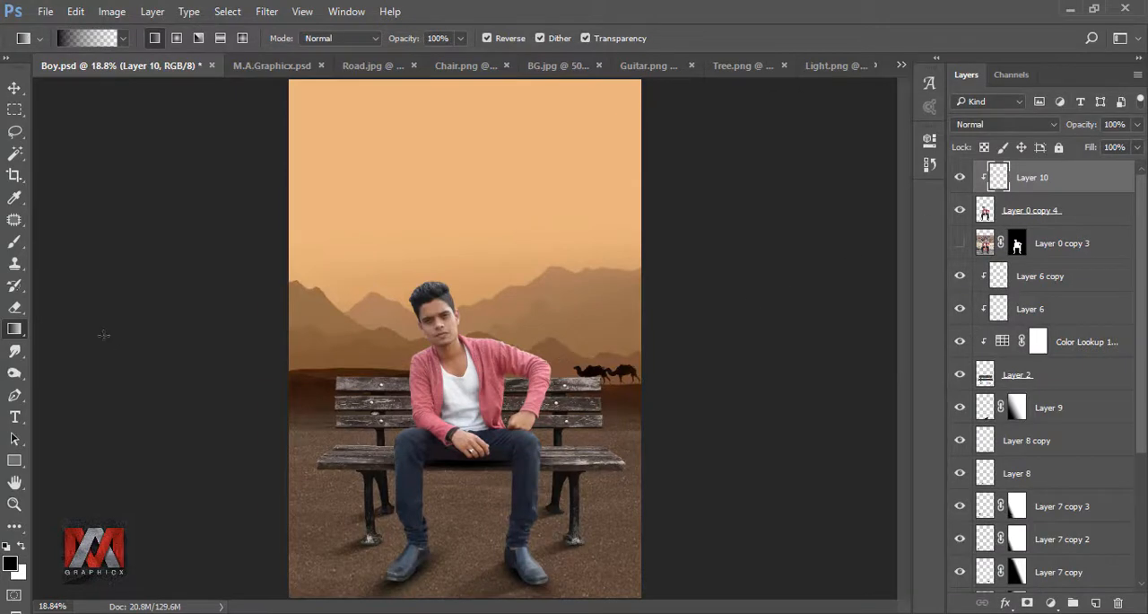
# Step: Shade the undersides of the man's thighs near the bench seat with a soft black 90 px brush at 72% opacity and 60% flow
pyautogui.click(15, 241)
pyautogui.scroll(5, 529, 531)
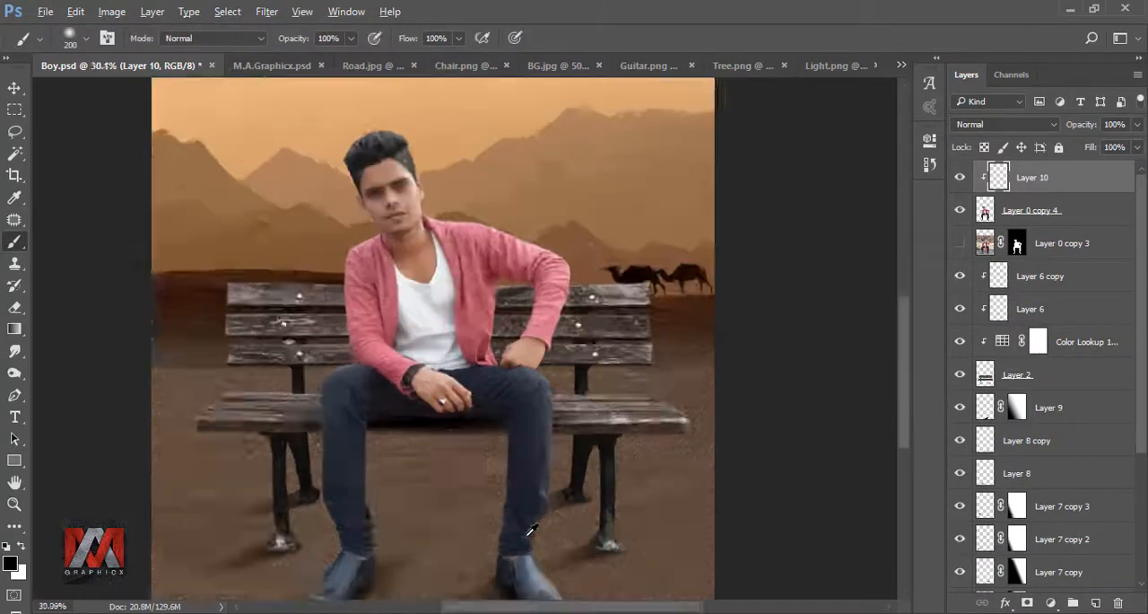
pyautogui.scroll(2, 533, 529)
pyautogui.press('[')
pyautogui.press('[')
pyautogui.press('[')
pyautogui.press('[')
pyautogui.press('[')
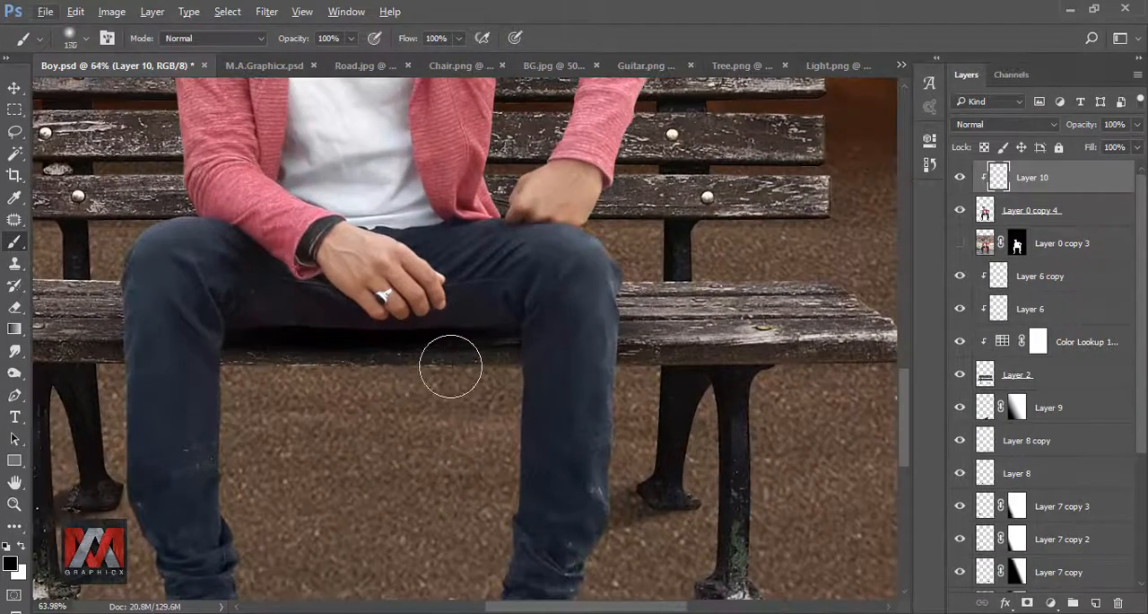
pyautogui.moveTo(502, 333); pyautogui.dragTo(464, 335)
pyautogui.hotkey('ctrl', 'z')
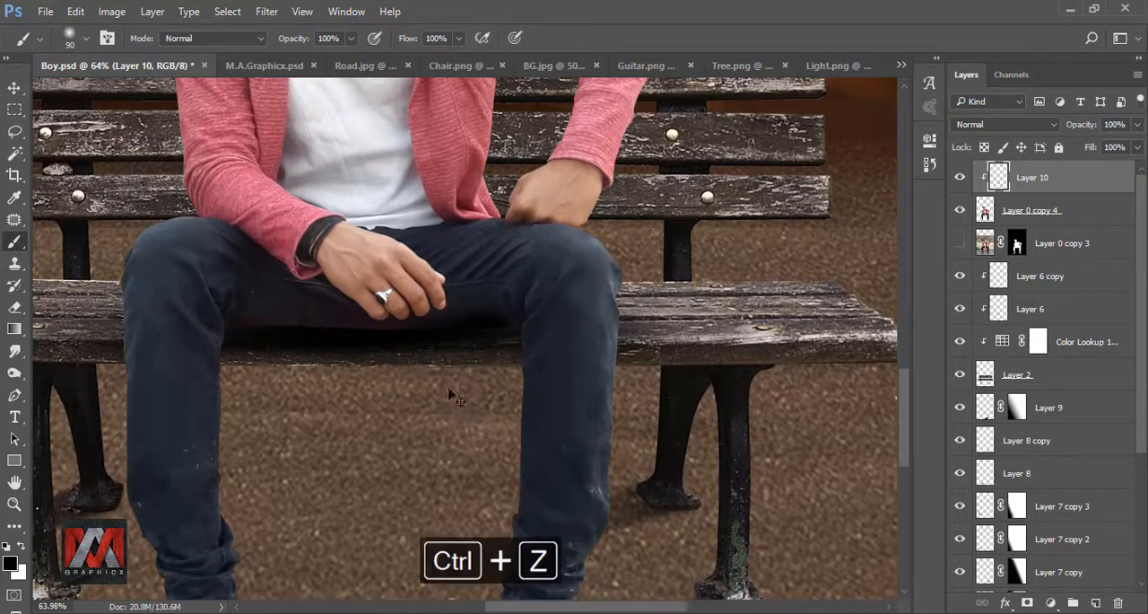
pyautogui.click(351, 38)
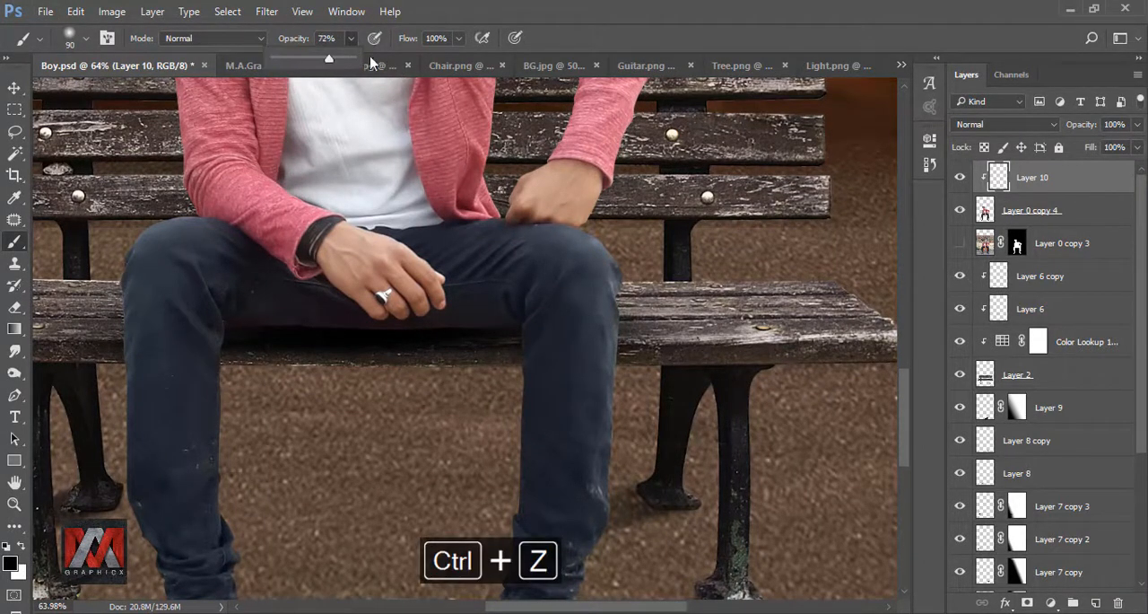
pyautogui.click(459, 38)
pyautogui.moveTo(434, 60); pyautogui.dragTo(440, 61)
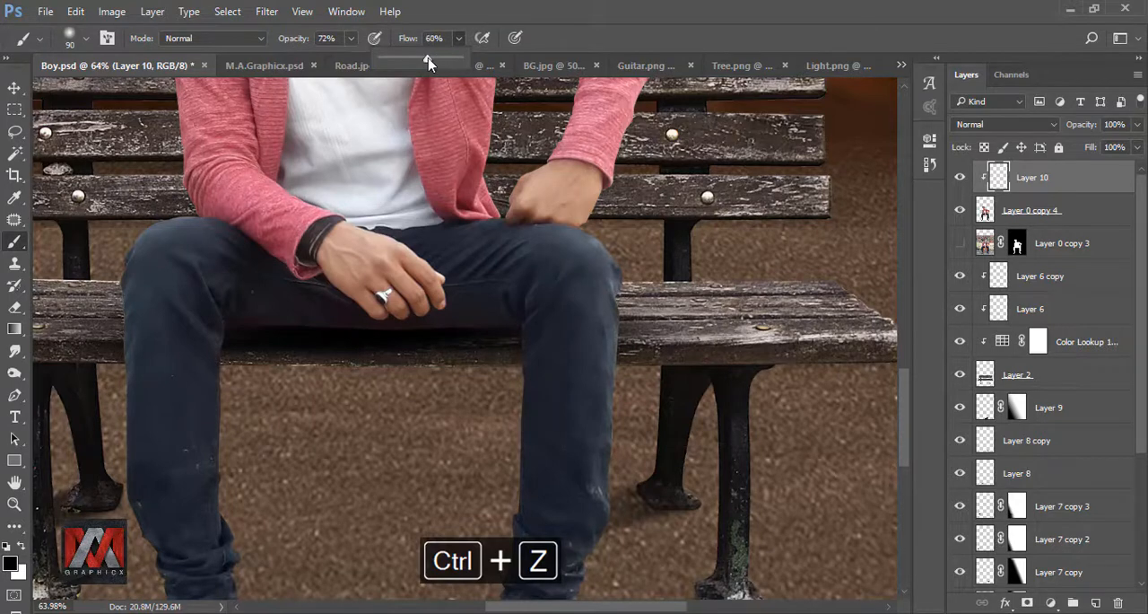
pyautogui.moveTo(231, 337)
pyautogui.mouseDown()
pyautogui.moveTo(302, 336)
pyautogui.moveTo(226, 323)
pyautogui.moveTo(361, 353)
pyautogui.moveTo(288, 334)
pyautogui.moveTo(482, 342)
pyautogui.moveTo(502, 330)
pyautogui.moveTo(441, 350)
pyautogui.moveTo(274, 352)
pyautogui.moveTo(493, 344)
pyautogui.moveTo(509, 325)
pyautogui.moveTo(390, 373)
pyautogui.moveTo(234, 321)
pyautogui.mouseUp()
# Step: Darken the lower edges of both shoes with the same soft black brush on the clipped layer
pyautogui.press('space')
pyautogui.moveTo(334, 561)
pyautogui.mouseDown()
pyautogui.moveTo(350, 443)
pyautogui.moveTo(333, 376)
pyautogui.moveTo(292, 367)
pyautogui.moveTo(259, 404)
pyautogui.moveTo(175, 432)
pyautogui.mouseUp()
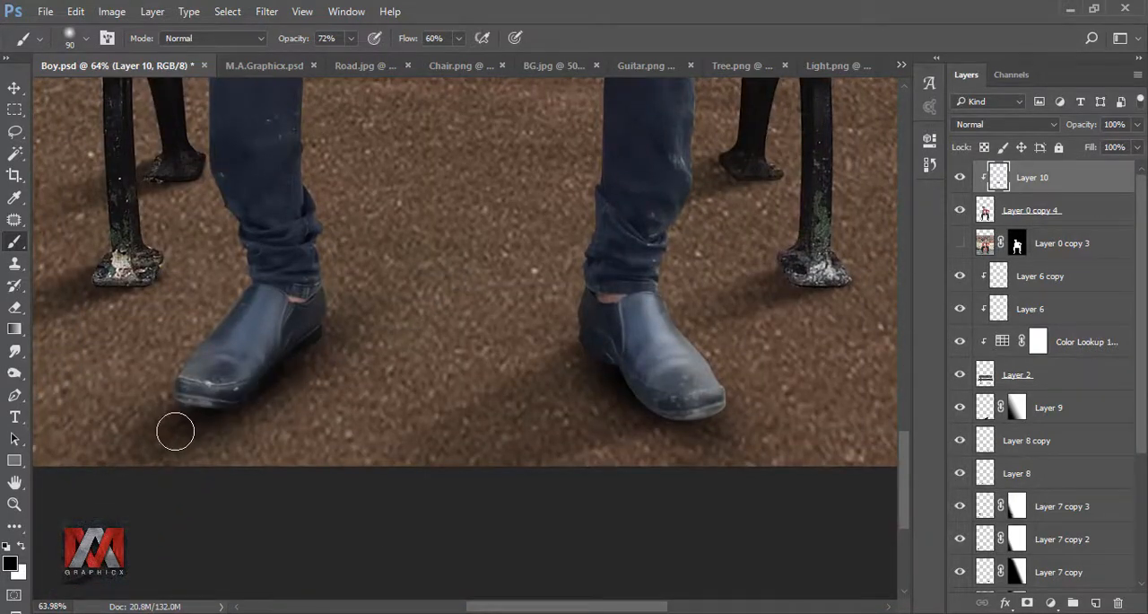
pyautogui.moveTo(616, 402)
pyautogui.mouseDown()
pyautogui.moveTo(633, 381)
pyautogui.moveTo(596, 365)
pyautogui.moveTo(658, 425)
pyautogui.moveTo(626, 406)
pyautogui.moveTo(707, 432)
pyautogui.mouseUp()
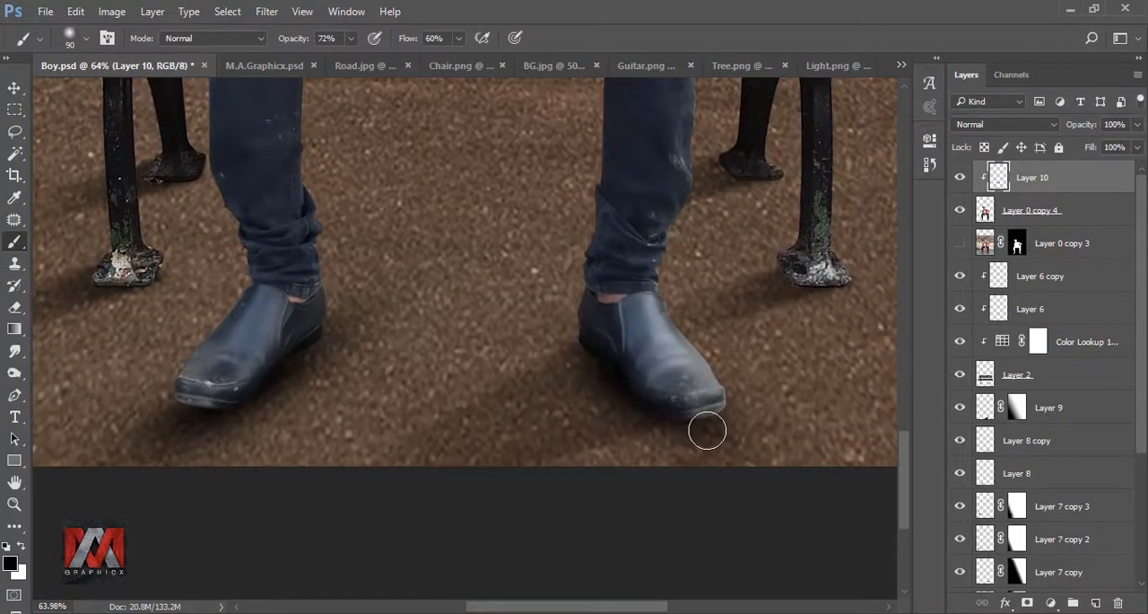
pyautogui.scroll(-2, 527, 377)
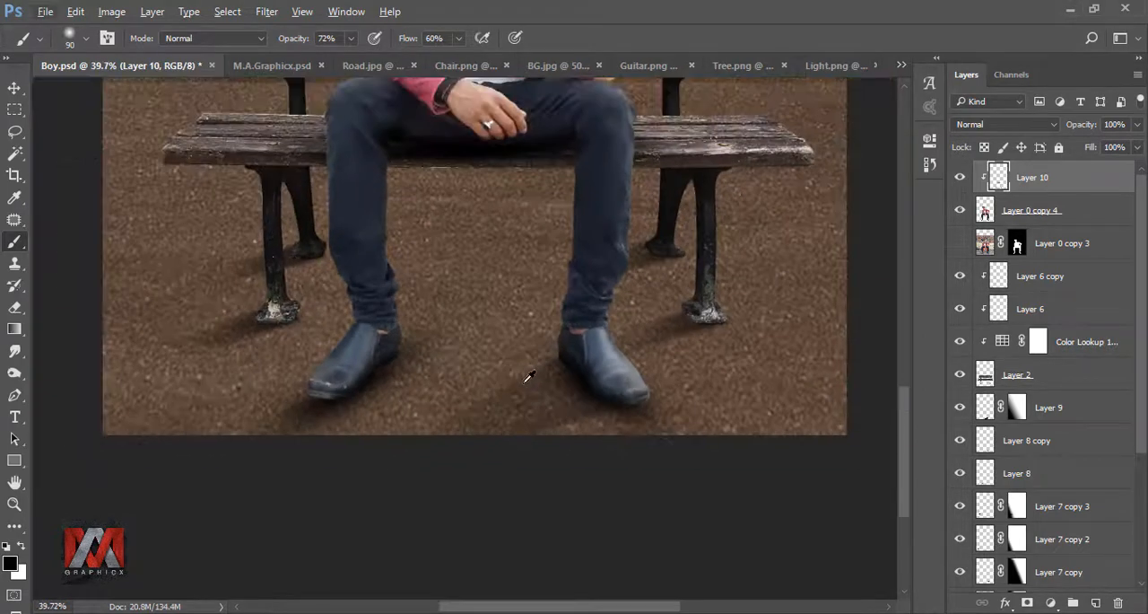
pyautogui.hotkey('ctrl', '0')
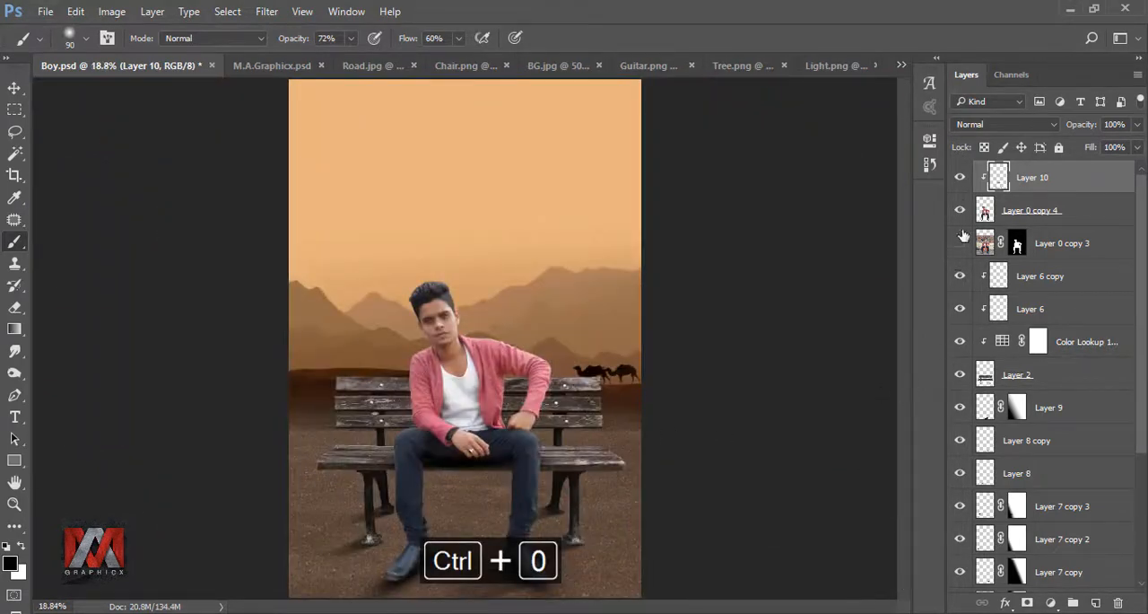
# Step: Group the clipped shading layer with the rasterized man layer and compare the picture with the group hidden and shown
pyautogui.keyDown('shift'); pyautogui.click(1083, 211); pyautogui.keyUp('shift')
pyautogui.hotkey('ctrl', 'g')
pyautogui.click(959, 171)
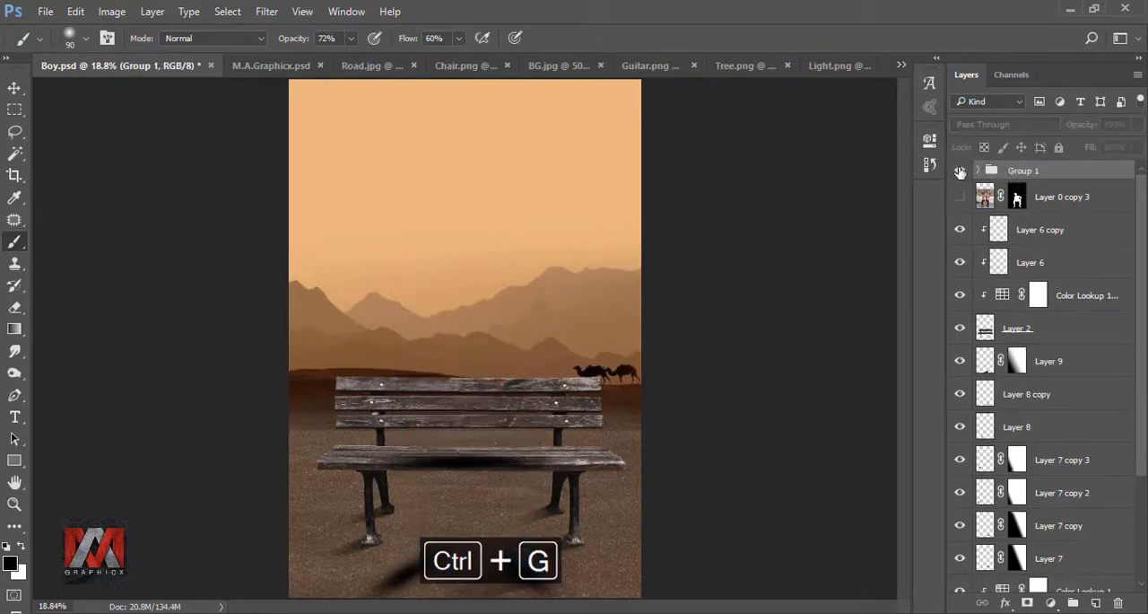
pyautogui.click(960, 170)
# Step: Flatten a duplicate of the group into a rasterized layer and duplicate that layer, keeping only the newest copy of the man visible
pyautogui.hotkey('ctrl', 'j')
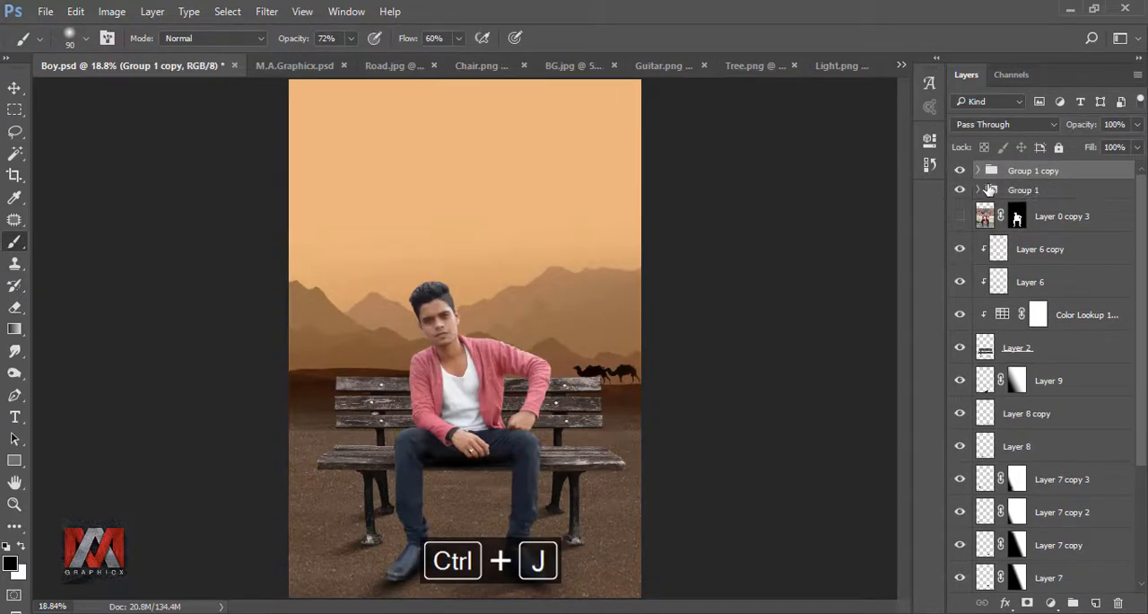
pyautogui.rightClick(1033, 177)
pyautogui.click(888, 248)
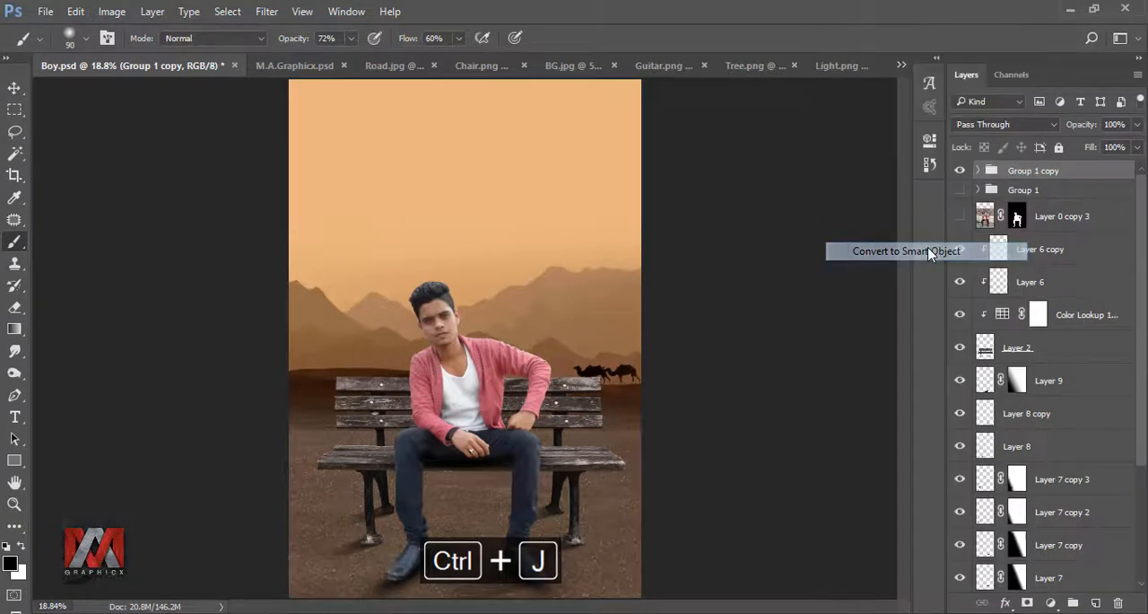
pyautogui.rightClick(1030, 179)
pyautogui.click(821, 372)
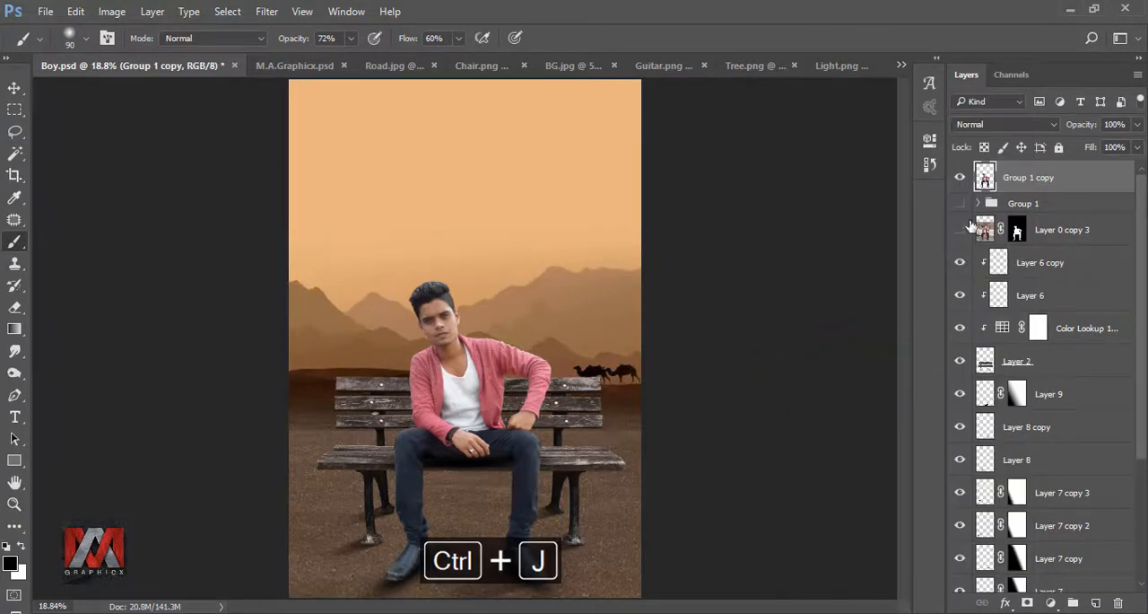
pyautogui.hotkey('ctrl', 'j')
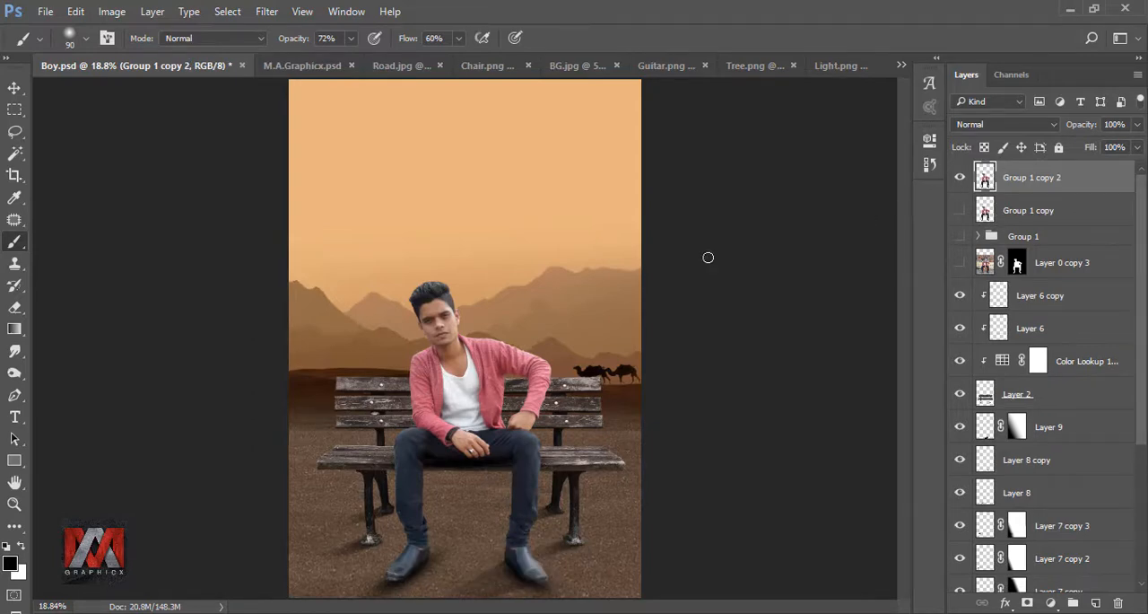
# Step: Smudge the top and front edges of the man's hair outward into soft strands with a 25 px spatter tip at 48% strength
pyautogui.click(17, 357)
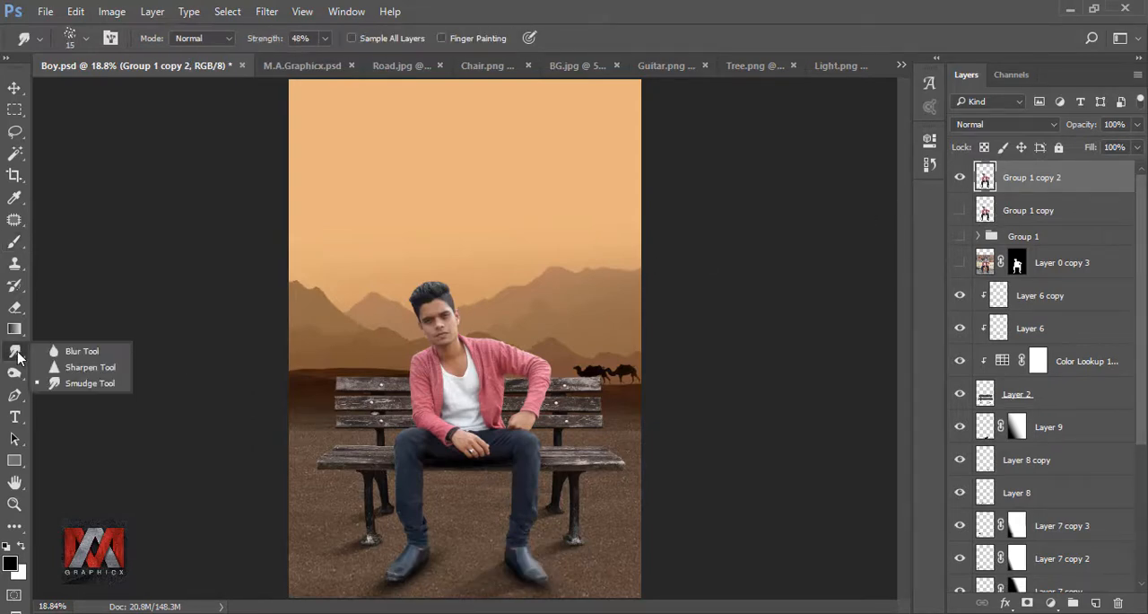
pyautogui.click(82, 380)
pyautogui.scroll(5, 485, 298)
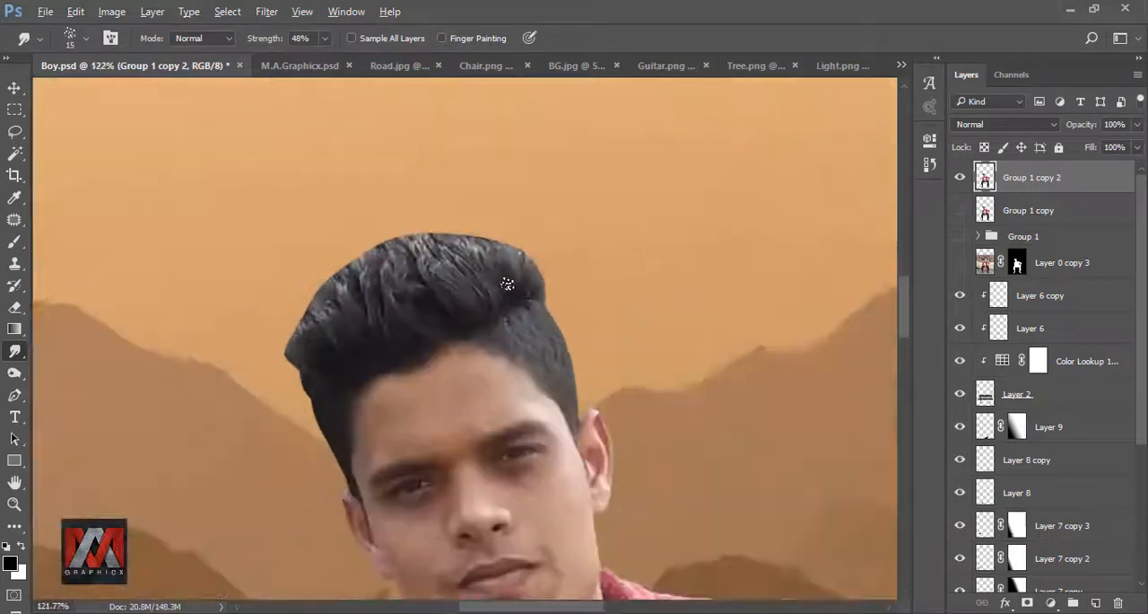
pyautogui.press(']')
pyautogui.press(']')
pyautogui.press(']')
pyautogui.press(']')
pyautogui.press(']')
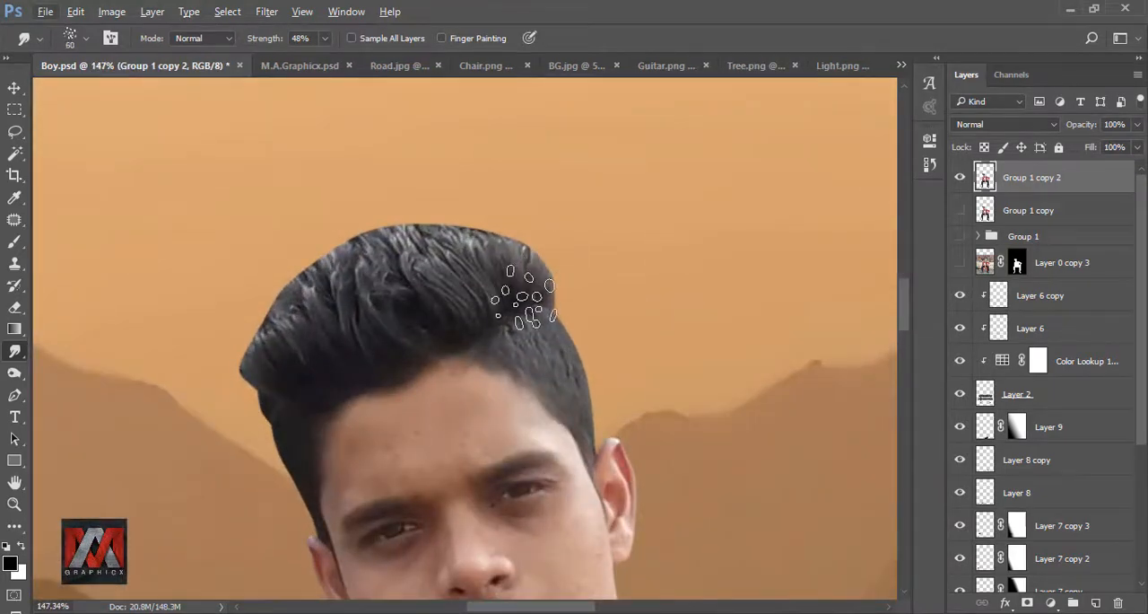
pyautogui.press('[')
pyautogui.press('[')
pyautogui.press('[')
pyautogui.press('[')
pyautogui.moveTo(544, 282)
pyautogui.mouseDown()
pyautogui.moveTo(522, 215)
pyautogui.moveTo(489, 205)
pyautogui.moveTo(538, 275)
pyautogui.moveTo(516, 208)
pyautogui.mouseUp()
pyautogui.moveTo(480, 280); pyautogui.dragTo(396, 192)
pyautogui.moveTo(464, 298); pyautogui.dragTo(420, 206)
pyautogui.moveTo(462, 291); pyautogui.dragTo(400, 205)
pyautogui.moveTo(405, 260)
pyautogui.mouseDown()
pyautogui.moveTo(353, 215)
pyautogui.moveTo(334, 226)
pyautogui.mouseUp()
pyautogui.moveTo(287, 417)
pyautogui.mouseDown()
pyautogui.moveTo(247, 377)
pyautogui.moveTo(235, 334)
pyautogui.mouseUp()
pyautogui.moveTo(283, 346)
pyautogui.mouseDown()
pyautogui.moveTo(252, 300)
pyautogui.moveTo(272, 269)
pyautogui.mouseUp()
pyautogui.moveTo(364, 358); pyautogui.dragTo(311, 241)
pyautogui.moveTo(393, 312); pyautogui.dragTo(329, 233)
pyautogui.moveTo(336, 296); pyautogui.dragTo(295, 237)
pyautogui.moveTo(269, 358); pyautogui.dragTo(235, 315)
pyautogui.moveTo(274, 403); pyautogui.dragTo(233, 345)
pyautogui.moveTo(285, 433); pyautogui.dragTo(240, 372)
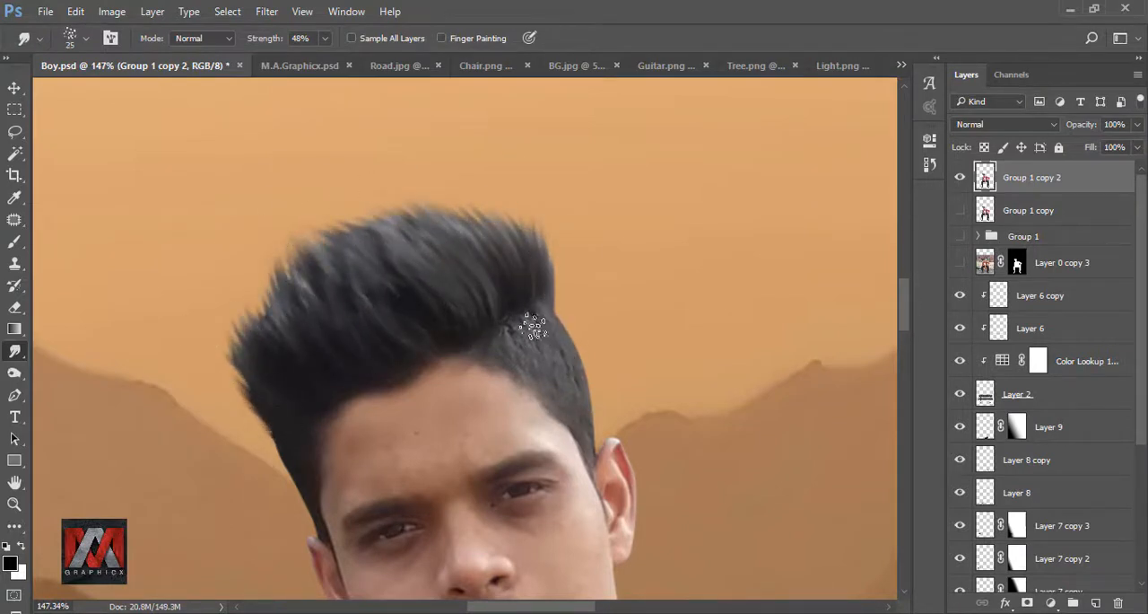
# Step: Soften the short hair above the ear and the hair's upper edge with 15 to 25 px Smudge strokes
pyautogui.press('[')
pyautogui.press('[')
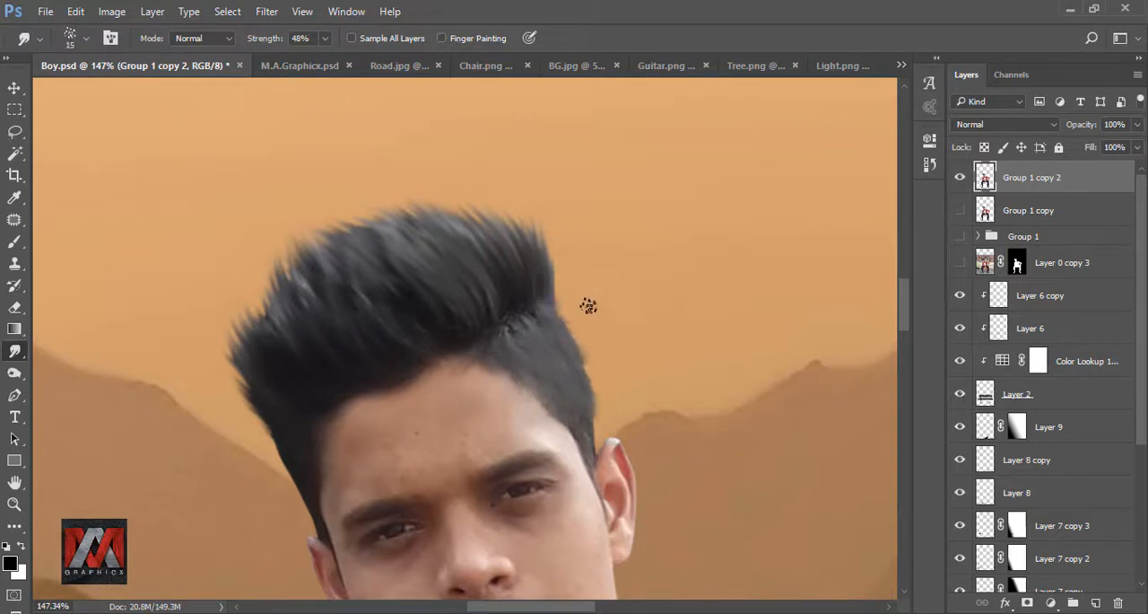
pyautogui.press(']')
# Step: Pull the front tip of the quiff further outward with the Smudge tool at 35 px
pyautogui.press(']')
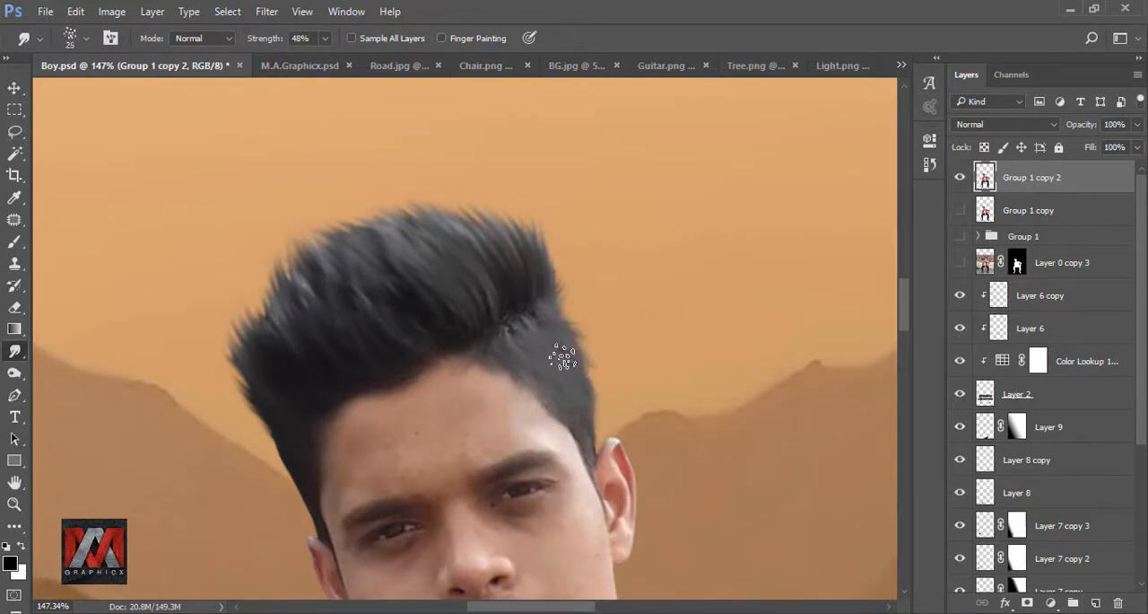
pyautogui.moveTo(556, 351); pyautogui.dragTo(592, 385)
pyautogui.moveTo(385, 314); pyautogui.dragTo(340, 235)
pyautogui.press(']')
pyautogui.press(']')
pyautogui.press(']')
pyautogui.moveTo(260, 373); pyautogui.dragTo(205, 306)
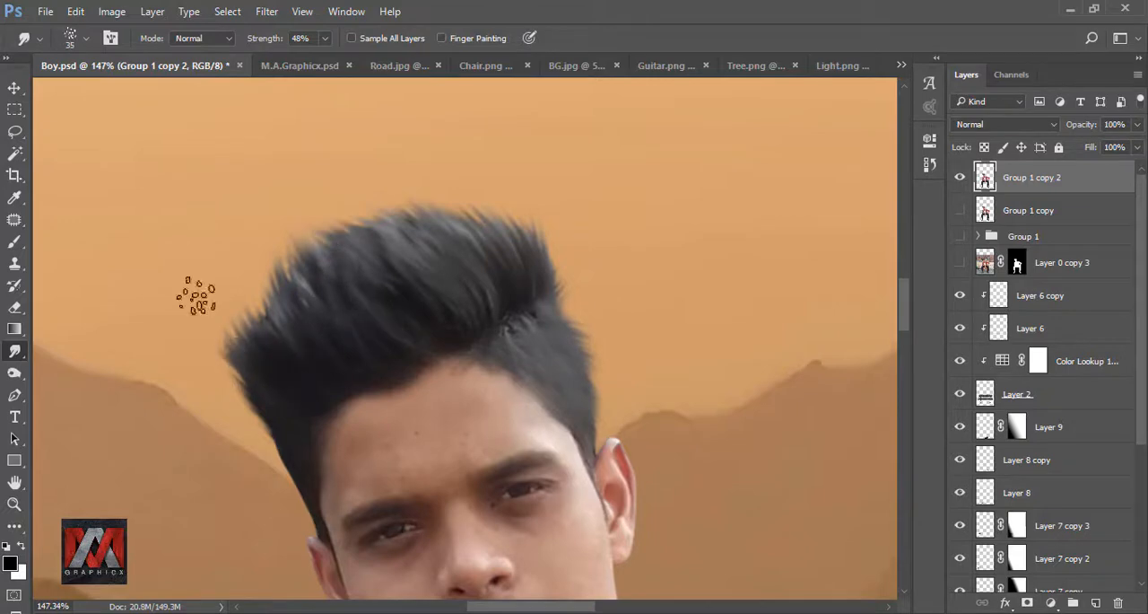
pyautogui.moveTo(269, 325)
pyautogui.mouseDown()
pyautogui.moveTo(217, 271)
pyautogui.moveTo(229, 285)
pyautogui.mouseUp()
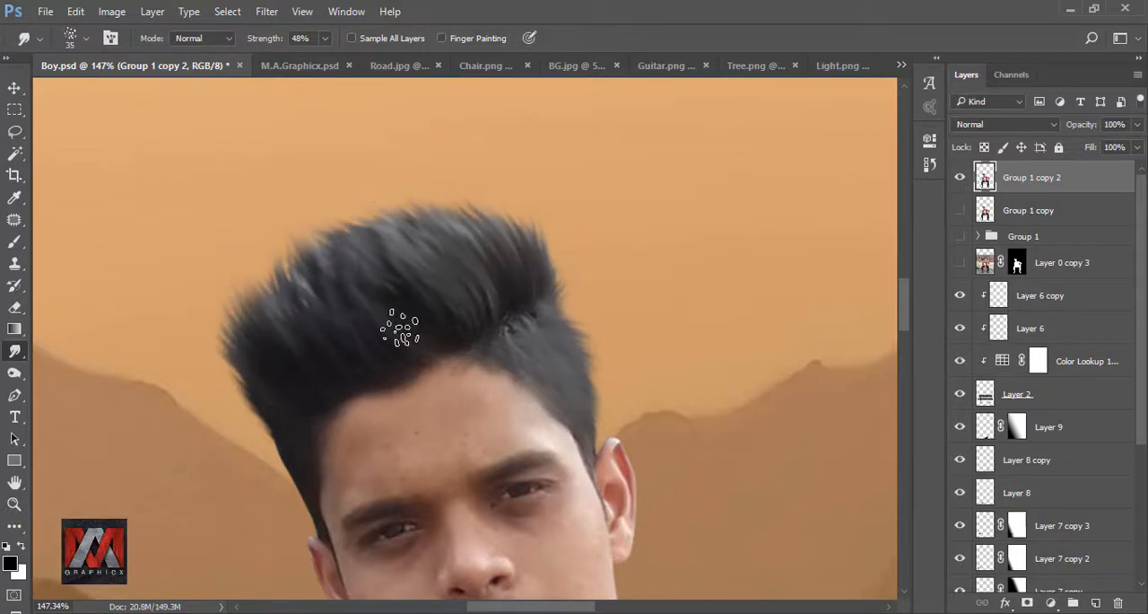
pyautogui.scroll(-3, 444, 244)
pyautogui.scroll(-1, 444, 244)
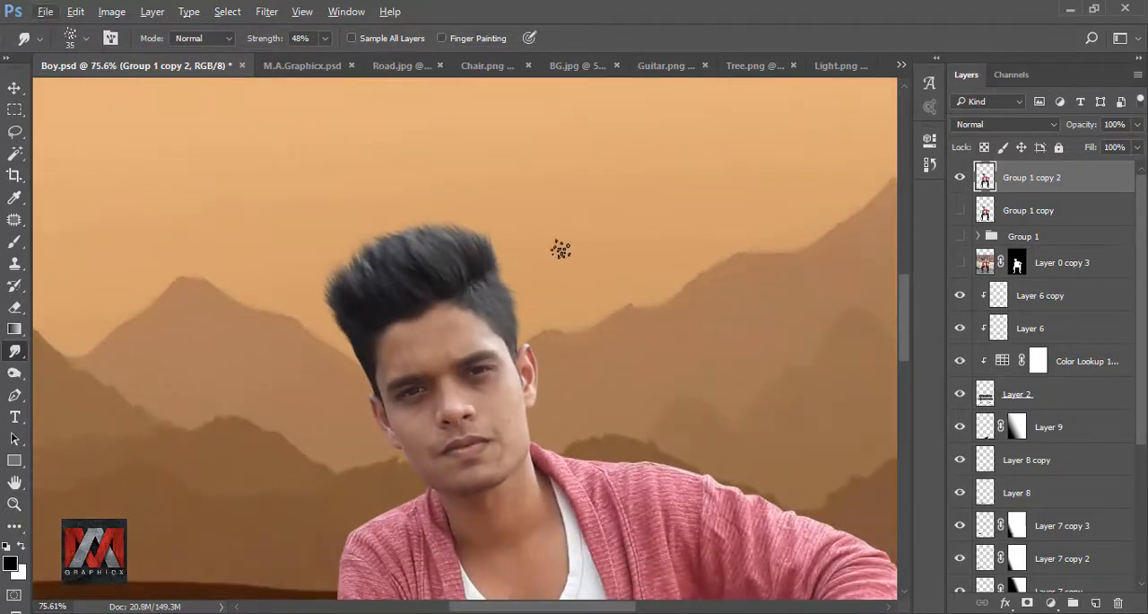
pyautogui.hotkey('ctrl', '0')
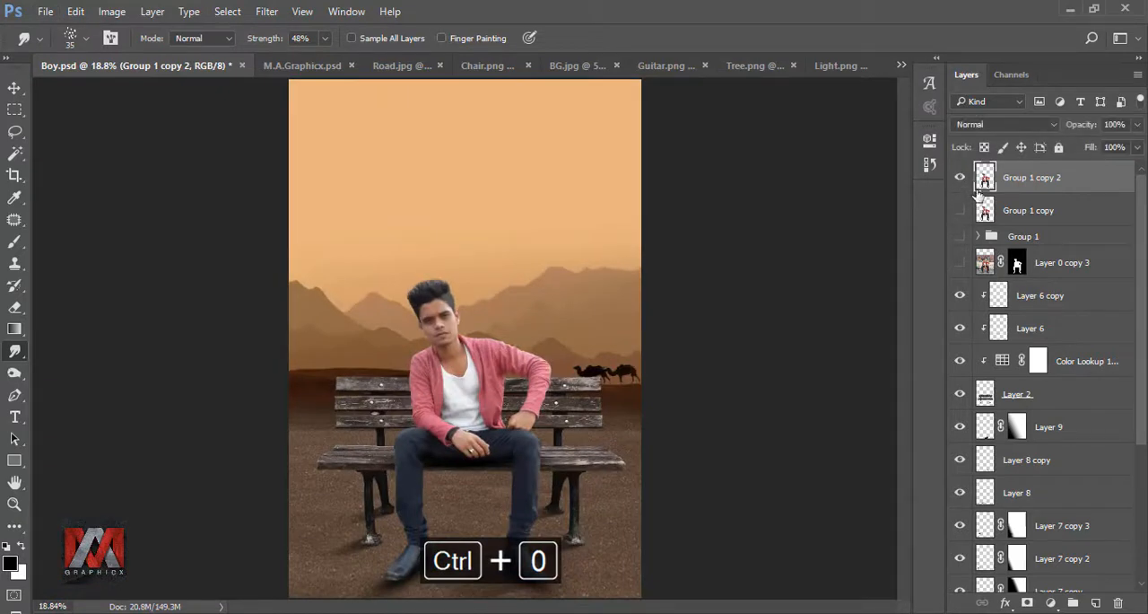
# Step: Duplicate the hair-smudged man layer, hide the original and choose a 65 px tip for the Smudge tool
pyautogui.hotkey('ctrl', 'j')
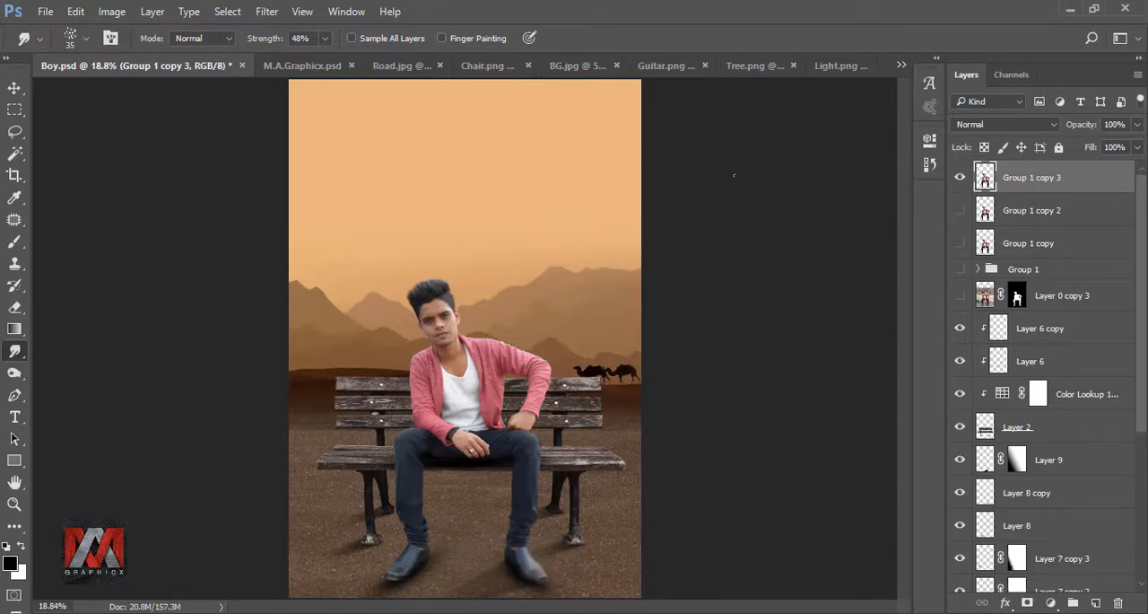
pyautogui.click(69, 41)
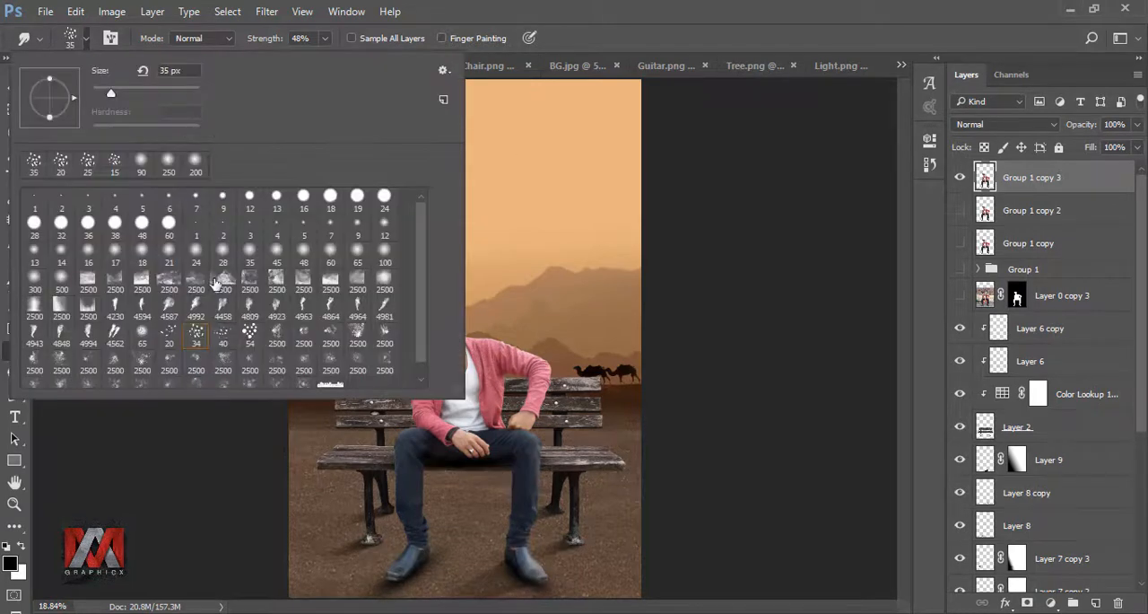
pyautogui.click(619, 44)
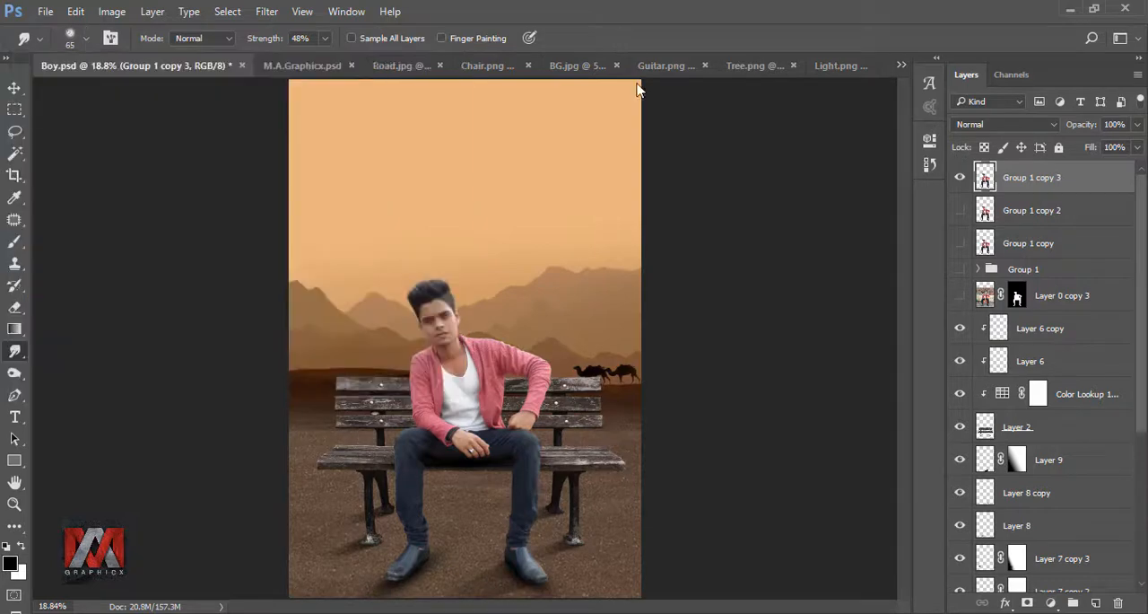
# Step: Load the man's outline as a selection and lower the Smudge strength to 21%
pyautogui.scroll(8, 459, 280)
pyautogui.scroll(1, 460, 280)
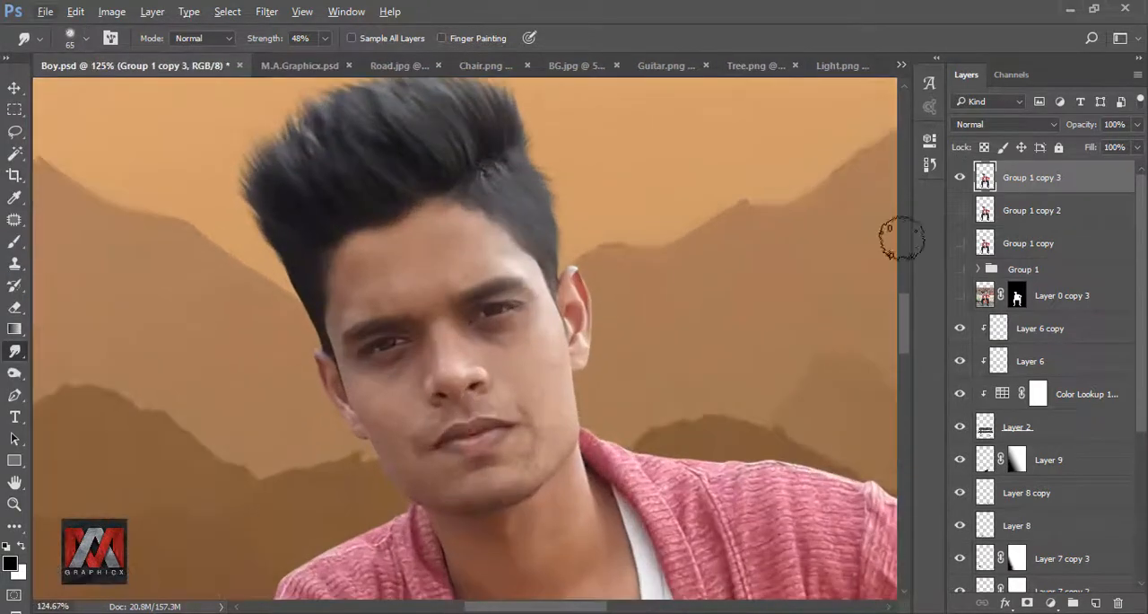
pyautogui.keyDown('ctrl'); pyautogui.click(985, 178); pyautogui.keyUp('ctrl')
pyautogui.press('[')
pyautogui.press('[')
pyautogui.press('[')
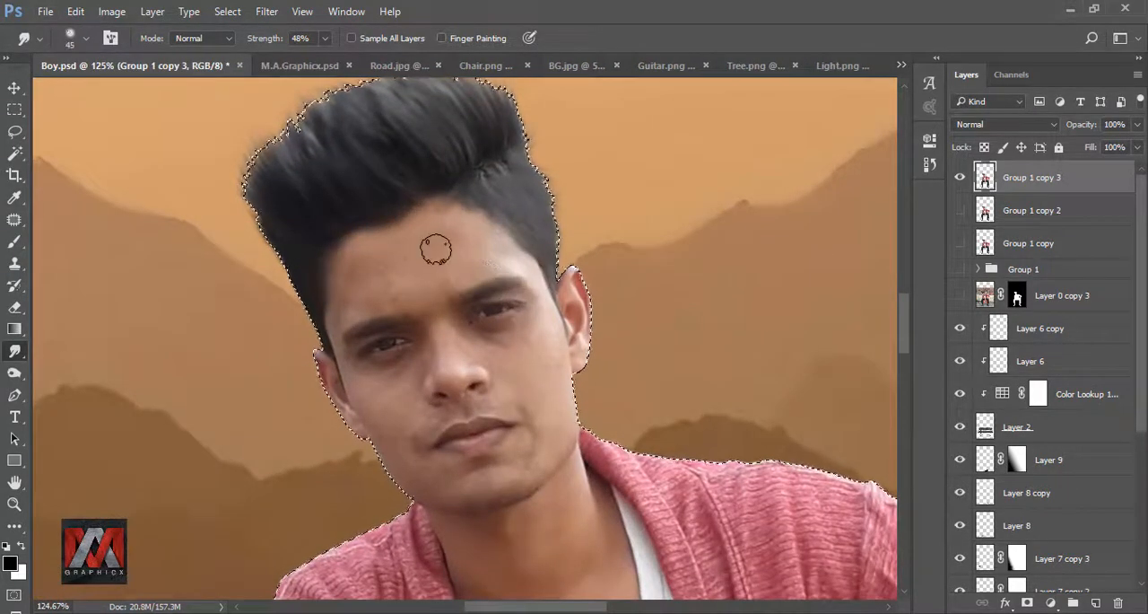
pyautogui.moveTo(325, 38); pyautogui.dragTo(304, 61)
# Step: Smooth the skin of the forehead, cheeks, nose and chin with Smudge strokes between 20 and 40 px
pyautogui.scroll(1, 465, 294)
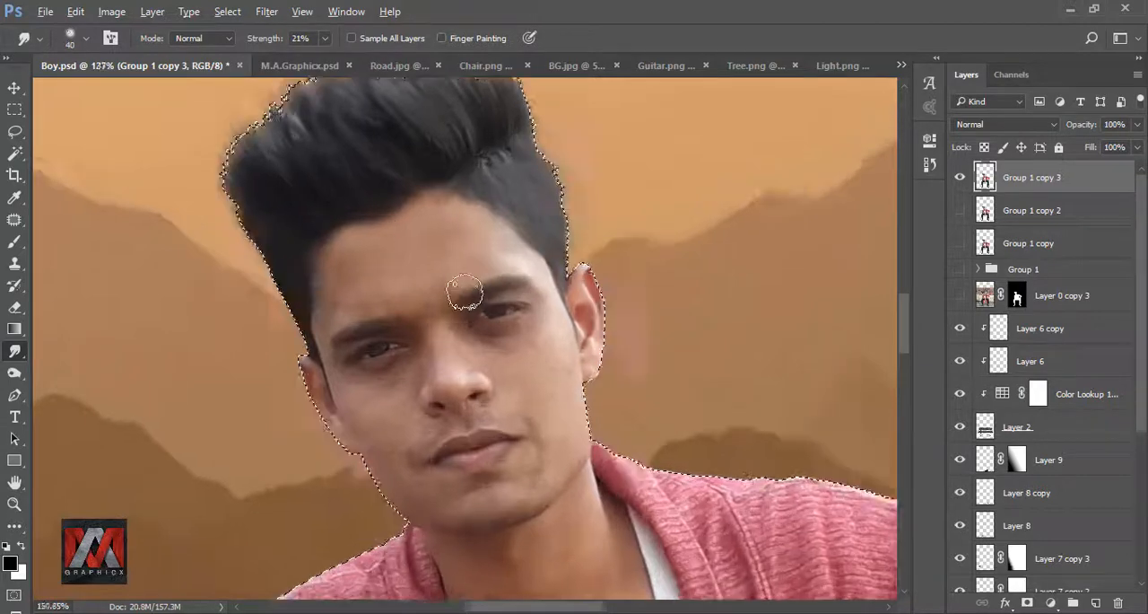
pyautogui.scroll(4, 465, 293)
pyautogui.press('[')
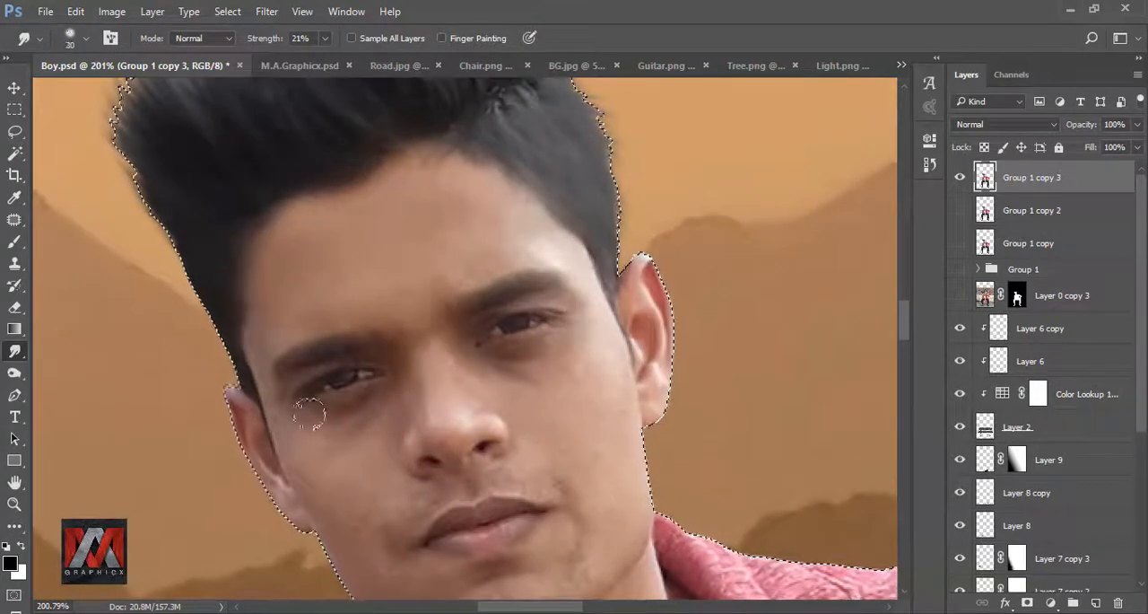
pyautogui.moveTo(386, 503); pyautogui.dragTo(356, 272)
pyautogui.moveTo(557, 203); pyautogui.dragTo(481, 329)
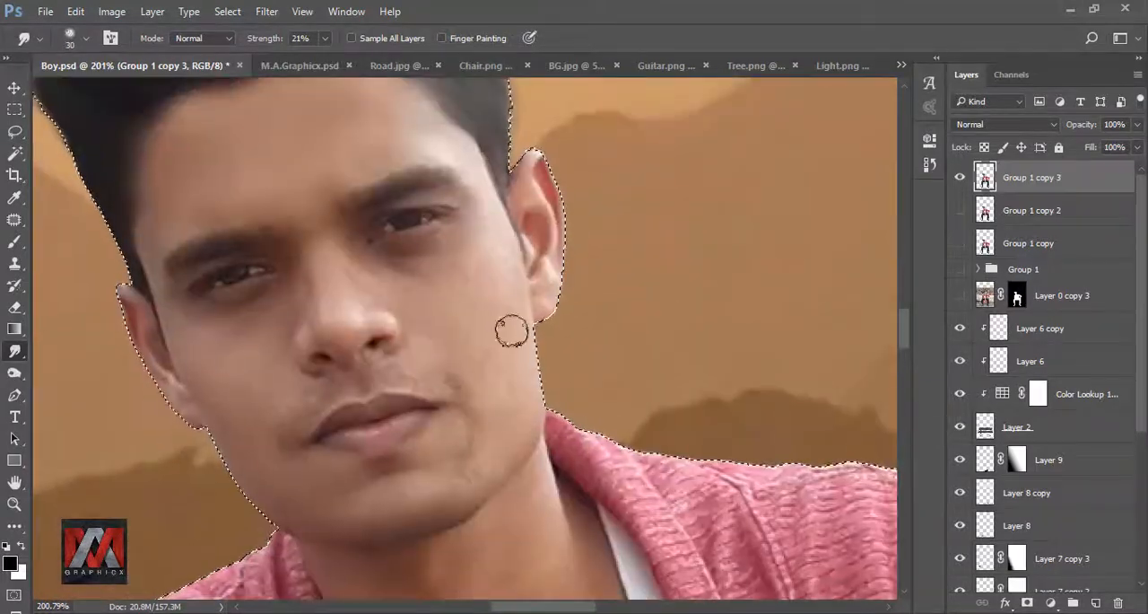
pyautogui.press('[')
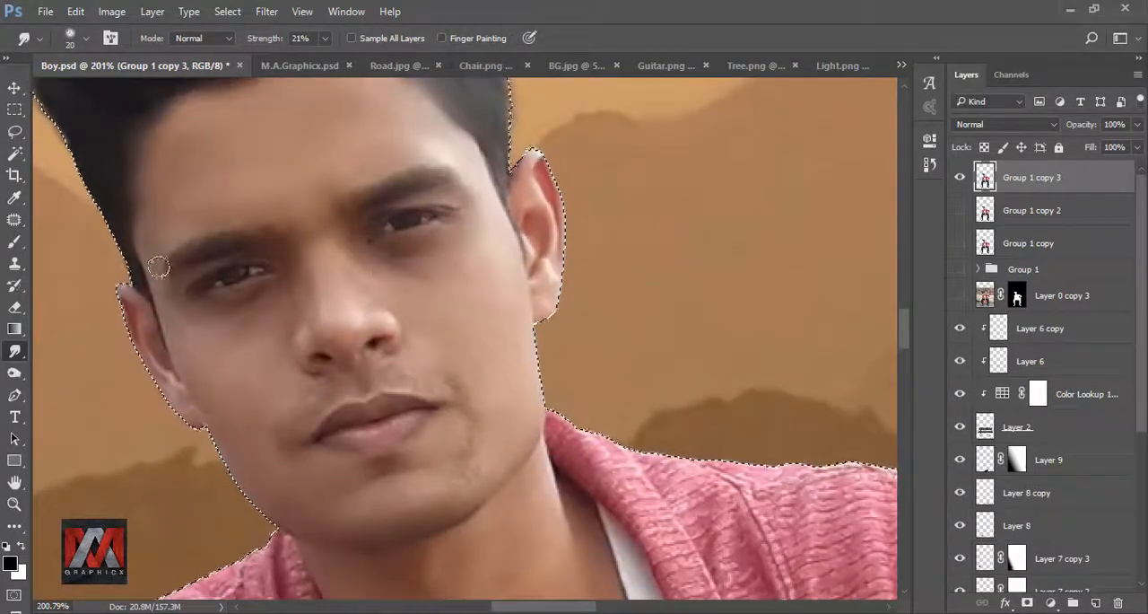
pyautogui.press(']')
pyautogui.press(']')
pyautogui.press(']')
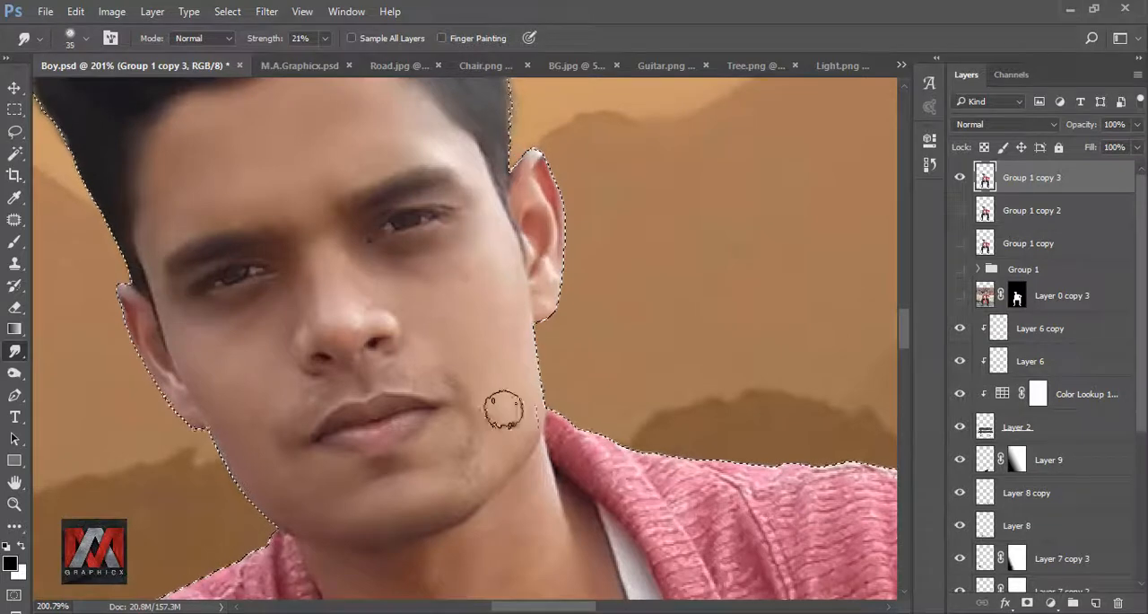
pyautogui.press('[')
pyautogui.press('[')
pyautogui.press('[')
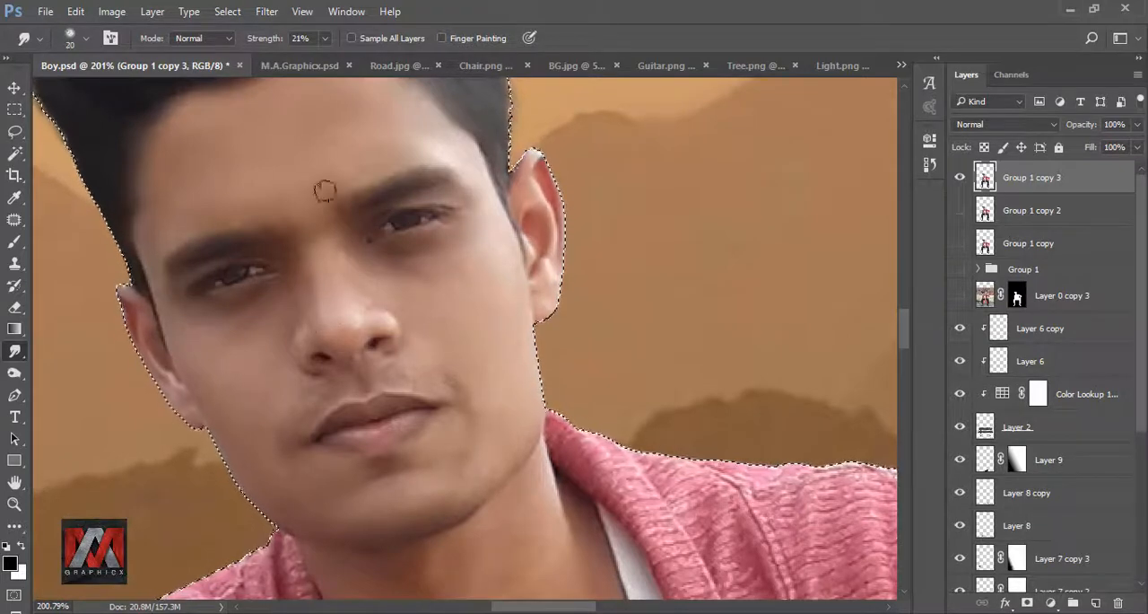
# Step: Smooth the neck and upper chest skin with the Smudge tool at 40 px, undoing a stray stroke
pyautogui.scroll(-5, 446, 385)
pyautogui.press(']')
pyautogui.press(']')
pyautogui.press(']')
pyautogui.press(']')
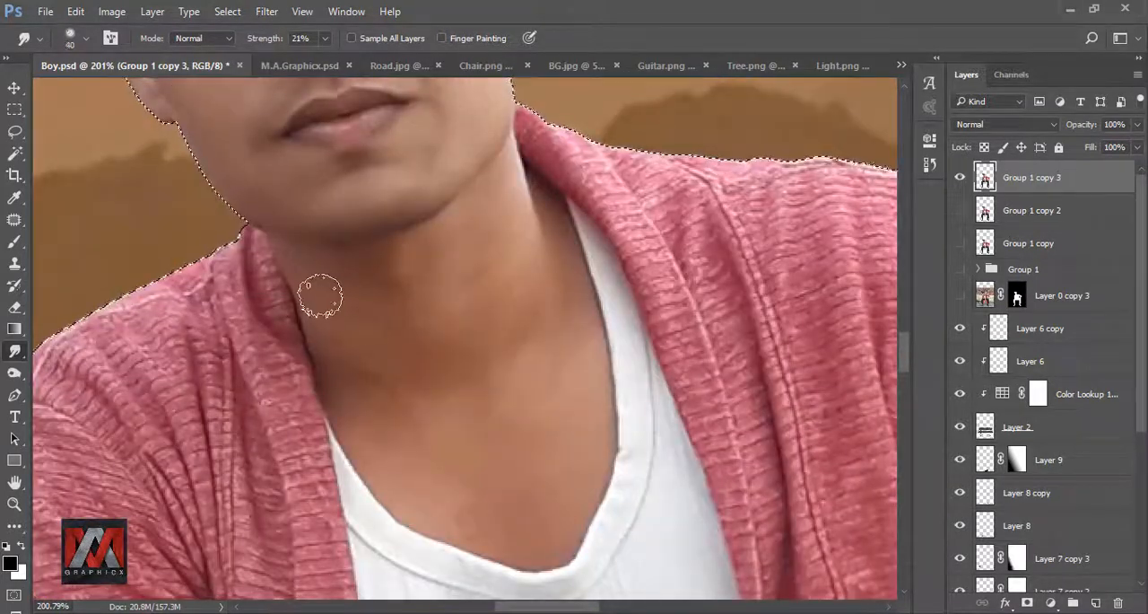
pyautogui.hotkey('ctrl', 'z')
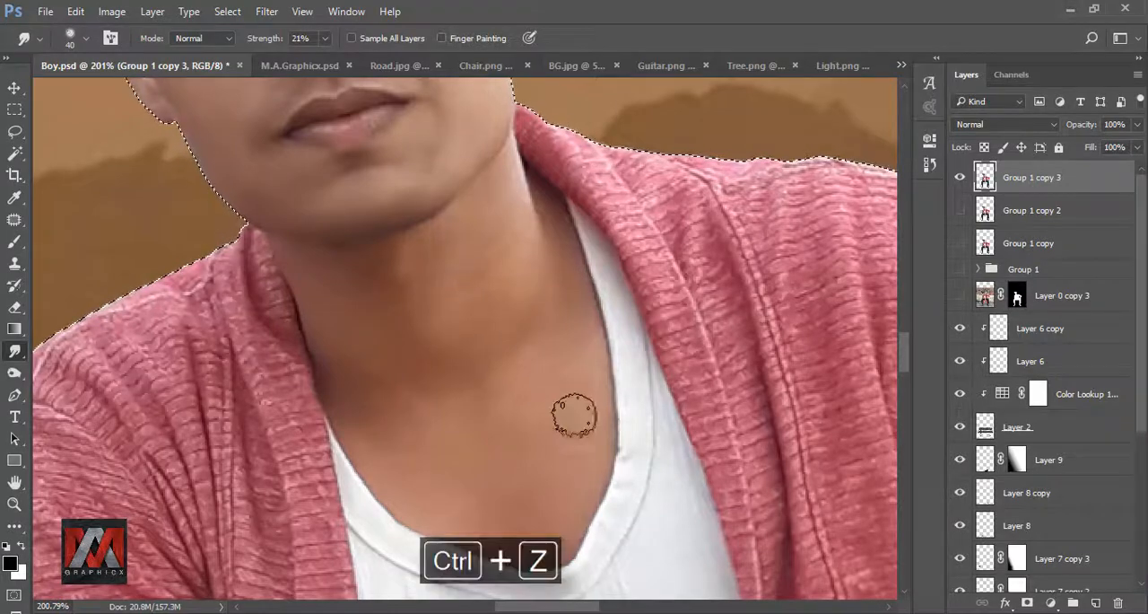
# Step: Touch up the forehead skin at 40 px and smooth the ear with the Smudge tool at 10 px
pyautogui.scroll(5, 440, 329)
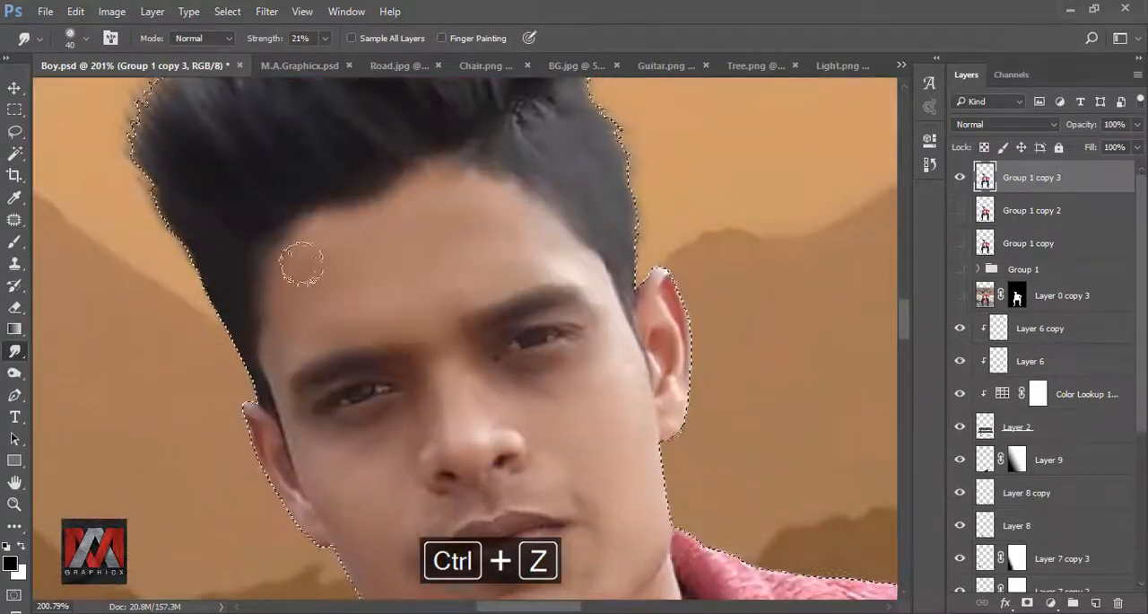
pyautogui.scroll(-3, 302, 263)
pyautogui.hscroll(2, 492, 248)
pyautogui.press('[')
pyautogui.press('[')
pyautogui.press('[')
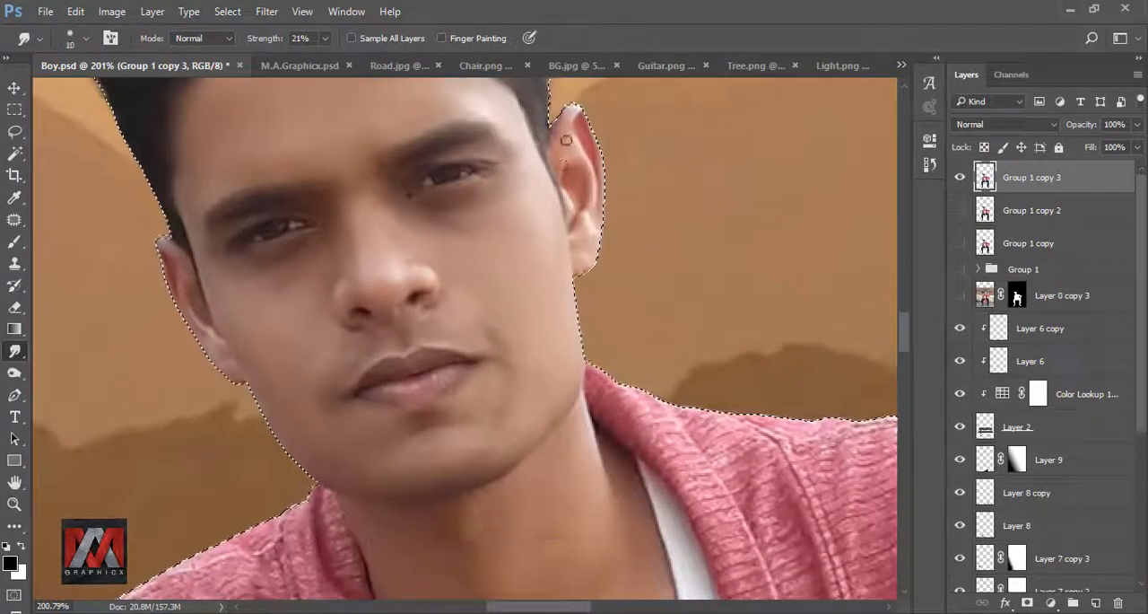
# Step: Finish smoothing the face and neck skin with the Smudge tool at 25 px and deselect the man's outline
pyautogui.press(']')
pyautogui.press(']')
pyautogui.press(']')
pyautogui.moveTo(481, 490); pyautogui.dragTo(422, 292)
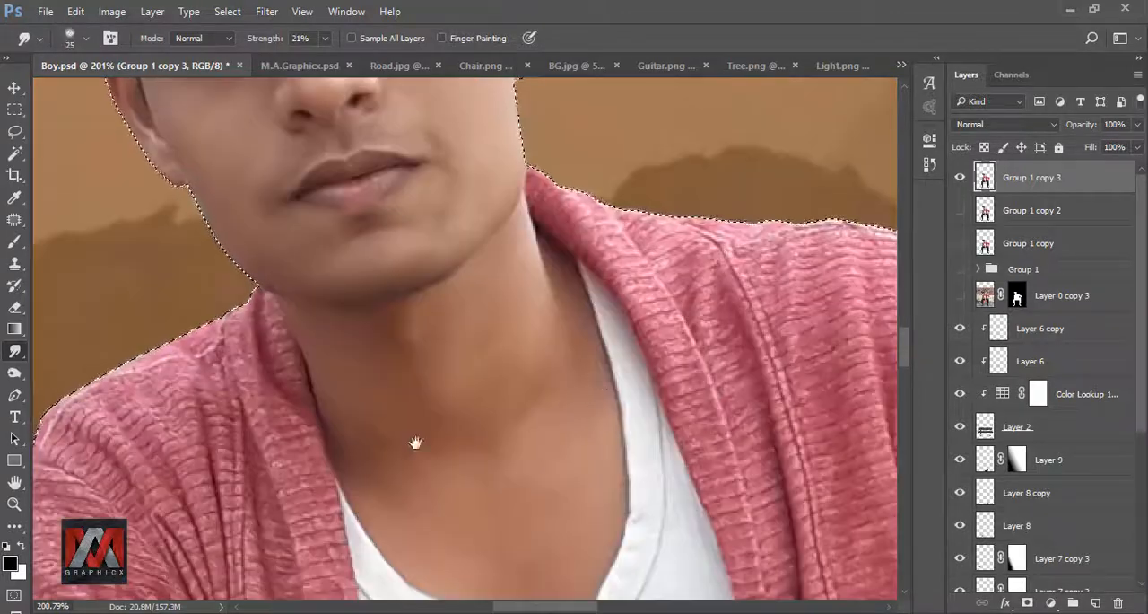
pyautogui.scroll(-8, 415, 442)
pyautogui.hotkey('ctrl', 'd')
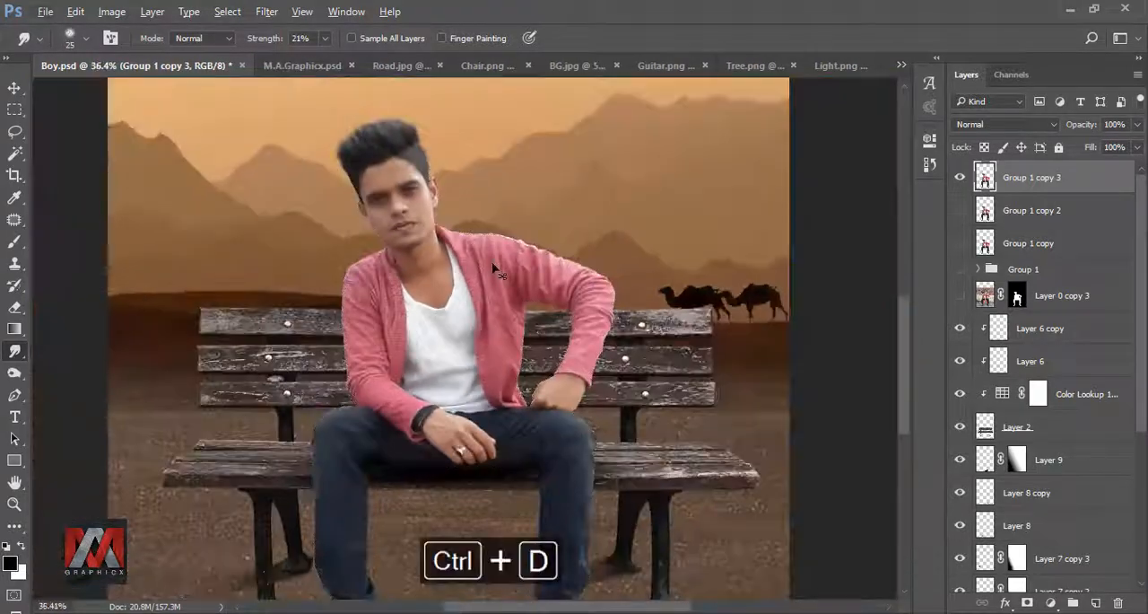
pyautogui.hotkey('ctrl', '0')
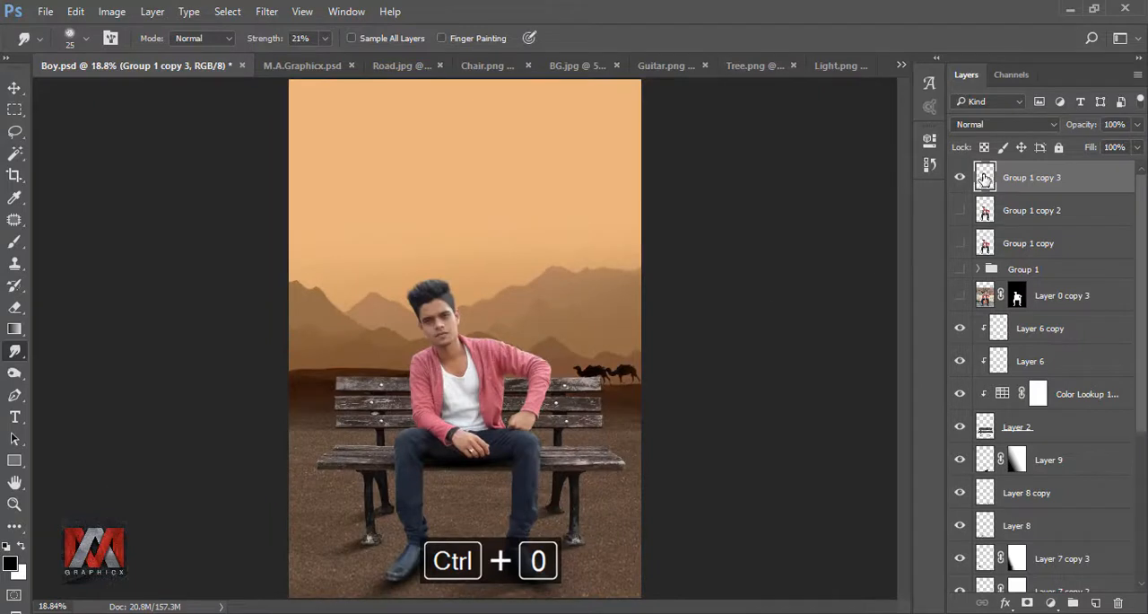
# Step: Darken the ground layer's lower edge with a clipped black-to-transparent linear Gradient Fill at 90°, shift it downward, and compare it hidden and shown
pyautogui.moveTo(1141, 186); pyautogui.dragTo(1142, 354)
pyautogui.click(985, 482)
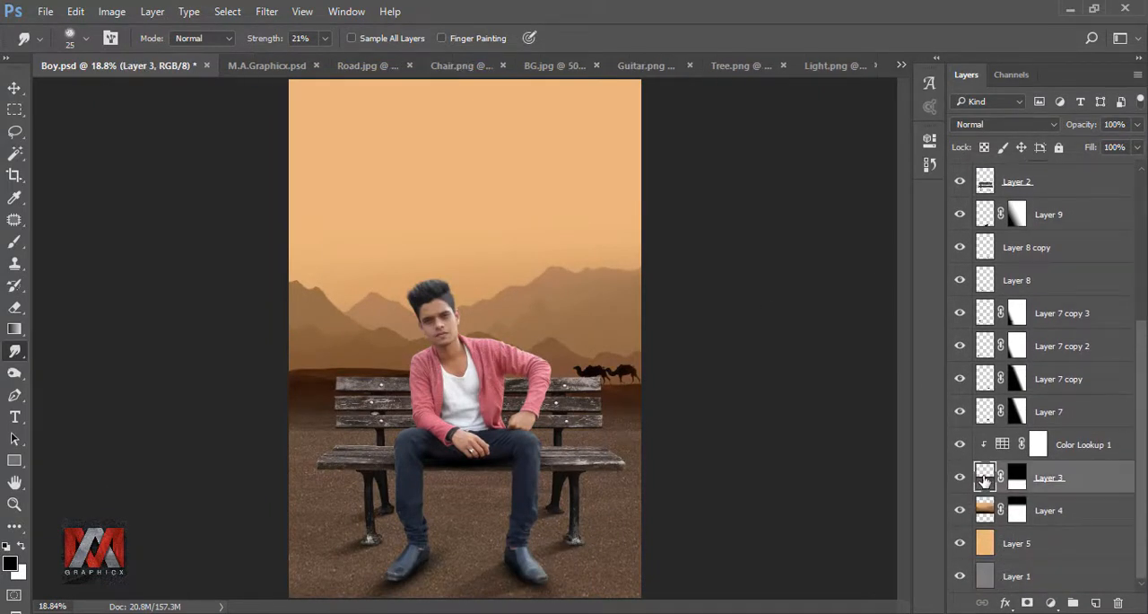
pyautogui.click(1051, 602)
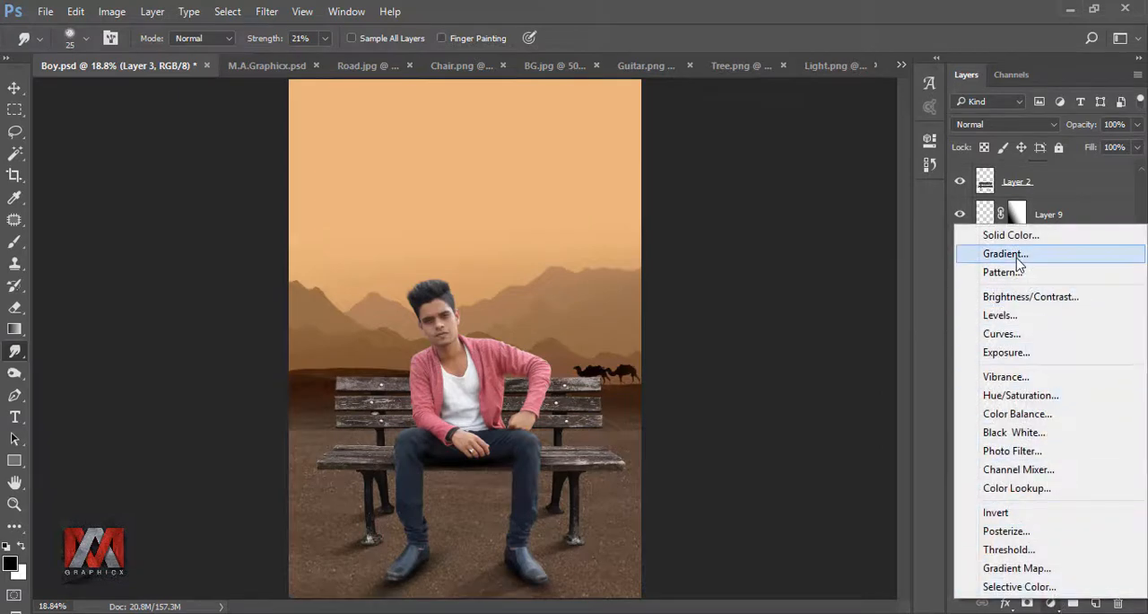
pyautogui.click(987, 258)
pyautogui.moveTo(625, 324); pyautogui.dragTo(625, 499)
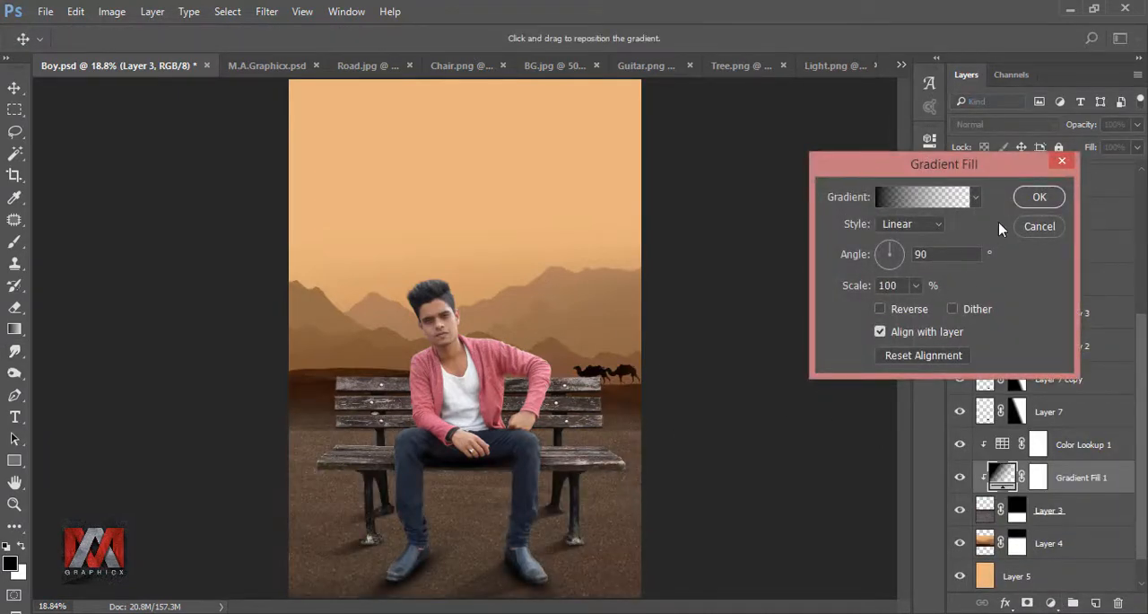
pyautogui.click(1039, 197)
pyautogui.click(959, 477)
pyautogui.click(960, 478)
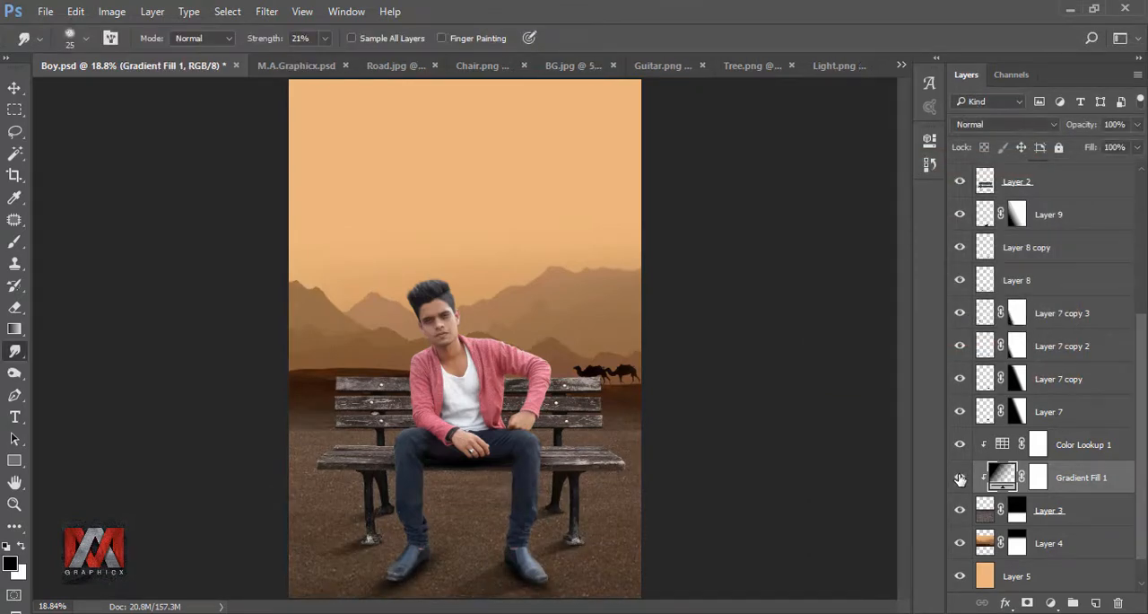
# Step: Add a new empty layer above the newest copy of the man
pyautogui.moveTo(1140, 458); pyautogui.dragTo(1141, 287)
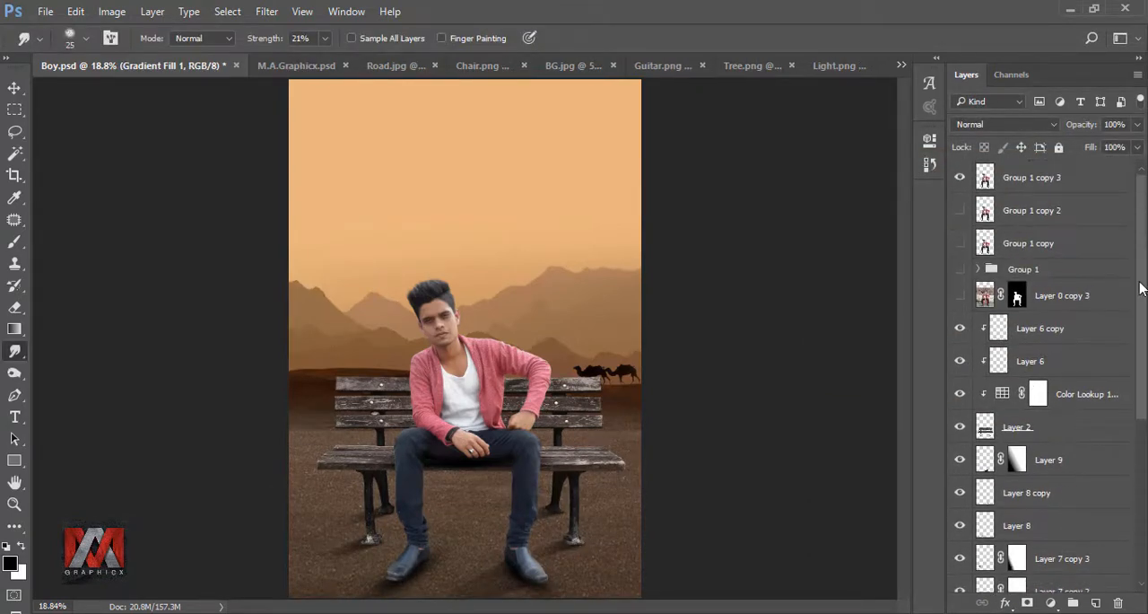
pyautogui.click(1030, 182)
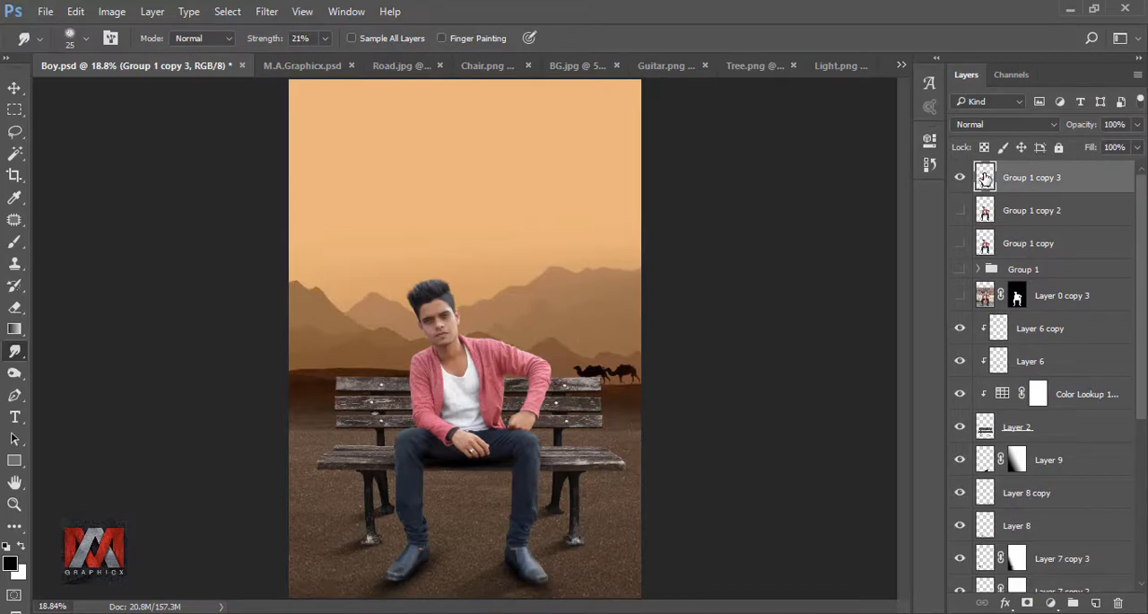
pyautogui.click(1094, 601)
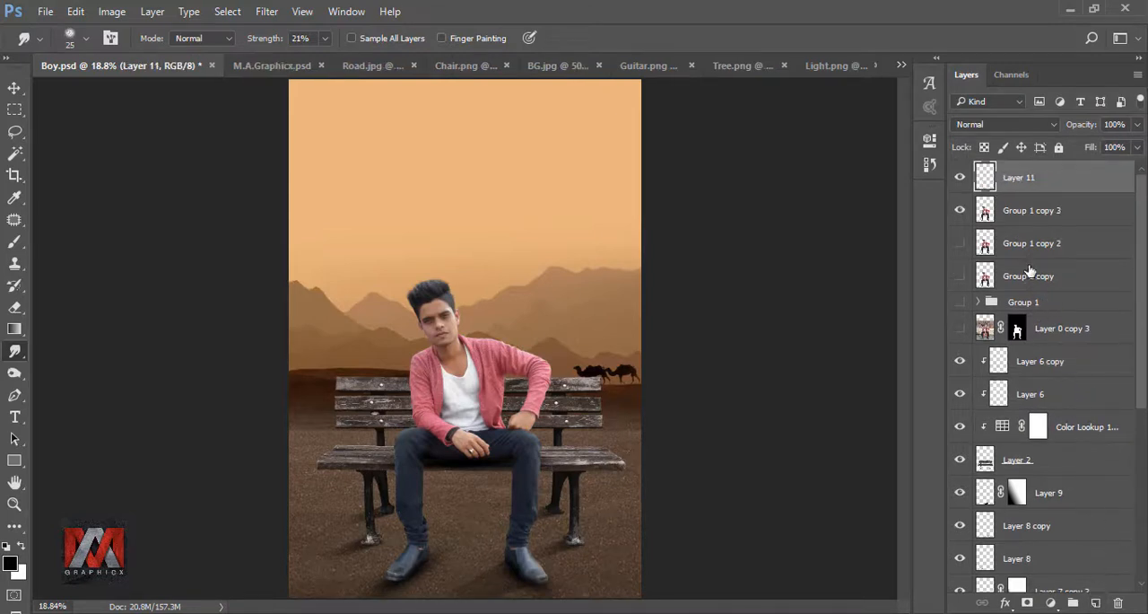
# Step: Fill the new empty layer above the man with 50% Gray in Normal mode at 100% opacity
pyautogui.hotkey('shift', 'F5')
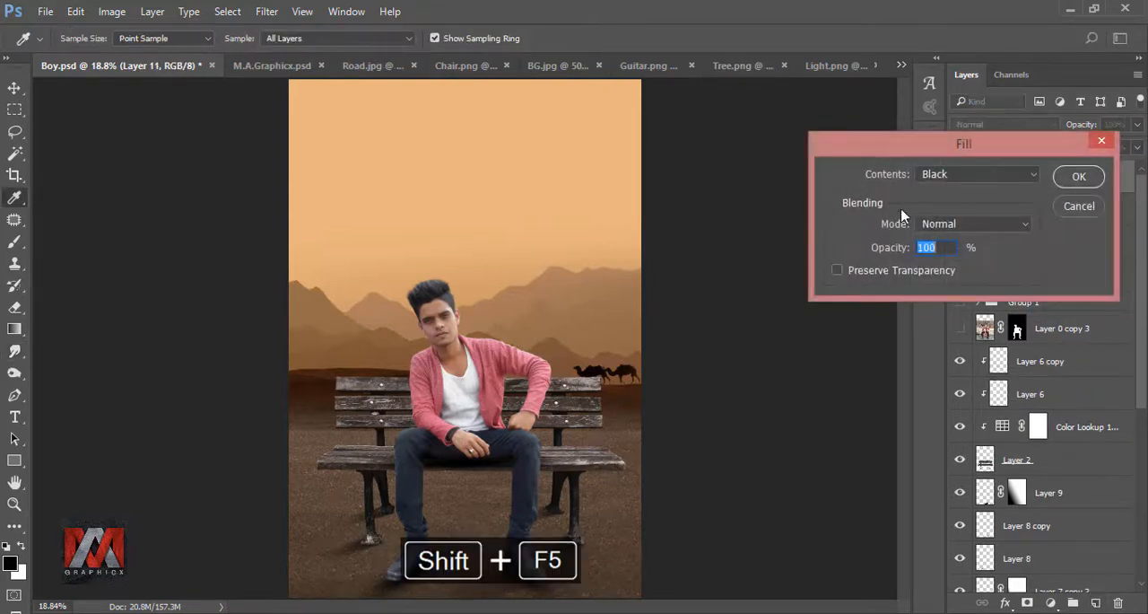
pyautogui.click(978, 174)
pyautogui.click(978, 295)
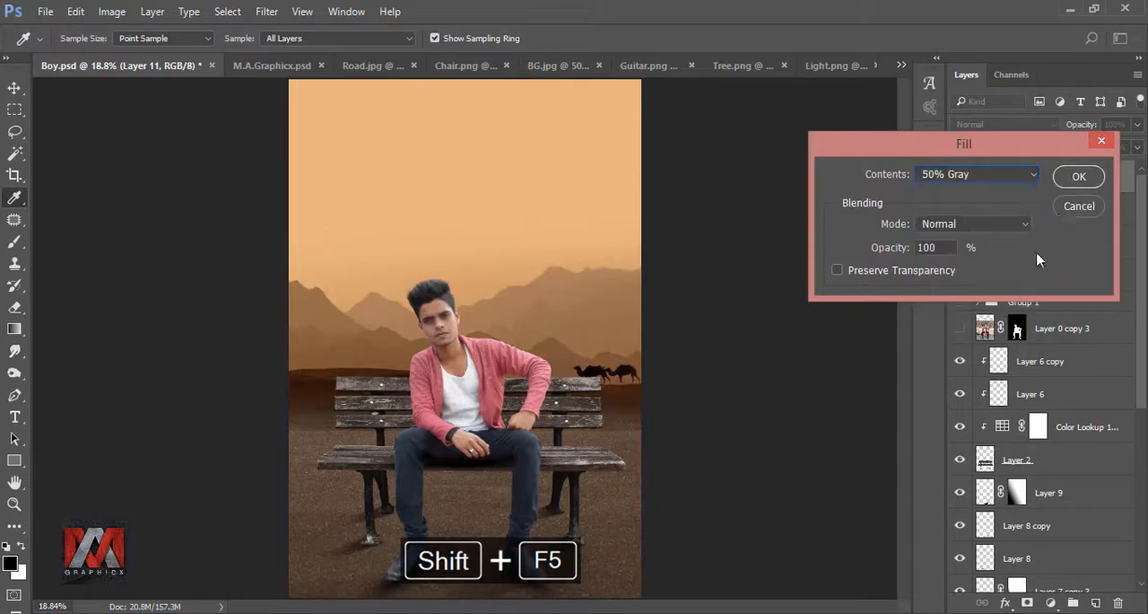
pyautogui.click(1079, 176)
# Step: Clip the gray layer to the man's layer, set its blend mode to Overlay, and compare it hidden and shown
pyautogui.rightClick(1065, 182)
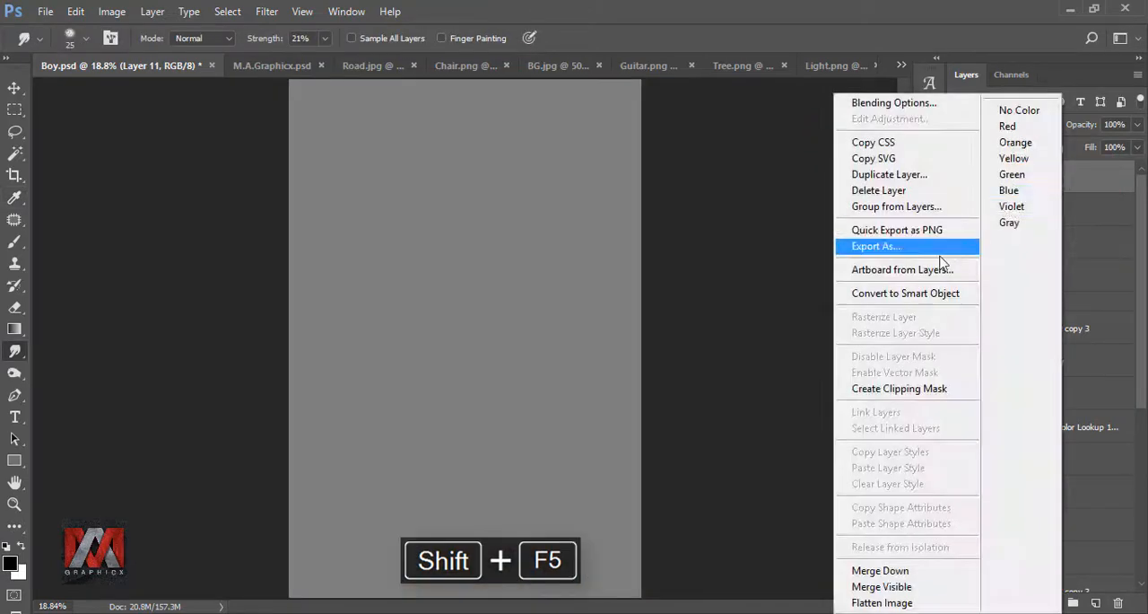
pyautogui.click(892, 388)
pyautogui.click(989, 127)
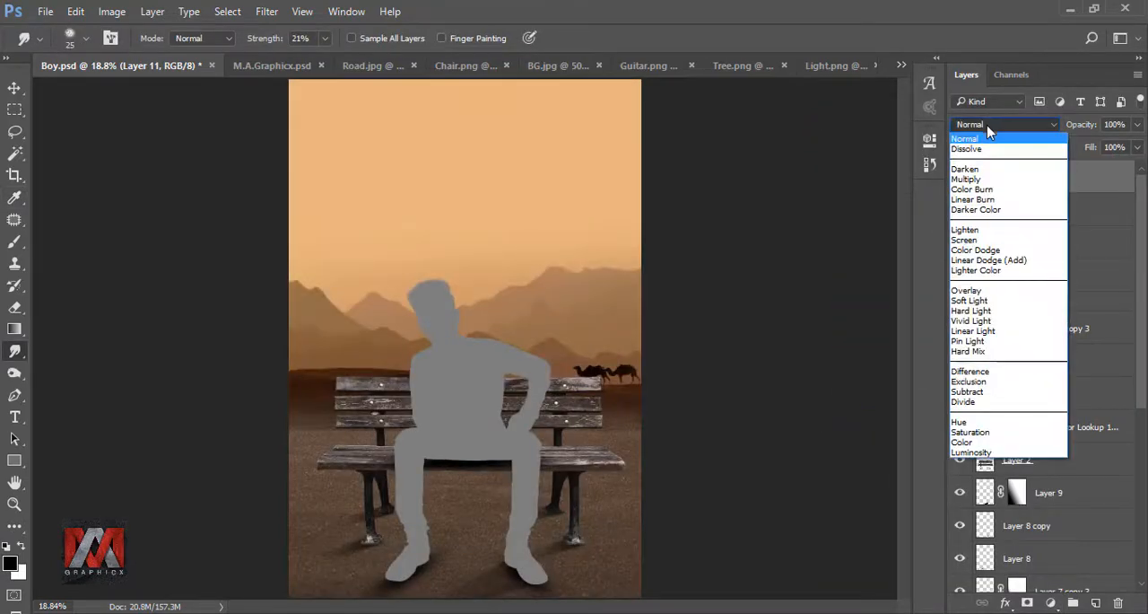
pyautogui.click(990, 291)
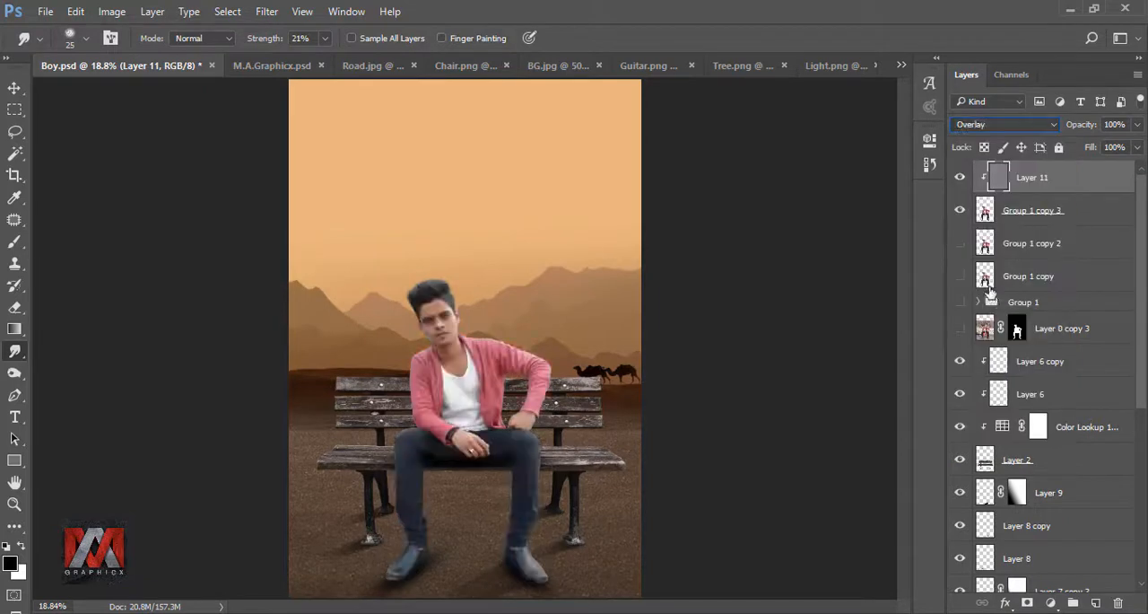
pyautogui.click(960, 179)
pyautogui.click(960, 179)
# Step: Darken the shaded side of the man's head and jacket with the Burn tool at 175 px, Midtones, 29% exposure
pyautogui.rightClick(27, 380)
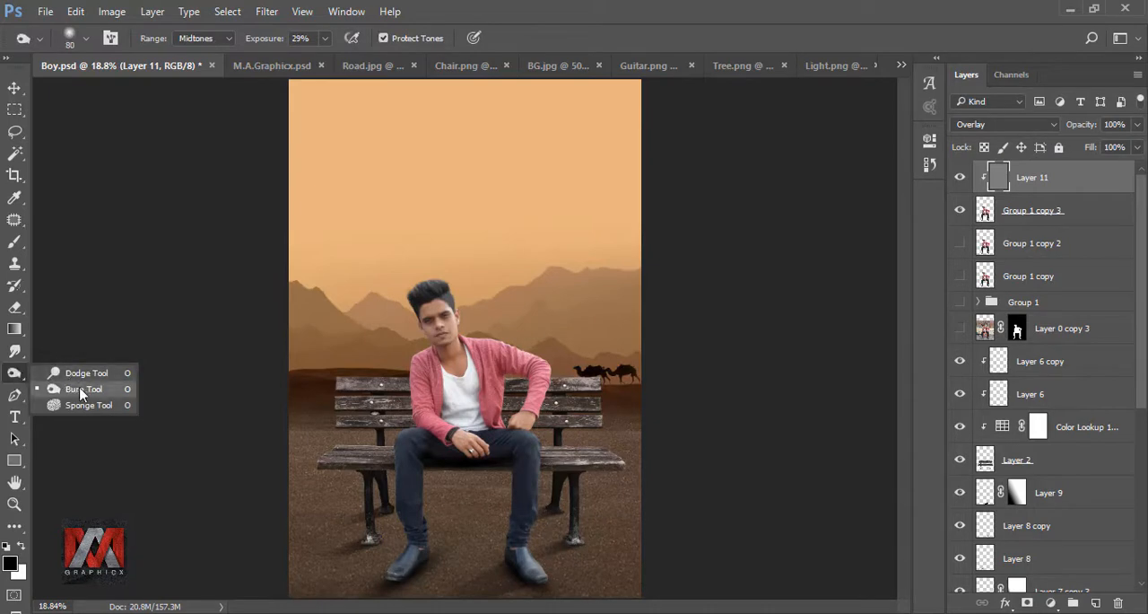
pyautogui.click(98, 393)
pyautogui.scroll(3, 319, 521)
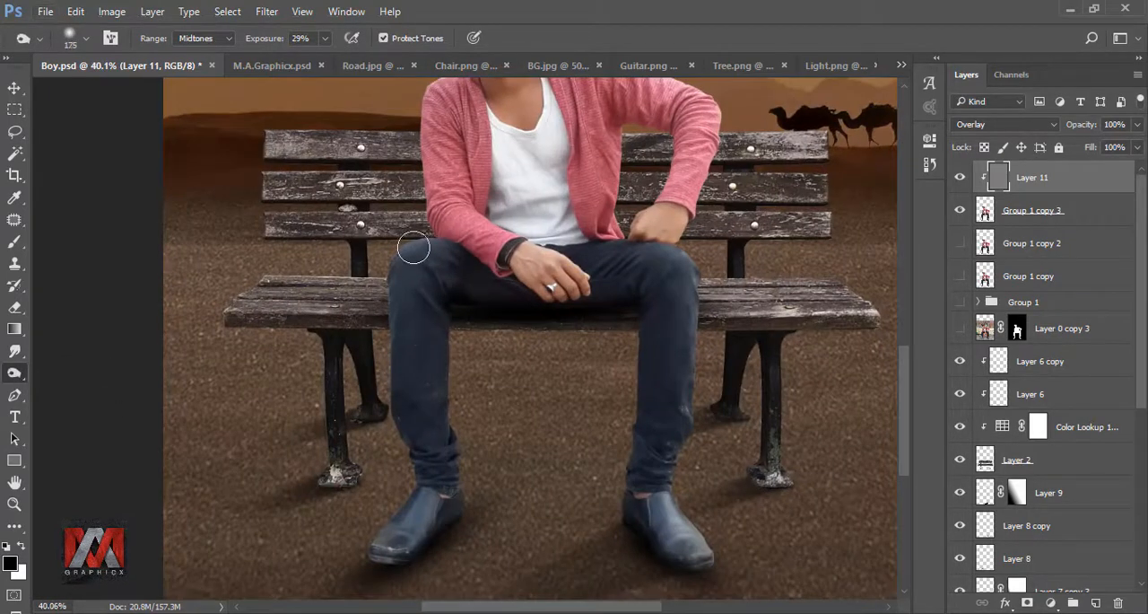
pyautogui.moveTo(413, 248)
pyautogui.mouseDown()
pyautogui.moveTo(376, 349)
pyautogui.moveTo(388, 245)
pyautogui.moveTo(385, 388)
pyautogui.moveTo(400, 478)
pyautogui.moveTo(369, 522)
pyautogui.moveTo(400, 489)
pyautogui.moveTo(361, 527)
pyautogui.mouseUp()
pyautogui.moveTo(346, 265); pyautogui.dragTo(298, 473)
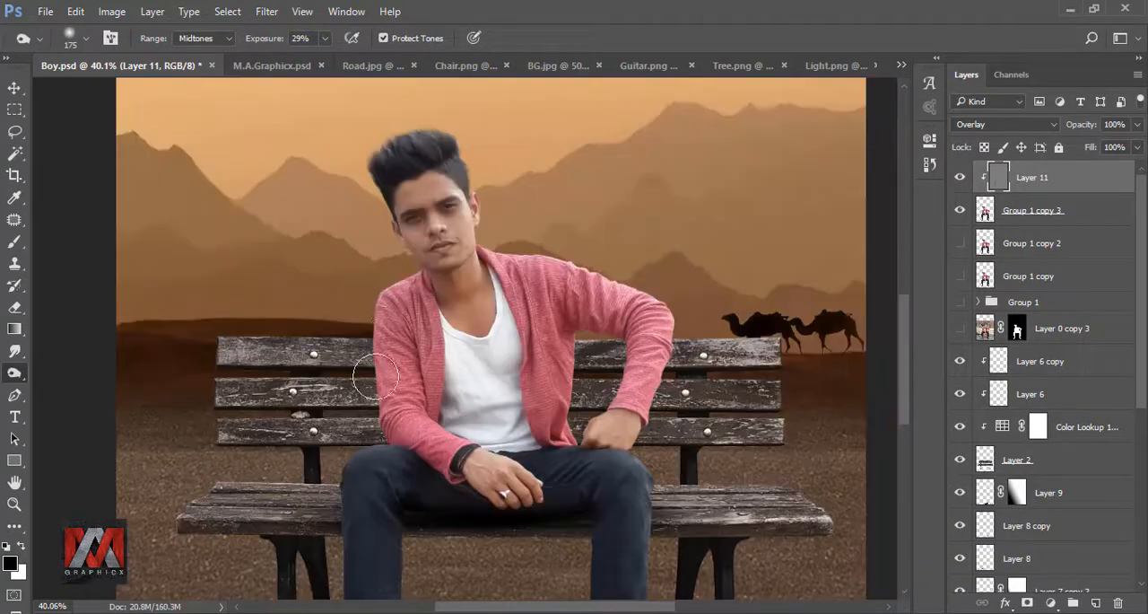
pyautogui.moveTo(376, 377)
pyautogui.mouseDown()
pyautogui.moveTo(380, 414)
pyautogui.moveTo(439, 476)
pyautogui.moveTo(420, 473)
pyautogui.moveTo(464, 496)
pyautogui.mouseUp()
pyautogui.moveTo(342, 360); pyautogui.dragTo(341, 441)
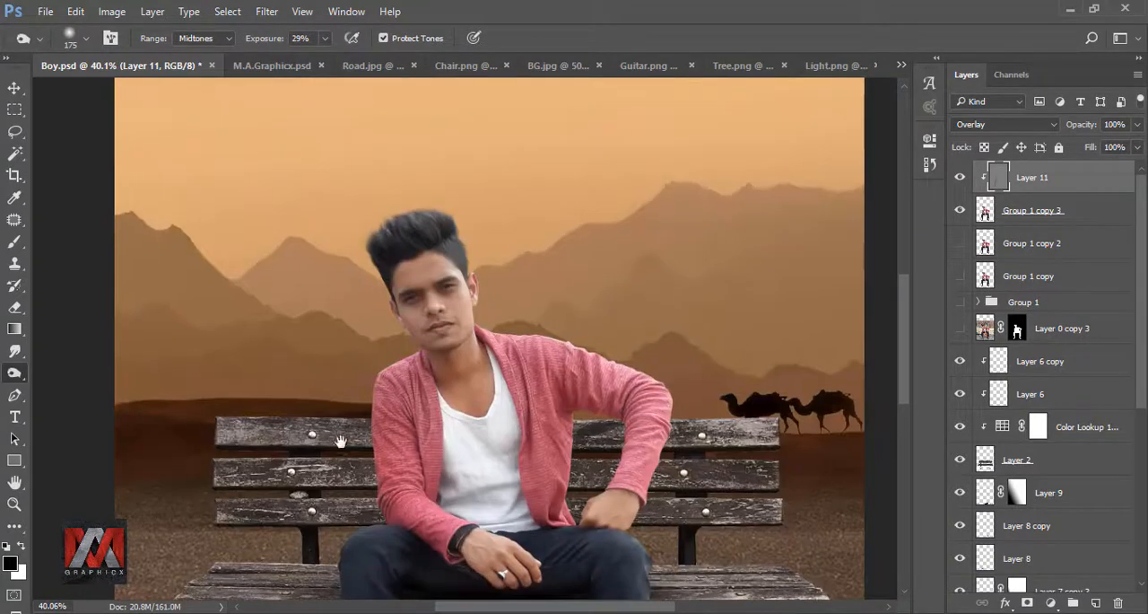
pyautogui.moveTo(387, 244); pyautogui.dragTo(377, 366)
pyautogui.moveTo(357, 439); pyautogui.dragTo(332, 258)
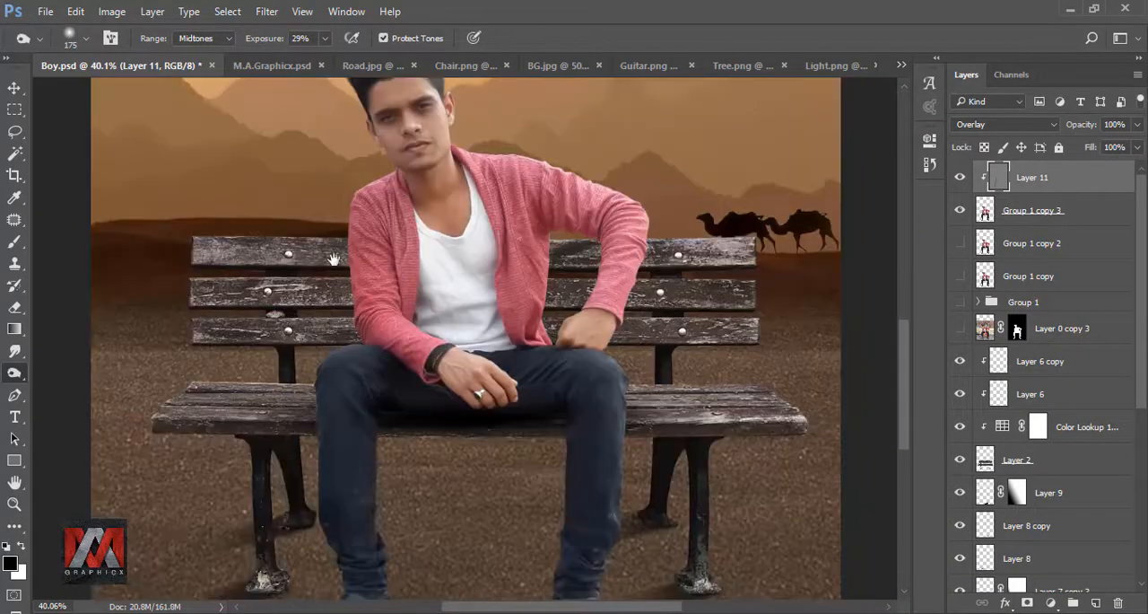
# Step: Reduce the Burn brush to 125 px and darken the shaded outer edge of the man's trouser leg
pyautogui.press('[')
pyautogui.press('[')
pyautogui.moveTo(324, 520)
pyautogui.mouseDown()
pyautogui.moveTo(269, 392)
pyautogui.moveTo(230, 426)
pyautogui.mouseUp()
pyautogui.hotkey('ctrl', '0')
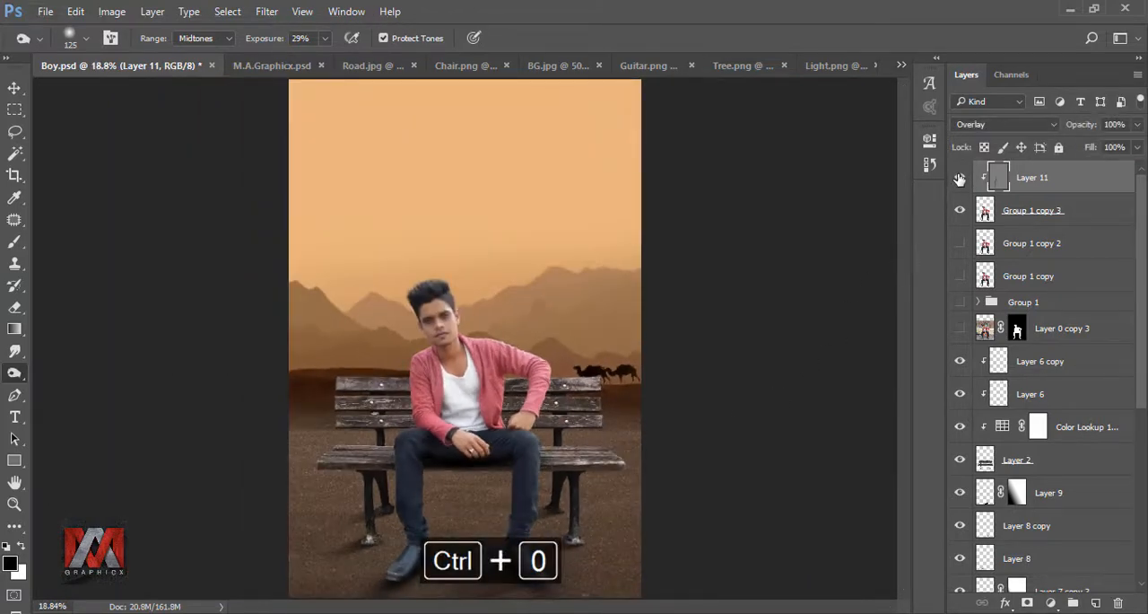
# Step: Add an Inner Shadow effect in Linear Dodge (Add) mode to the man's layer and set its angle to 45°
pyautogui.click(984, 210)
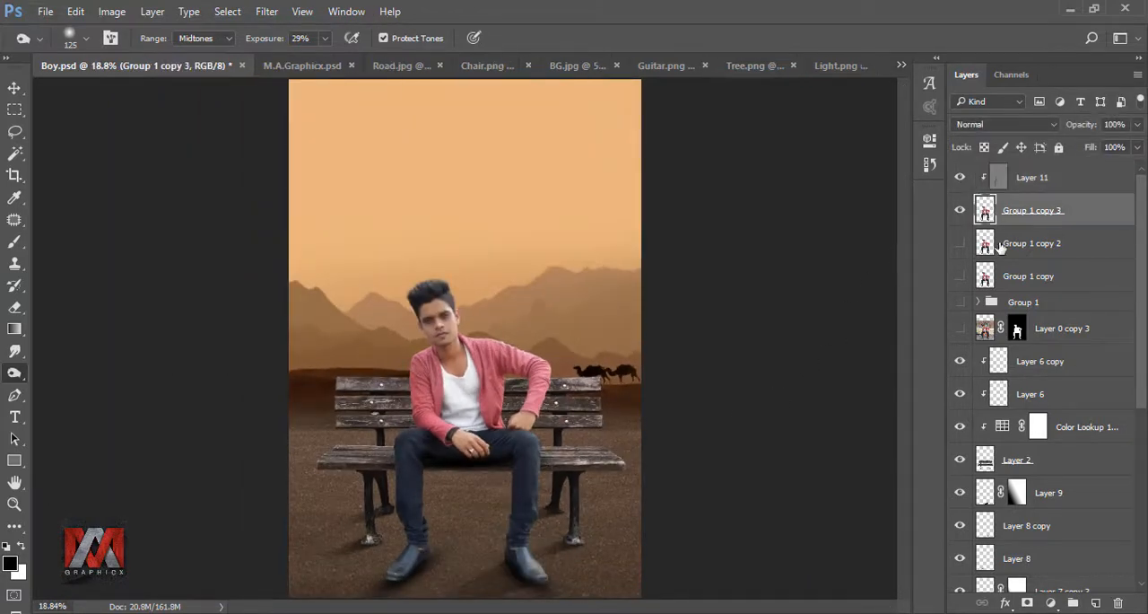
pyautogui.click(1006, 601)
pyautogui.click(1029, 456)
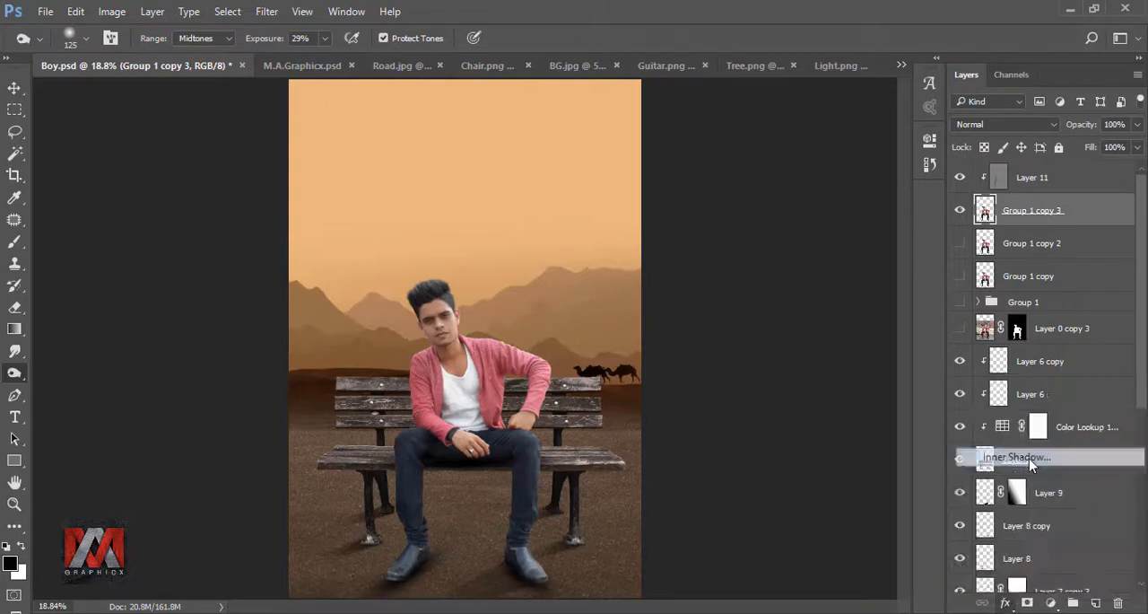
pyautogui.moveTo(658, 210); pyautogui.dragTo(942, 202)
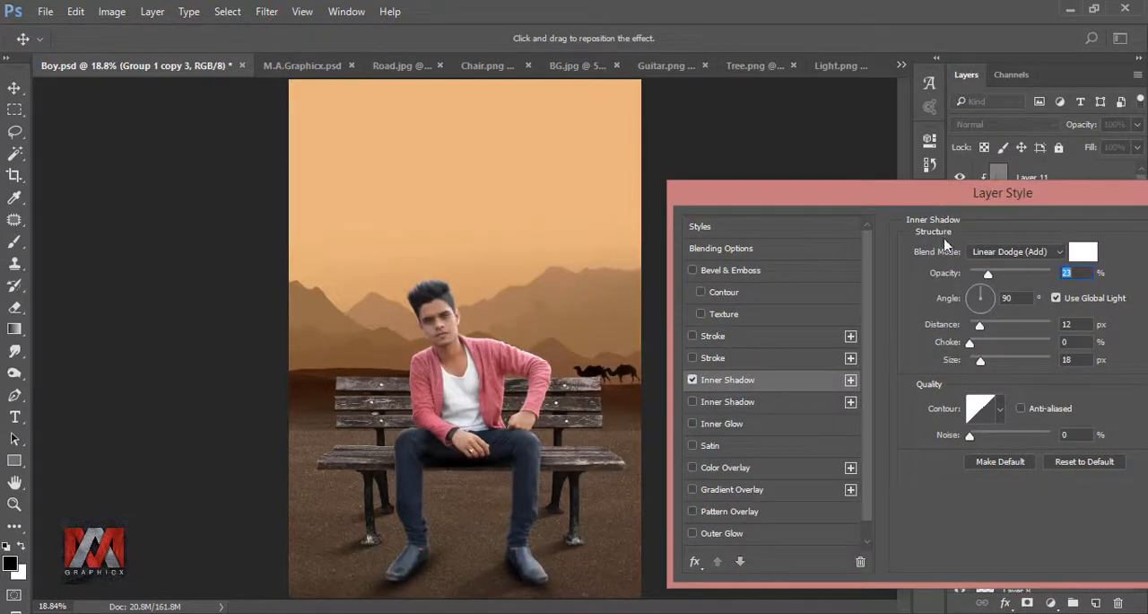
pyautogui.press('Tab')
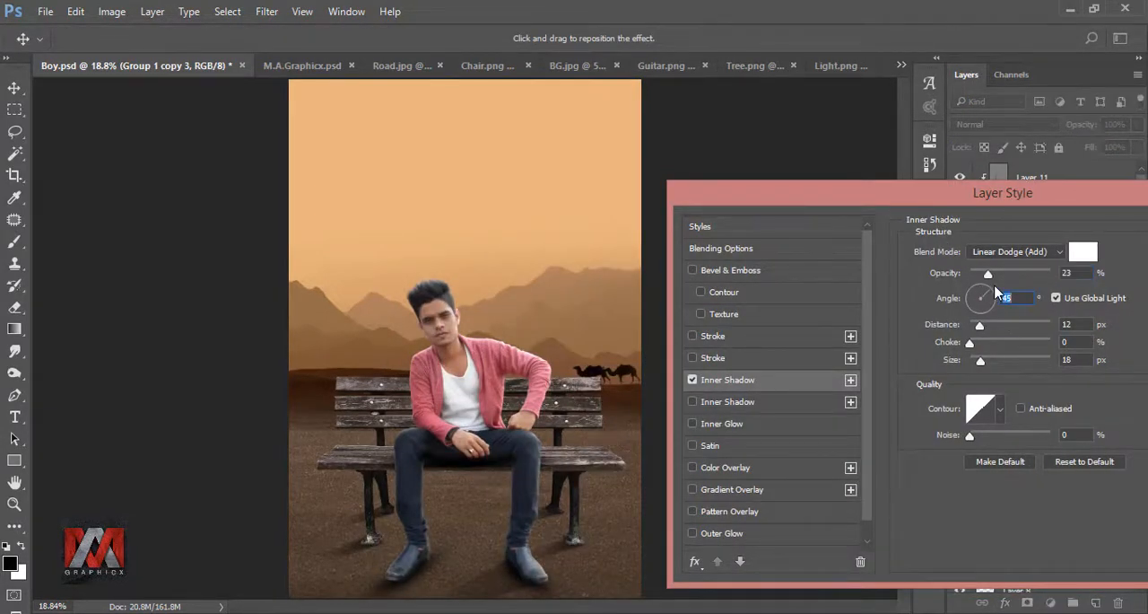
# Step: Change the man's Inner Shadow color to a pale yellow, apply the effect, and compare it hidden and shown
pyautogui.click(1085, 256)
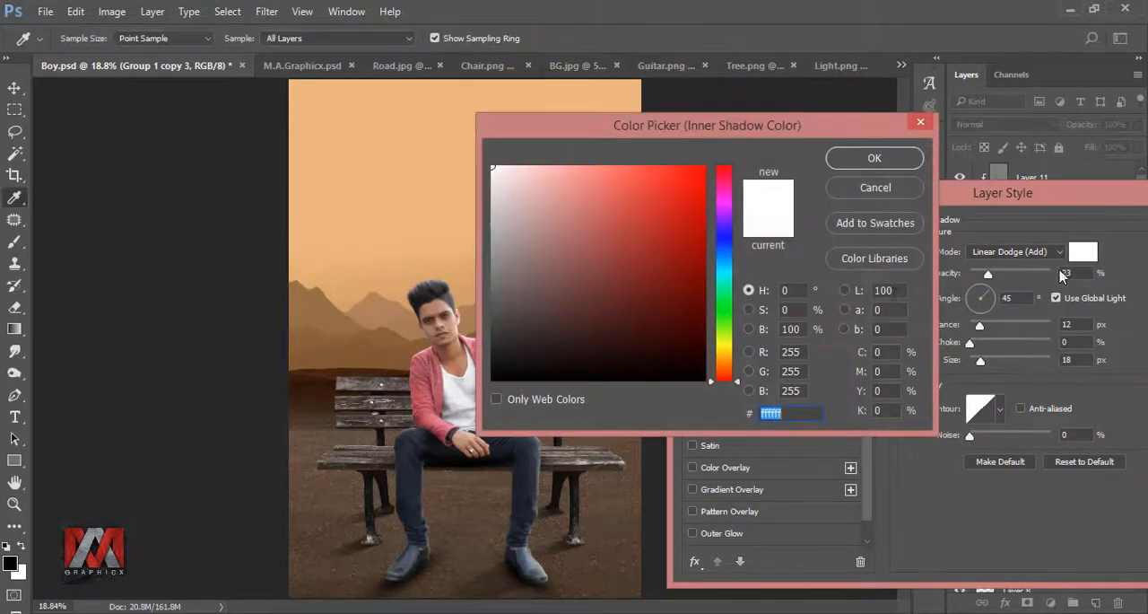
pyautogui.moveTo(727, 350); pyautogui.dragTo(728, 357)
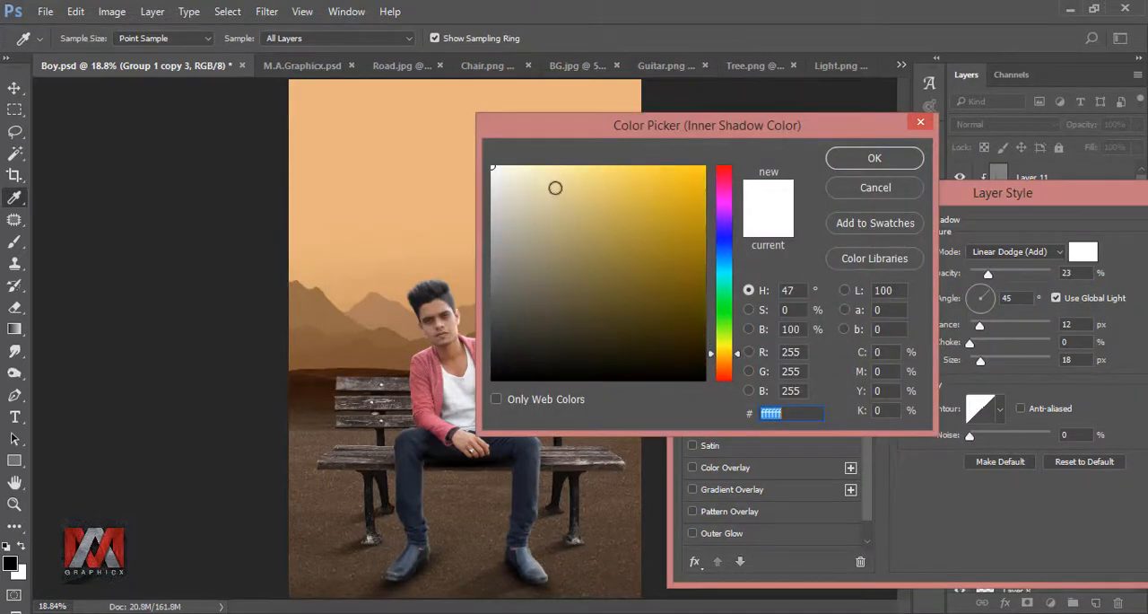
pyautogui.click(541, 171)
pyautogui.moveTo(595, 130); pyautogui.dragTo(797, 134)
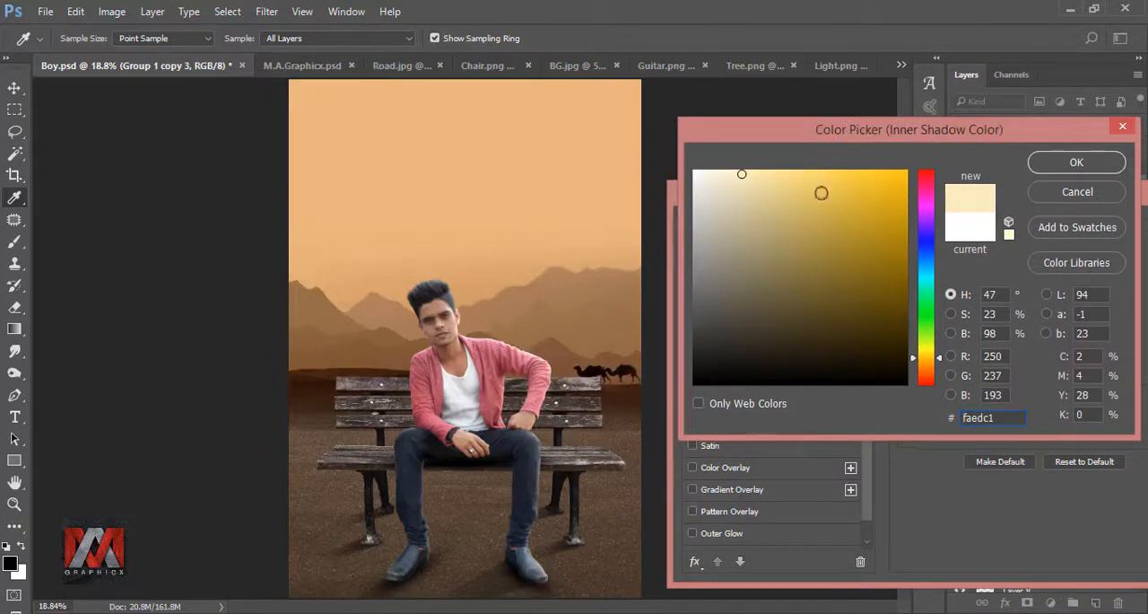
pyautogui.moveTo(744, 175); pyautogui.dragTo(750, 178)
pyautogui.click(1064, 168)
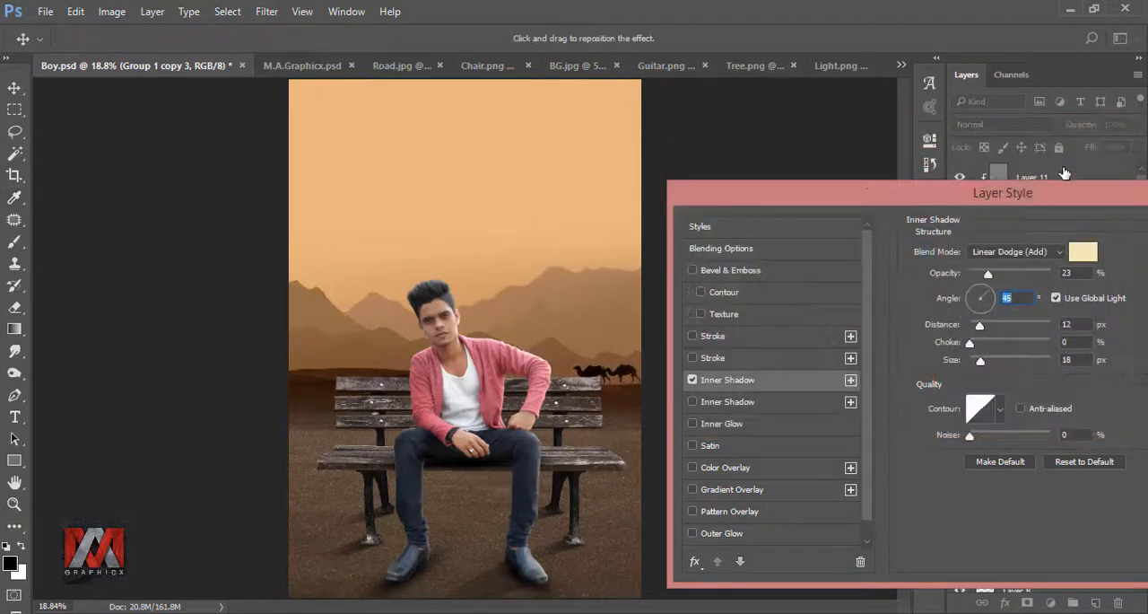
pyautogui.moveTo(1074, 192); pyautogui.dragTo(837, 151)
pyautogui.click(1031, 186)
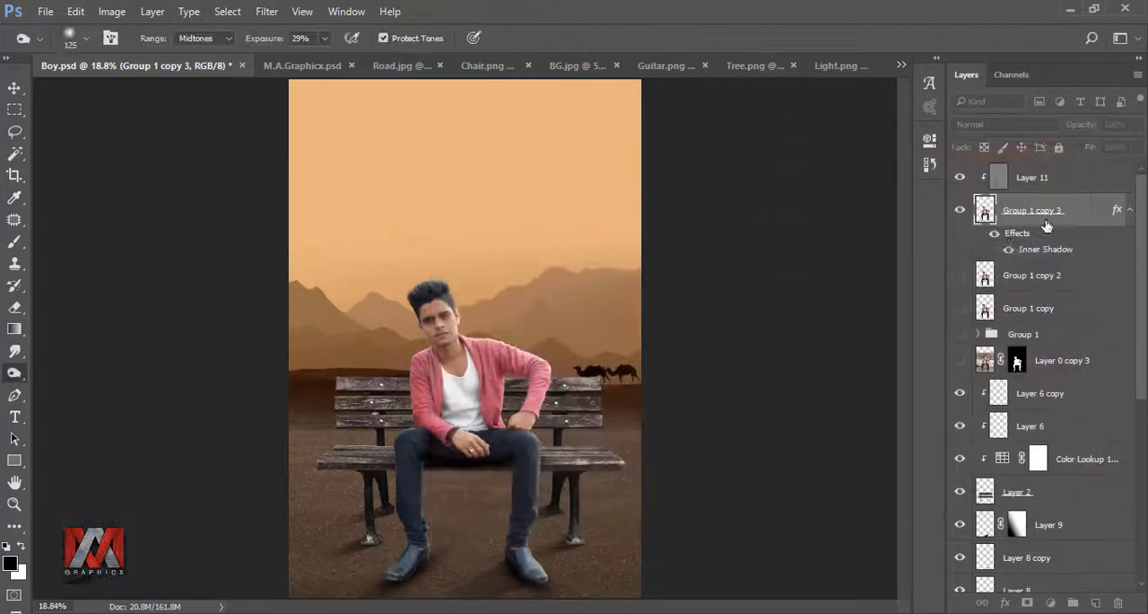
pyautogui.click(996, 234)
pyautogui.click(996, 233)
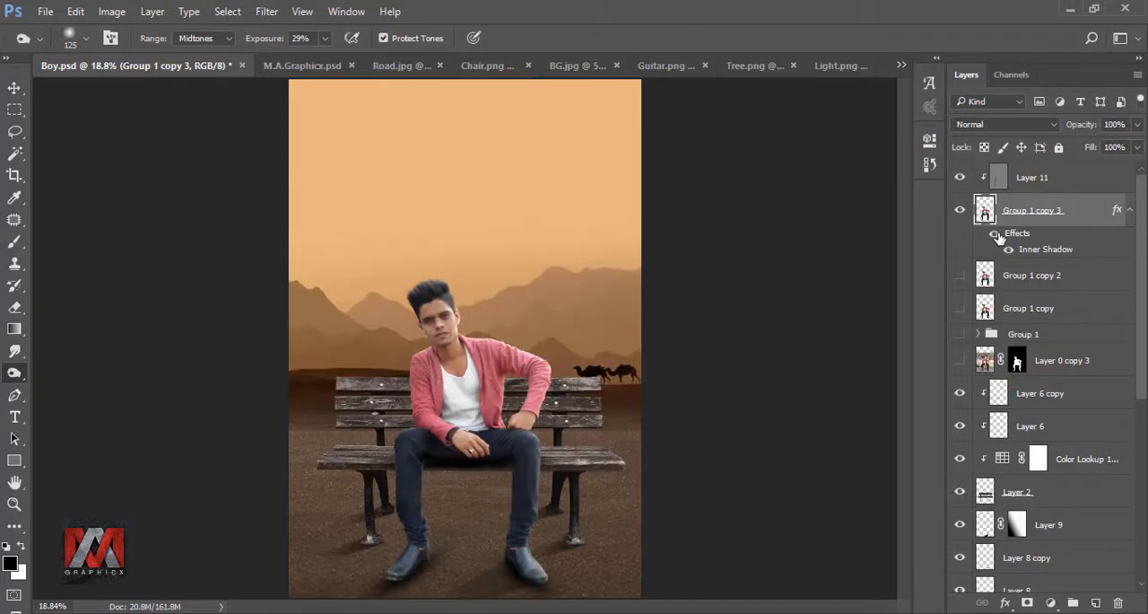
# Step: Convert the man's Inner Shadow effect into a separate clipped layer and select that layer
pyautogui.rightClick(1115, 212)
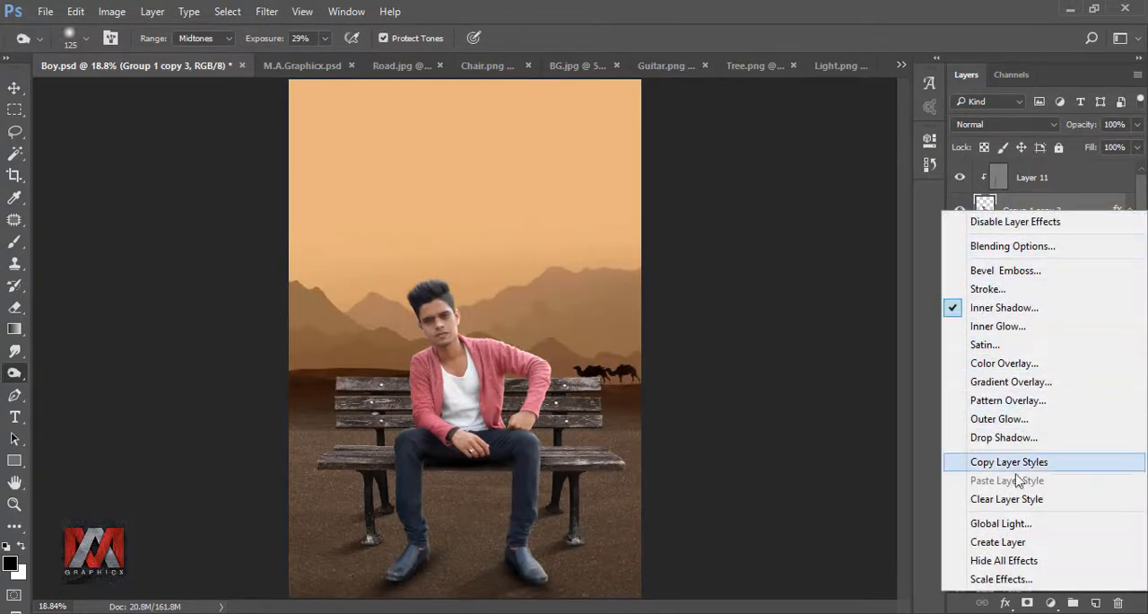
pyautogui.click(1018, 541)
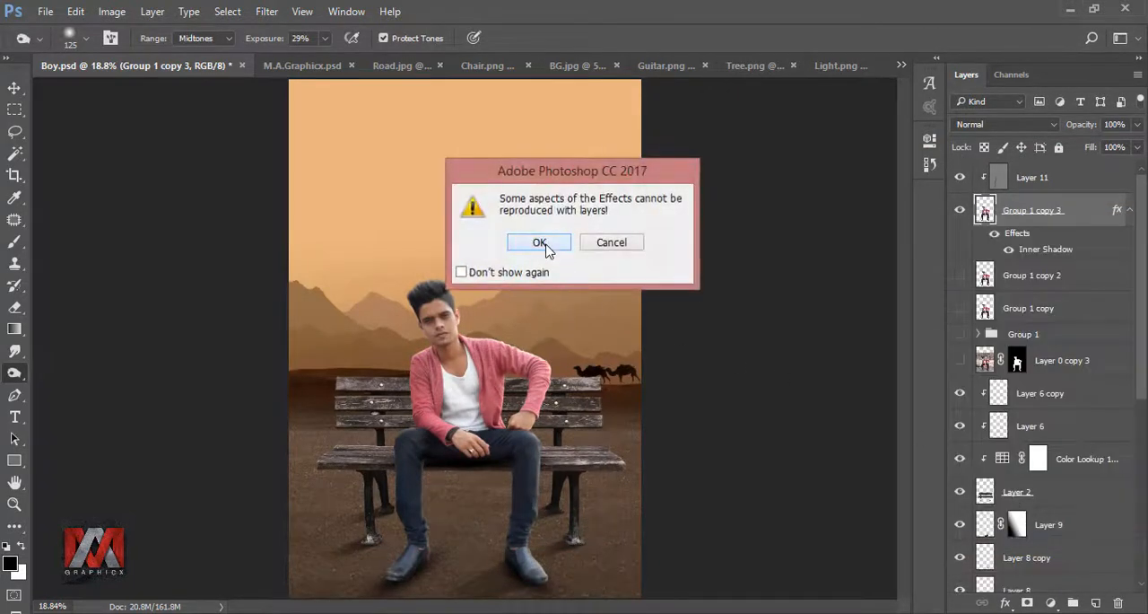
pyautogui.click(545, 246)
pyautogui.click(998, 210)
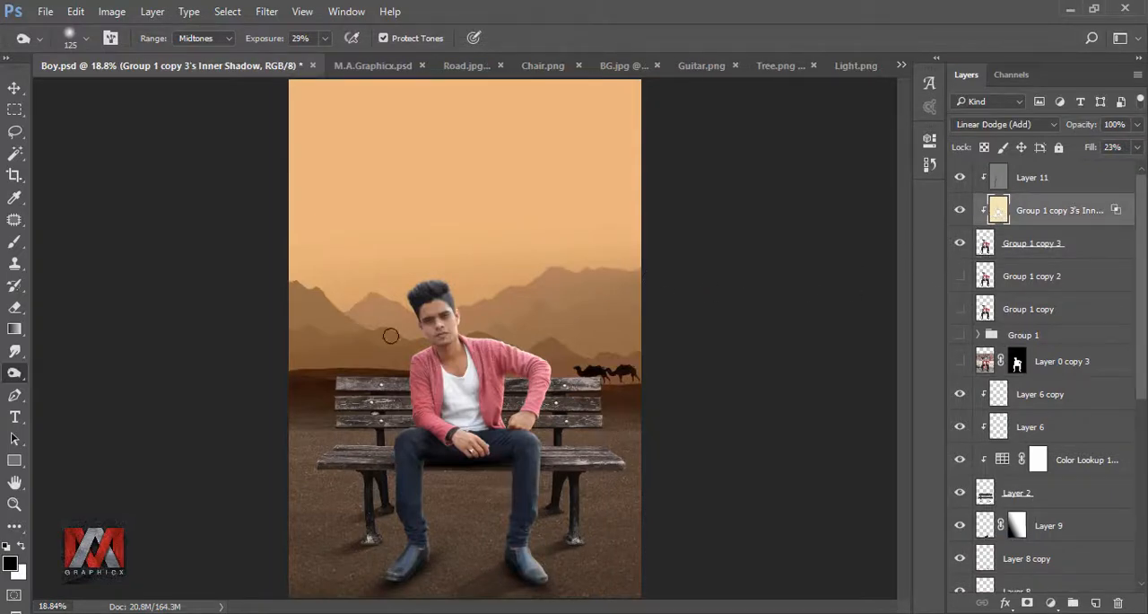
# Step: Erase unwanted rim light from the man's legs and shoes with a 125 px Eraser, and compare the highlight layer hidden and shown
pyautogui.click(19, 308)
pyautogui.scroll(7, 395, 520)
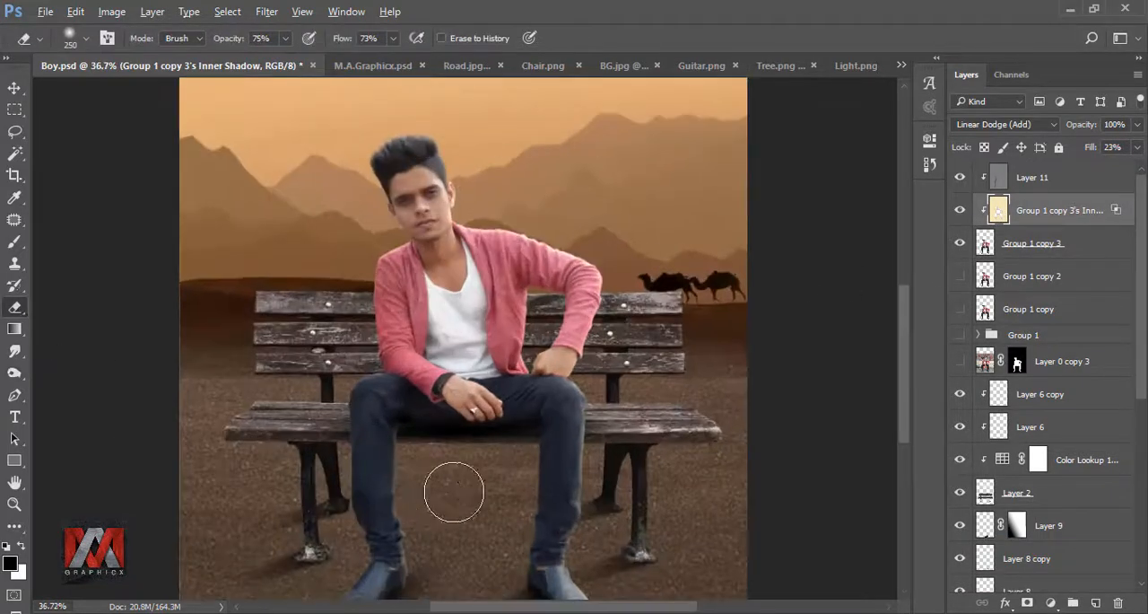
pyautogui.moveTo(524, 534); pyautogui.dragTo(507, 309)
pyautogui.press('[')
pyautogui.press('[')
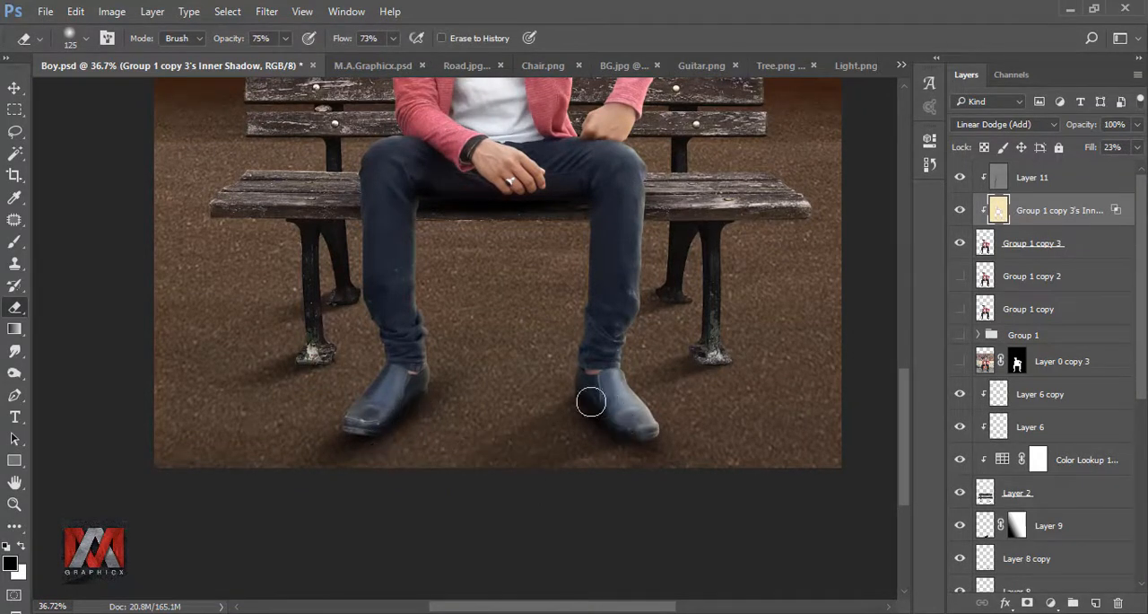
pyautogui.moveTo(556, 368); pyautogui.dragTo(548, 448)
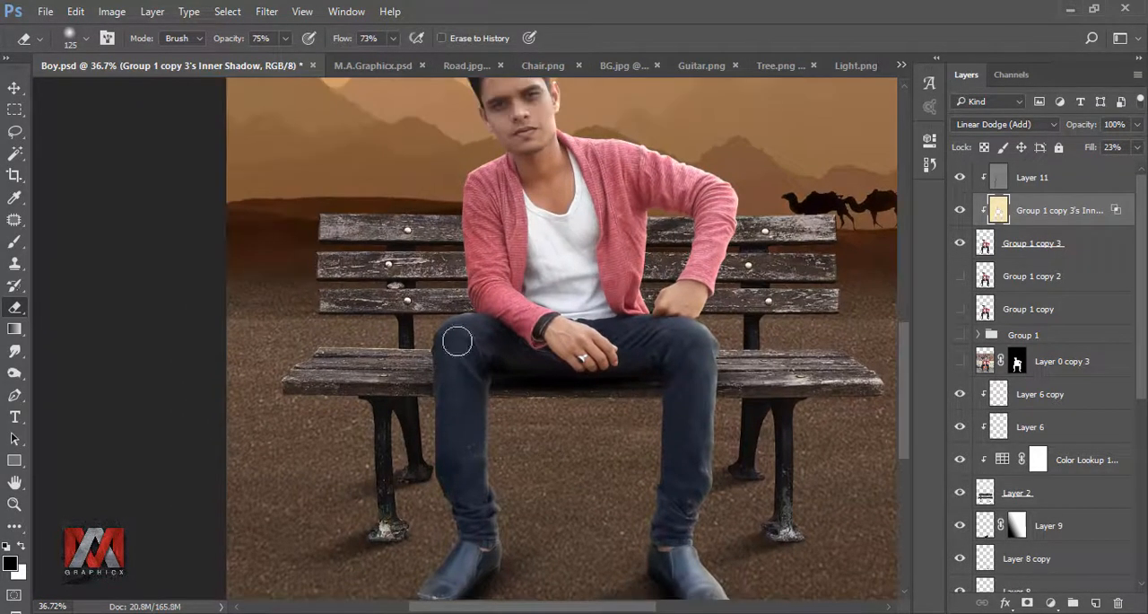
pyautogui.hotkey('ctrl', '0')
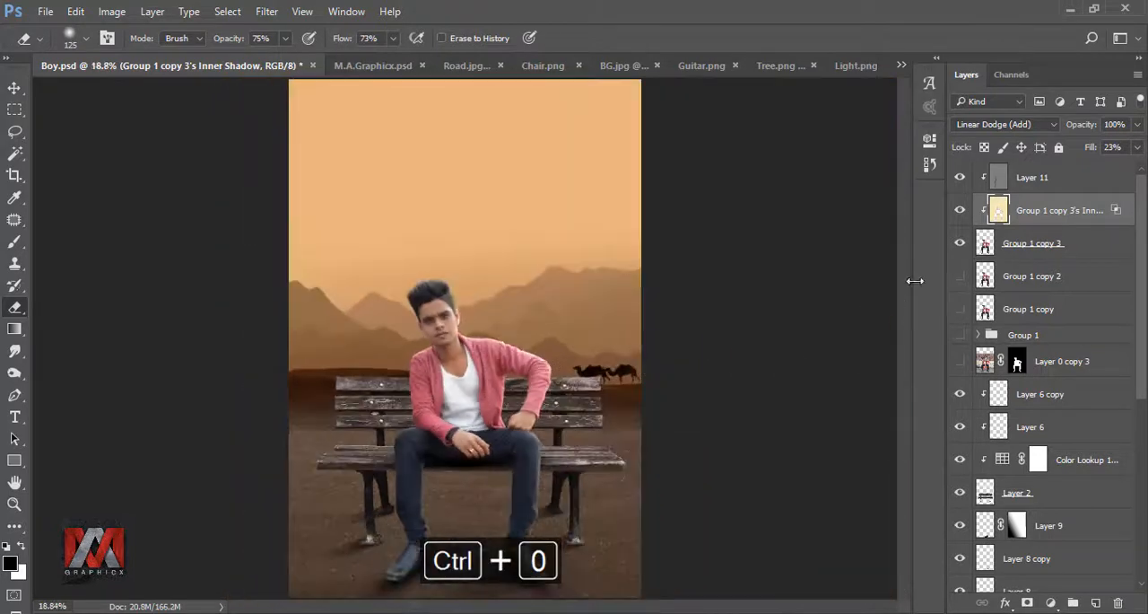
pyautogui.click(960, 209)
pyautogui.click(960, 209)
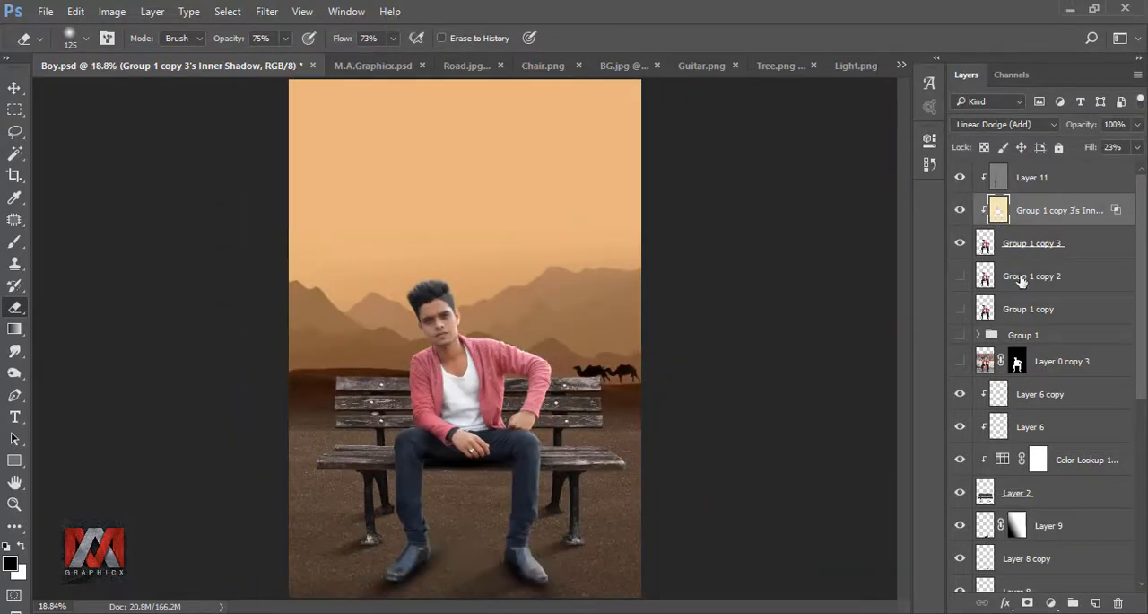
# Step: Apply the same pale yellow 45° Inner Shadow in Linear Dodge (Add) to the bench layer and compare it hidden and shown
pyautogui.click(987, 491)
pyautogui.click(1006, 603)
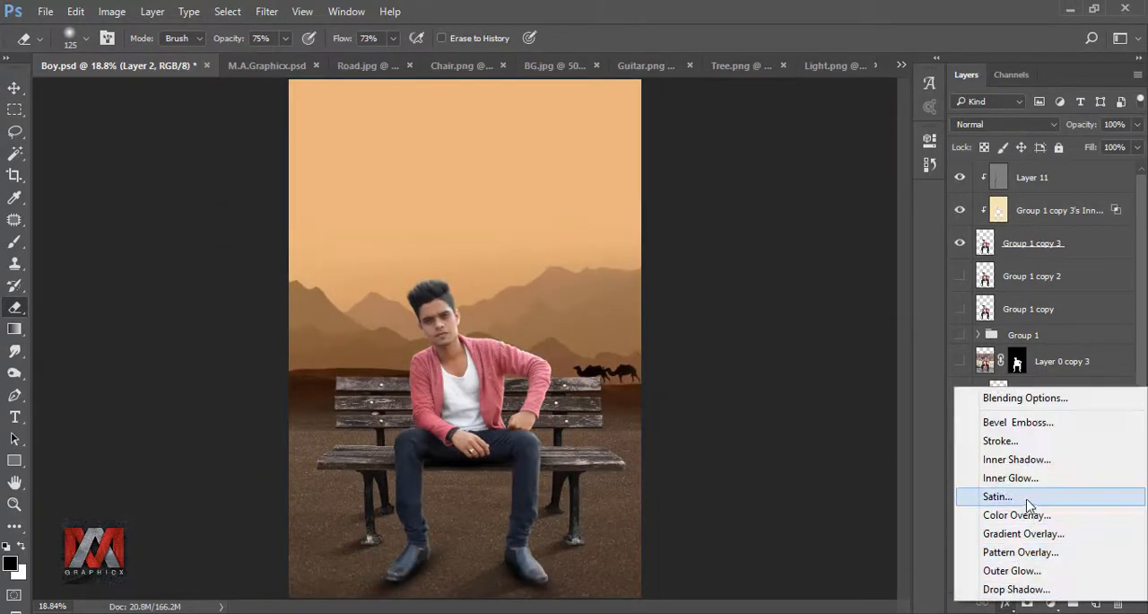
pyautogui.click(1029, 457)
pyautogui.moveTo(671, 156); pyautogui.dragTo(901, 152)
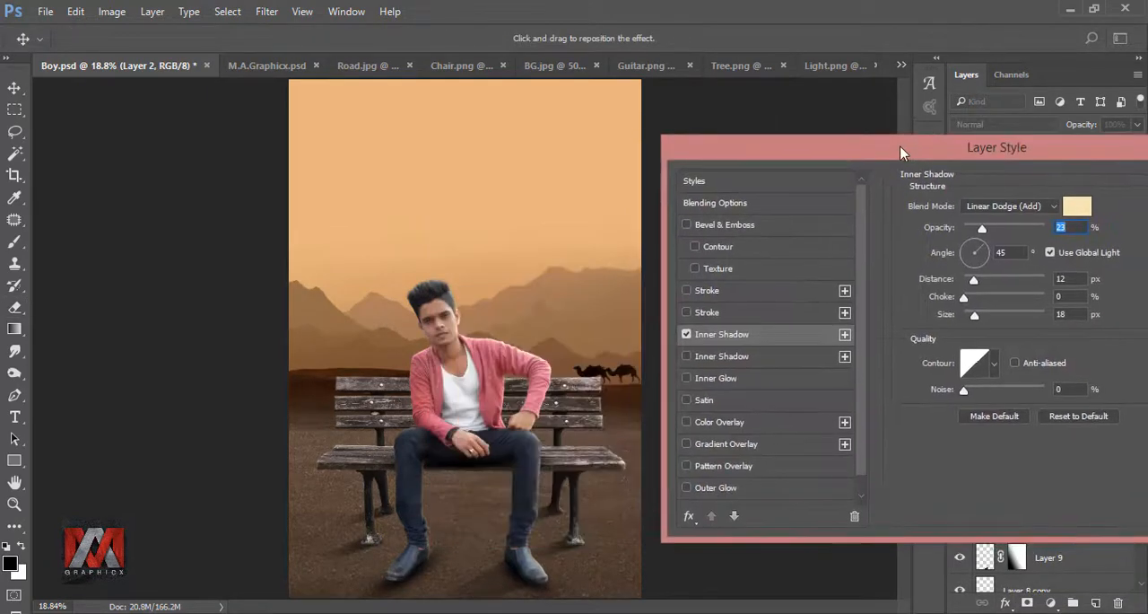
pyautogui.click(687, 335)
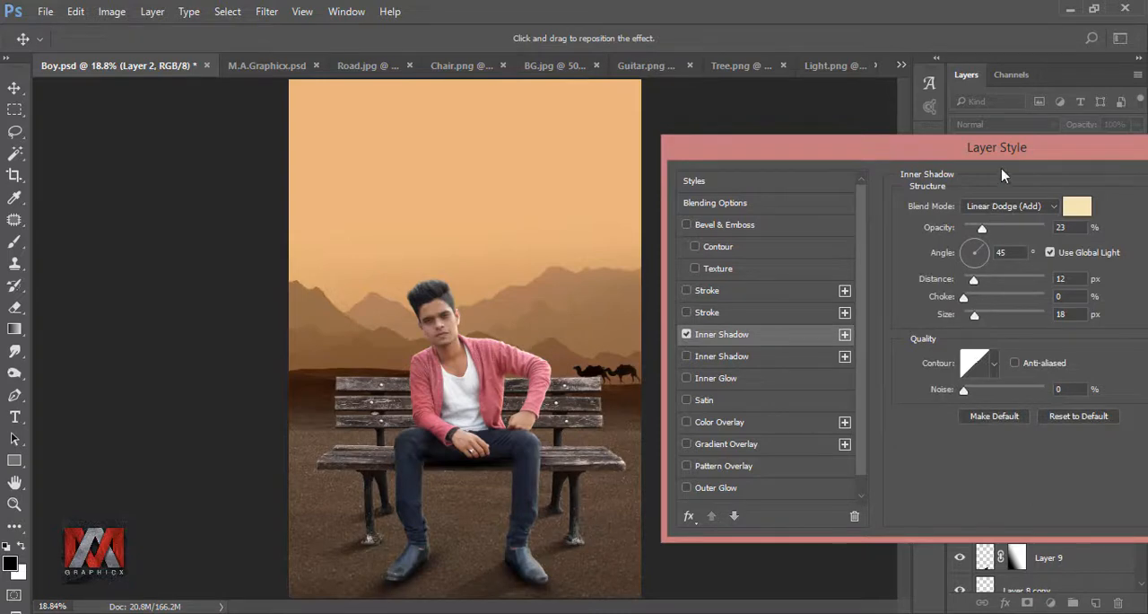
pyautogui.moveTo(1001, 168); pyautogui.dragTo(733, 171)
pyautogui.click(996, 182)
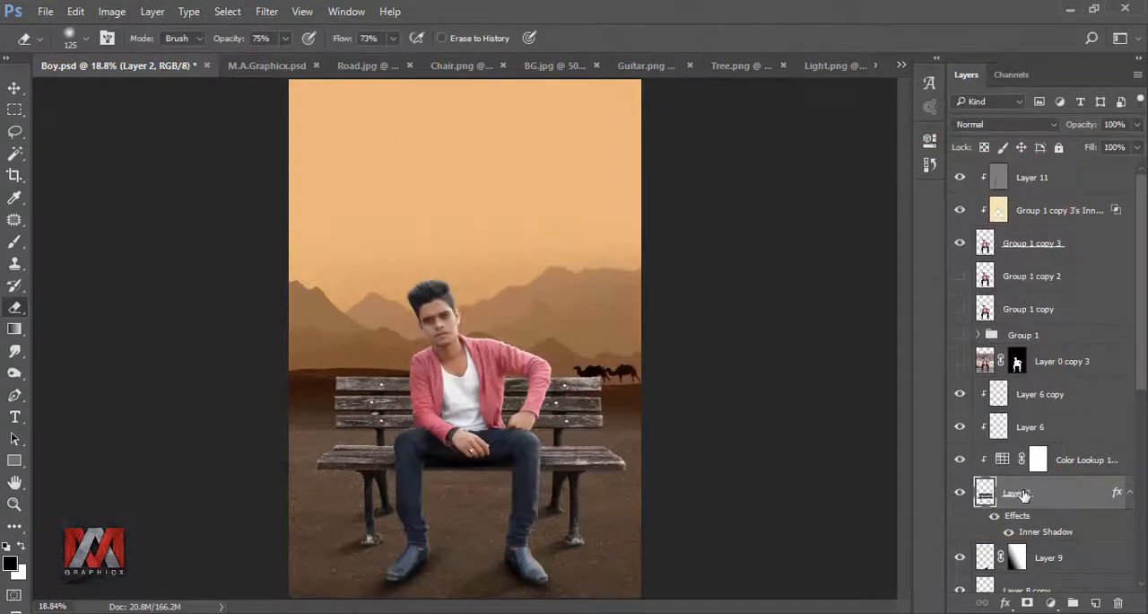
pyautogui.click(998, 518)
pyautogui.click(996, 519)
# Step: Convert the bench's Inner Shadow effect into a separate clipped layer and select that layer
pyautogui.rightClick(1014, 523)
pyautogui.click(986, 470)
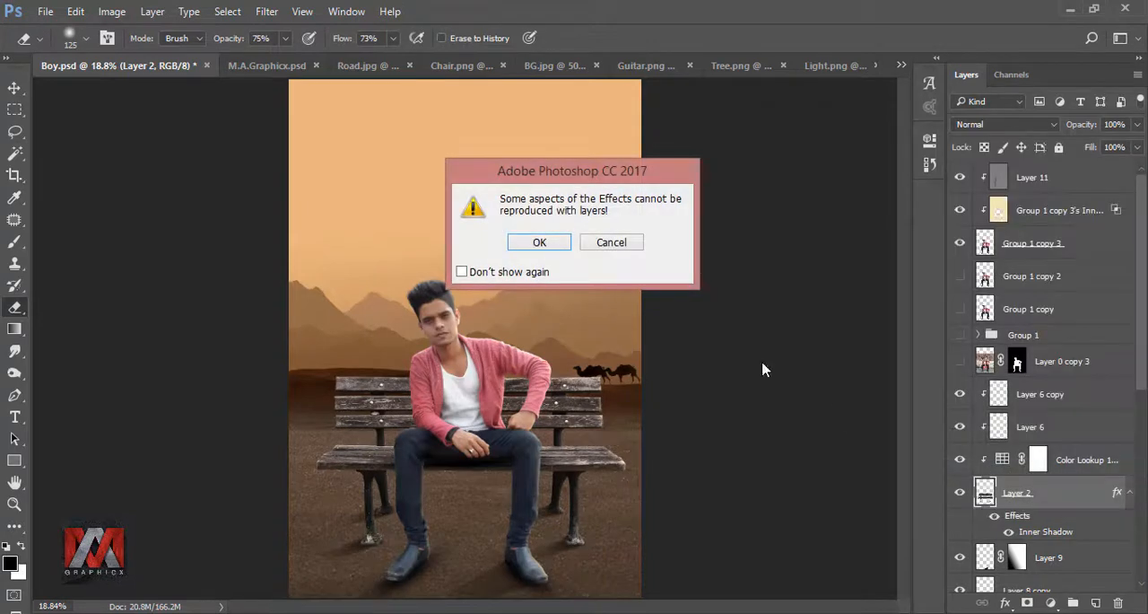
pyautogui.click(539, 244)
pyautogui.click(996, 491)
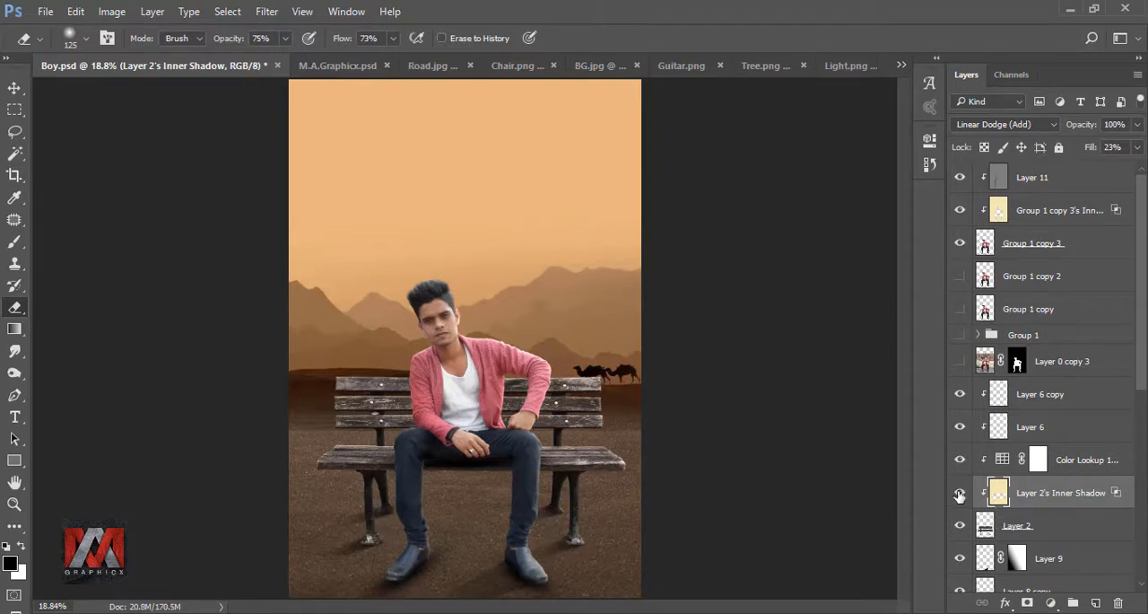
# Step: Bring the guitar's Layer 0 from Guitar.png into Boy.psd as a new layer above Layer 11
pyautogui.click(959, 493)
pyautogui.click(959, 493)
pyautogui.click(999, 180)
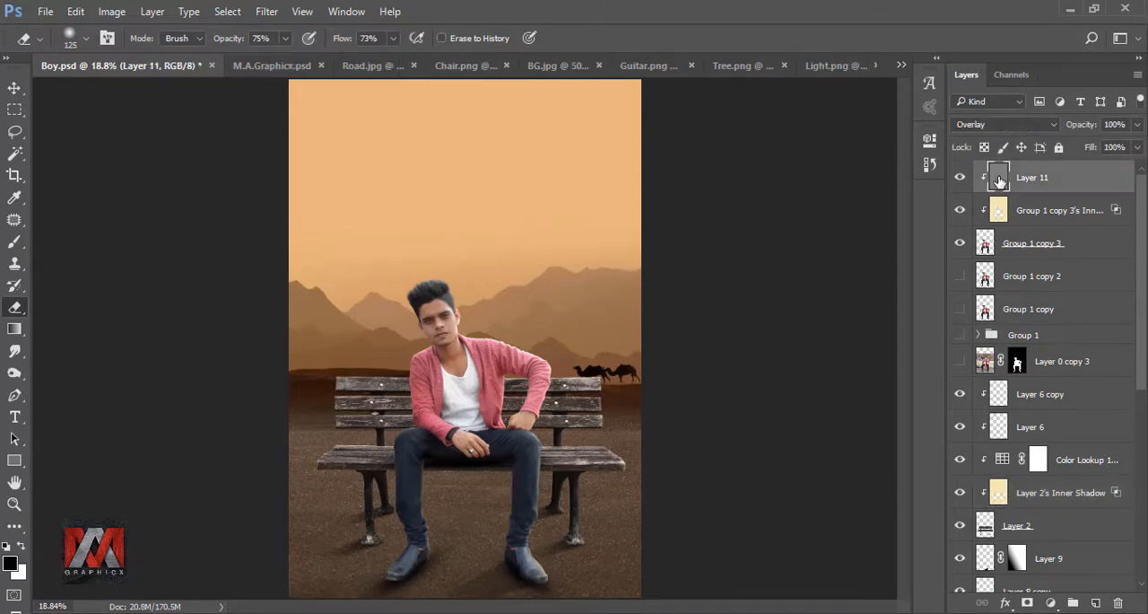
pyautogui.click(652, 66)
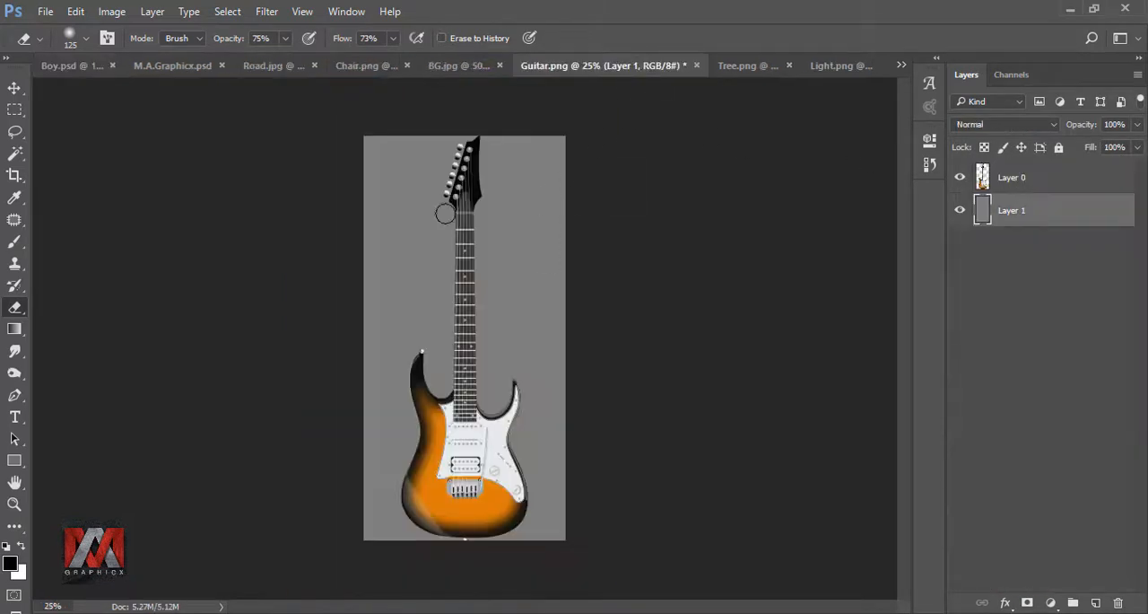
pyautogui.click(14, 88)
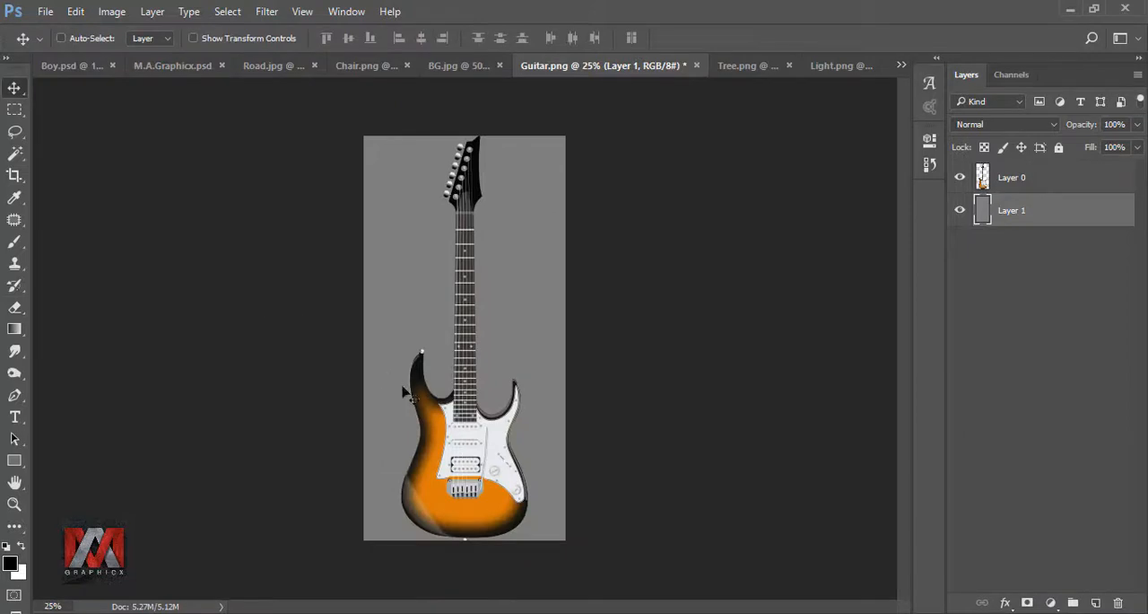
pyautogui.click(983, 179)
pyautogui.moveTo(506, 446); pyautogui.dragTo(474, 501)
# Step: Scale the guitar to about 89%, rotate it about 4.3° clockwise and stand it between the man's legs
pyautogui.hotkey('ctrl', 't')
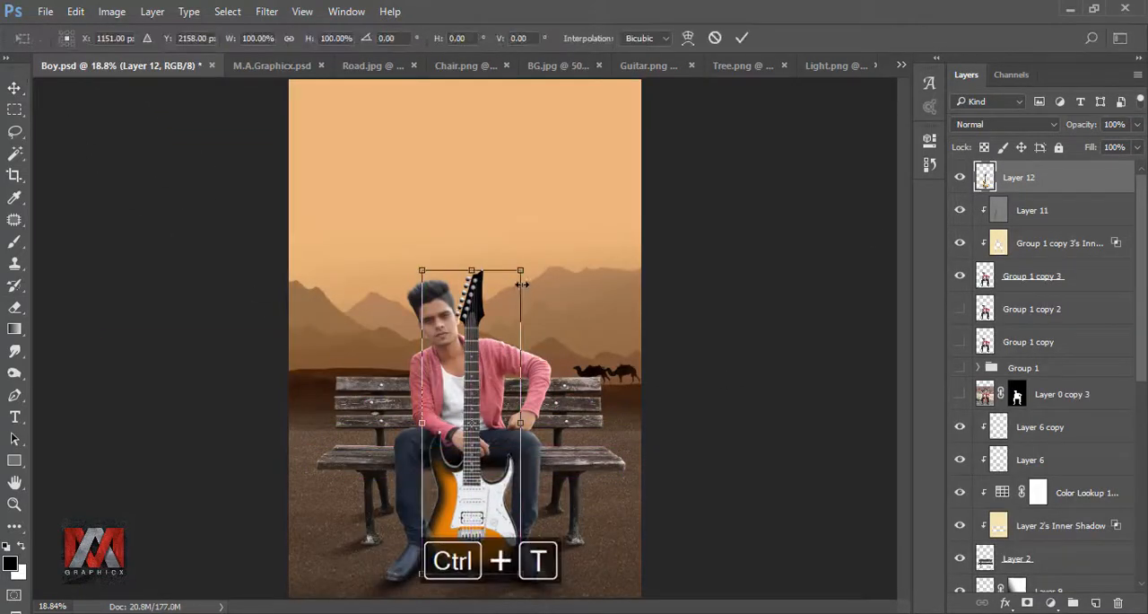
pyautogui.moveTo(520, 270); pyautogui.dragTo(509, 303)
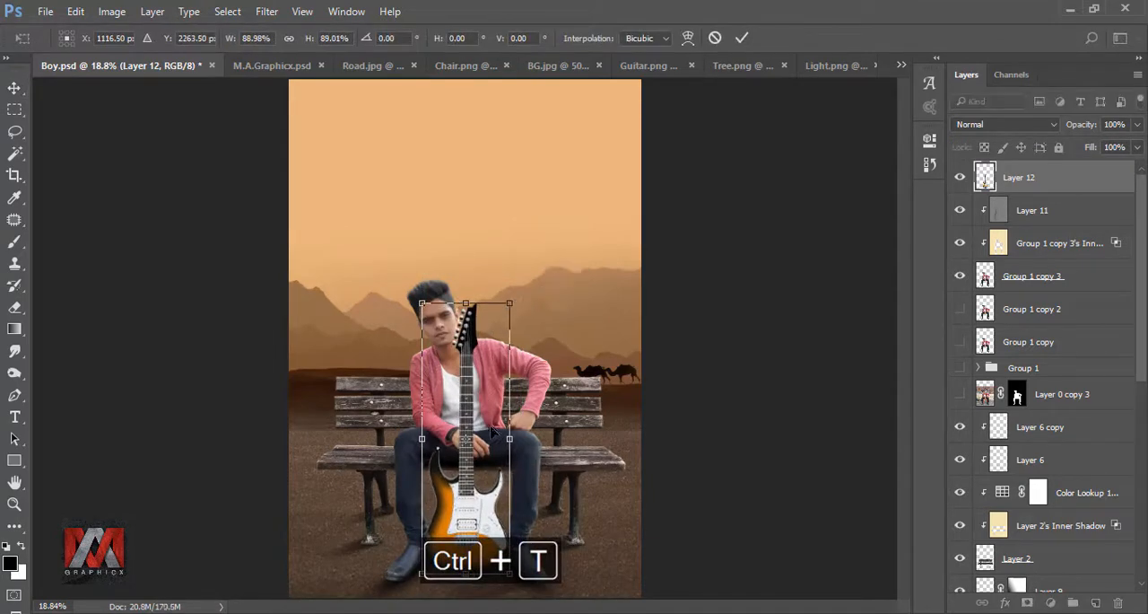
pyautogui.click(741, 38)
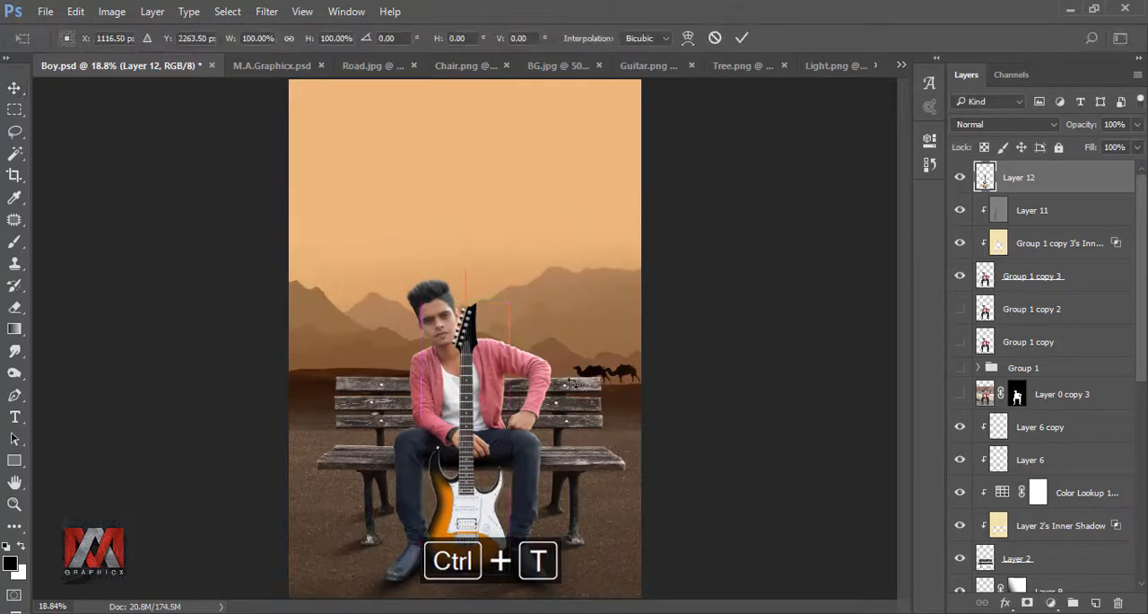
pyautogui.hotkey('ctrl', 't')
pyautogui.moveTo(608, 332); pyautogui.dragTo(618, 345)
pyautogui.moveTo(478, 394); pyautogui.dragTo(486, 402)
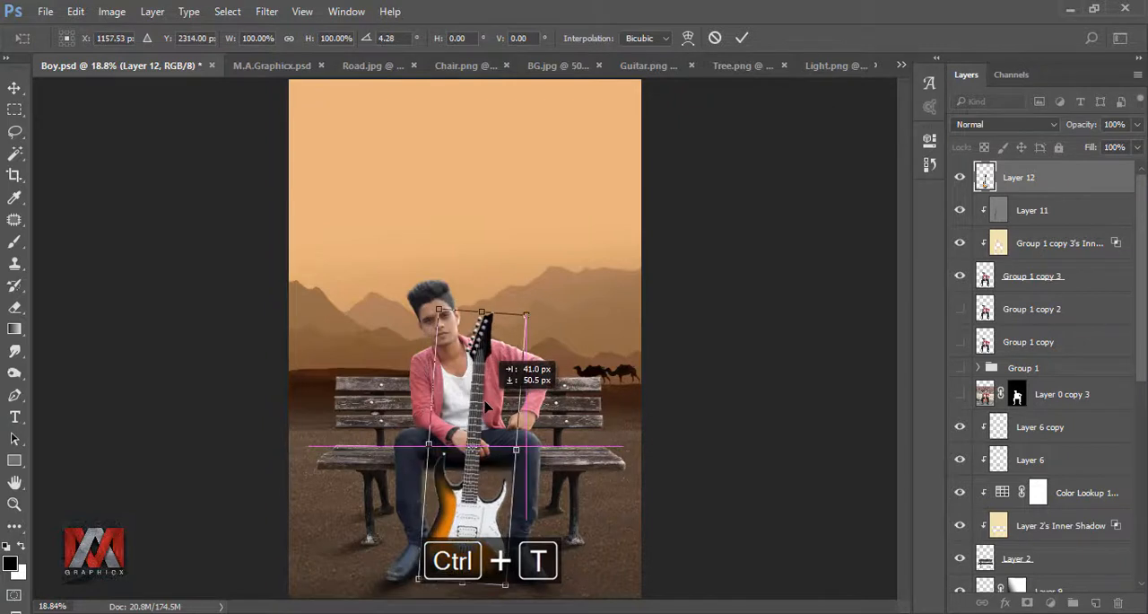
pyautogui.click(742, 37)
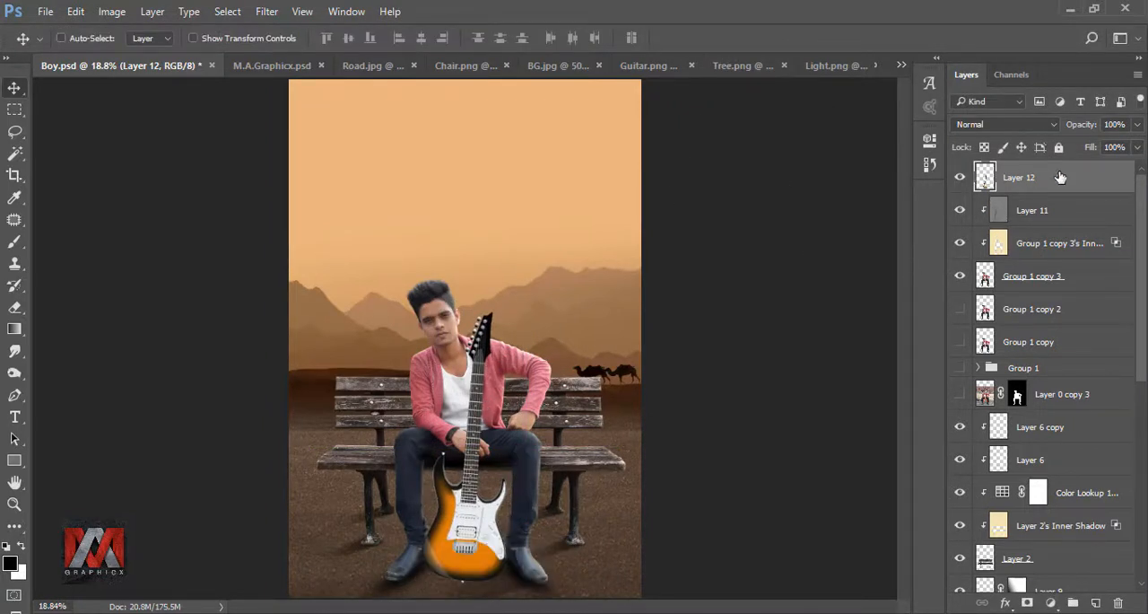
# Step: Lower the guitar layer's opacity to 51% so the hand shows through
pyautogui.click(1137, 125)
pyautogui.moveTo(1136, 147); pyautogui.dragTo(1099, 148)
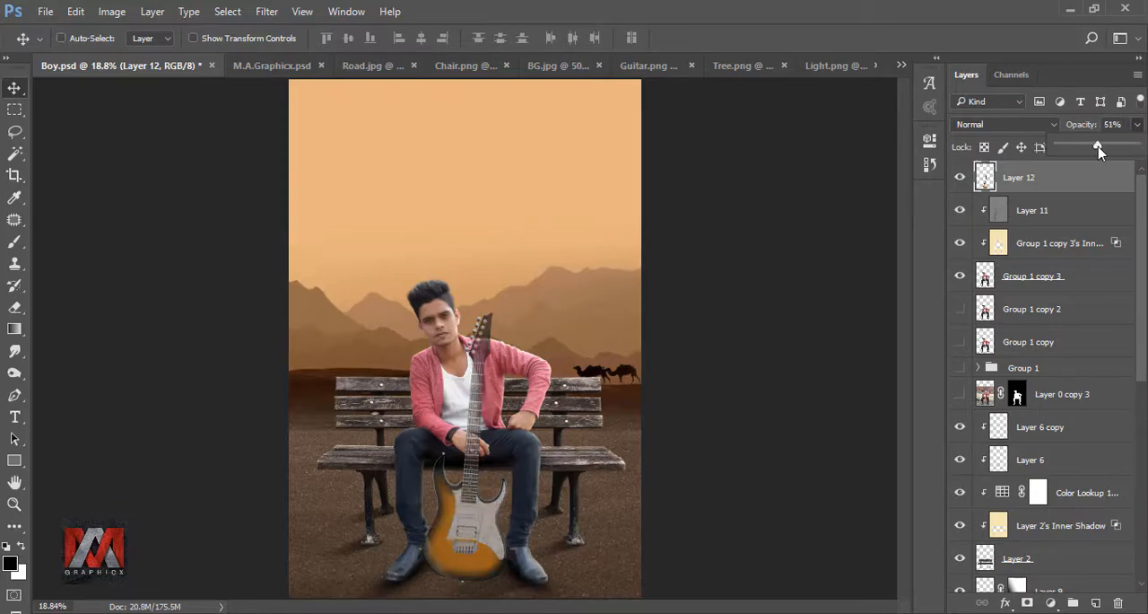
pyautogui.click(985, 179)
# Step: Start a pen path along the upper edge of the man's hand where the guitar neck covers it
pyautogui.scroll(10, 475, 484)
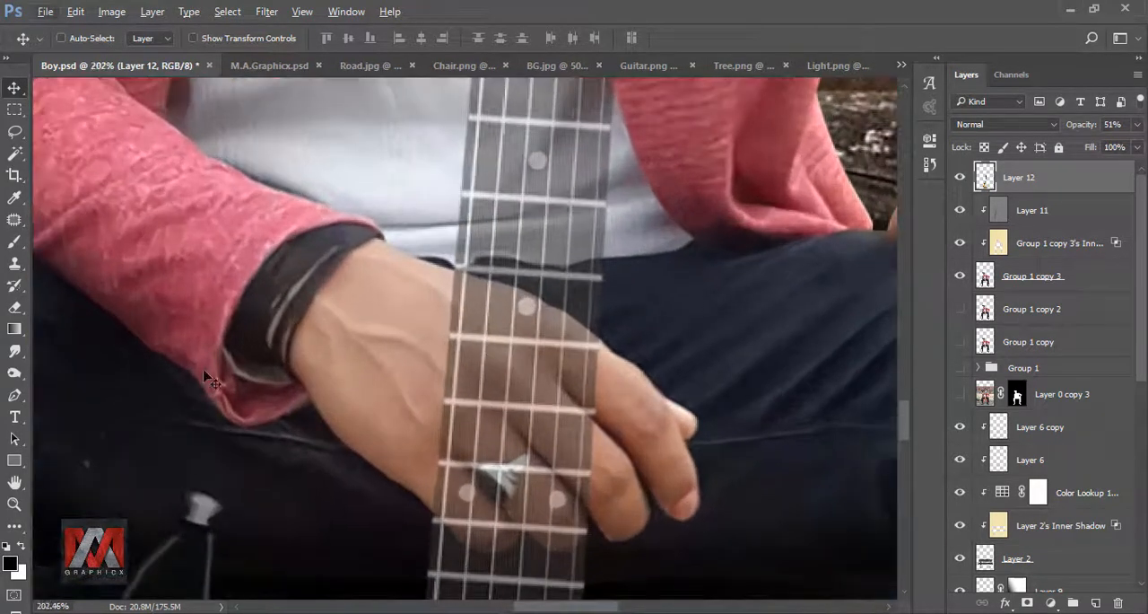
pyautogui.click(14, 396)
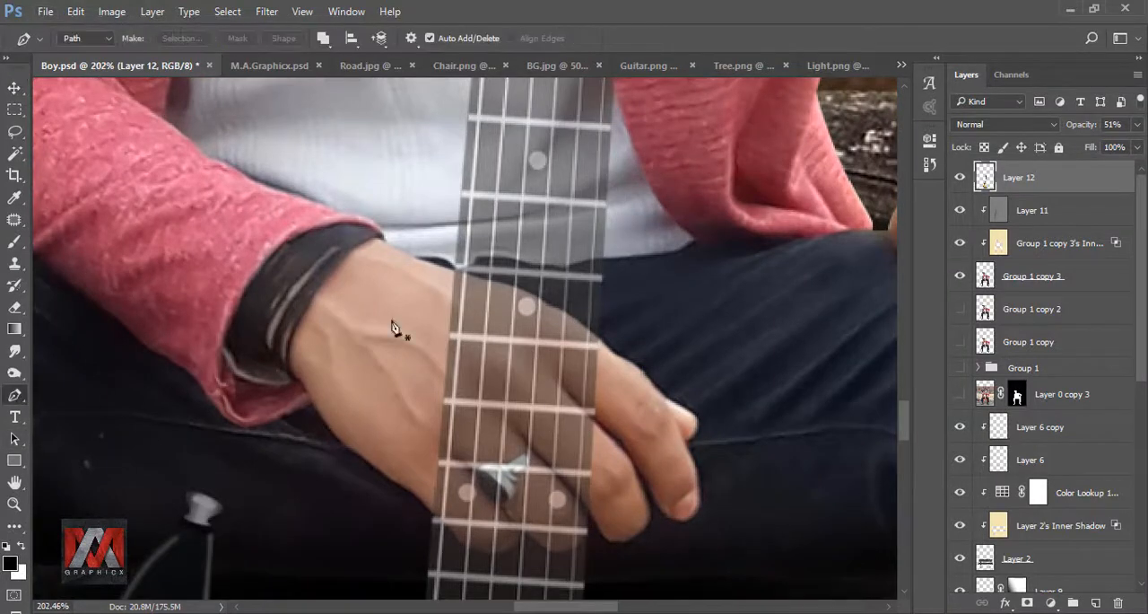
pyautogui.scroll(5, 448, 296)
pyautogui.click(413, 265)
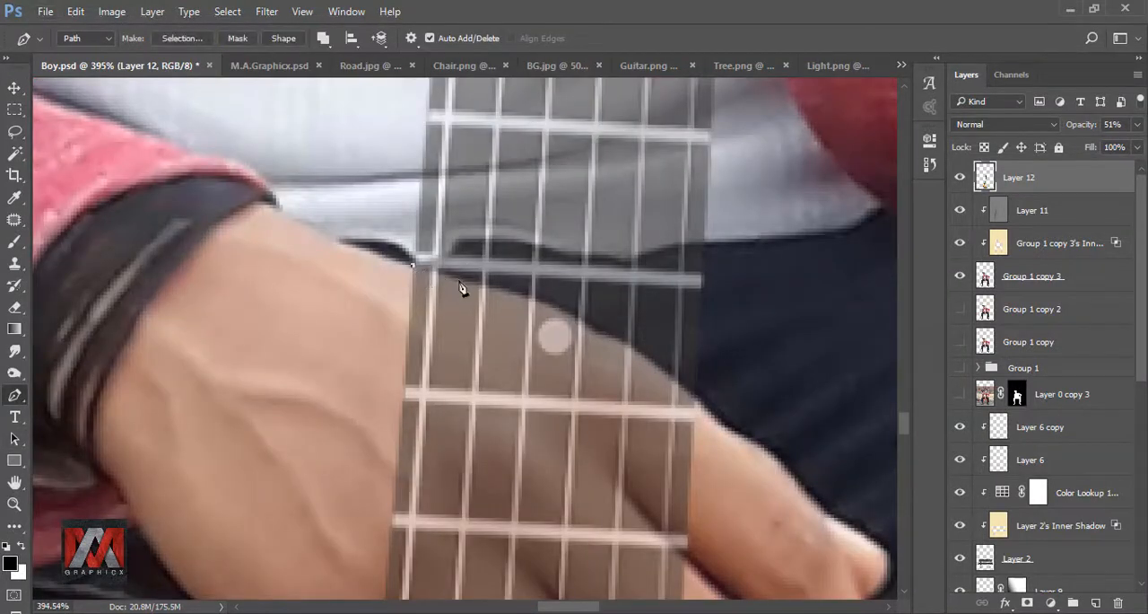
pyautogui.moveTo(534, 301); pyautogui.dragTo(466, 224)
pyautogui.moveTo(500, 238); pyautogui.dragTo(513, 249)
pyautogui.click(633, 326)
pyautogui.moveTo(645, 425); pyautogui.dragTo(630, 225)
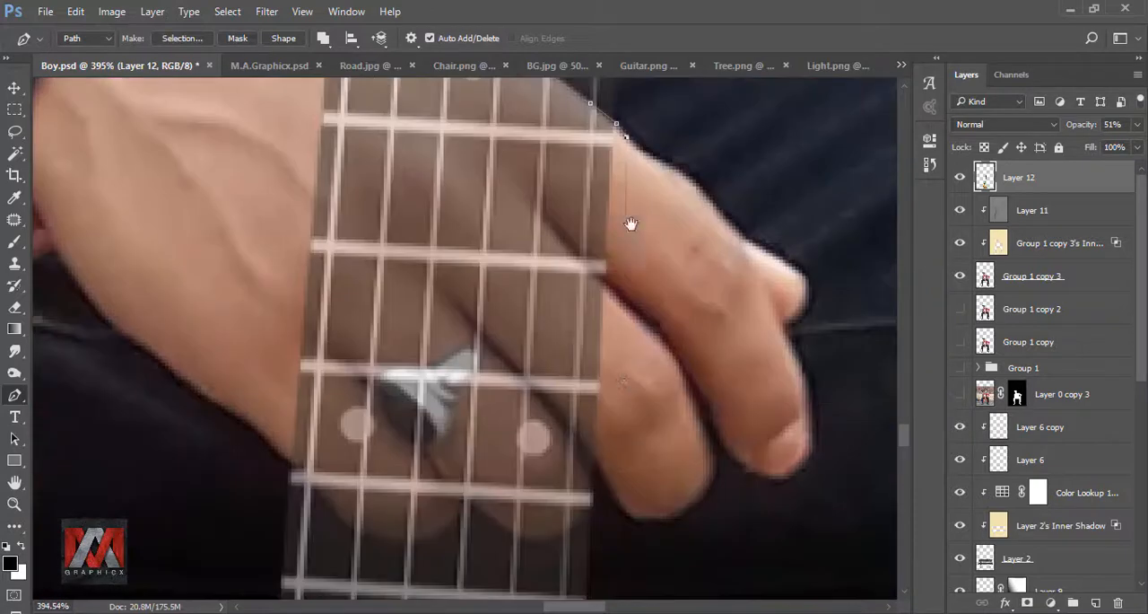
# Step: Continue the pen path down over the fingers beside the neck and around the first covered fingertip
pyautogui.click(620, 381)
pyautogui.moveTo(628, 466); pyautogui.dragTo(622, 301)
pyautogui.click(605, 348)
pyautogui.click(581, 345)
pyautogui.moveTo(565, 360); pyautogui.dragTo(553, 371)
pyautogui.moveTo(522, 375); pyautogui.dragTo(510, 373)
pyautogui.click(469, 340)
pyautogui.click(456, 331)
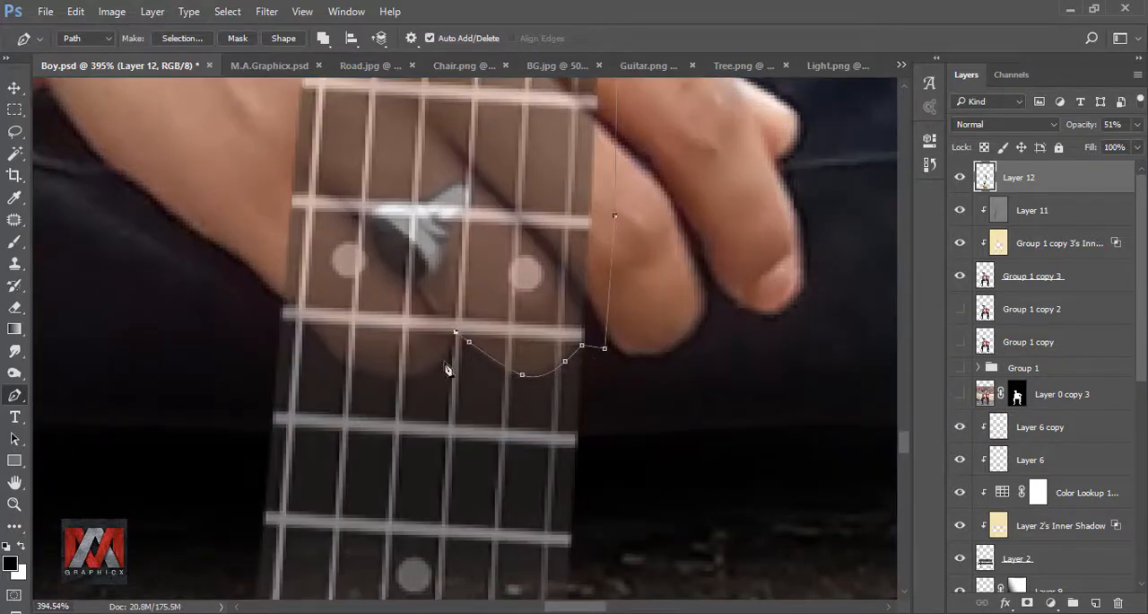
# Step: Trace the second covered fingertip, follow the wrist side of the neck upward and close the pen path
pyautogui.moveTo(442, 364); pyautogui.dragTo(430, 374)
pyautogui.moveTo(373, 371); pyautogui.dragTo(349, 366)
pyautogui.click(329, 351)
pyautogui.click(316, 331)
pyautogui.click(289, 300)
pyautogui.click(280, 292)
pyautogui.moveTo(282, 274); pyautogui.dragTo(259, 462)
pyautogui.click(283, 195)
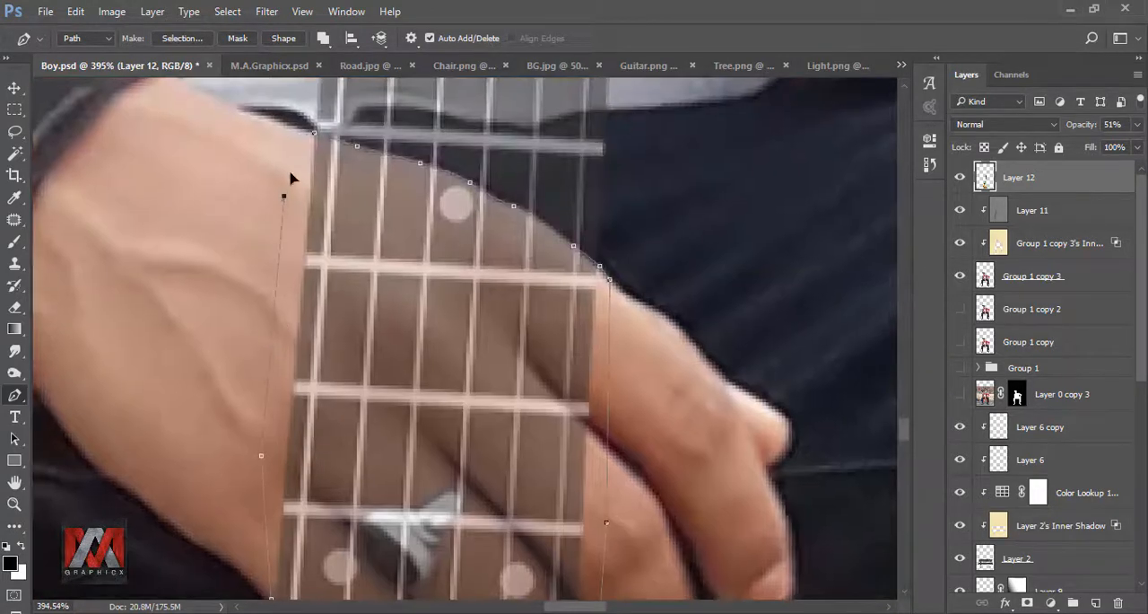
pyautogui.click(314, 139)
# Step: Turn the hand path into a selection with 0 px feather, delete the guitar inside it and deselect
pyautogui.rightClick(311, 184)
pyautogui.click(380, 261)
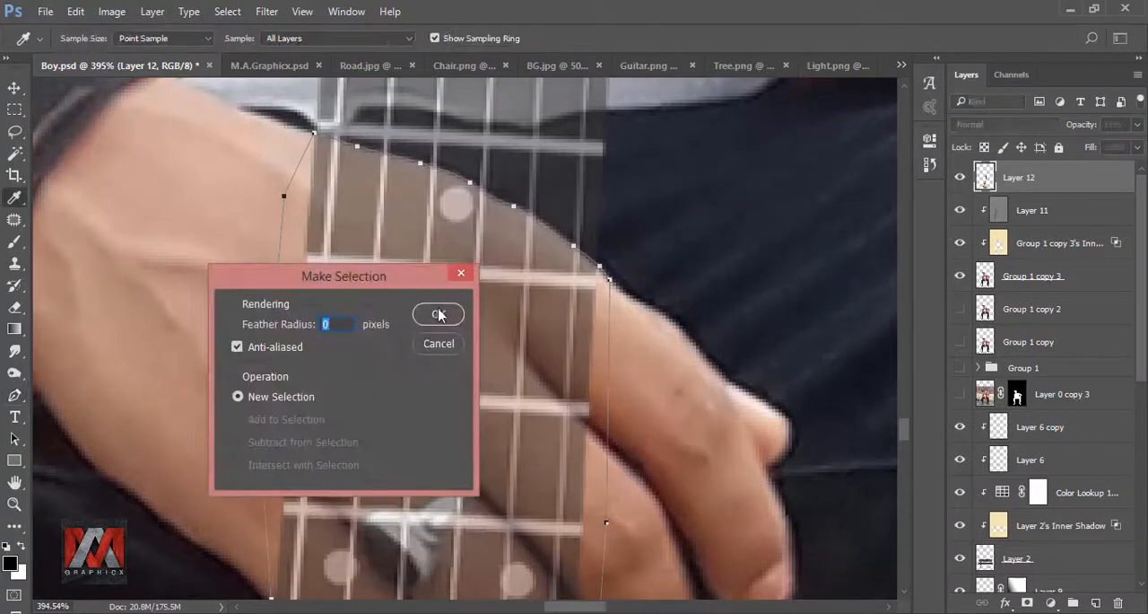
pyautogui.click(437, 313)
pyautogui.press('Delete')
pyautogui.hotkey('ctrl', 'd')
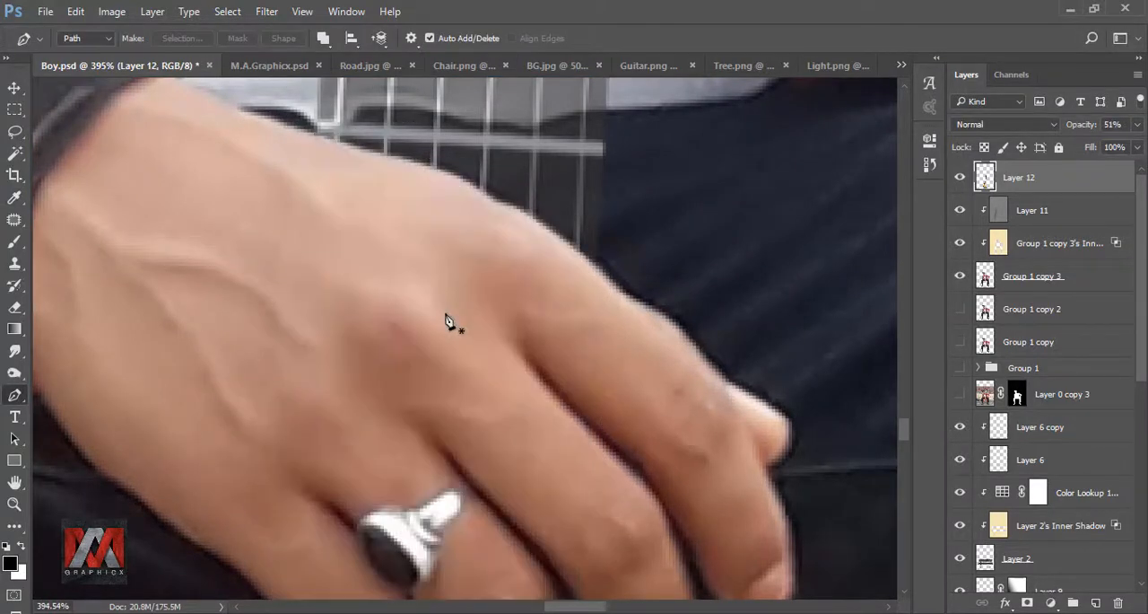
# Step: Set the guitar layer's opacity back to 100%
pyautogui.hotkey('ctrl', '-')
pyautogui.hotkey('ctrl', '0')
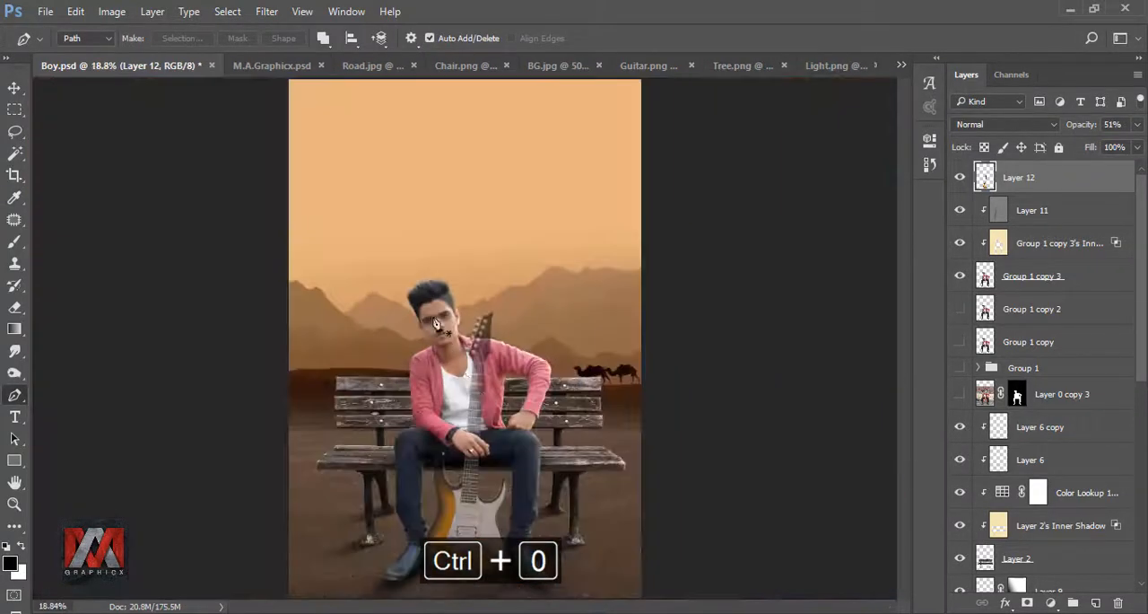
pyautogui.click(1137, 125)
pyautogui.moveTo(1096, 149); pyautogui.dragTo(1132, 180)
pyautogui.click(985, 179)
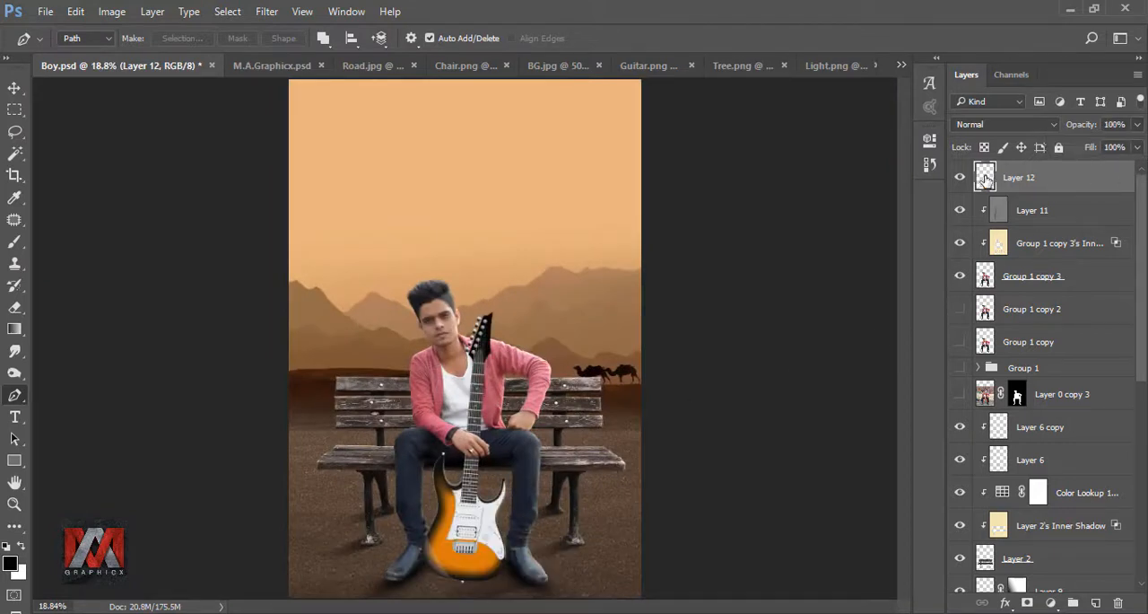
# Step: Add a new layer beneath the guitar and draw a closed, slanted pen path from the guitar's base past the canvas's lower edge
pyautogui.click(1000, 211)
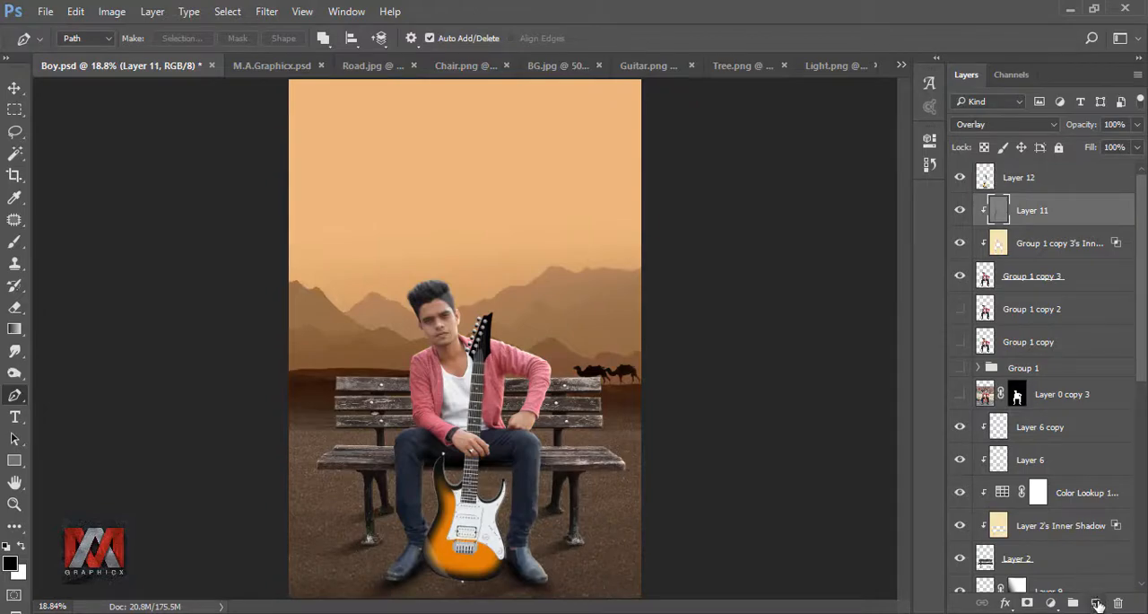
pyautogui.click(1098, 603)
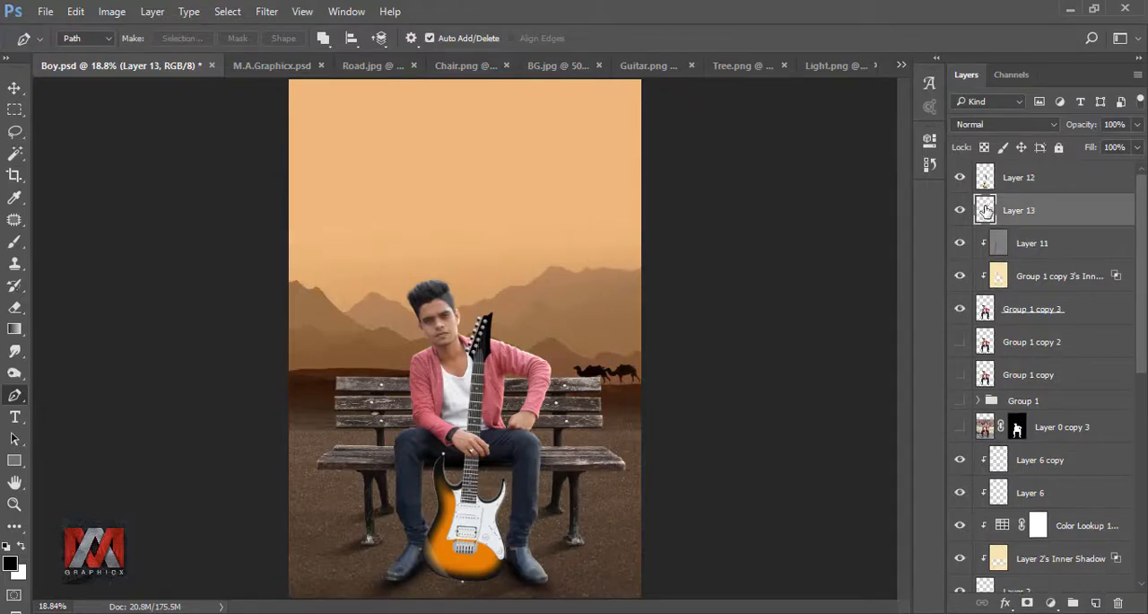
pyautogui.scroll(6, 489, 584)
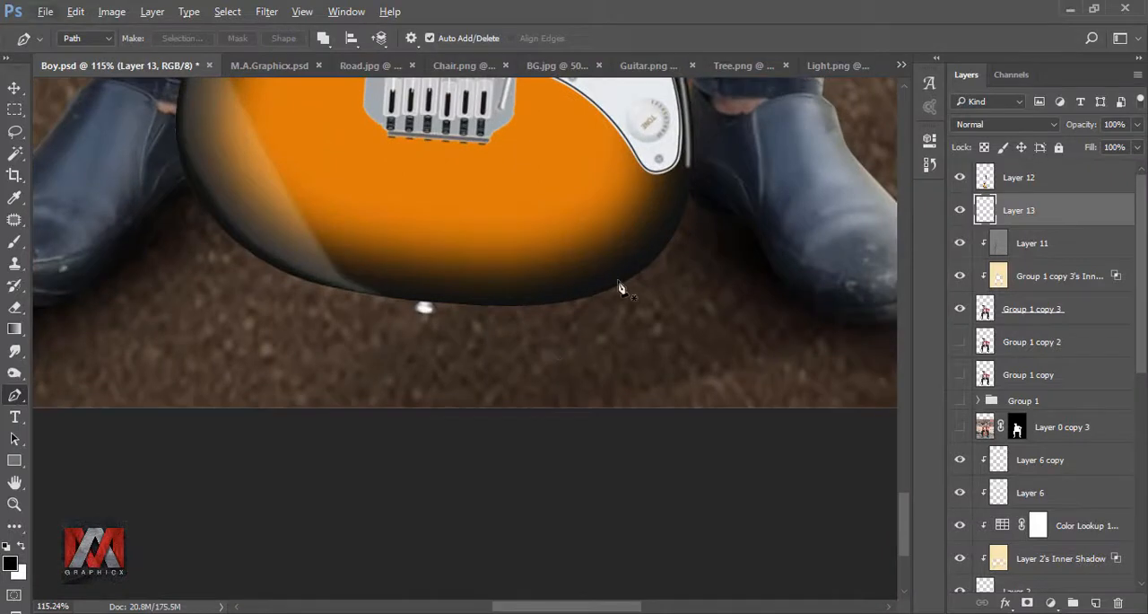
pyautogui.click(617, 279)
pyautogui.click(404, 444)
pyautogui.click(46, 432)
pyautogui.moveTo(46, 400); pyautogui.dragTo(178, 436)
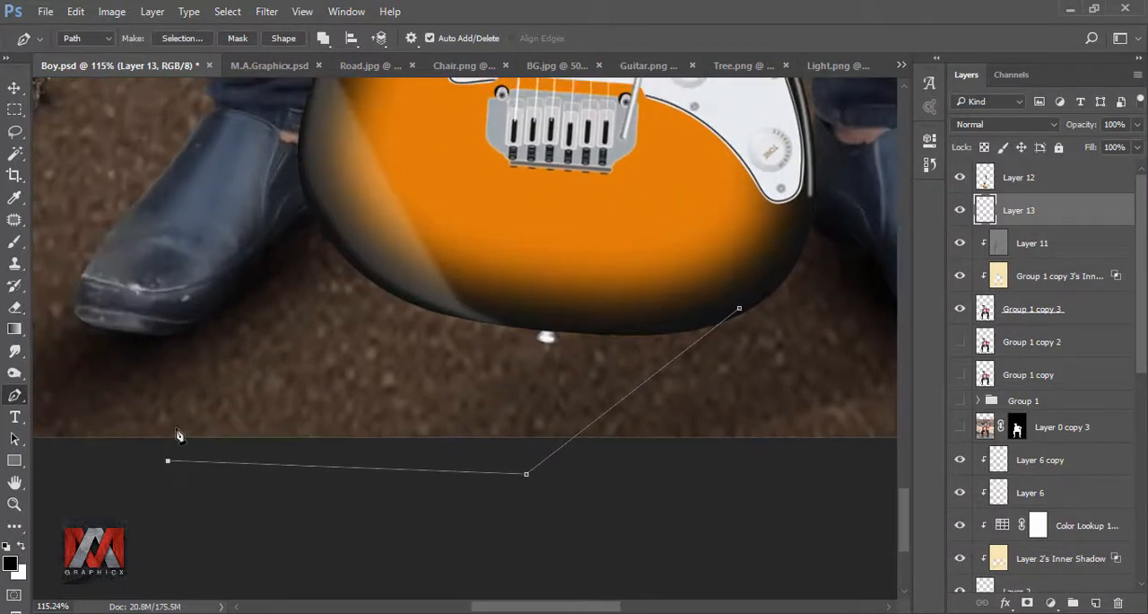
pyautogui.click(343, 244)
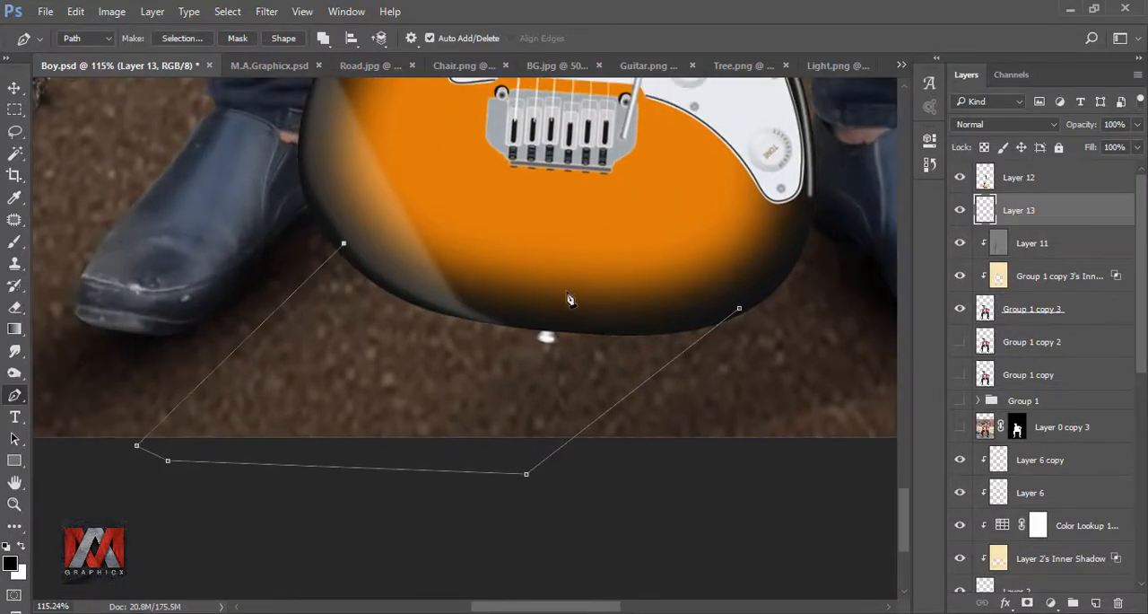
pyautogui.click(739, 308)
# Step: Turn the shadow path into a selection with 0 px feather, fill it with 100% black and deselect
pyautogui.rightClick(633, 305)
pyautogui.click(682, 302)
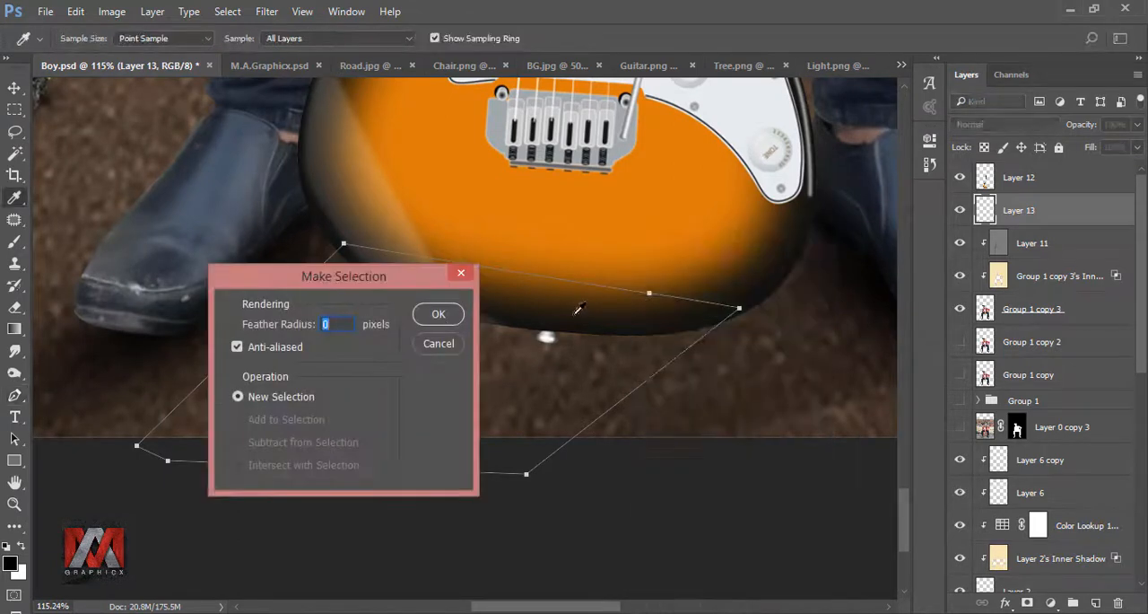
pyautogui.click(438, 315)
pyautogui.hotkey('shift', 'F5')
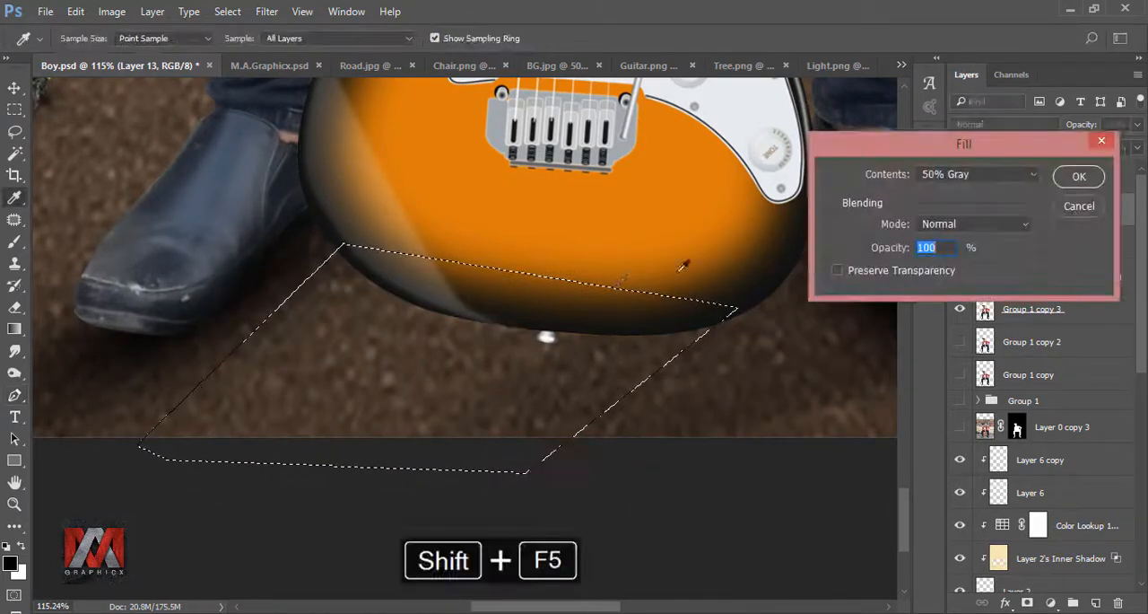
pyautogui.click(971, 176)
pyautogui.click(933, 282)
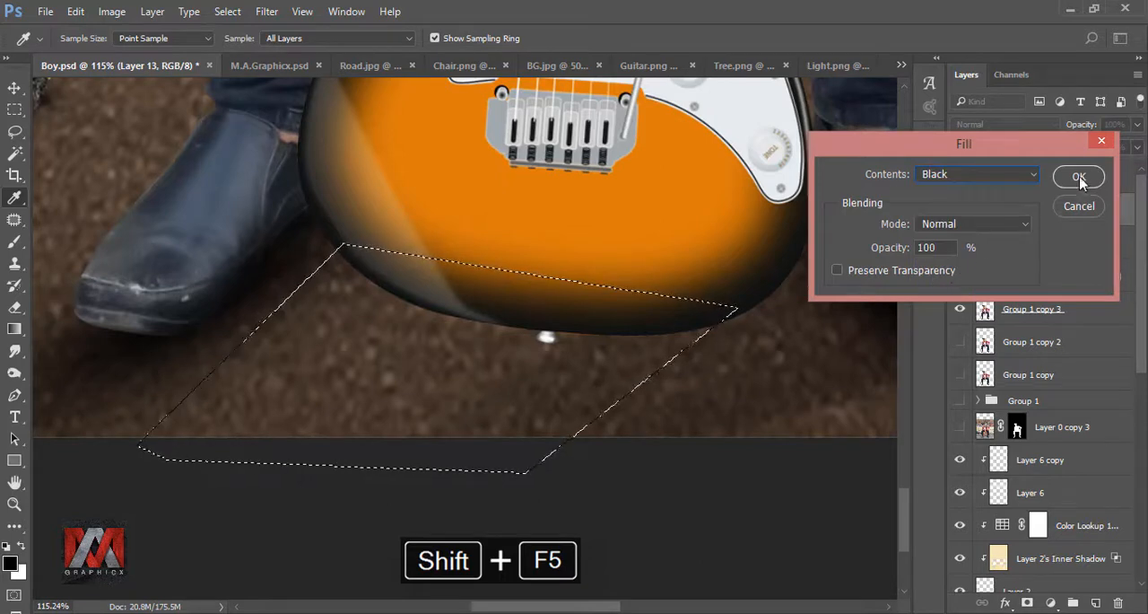
pyautogui.click(1080, 177)
pyautogui.scroll(-3, 505, 351)
pyautogui.hotkey('ctrl', 'd')
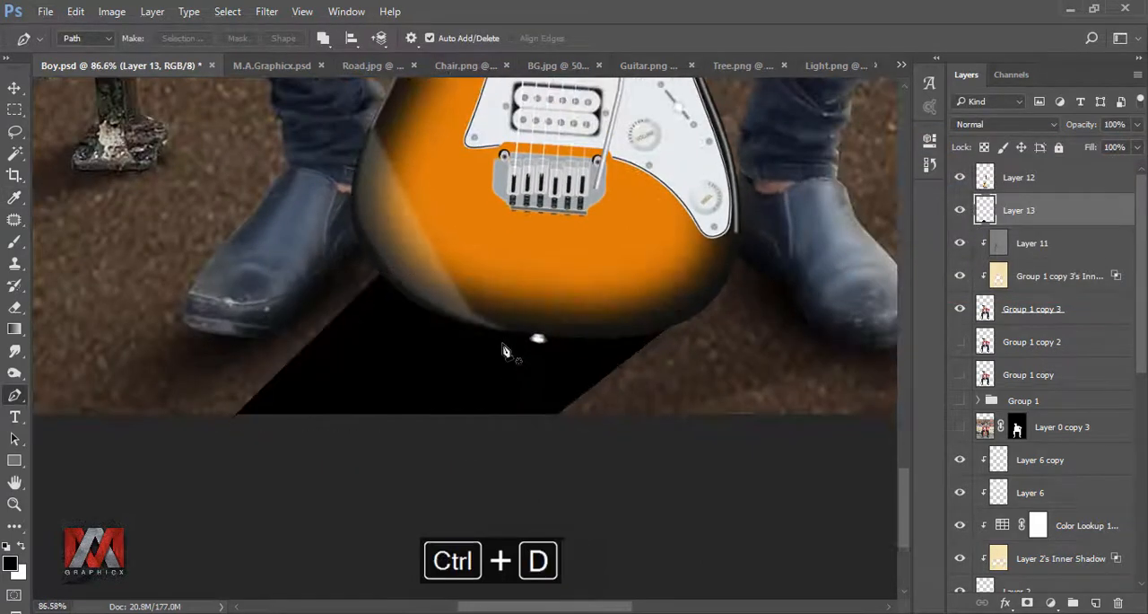
# Step: Soften the black guitar shadow with a Gaussian Blur of 7.4 px radius
pyautogui.hotkey('ctrl', '0')
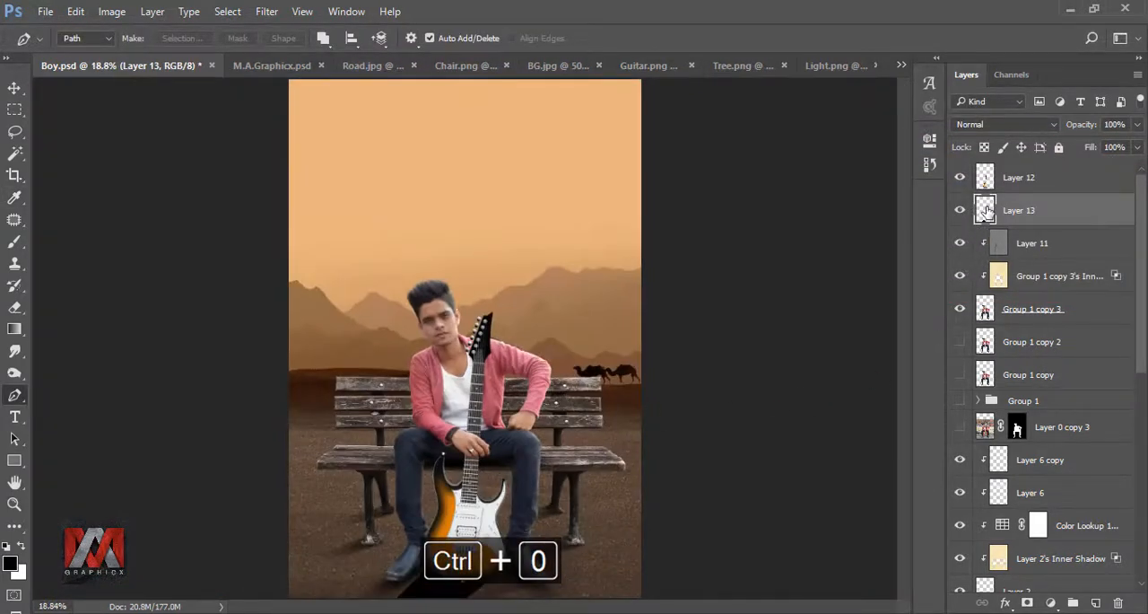
pyautogui.click(267, 11)
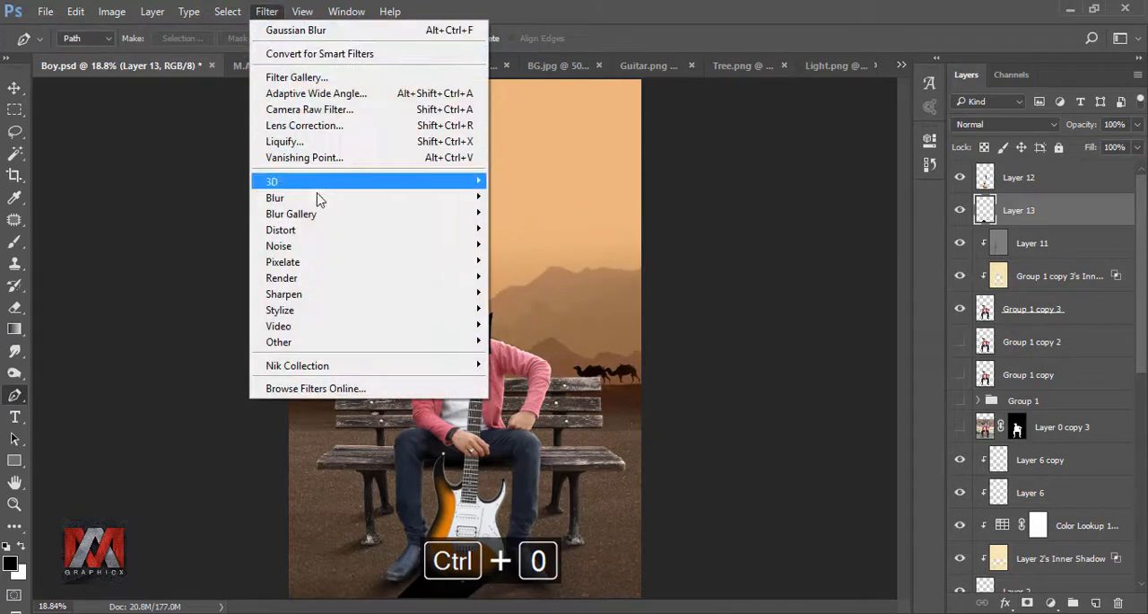
pyautogui.moveTo(418, 188)
pyautogui.click(529, 261)
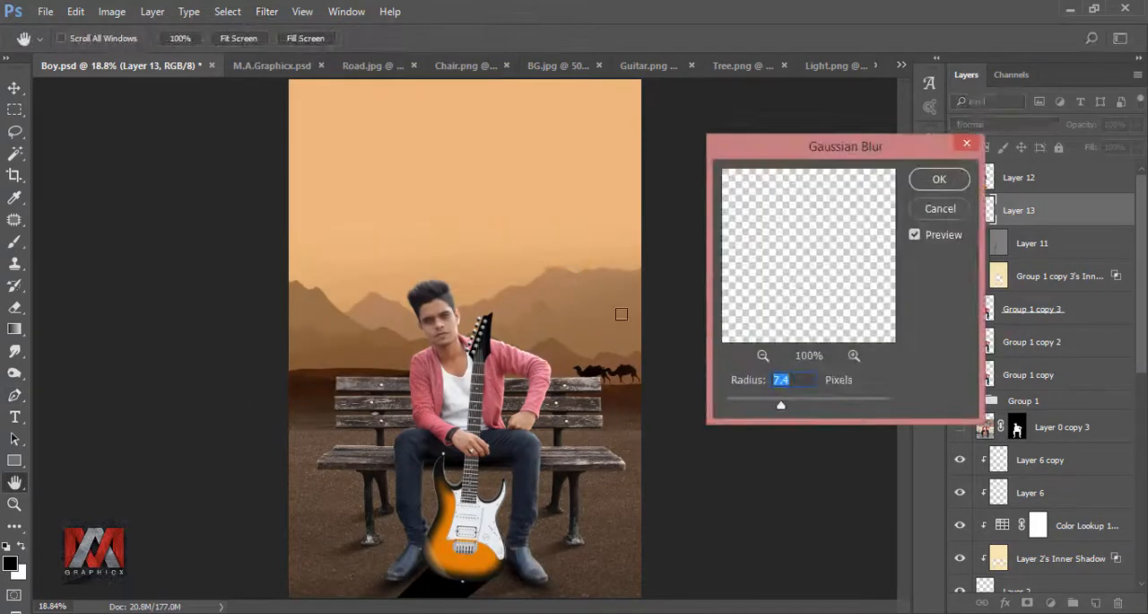
pyautogui.click(940, 179)
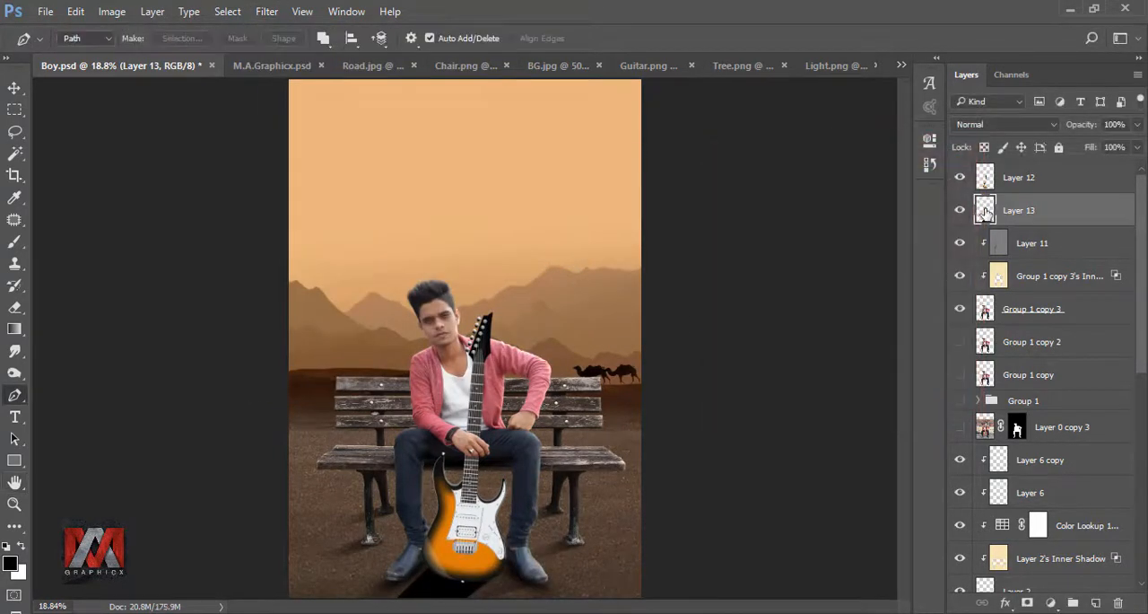
# Step: Add a layer mask to the guitar shadow layer and choose the Gradient tool for fading it
pyautogui.click(1028, 601)
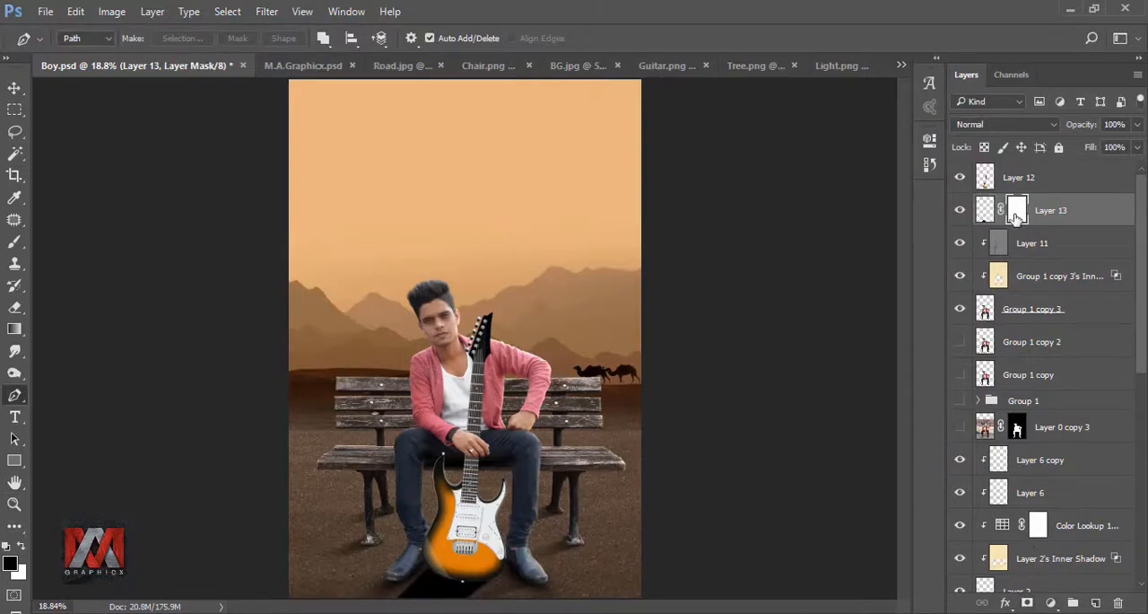
pyautogui.click(14, 329)
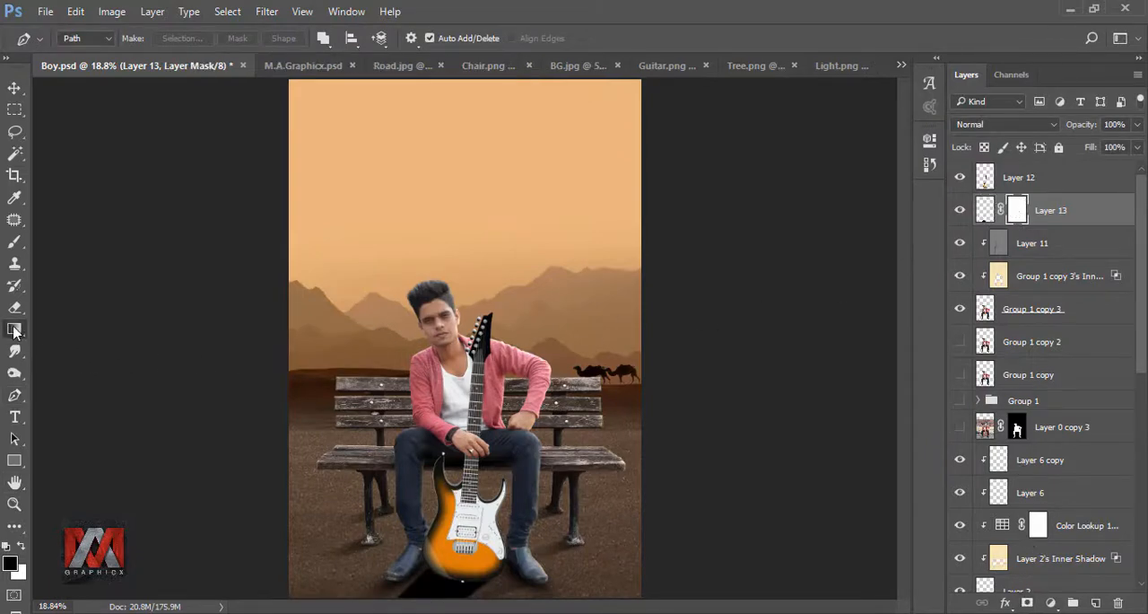
pyautogui.scroll(7, 482, 522)
pyautogui.moveTo(482, 522); pyautogui.dragTo(528, 291)
pyautogui.scroll(2, 500, 423)
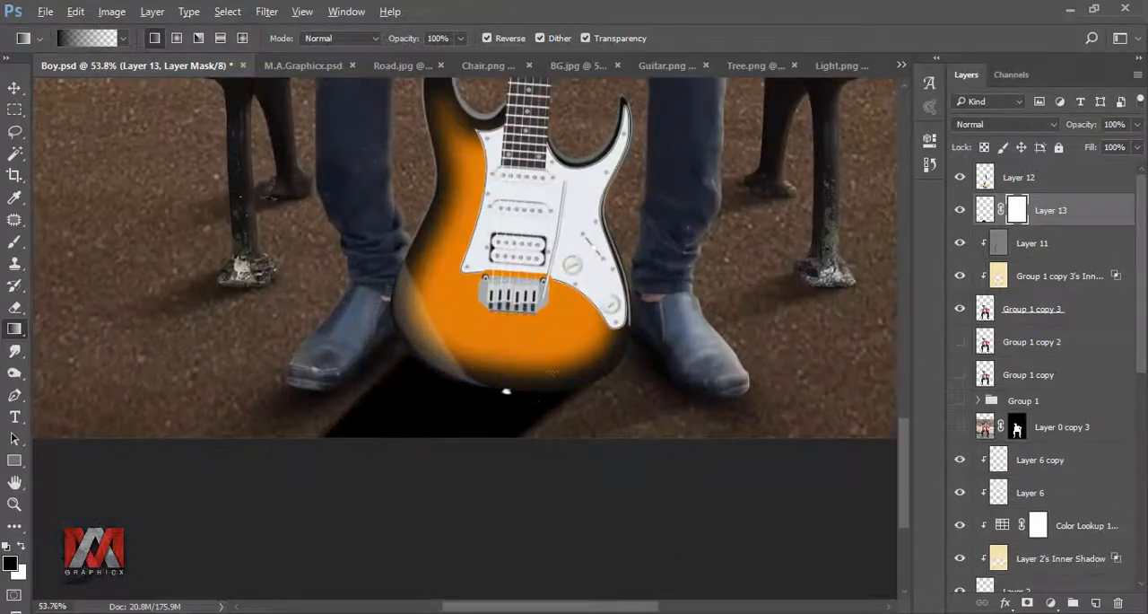
pyautogui.moveTo(470, 408); pyautogui.dragTo(388, 449)
pyautogui.hotkey('ctrl', 'z')
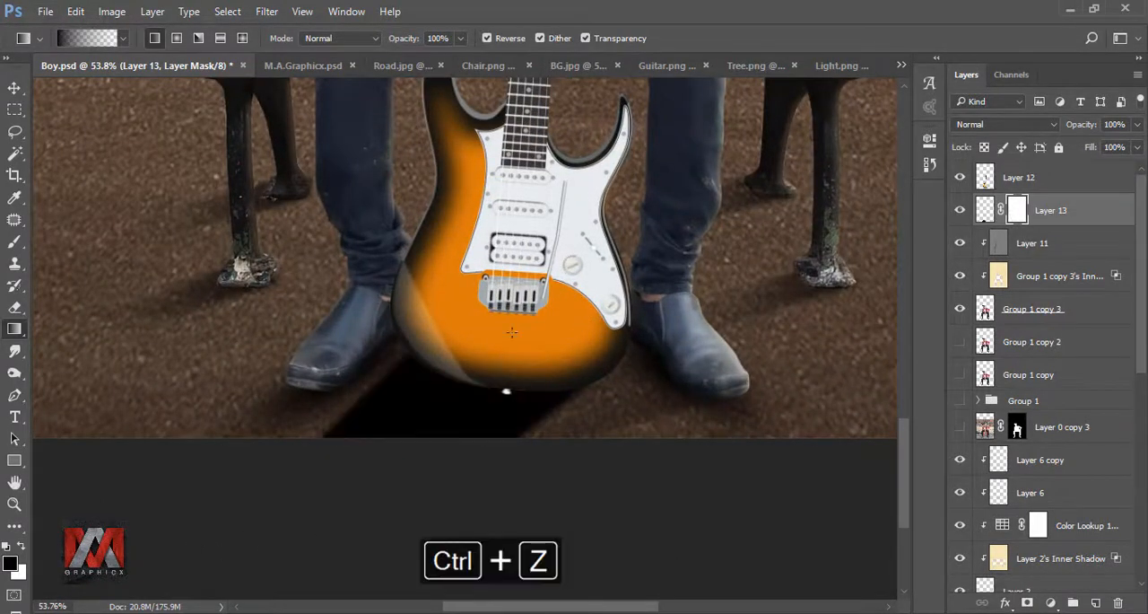
pyautogui.moveTo(518, 312); pyautogui.dragTo(396, 516)
pyautogui.hotkey('ctrl', 'z')
# Step: Fade the guitar's ground shadow toward the canvas's lower edge with a linear black-to-transparent gradient on its layer mask
pyautogui.moveTo(477, 287); pyautogui.dragTo(446, 538)
pyautogui.moveTo(493, 261); pyautogui.dragTo(447, 531)
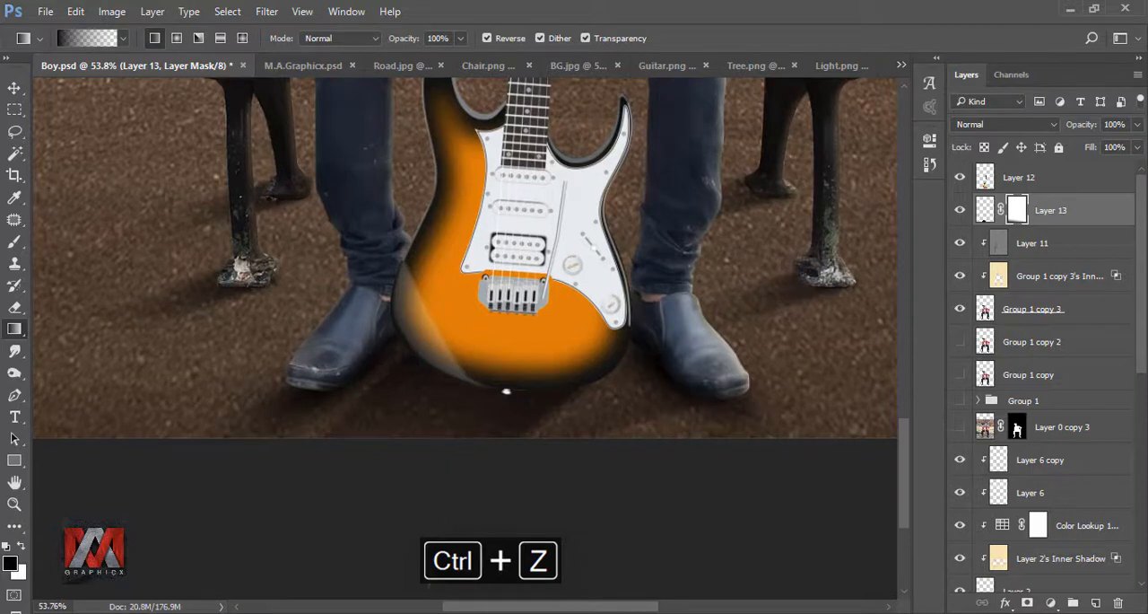
pyautogui.hotkey('ctrl', 'z')
pyautogui.hotkey('ctrl', '0')
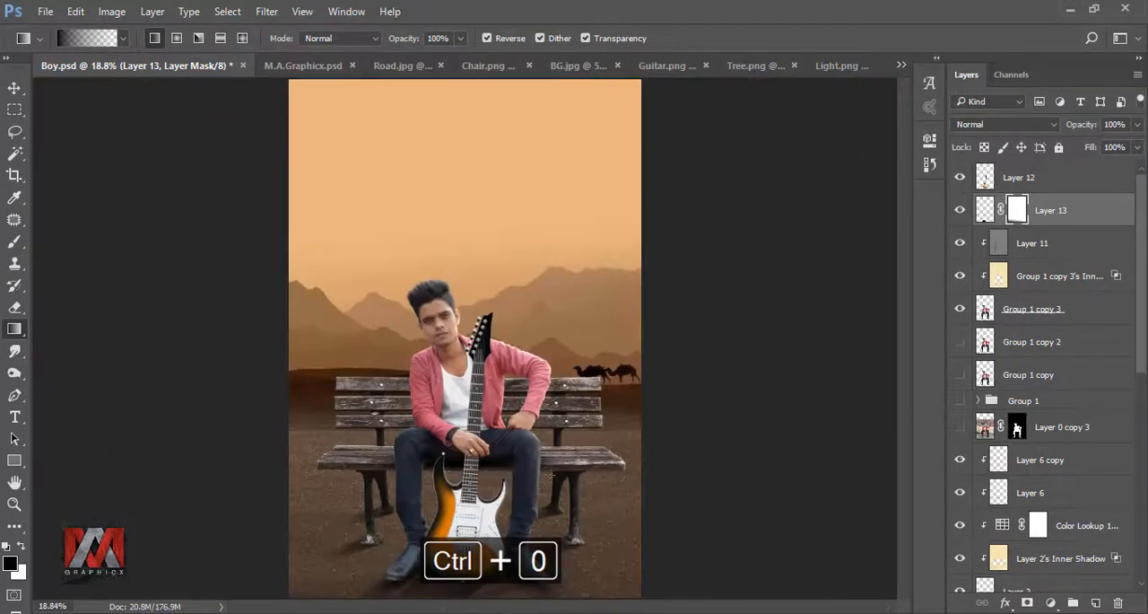
# Step: Soften the guitar shadow itself further with a larger-radius Gaussian Blur, and compare the image with the shadow layer hidden and shown
pyautogui.click(983, 210)
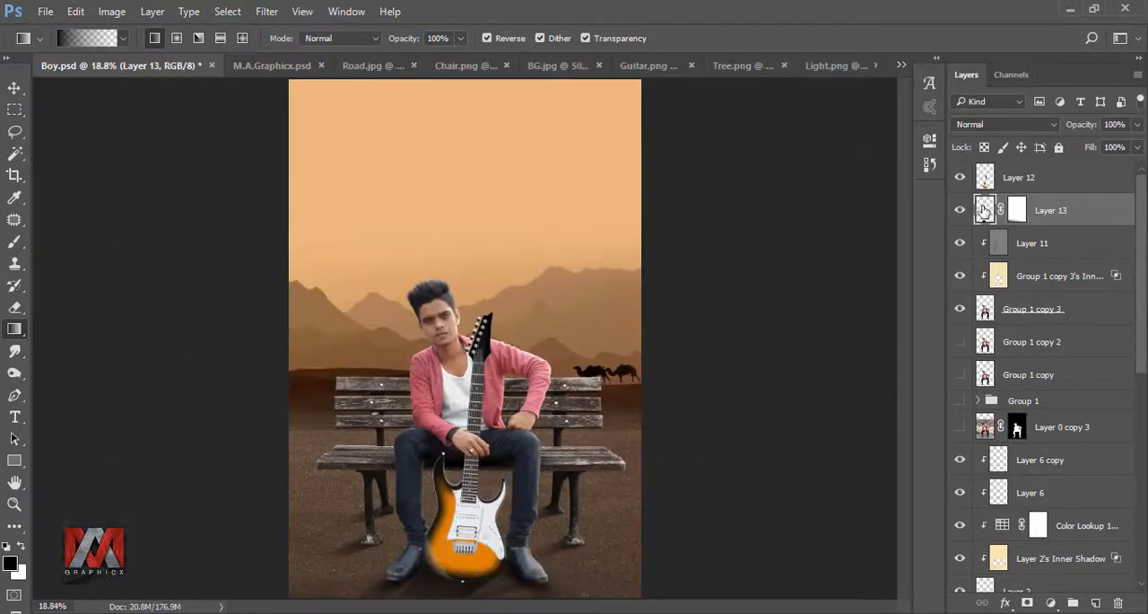
pyautogui.click(266, 11)
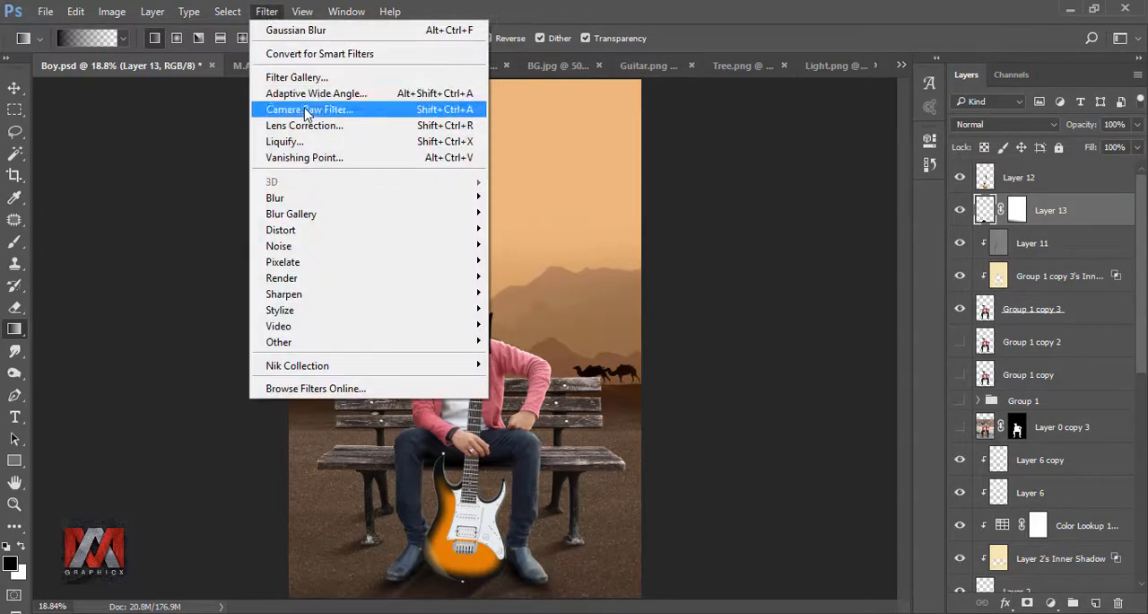
pyautogui.moveTo(313, 198)
pyautogui.click(539, 259)
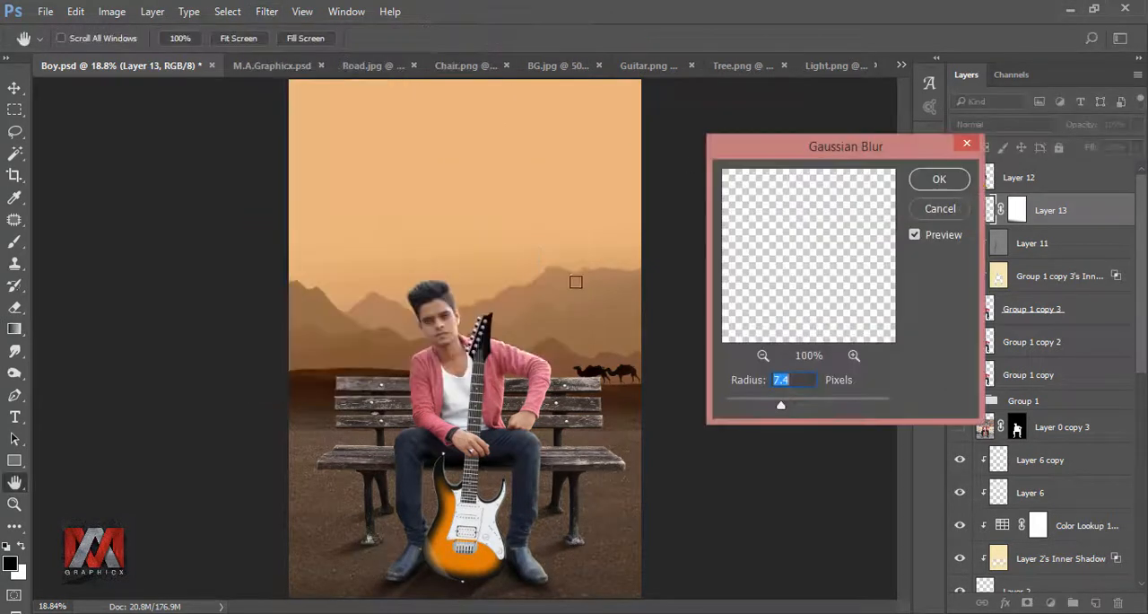
pyautogui.moveTo(782, 408); pyautogui.dragTo(798, 408)
pyautogui.click(938, 181)
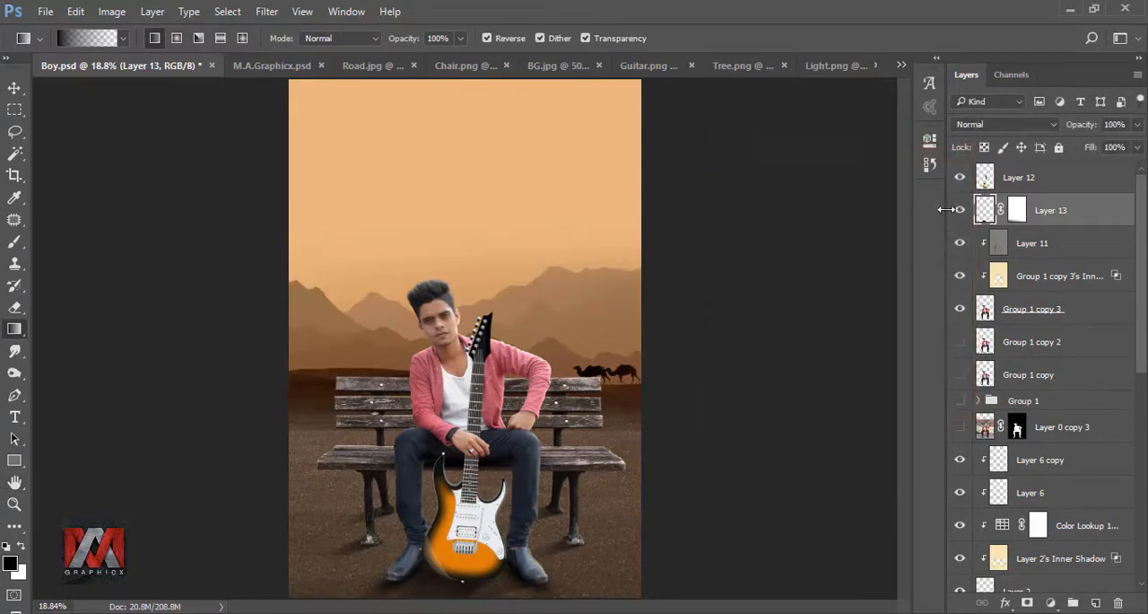
pyautogui.click(960, 210)
pyautogui.click(959, 210)
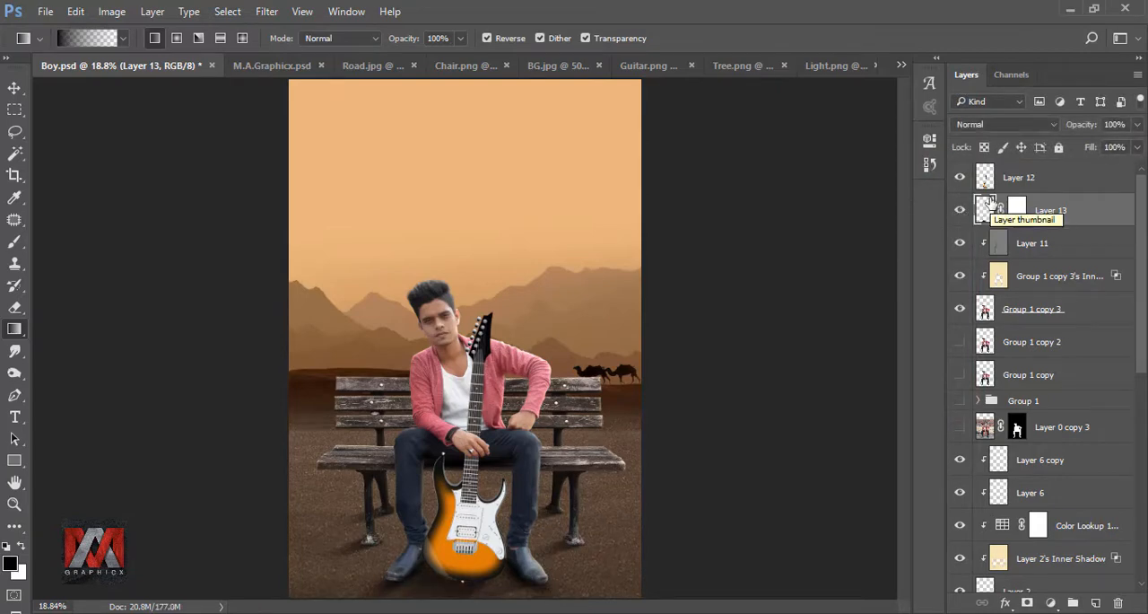
# Step: Add a new layer above the guitar and clip it to the guitar layer
pyautogui.click(987, 178)
pyautogui.click(1096, 602)
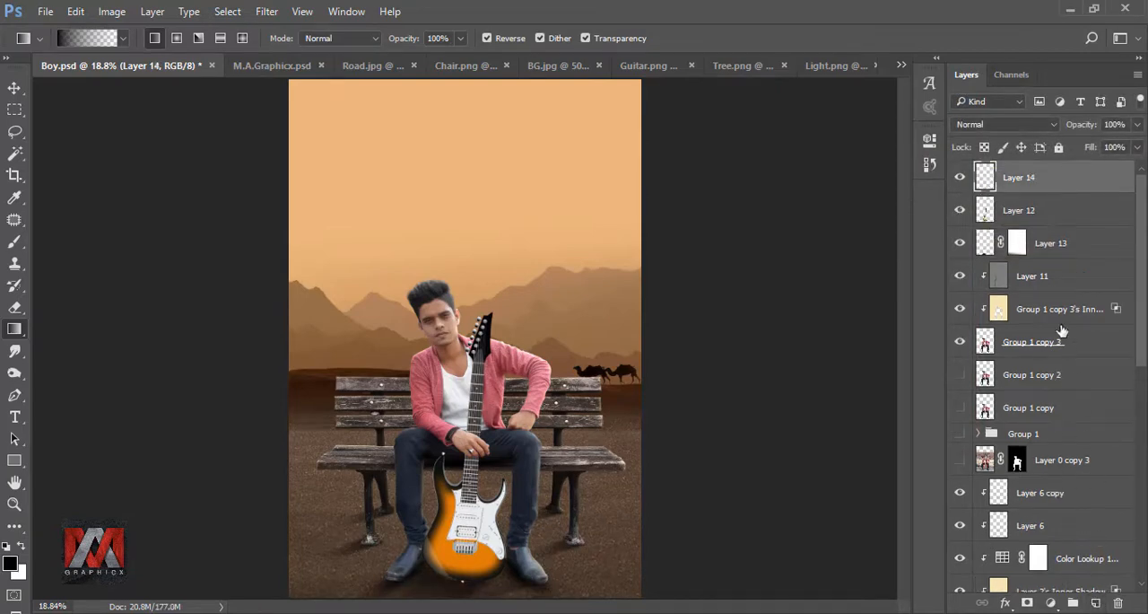
pyautogui.rightClick(1047, 178)
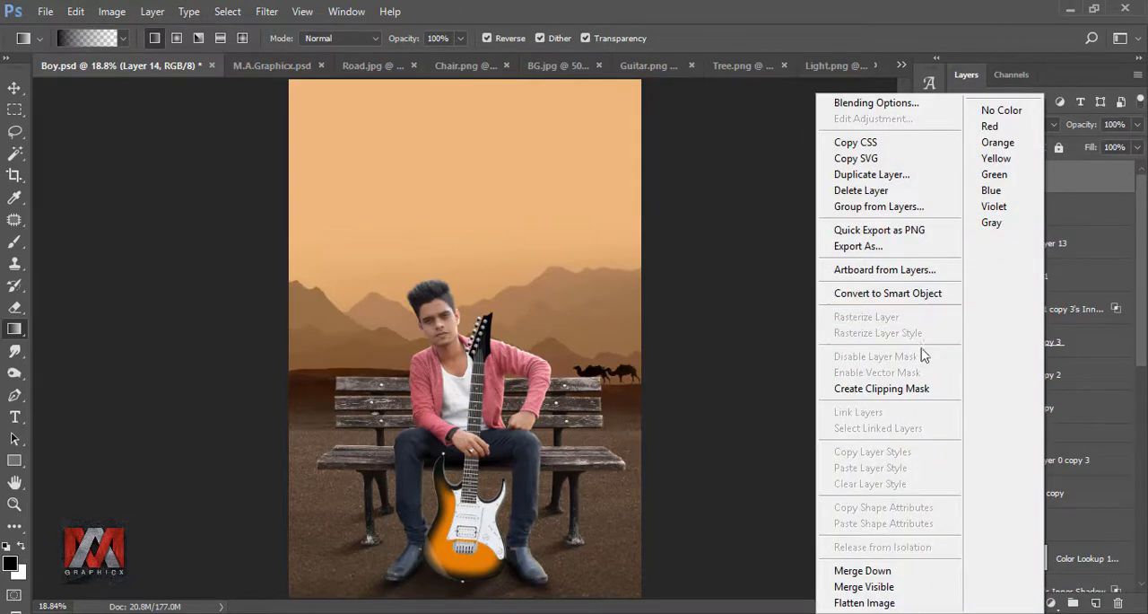
pyautogui.click(909, 388)
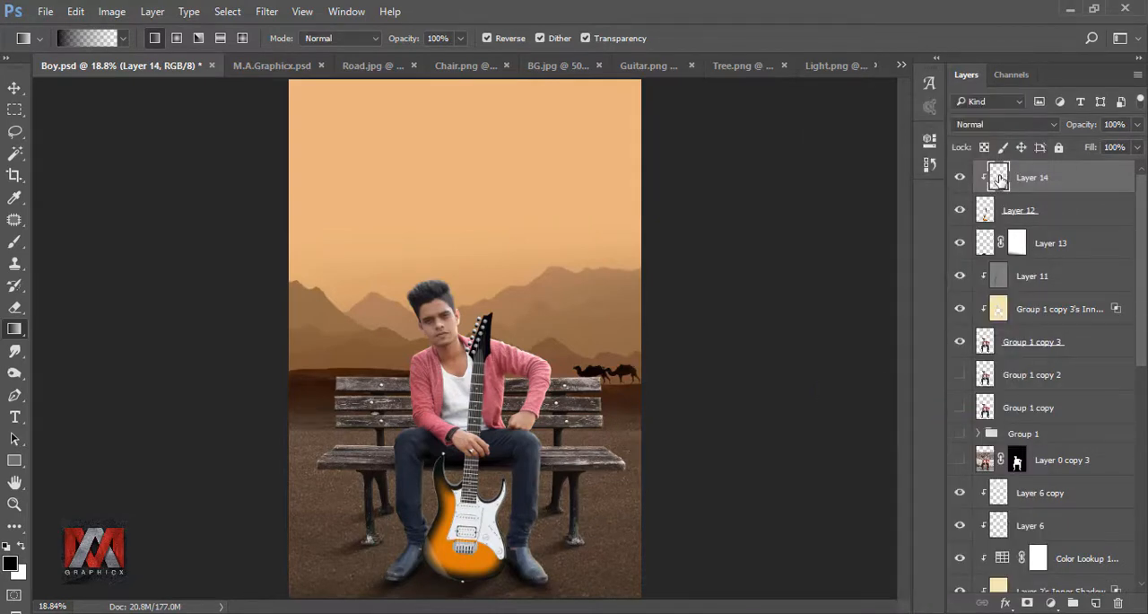
# Step: Set up a soft black 90 px brush at 48% opacity and 39% flow for shading the guitar's lower body
pyautogui.click(15, 241)
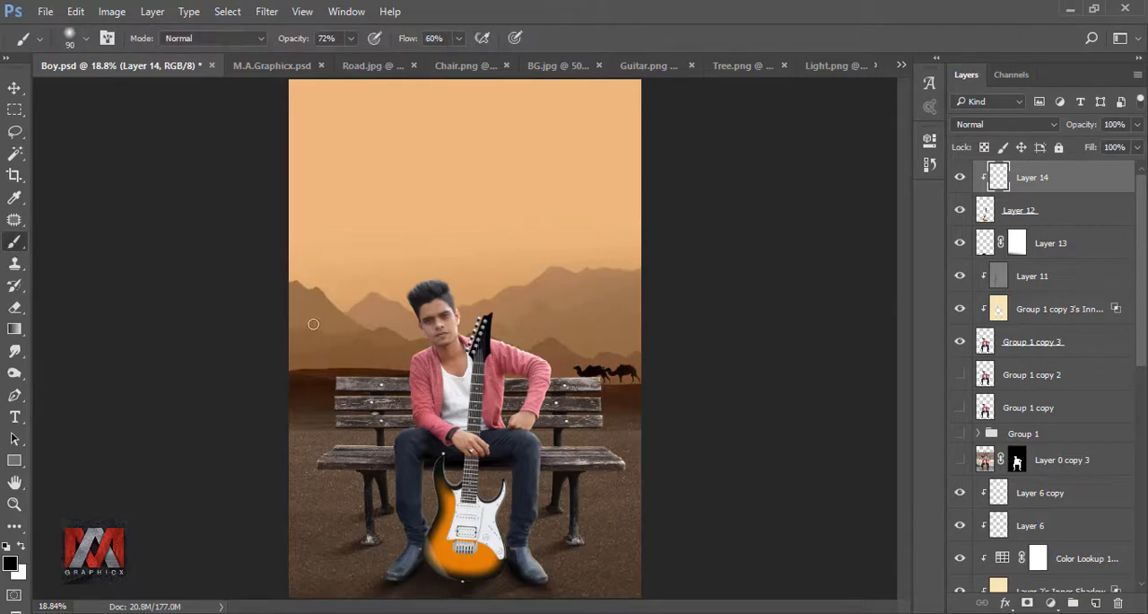
pyautogui.click(351, 37)
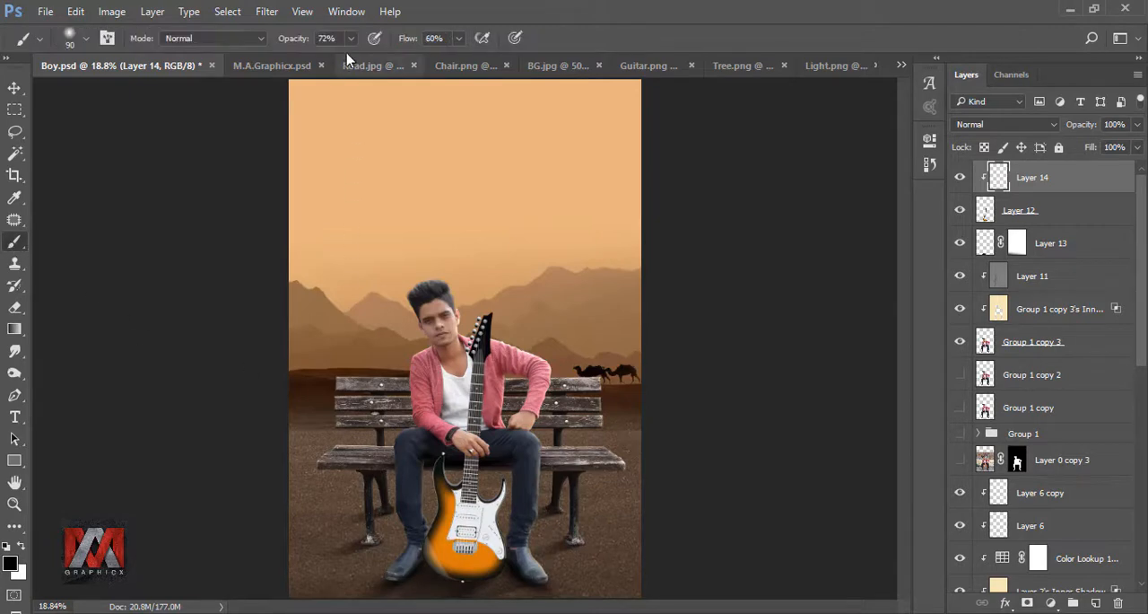
pyautogui.click(460, 40)
pyautogui.click(590, 29)
pyautogui.scroll(7, 464, 551)
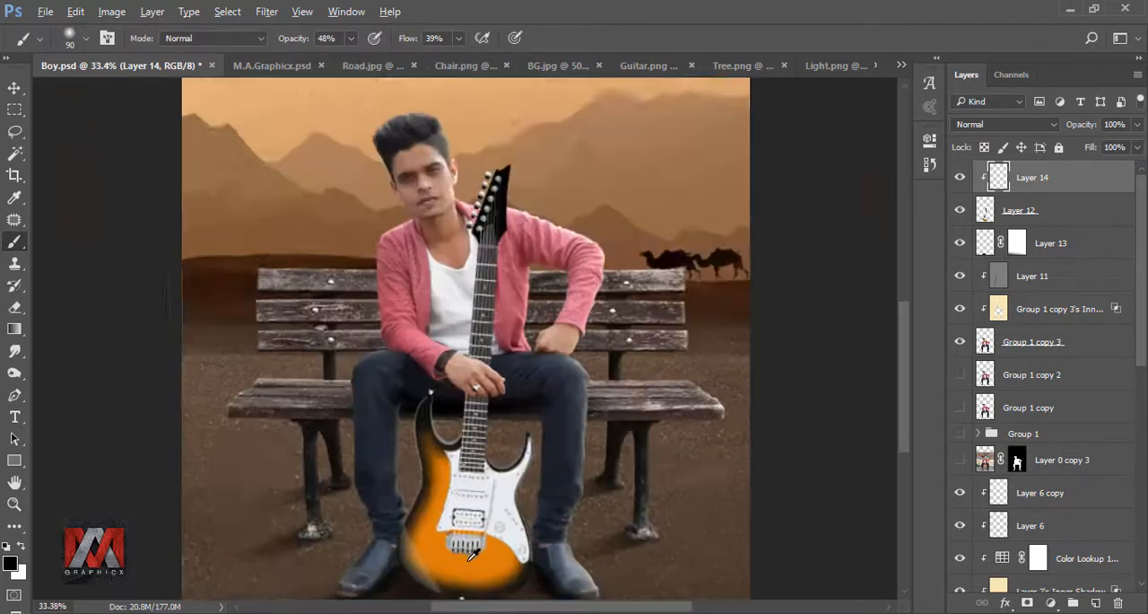
pyautogui.moveTo(647, 496)
pyautogui.mouseDown()
pyautogui.moveTo(645, 244)
pyautogui.moveTo(662, 204)
pyautogui.mouseUp()
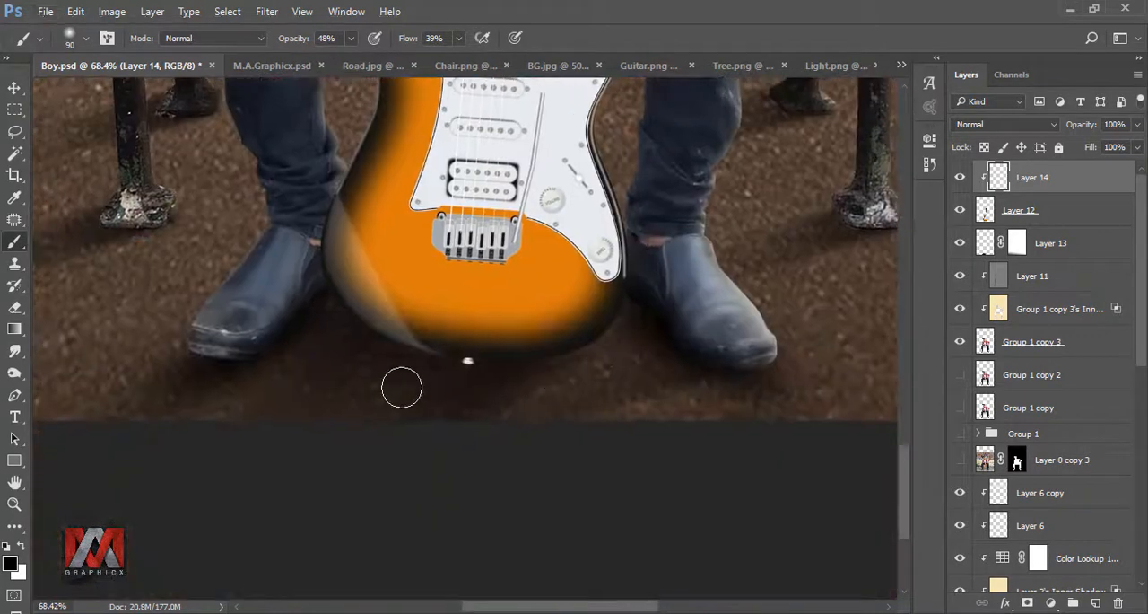
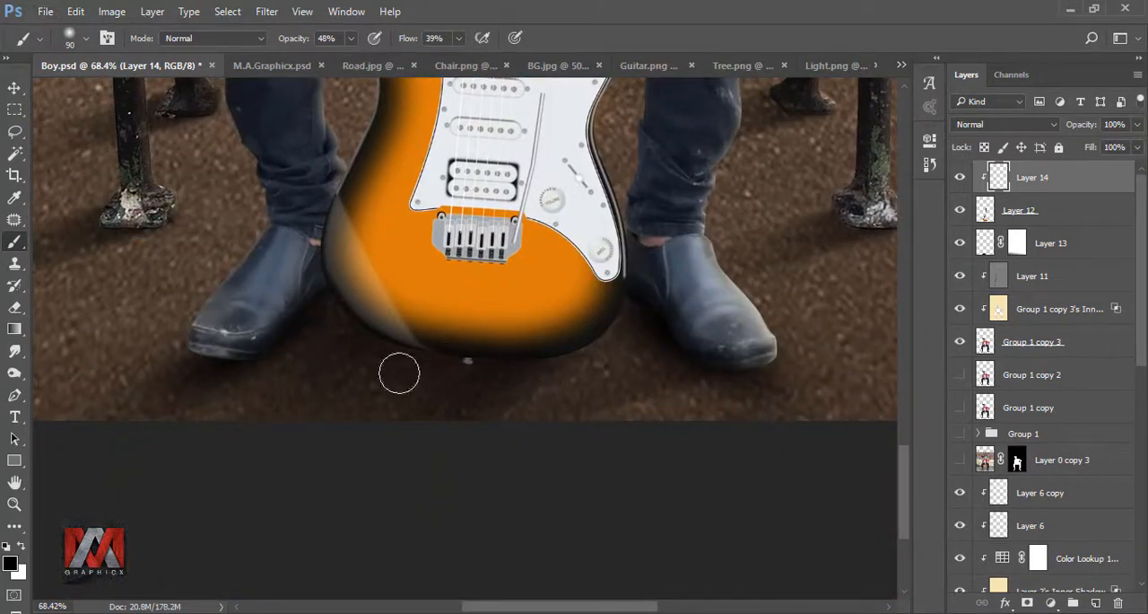
# Step: Add a new layer above the guitar's ground shadow layer and set the soft black brush to 30 px, 100% opacity and 95% flow
pyautogui.click(985, 241)
pyautogui.click(1098, 602)
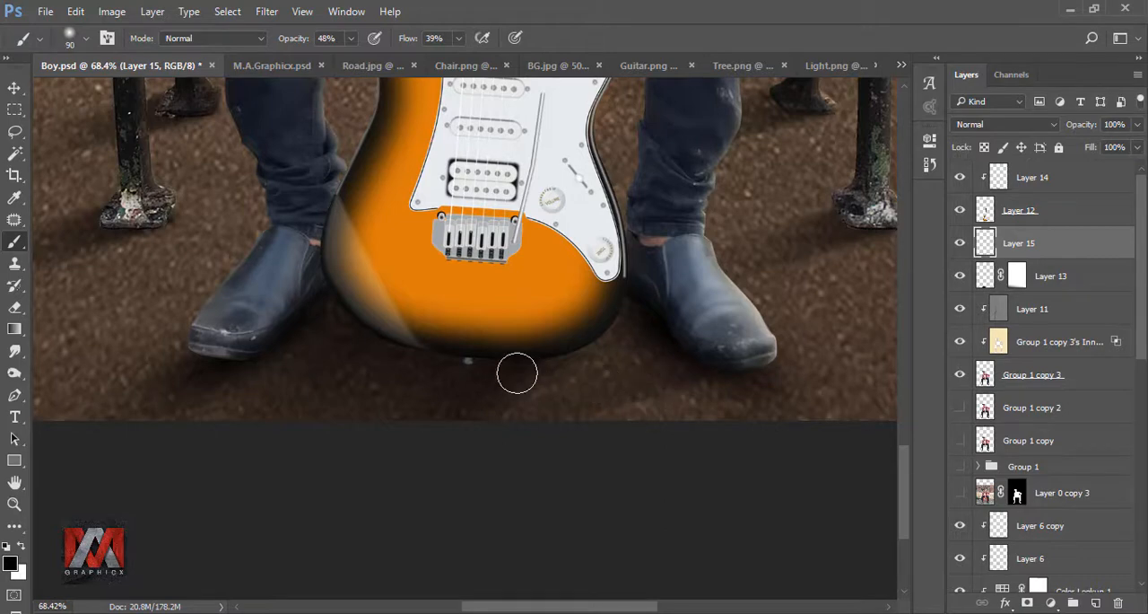
pyautogui.press('[')
pyautogui.press('[')
pyautogui.press('[')
pyautogui.click(353, 39)
pyautogui.moveTo(351, 59); pyautogui.dragTo(417, 60)
pyautogui.click(459, 39)
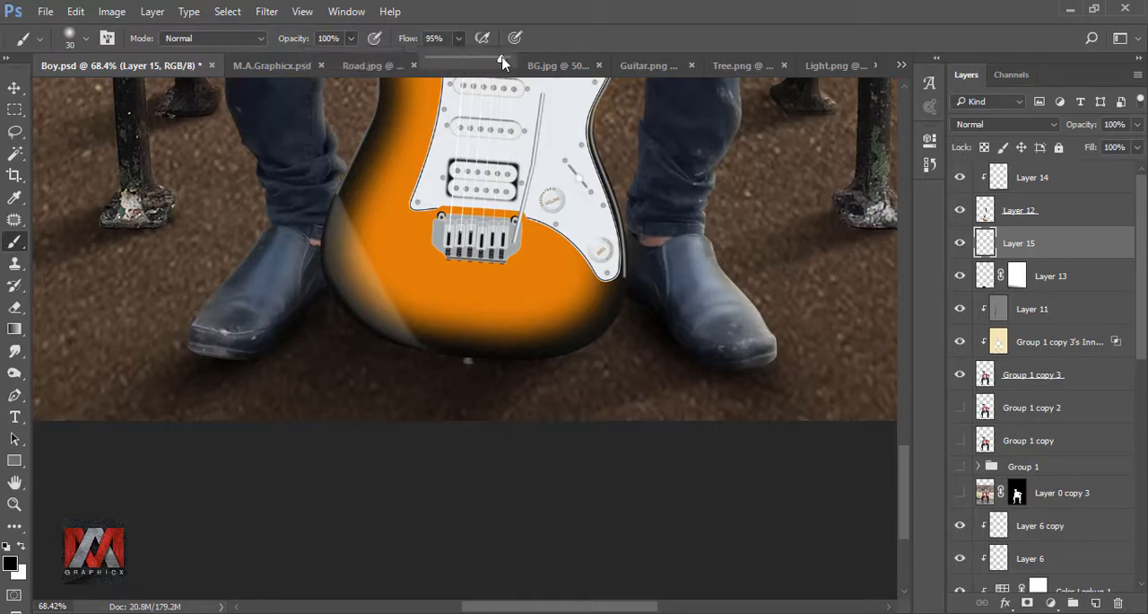
# Step: Paint a dark contact shadow on the ground along the guitar body's lower edge
pyautogui.click(508, 356)
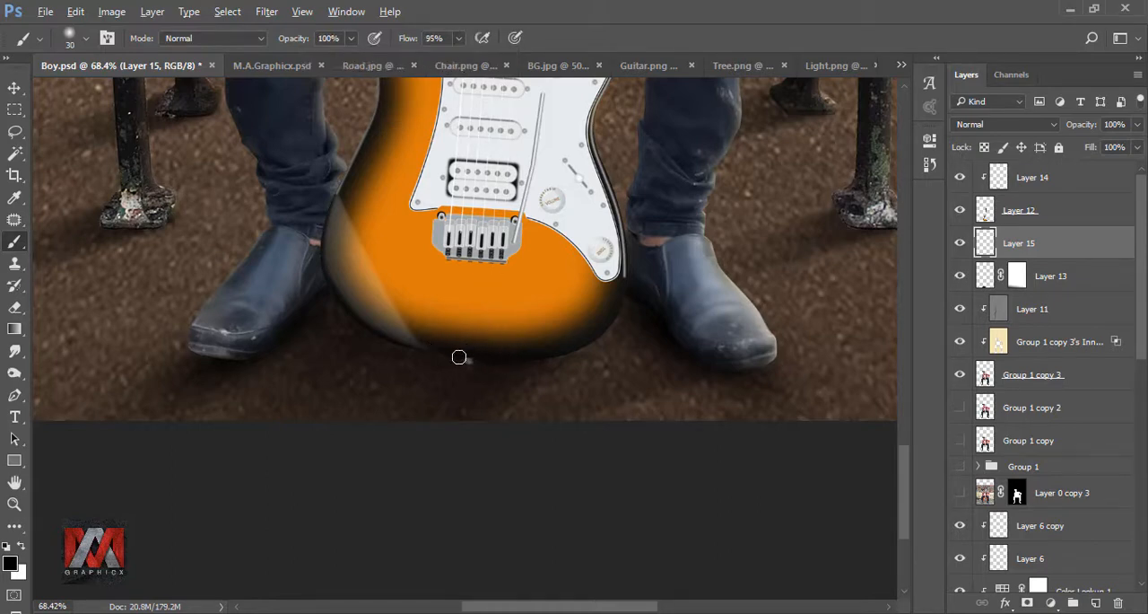
pyautogui.scroll(2, 458, 357)
pyautogui.moveTo(456, 357); pyautogui.dragTo(321, 330)
pyautogui.scroll(-2, 444, 312)
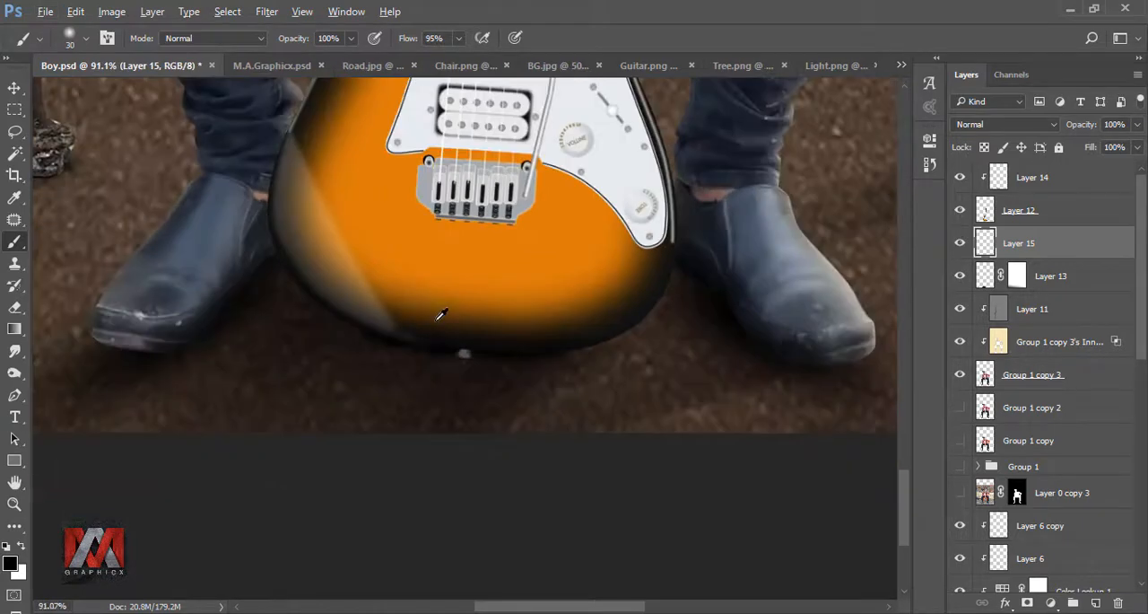
pyautogui.scroll(-4, 451, 300)
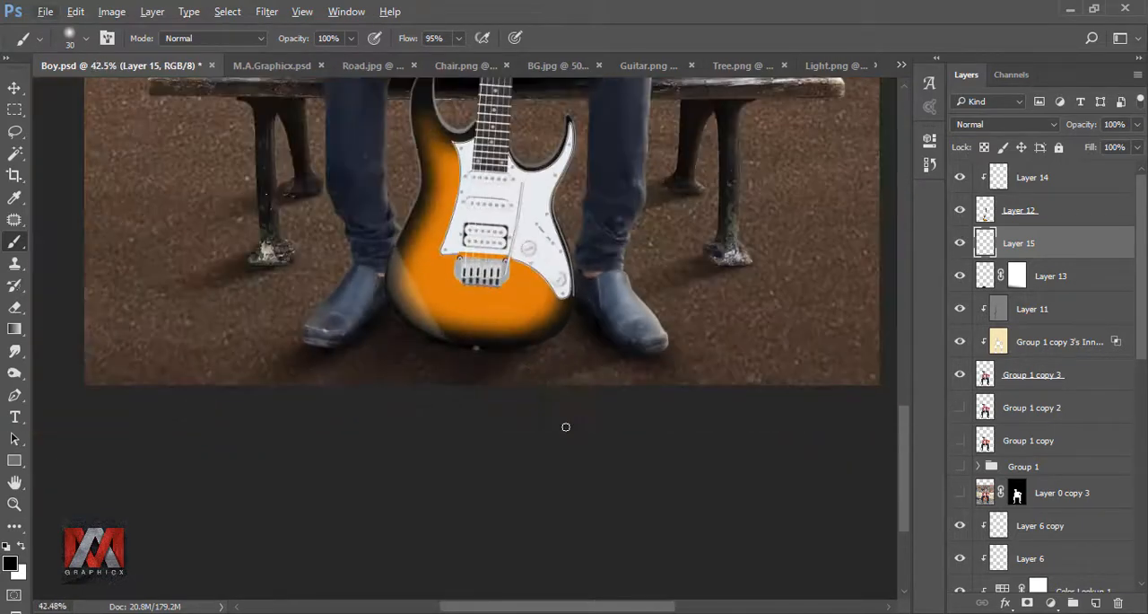
pyautogui.hotkey('ctrl', '0')
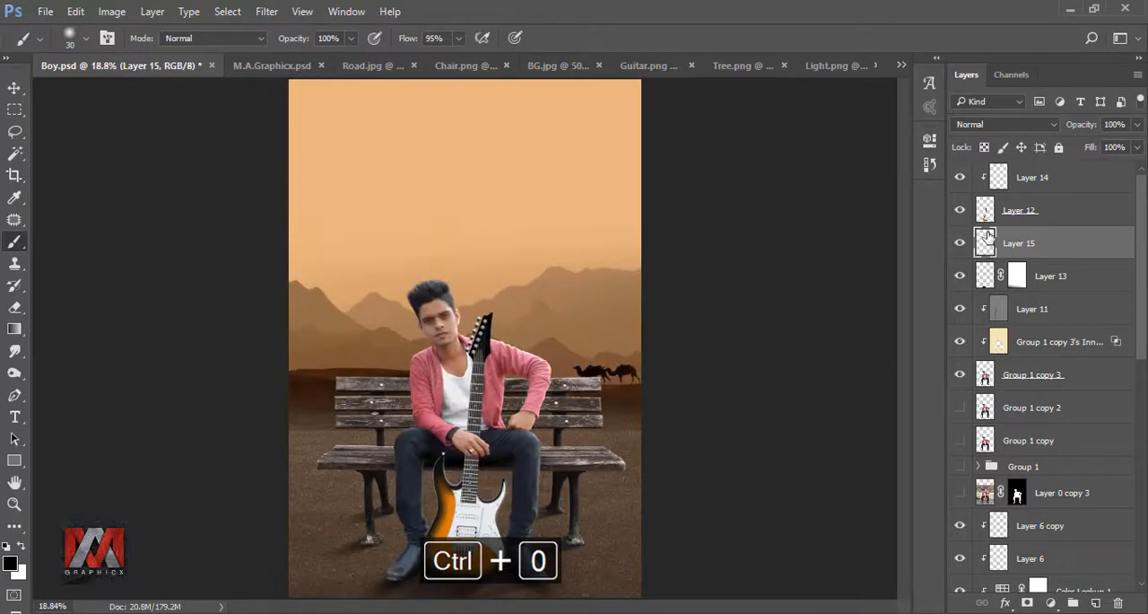
# Step: Add a clipped layer directly above the guitar layer, fill it with 50% Gray and set its blend mode to Overlay
pyautogui.click(986, 211)
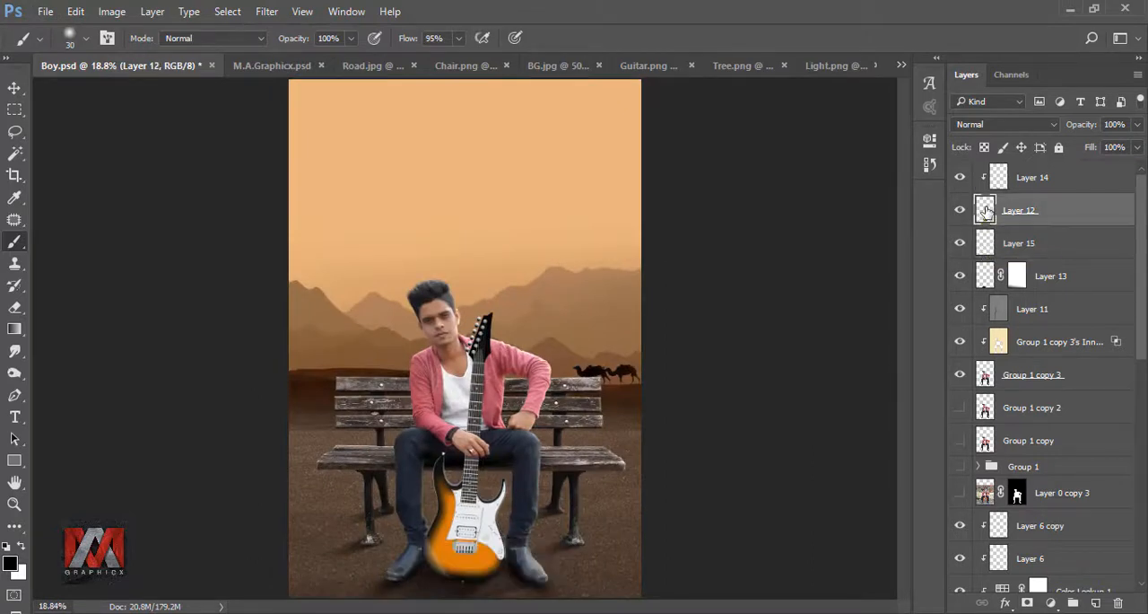
pyautogui.click(1096, 602)
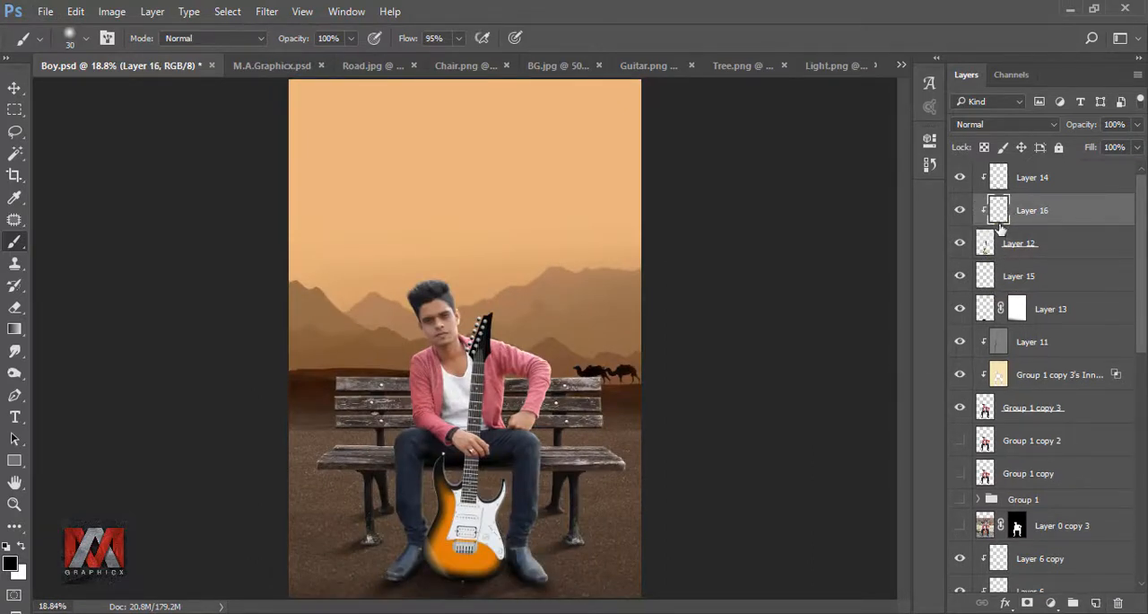
pyautogui.hotkey('shift', 'F5')
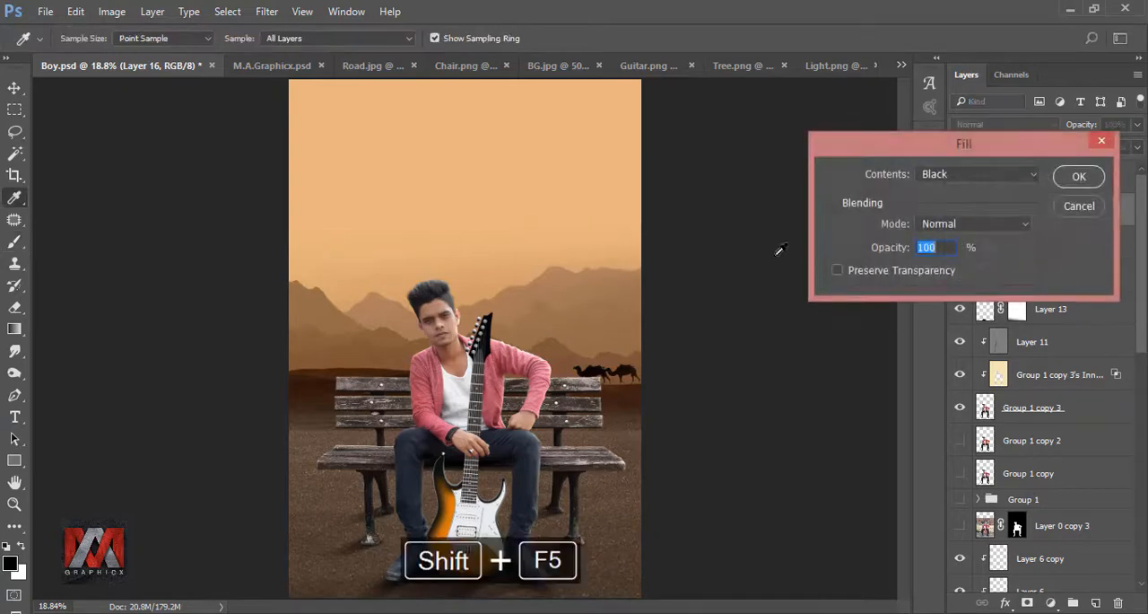
pyautogui.click(958, 186)
pyautogui.click(960, 299)
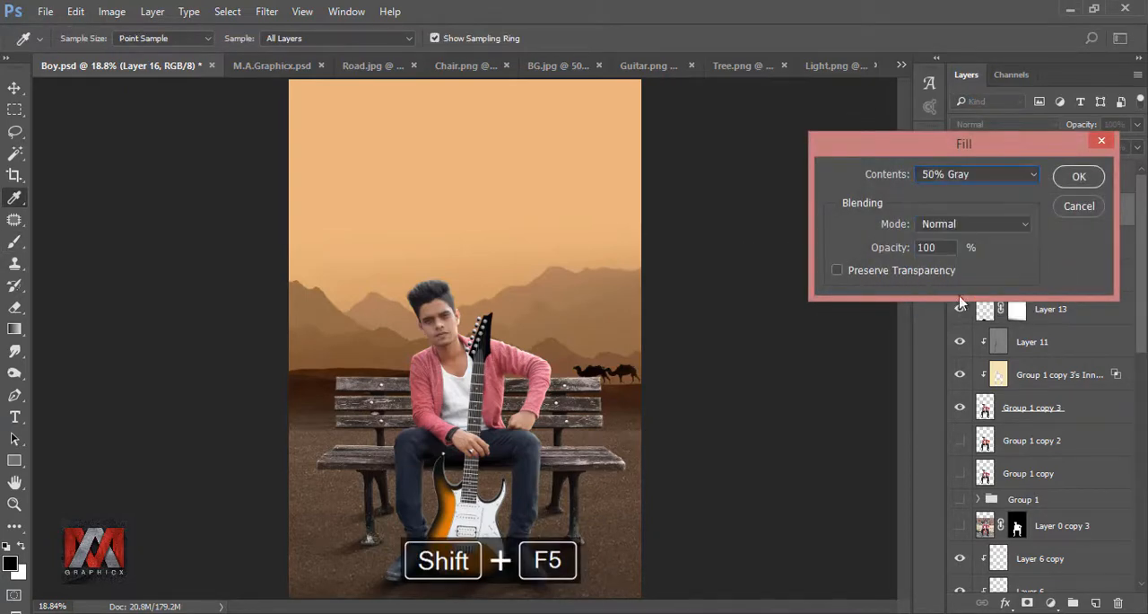
pyautogui.click(1078, 178)
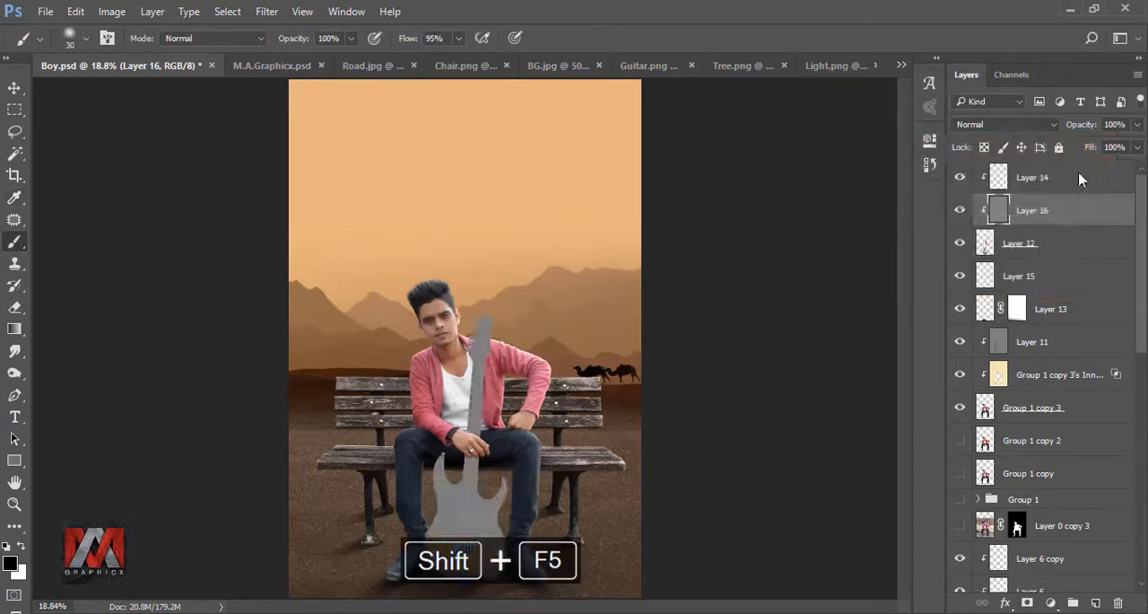
pyautogui.click(1003, 125)
pyautogui.click(990, 289)
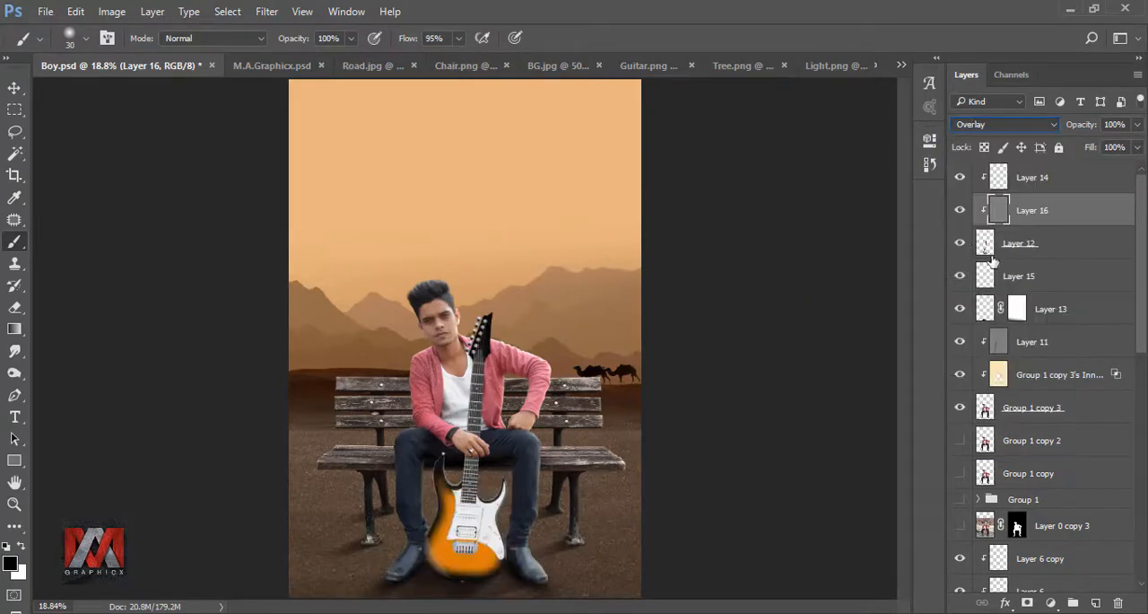
# Step: Retouch the guitar body's light and shade on the gray layer with a 500 px midtone brush at 29% exposure, and compare the layer hidden and shown
pyautogui.click(15, 374)
pyautogui.scroll(5, 401, 537)
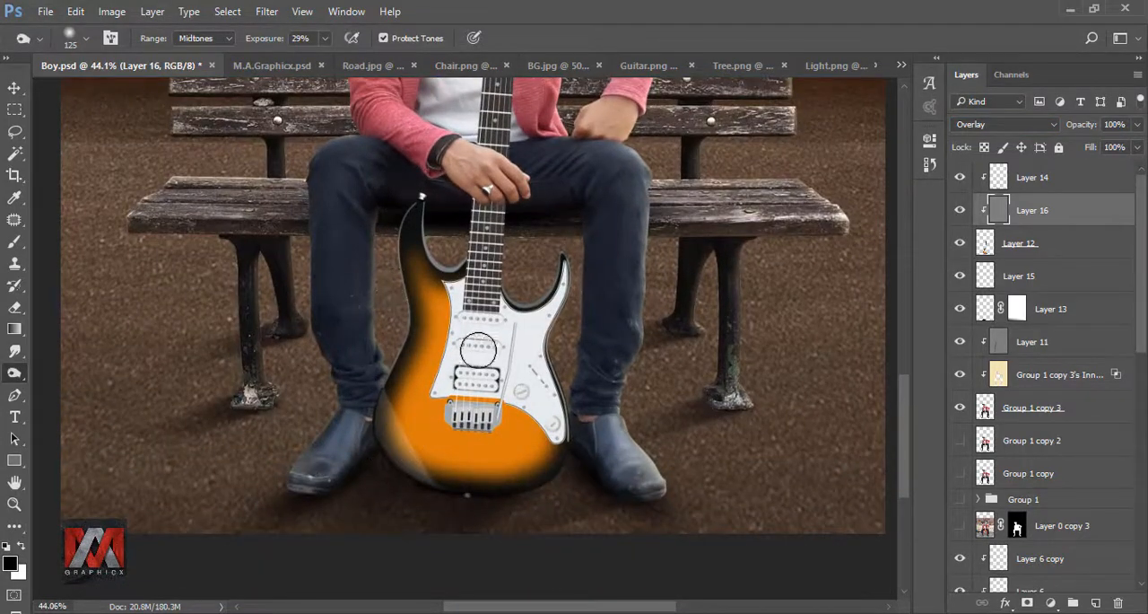
pyautogui.press(']')
pyautogui.press(']')
pyautogui.press(']')
pyautogui.press(']')
pyautogui.press(']')
pyautogui.press(']')
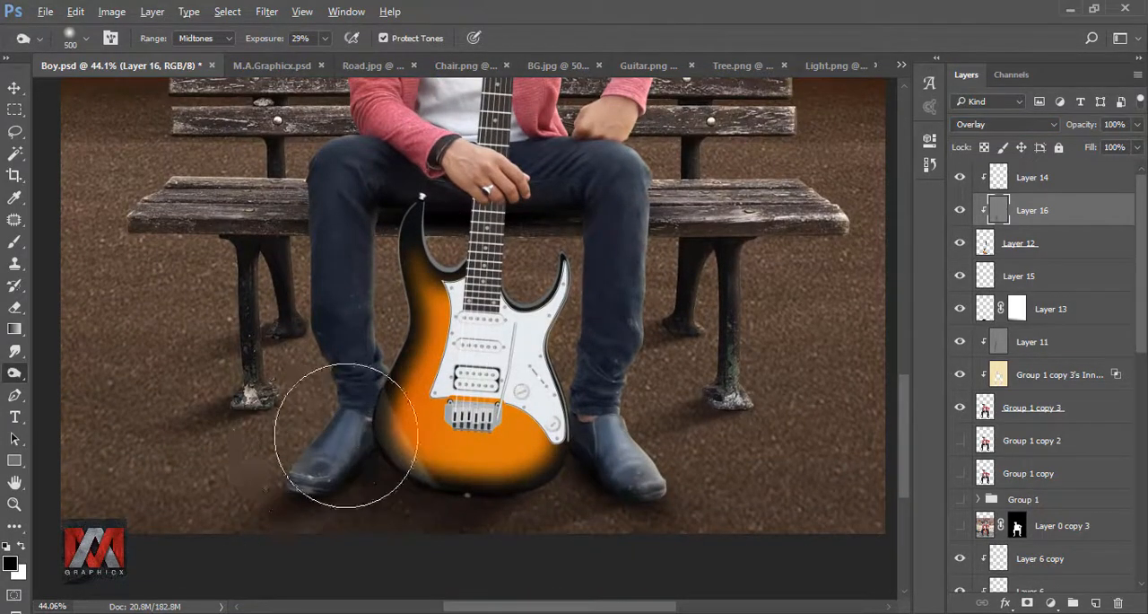
pyautogui.scroll(-4, 344, 435)
pyautogui.click(960, 210)
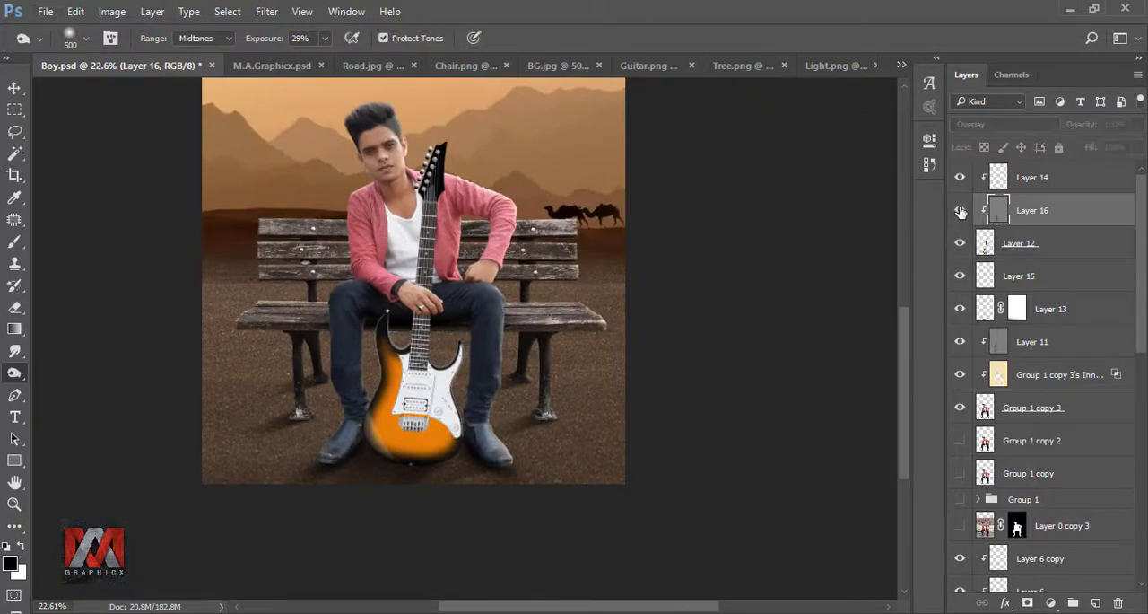
pyautogui.click(960, 210)
pyautogui.hotkey('ctrl', '0')
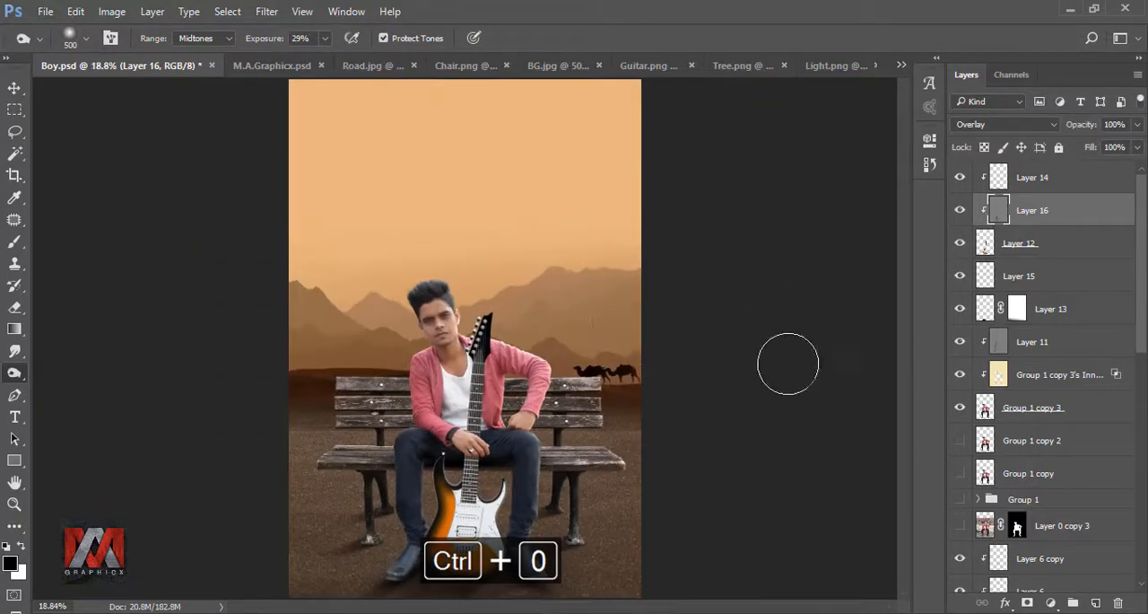
pyautogui.click(960, 210)
pyautogui.click(960, 210)
# Step: Add another clipped layer above the guitar and shade the neck beneath the hand with a soft black 50 px brush at 40% opacity, 68% flow
pyautogui.click(994, 250)
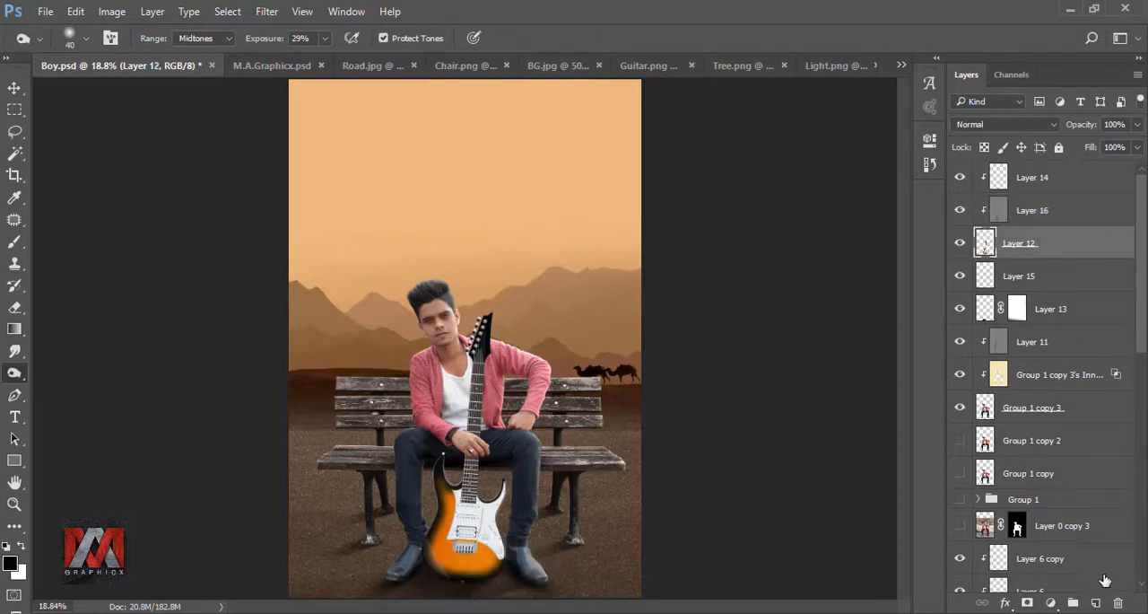
pyautogui.click(1096, 602)
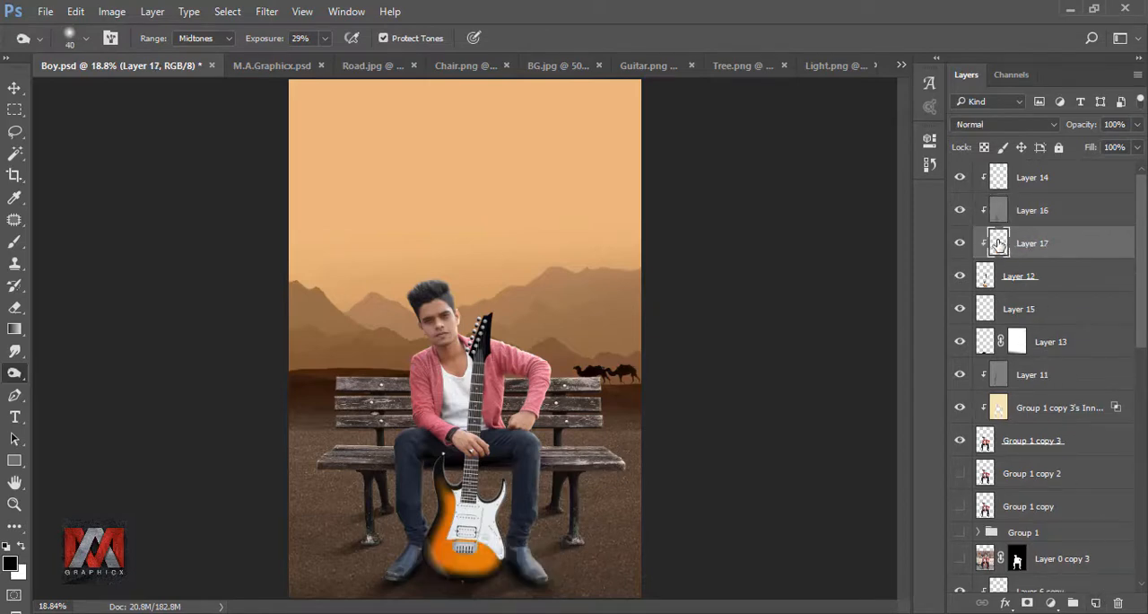
pyautogui.click(15, 242)
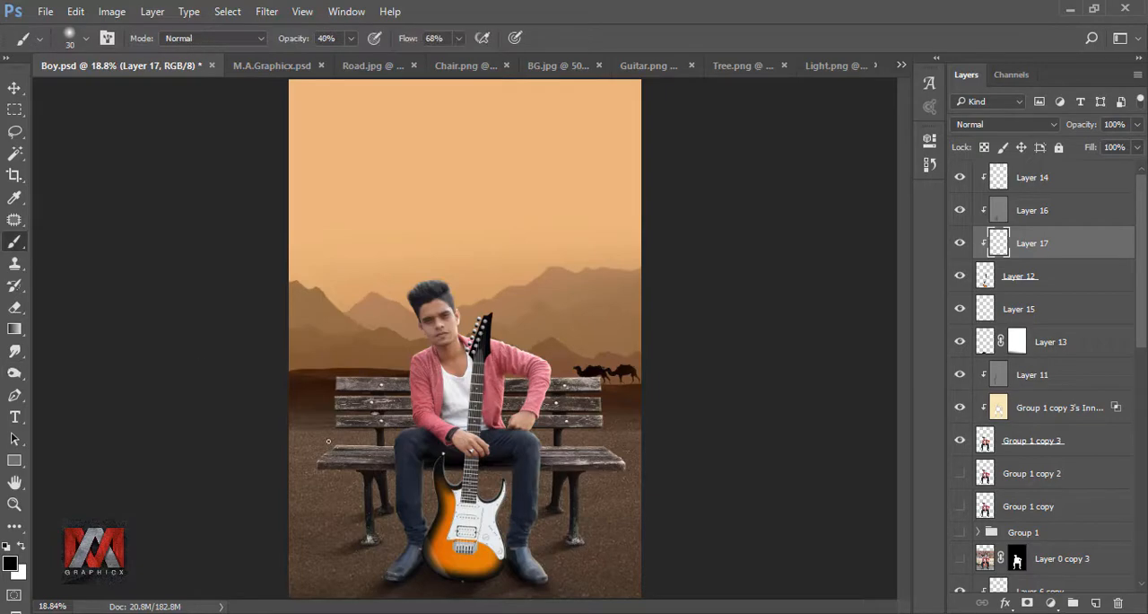
pyautogui.scroll(5, 491, 457)
pyautogui.scroll(1, 491, 458)
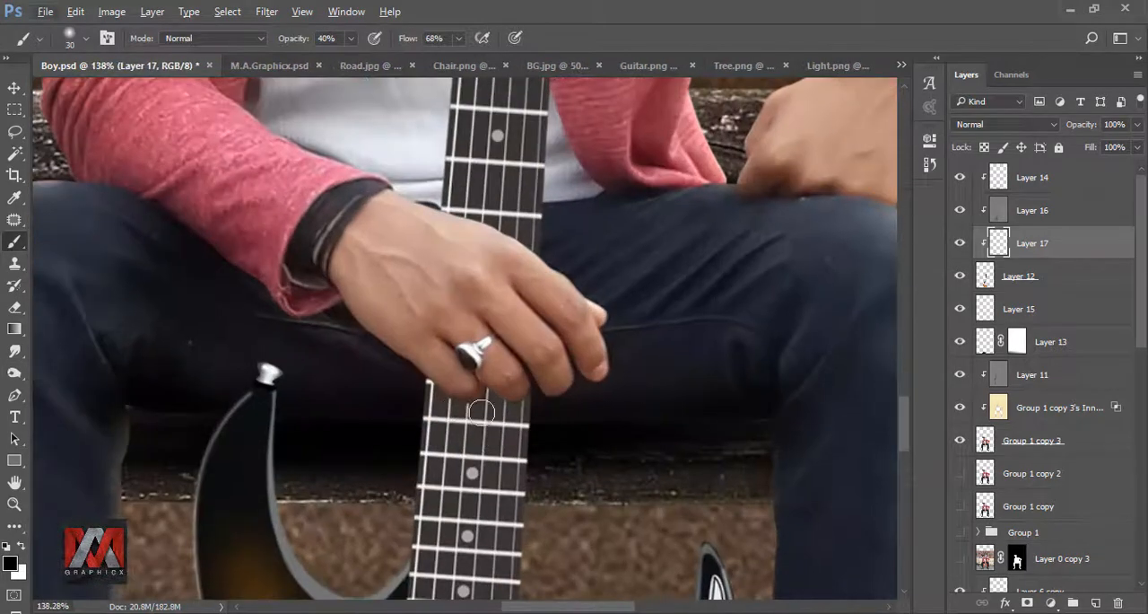
pyautogui.press(']')
pyautogui.press(']')
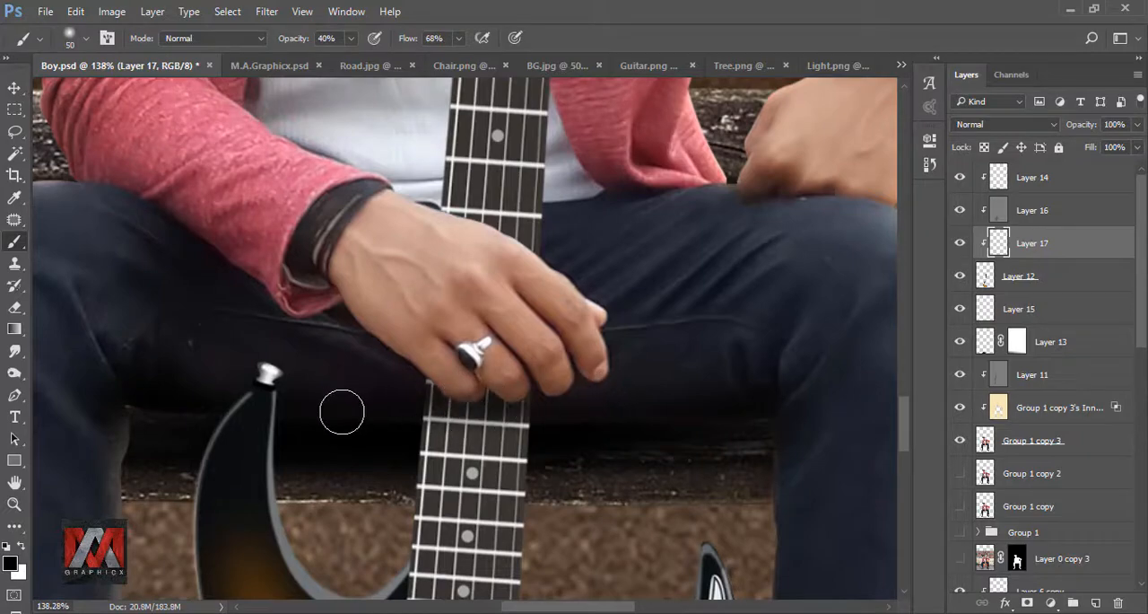
pyautogui.hotkey('ctrl', '0')
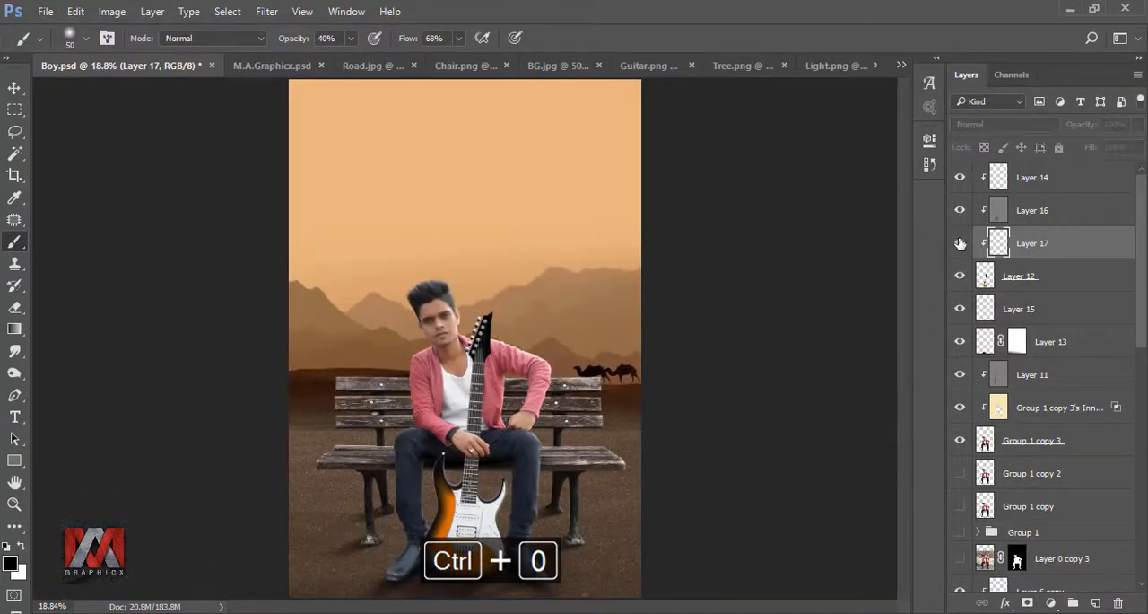
# Step: Add a new layer clipped to the man's layer and set up a soft black 80 px brush at 22% opacity and 68% flow
pyautogui.click(987, 442)
pyautogui.click(1096, 602)
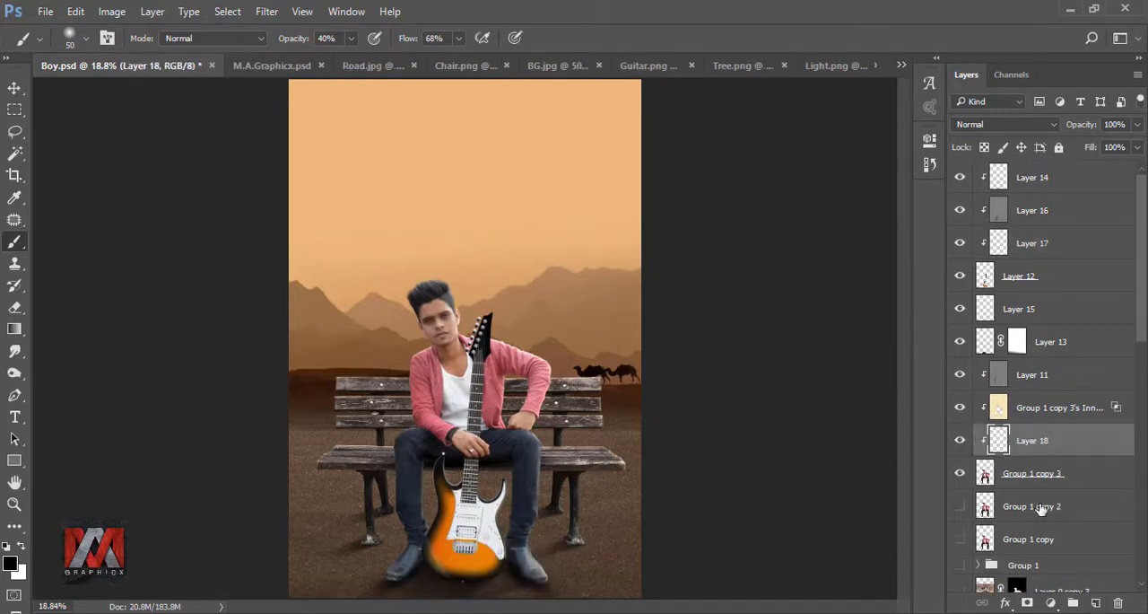
pyautogui.scroll(6, 465, 439)
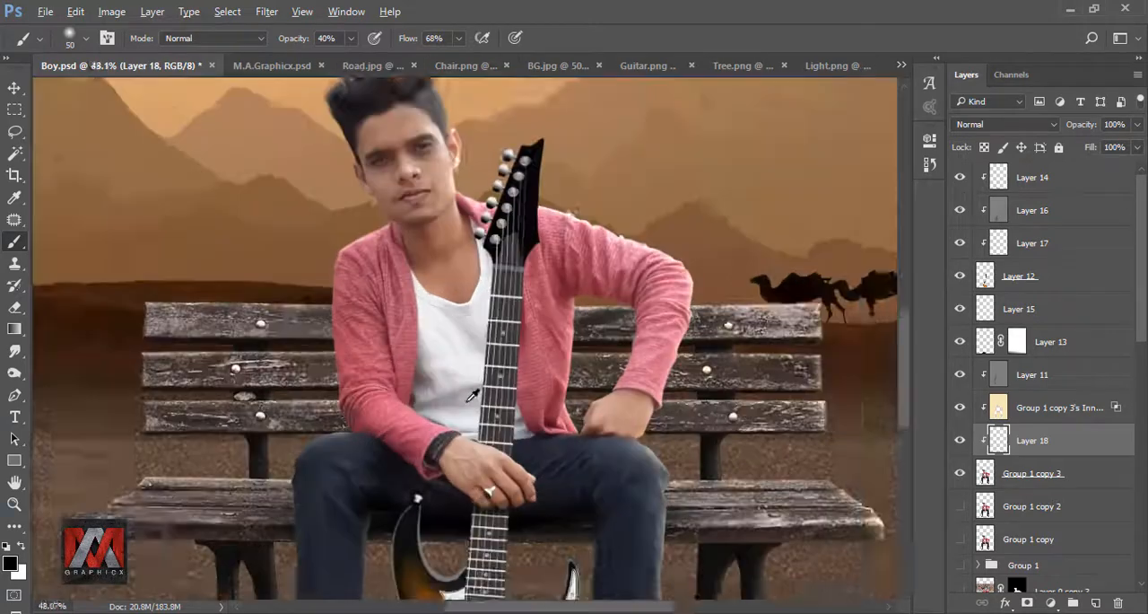
pyautogui.press(']')
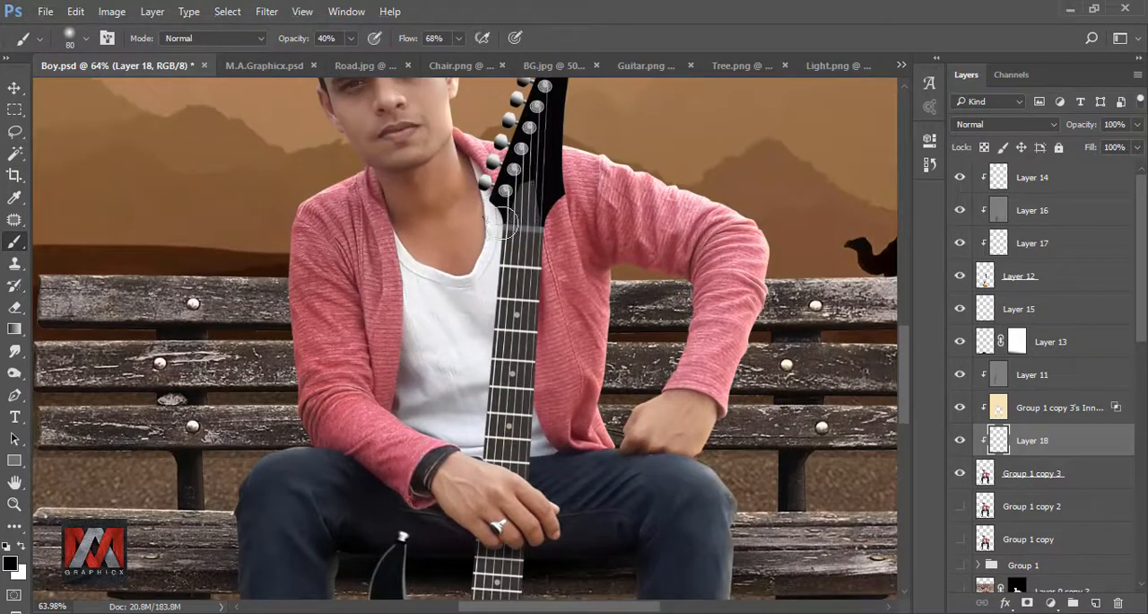
pyautogui.hotkey('ctrl', 'z')
pyautogui.click(351, 37)
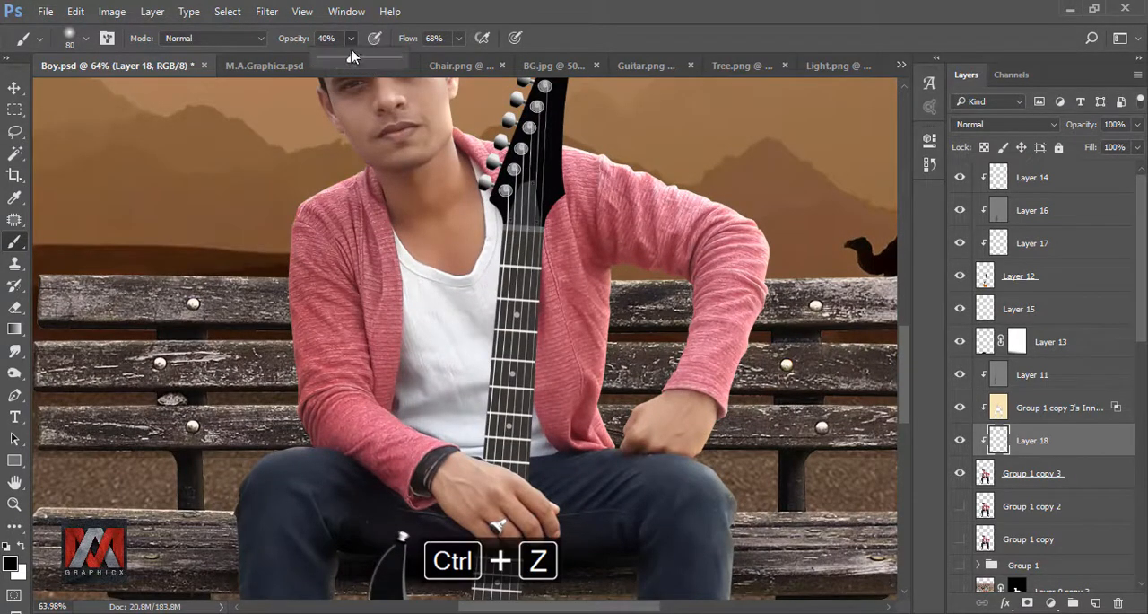
# Step: Paint the guitar neck's soft shadow onto the man's shirt, jacket and jeans along both sides of the neck
pyautogui.moveTo(503, 200); pyautogui.dragTo(524, 279)
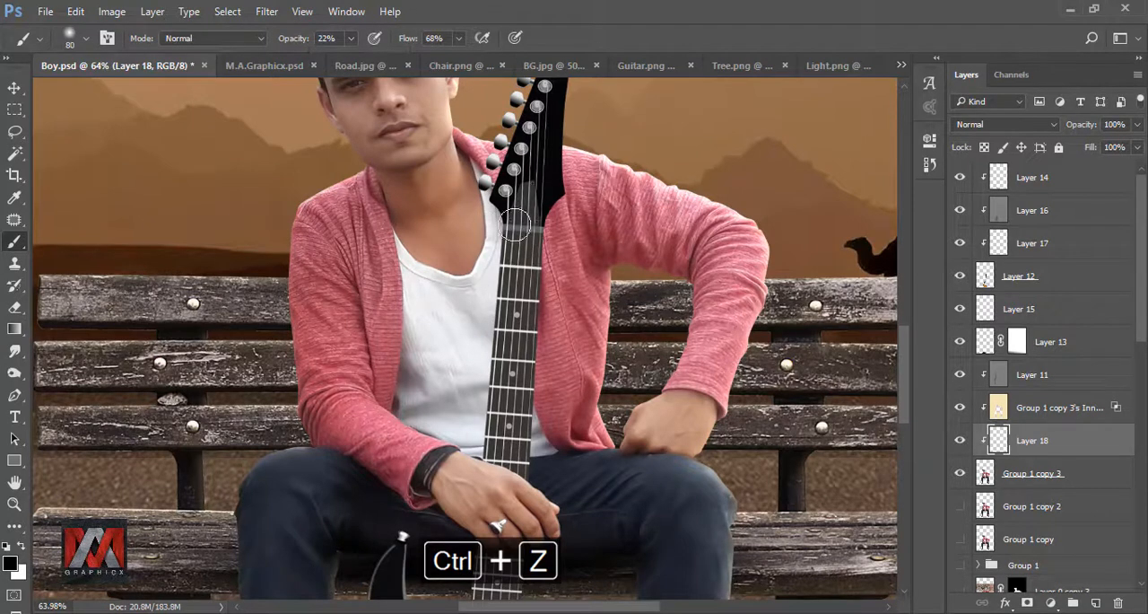
pyautogui.moveTo(513, 228); pyautogui.dragTo(499, 432)
pyautogui.moveTo(501, 379)
pyautogui.mouseDown()
pyautogui.moveTo(483, 472)
pyautogui.moveTo(496, 347)
pyautogui.mouseUp()
pyautogui.moveTo(520, 212); pyautogui.dragTo(504, 328)
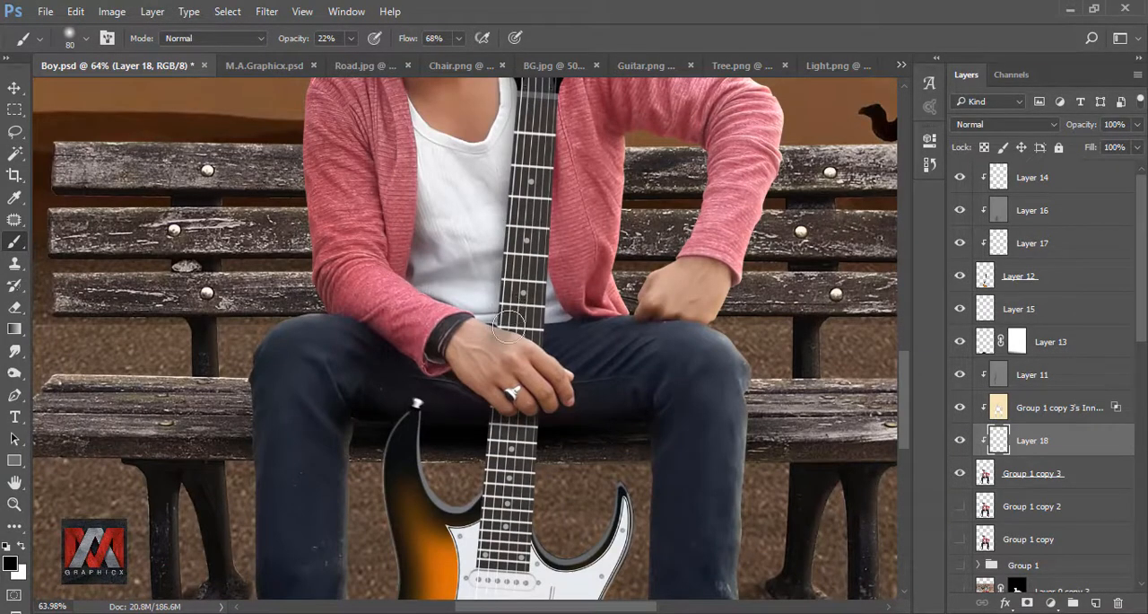
pyautogui.moveTo(526, 455)
pyautogui.mouseDown()
pyautogui.moveTo(537, 366)
pyautogui.moveTo(489, 418)
pyautogui.mouseUp()
pyautogui.moveTo(549, 247)
pyautogui.mouseDown()
pyautogui.moveTo(512, 382)
pyautogui.moveTo(516, 408)
pyautogui.mouseUp()
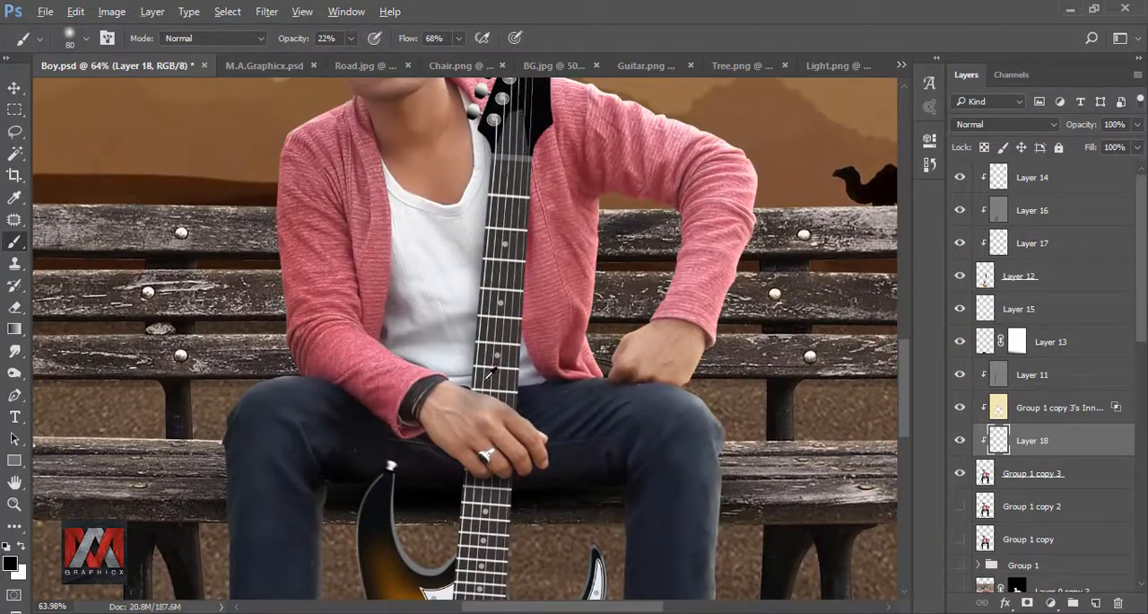
pyautogui.hotkey('ctrl', '0')
pyautogui.hotkey('ctrl', '0')
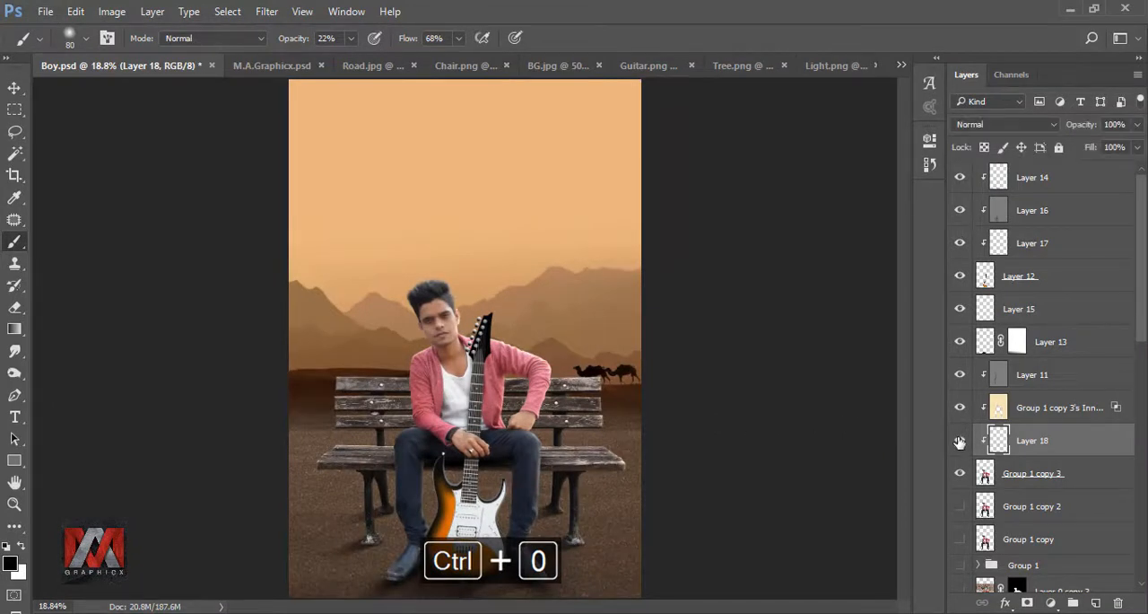
# Step: Deepen the shadow on the white shirt beside the guitar neck, from the headstock down to the wrist
pyautogui.scroll(5, 462, 356)
pyautogui.scroll(3, 462, 356)
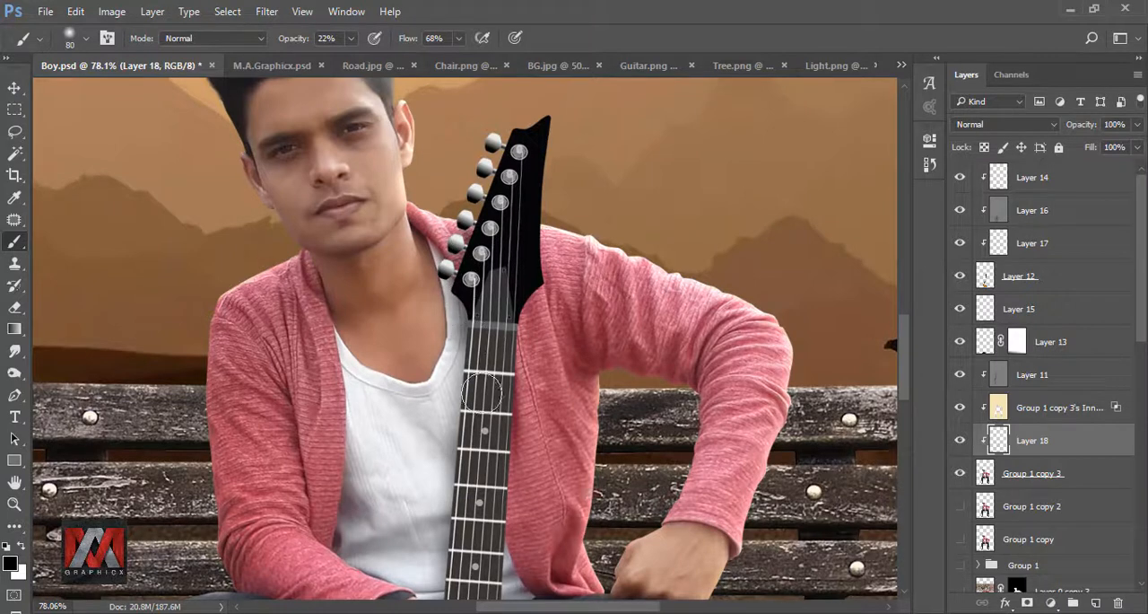
pyautogui.scroll(-3, 485, 391)
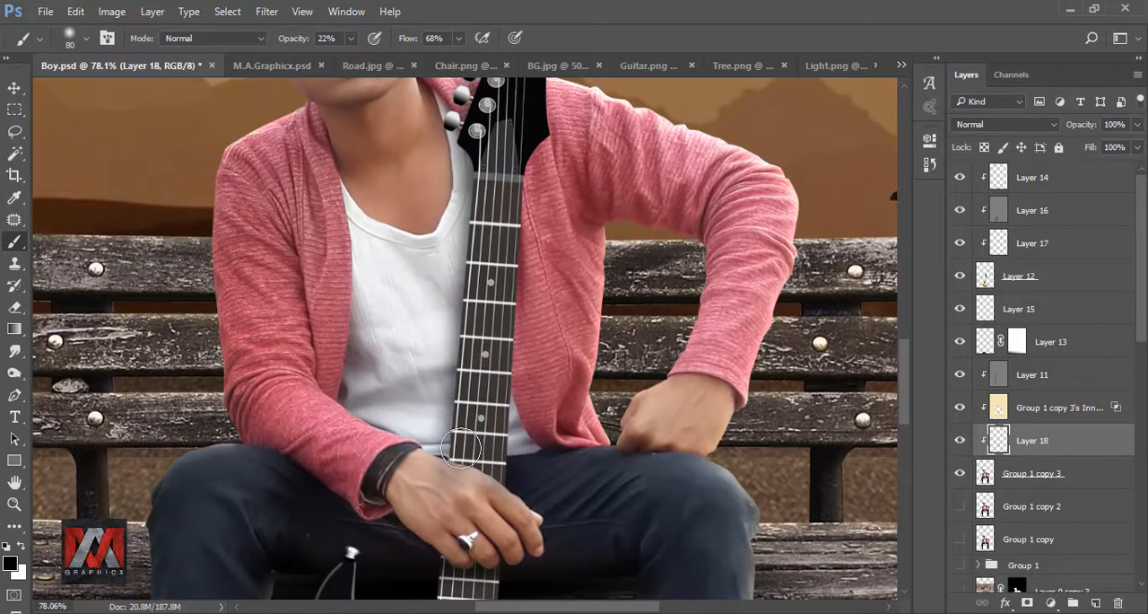
pyautogui.hotkey('ctrl', '0')
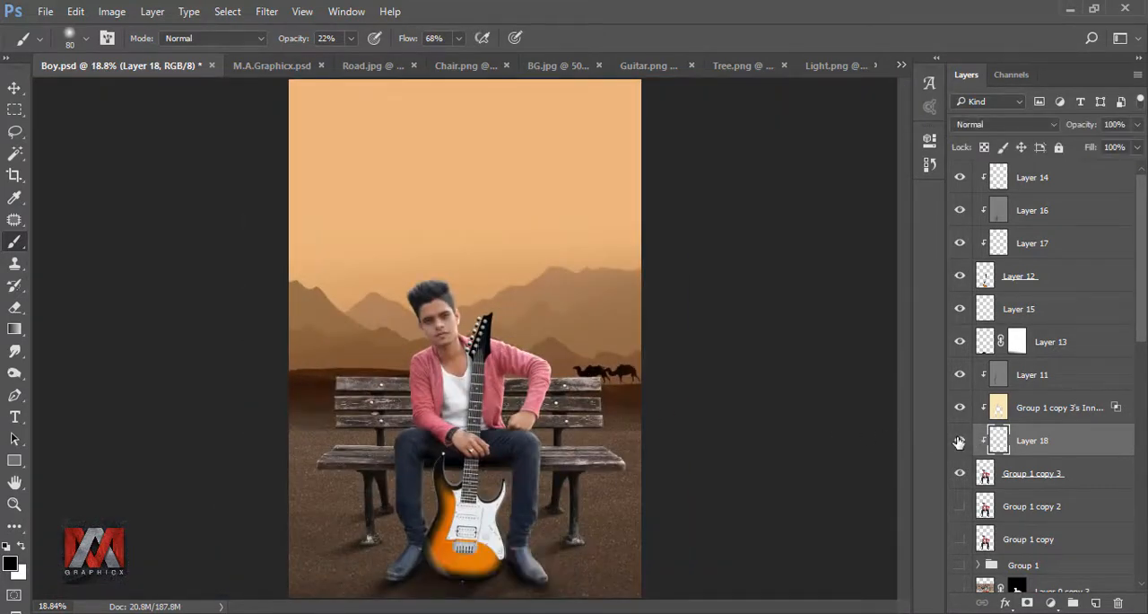
# Step: Add a reversed black-to-transparent radial gradient fill above the top layer, centred in the sky toward the right edge, with its scale enlarged
pyautogui.click(1001, 176)
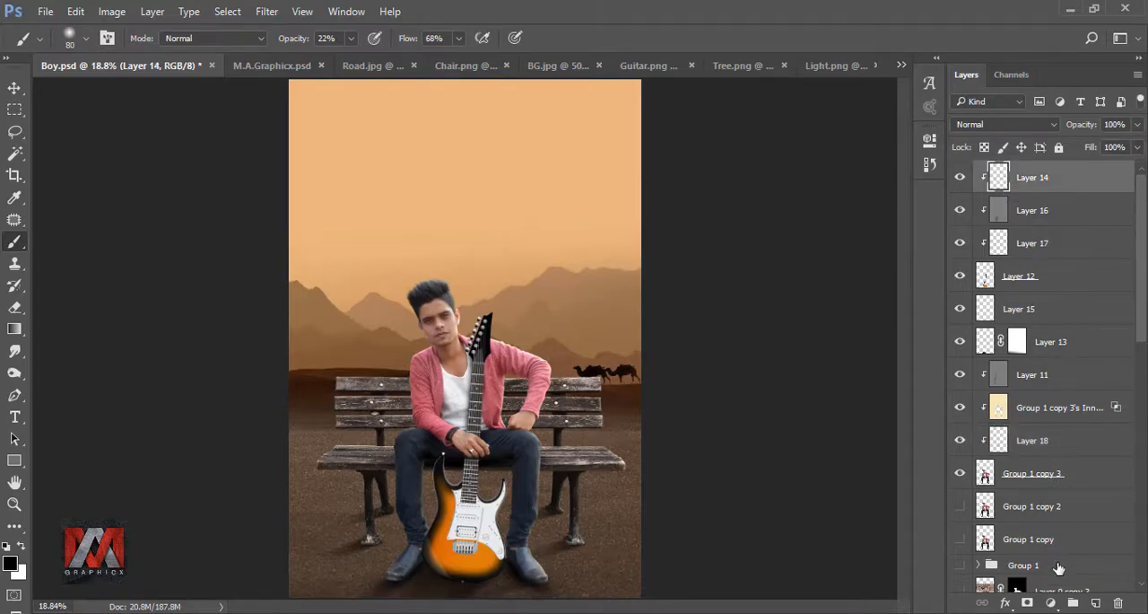
pyautogui.click(1050, 602)
pyautogui.click(1023, 259)
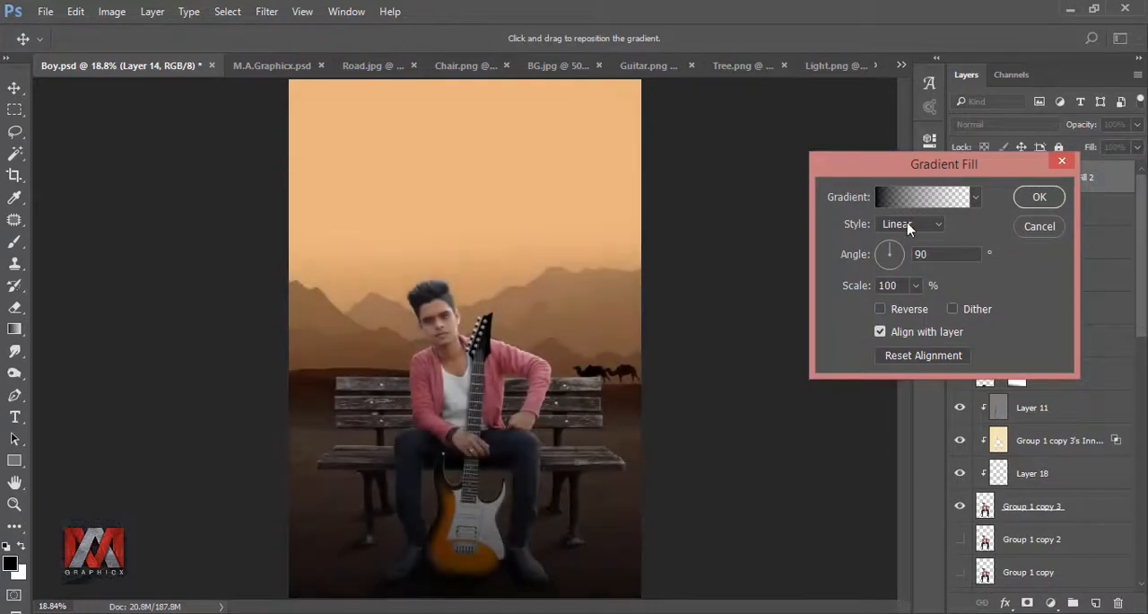
pyautogui.click(908, 227)
pyautogui.click(903, 250)
pyautogui.click(909, 311)
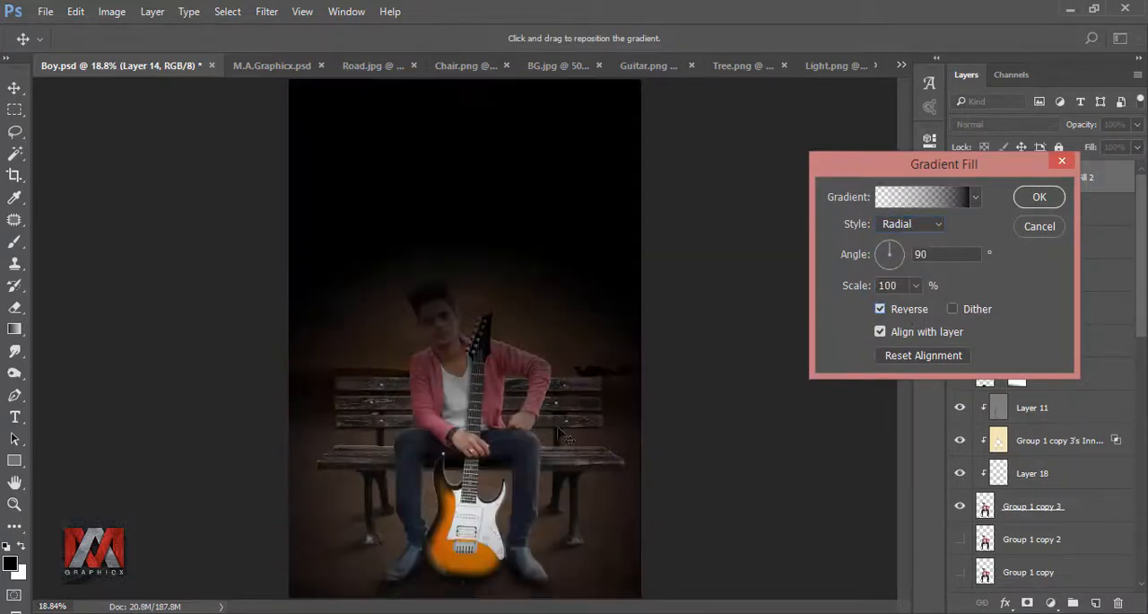
pyautogui.moveTo(556, 539); pyautogui.dragTo(651, 278)
pyautogui.click(916, 285)
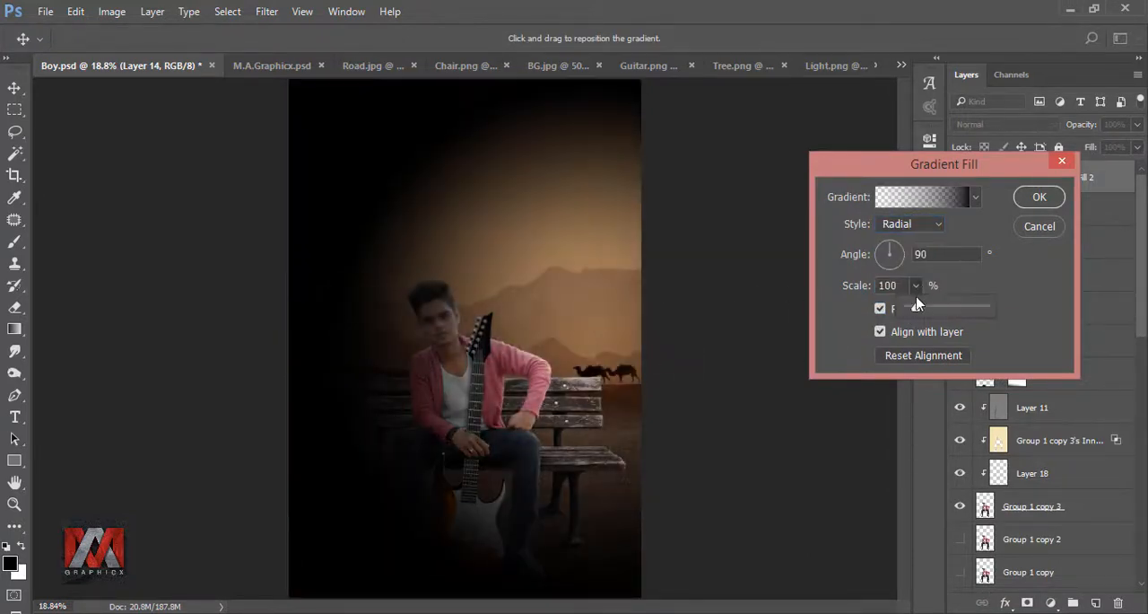
pyautogui.moveTo(917, 308); pyautogui.dragTo(930, 309)
pyautogui.click(1038, 199)
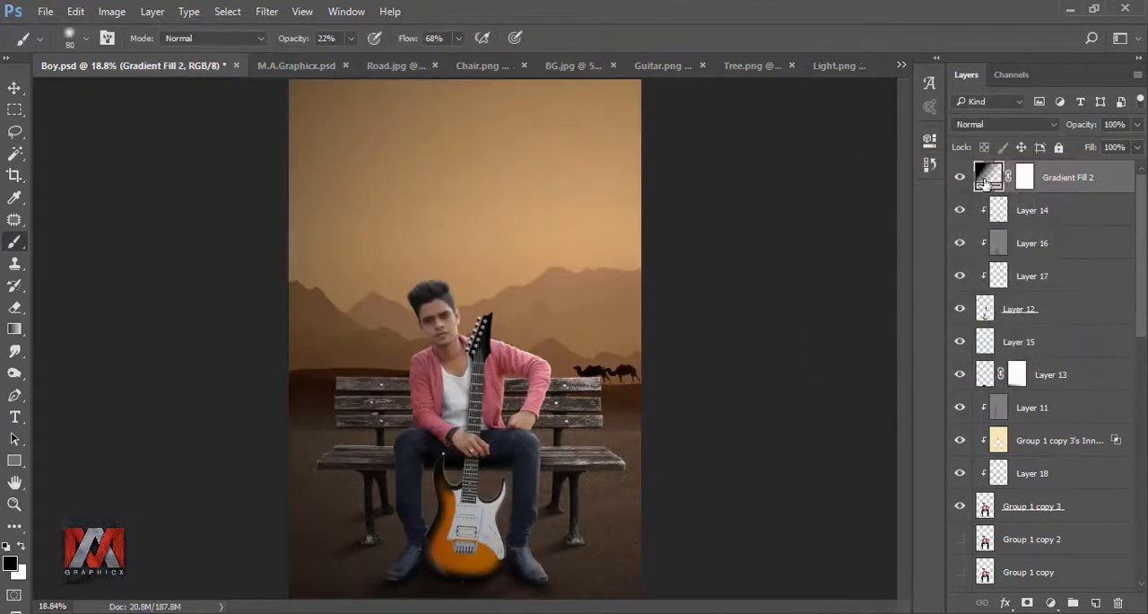
# Step: Paint the gradient fill's mask with a soft black 2000 px brush over the man and the sky beside him, then compare with the effect hidden
pyautogui.click(958, 177)
pyautogui.click(959, 177)
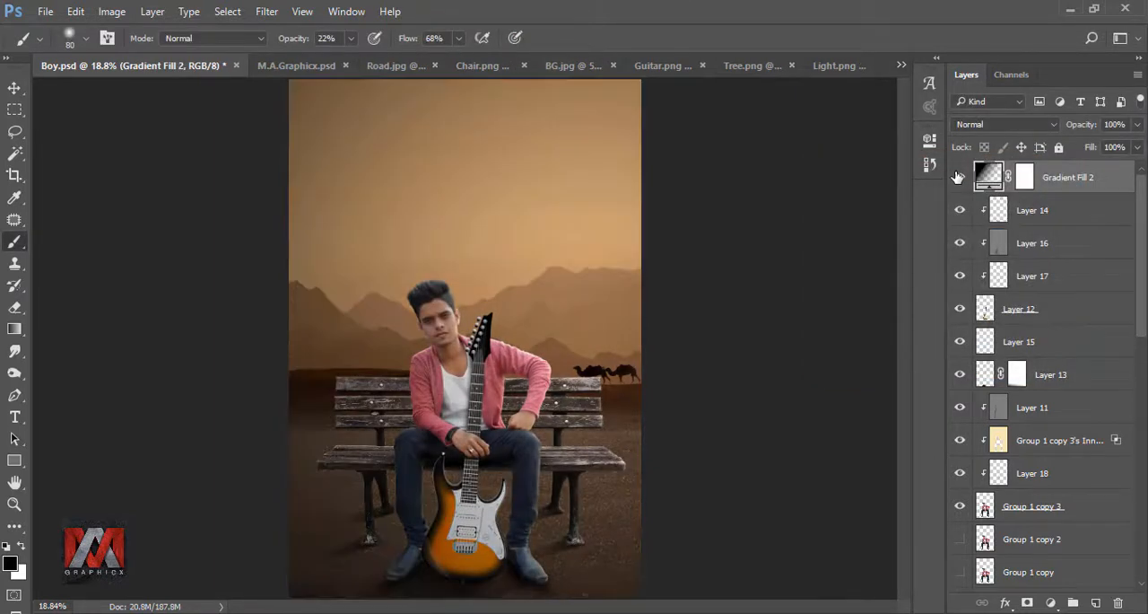
pyautogui.click(1023, 177)
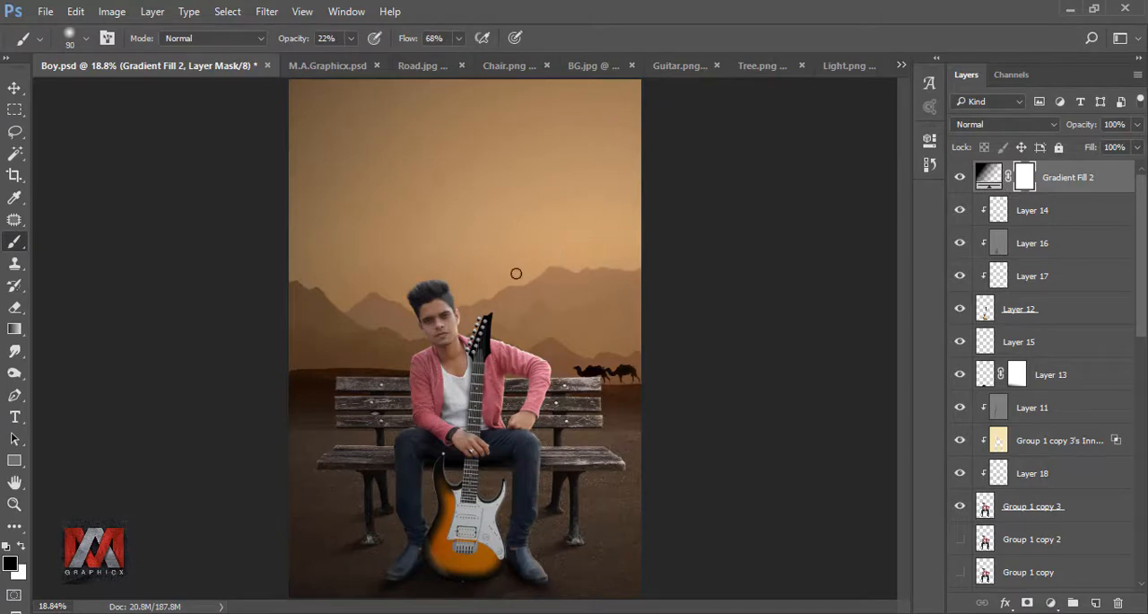
pyautogui.press(']')
pyautogui.press(']')
pyautogui.press(']')
pyautogui.press(']')
pyautogui.press(']')
pyautogui.press(']')
pyautogui.press(']')
pyautogui.press(']')
pyautogui.press(']')
pyautogui.press(']')
pyautogui.press(']')
pyautogui.press(']')
pyautogui.press(']')
pyautogui.press(']')
pyautogui.press(']')
pyautogui.press(']')
pyautogui.press(']')
pyautogui.press(']')
pyautogui.press(']')
pyautogui.press(']')
pyautogui.click(536, 341)
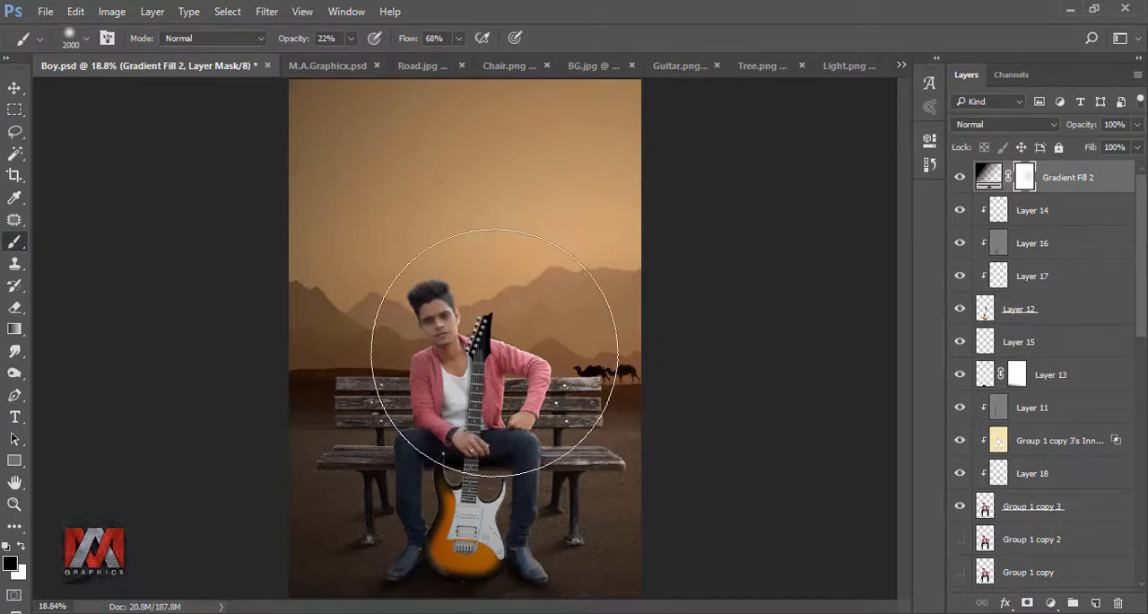
pyautogui.moveTo(494, 353)
pyautogui.mouseDown()
pyautogui.moveTo(484, 294)
pyautogui.moveTo(538, 438)
pyautogui.moveTo(585, 416)
pyautogui.moveTo(554, 261)
pyautogui.mouseUp()
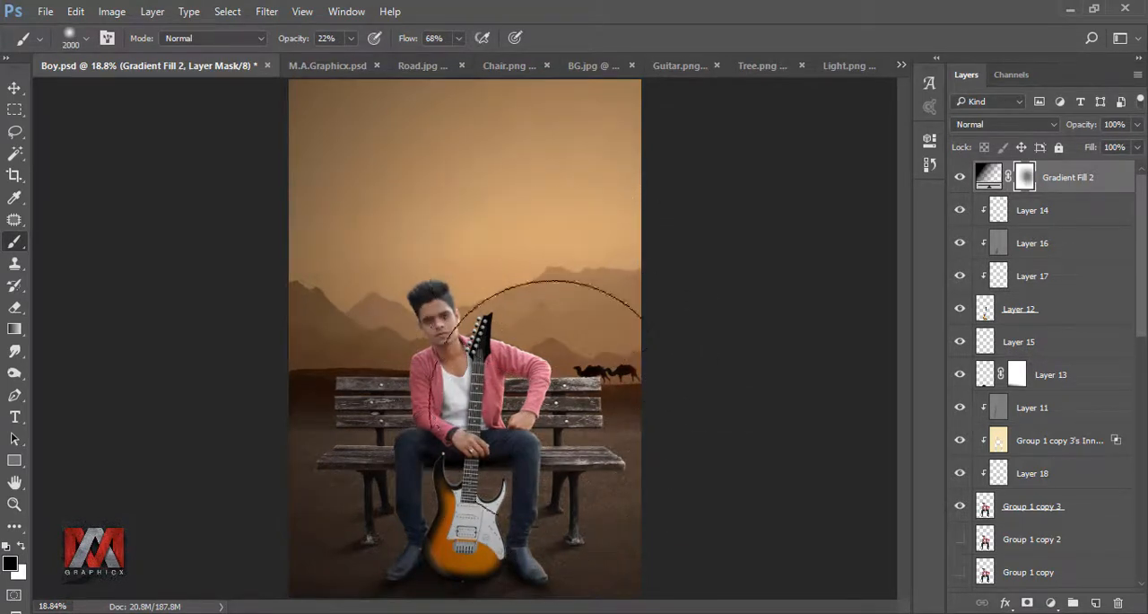
pyautogui.click(961, 178)
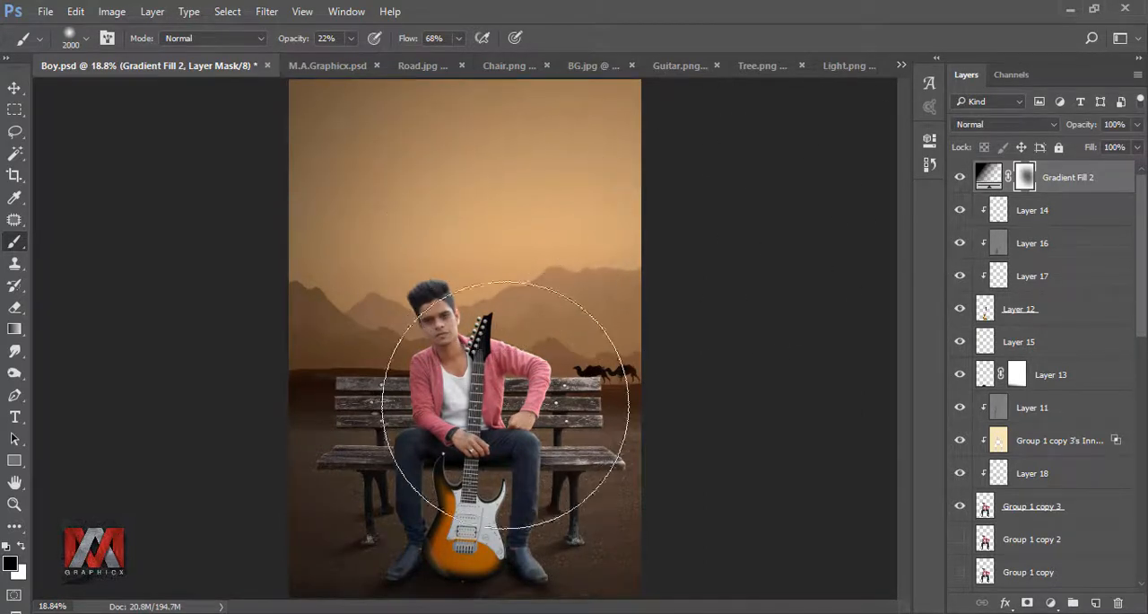
pyautogui.click(959, 178)
pyautogui.click(959, 179)
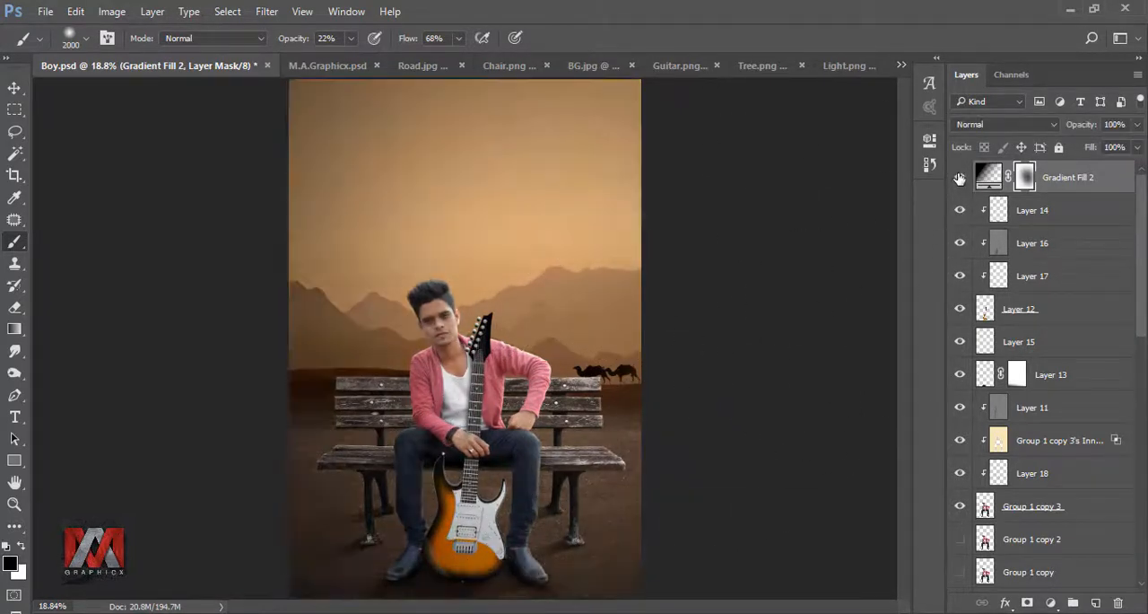
# Step: Copy the bare tree from Tree.png into Boy.psd directly above Layer 4, behind the man and bench
pyautogui.moveTo(1142, 224); pyautogui.dragTo(1121, 494)
pyautogui.click(984, 510)
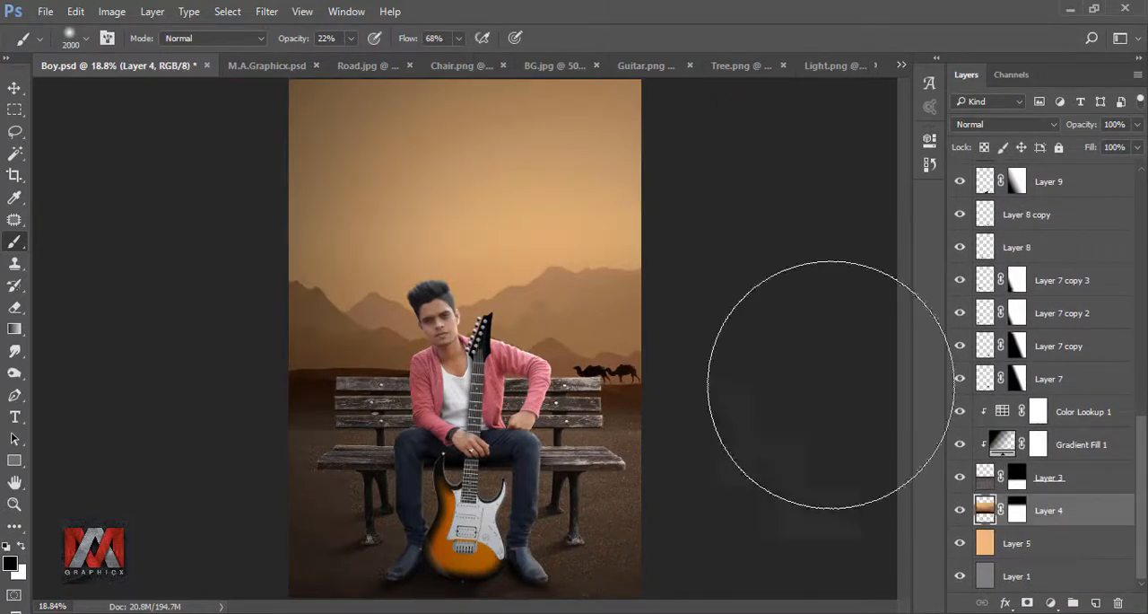
pyautogui.click(745, 68)
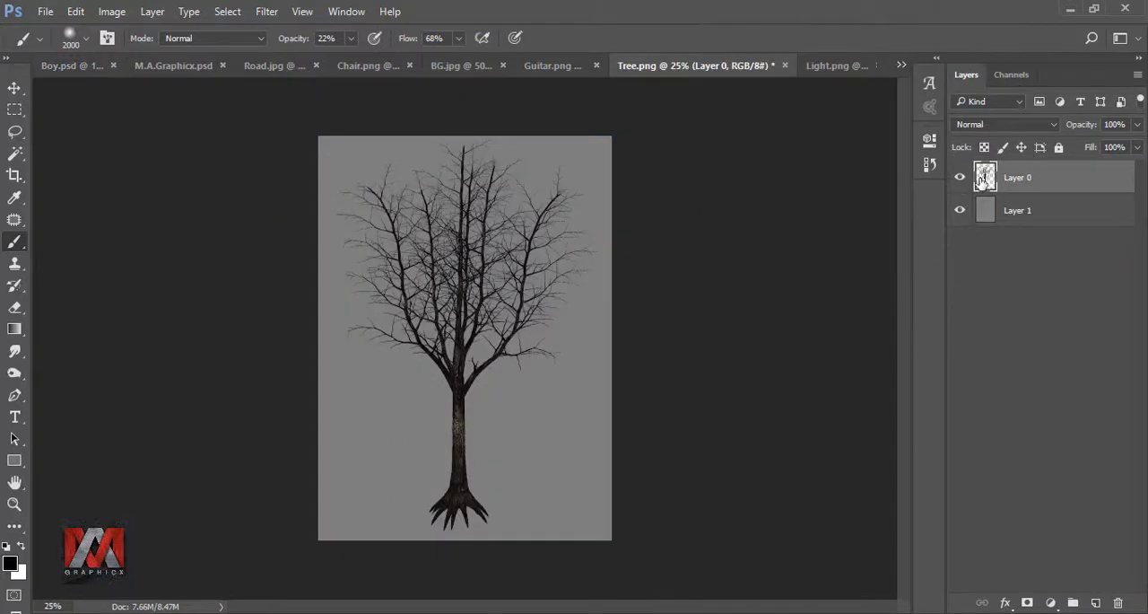
pyautogui.click(14, 87)
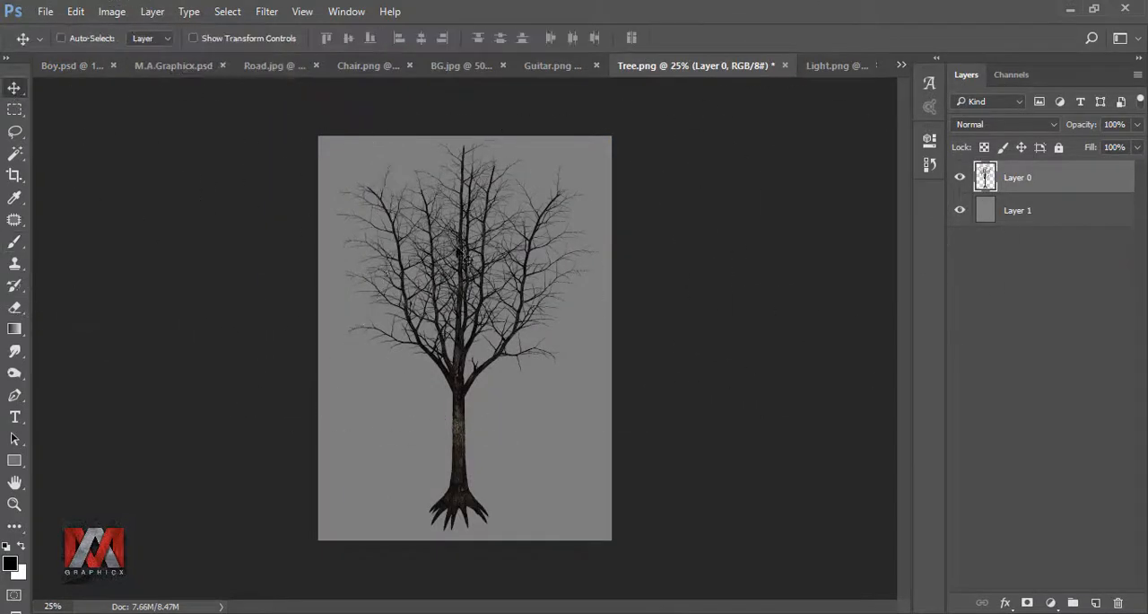
pyautogui.moveTo(464, 256); pyautogui.dragTo(368, 262)
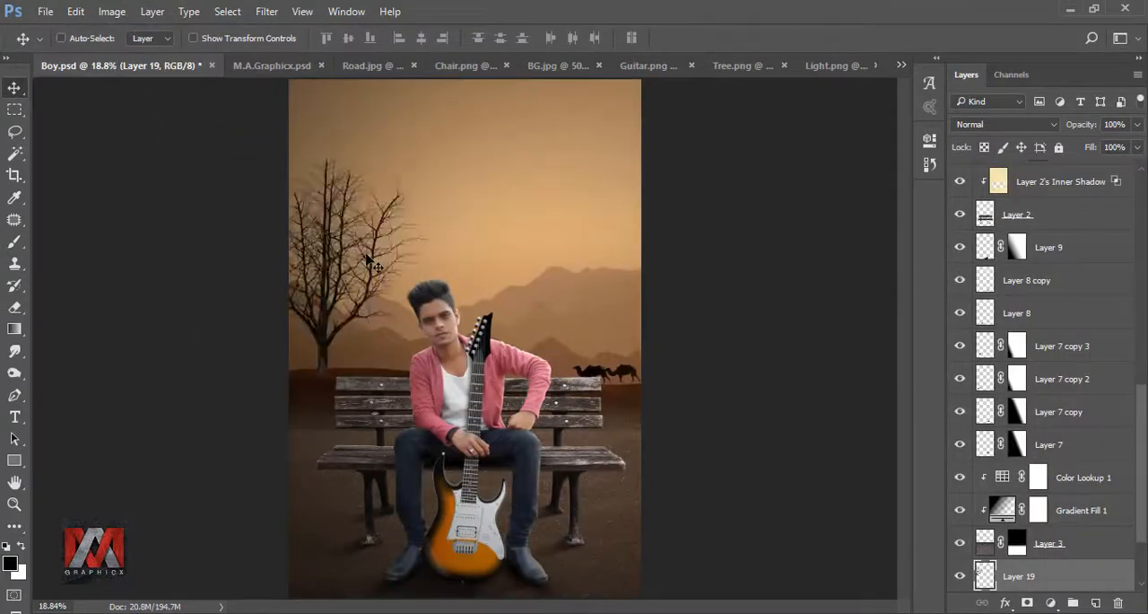
# Step: Enlarge the tree proportionally and position it along the left edge of the picture, partly cropped by the canvas
pyautogui.hotkey('ctrl', 't')
pyautogui.click(289, 38)
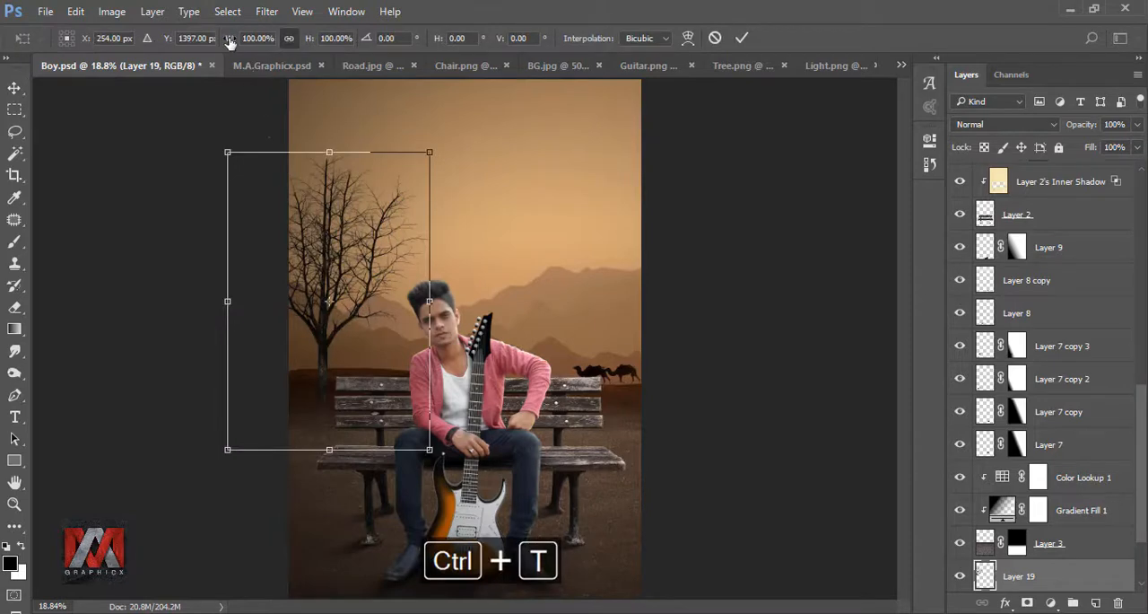
pyautogui.moveTo(231, 41); pyautogui.dragTo(285, 57)
pyautogui.moveTo(411, 233); pyautogui.dragTo(379, 227)
pyautogui.click(741, 38)
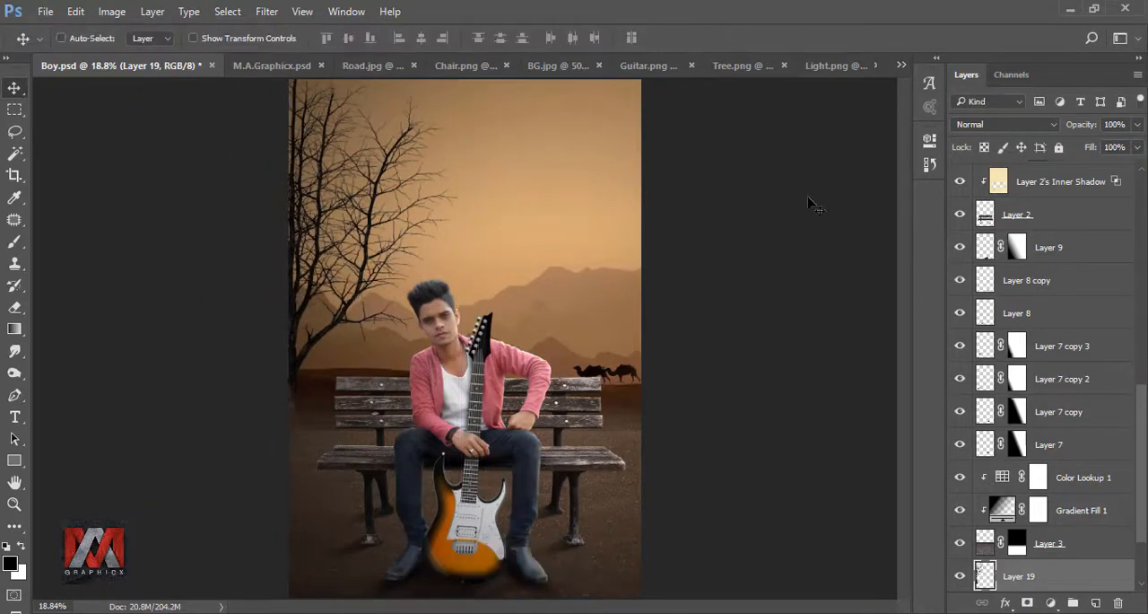
# Step: Stamp all visible layers into a new merged layer above Gradient Fill 2
pyautogui.moveTo(1143, 470); pyautogui.dragTo(1143, 230)
pyautogui.click(1025, 177)
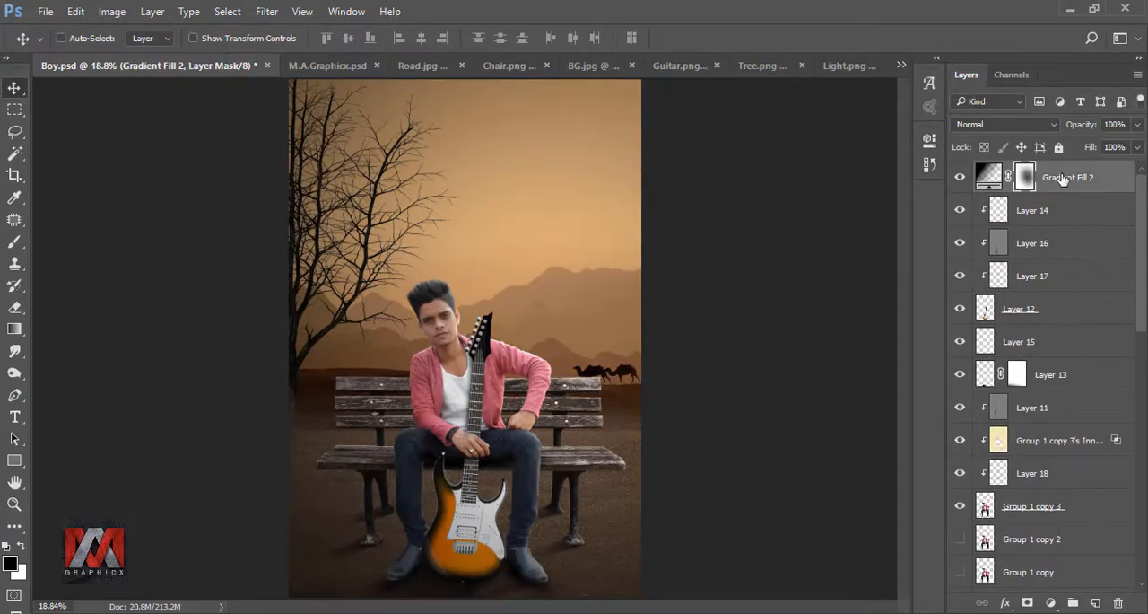
pyautogui.hotkey('ctrl', 'shift', 'alt', 'e')
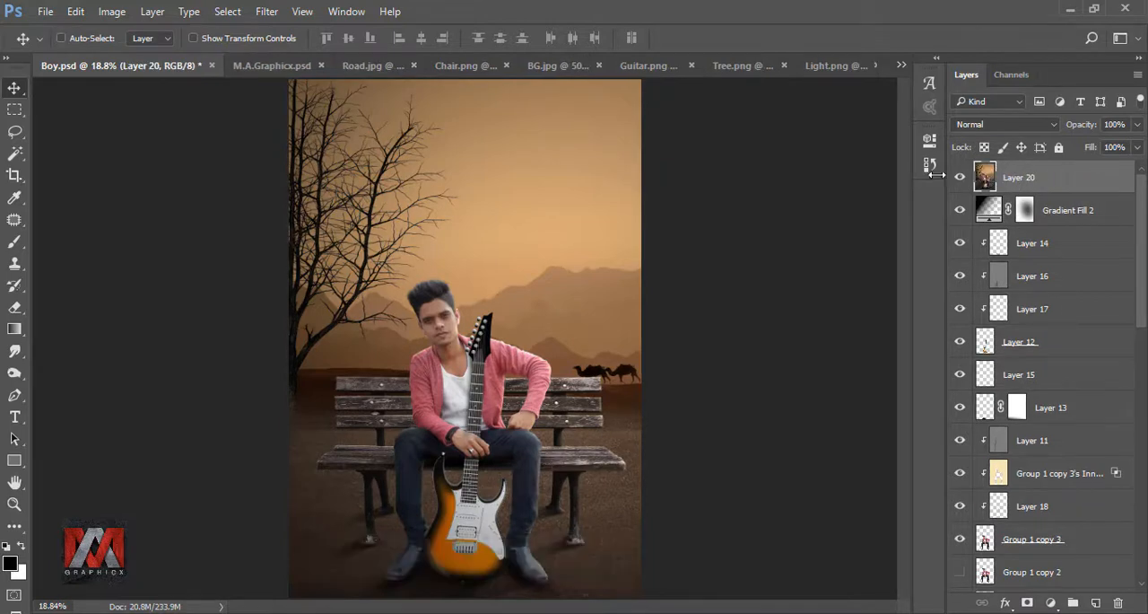
# Step: Apply the Color Efex Pro 4 Cross Balance filter to the merged layer with Daylight To Tungsten (3) at 26% strength
pyautogui.click(268, 12)
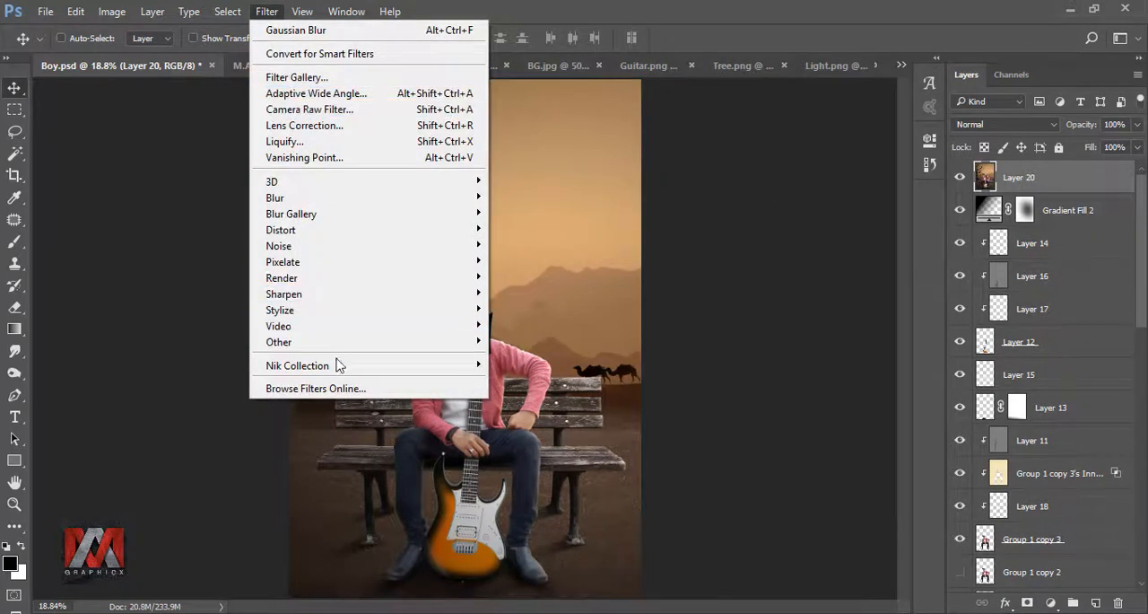
pyautogui.moveTo(339, 365)
pyautogui.click(547, 384)
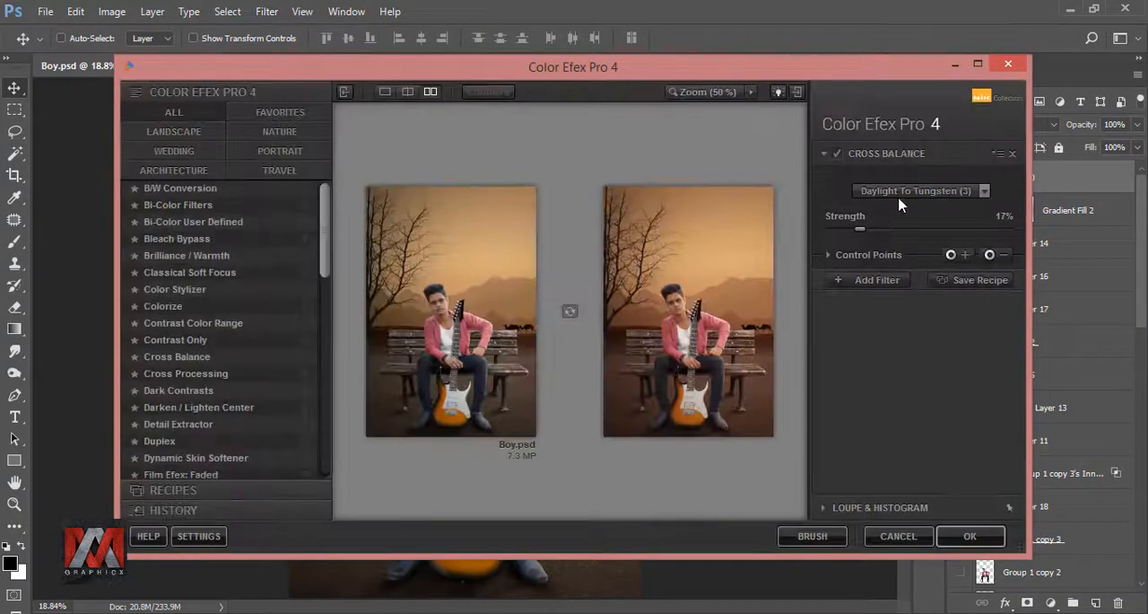
pyautogui.click(902, 205)
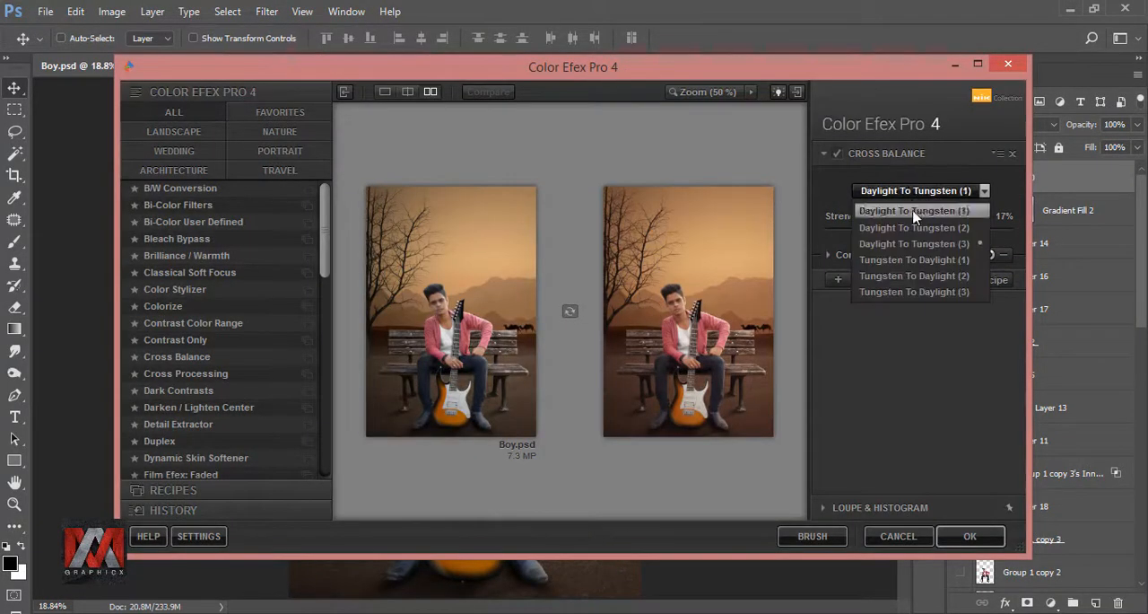
pyautogui.click(872, 240)
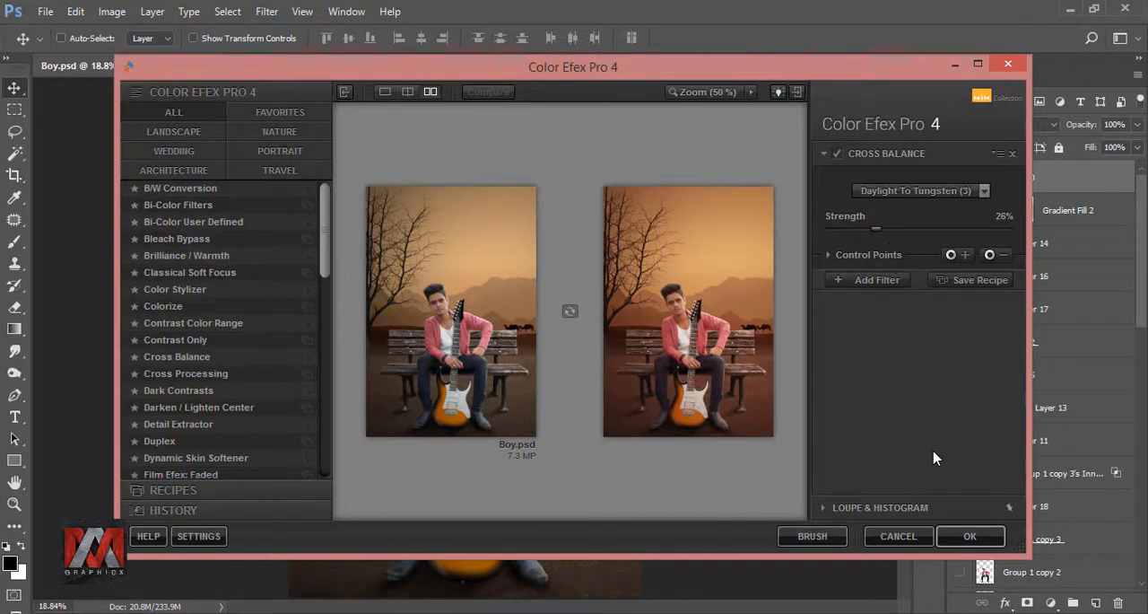
pyautogui.click(963, 536)
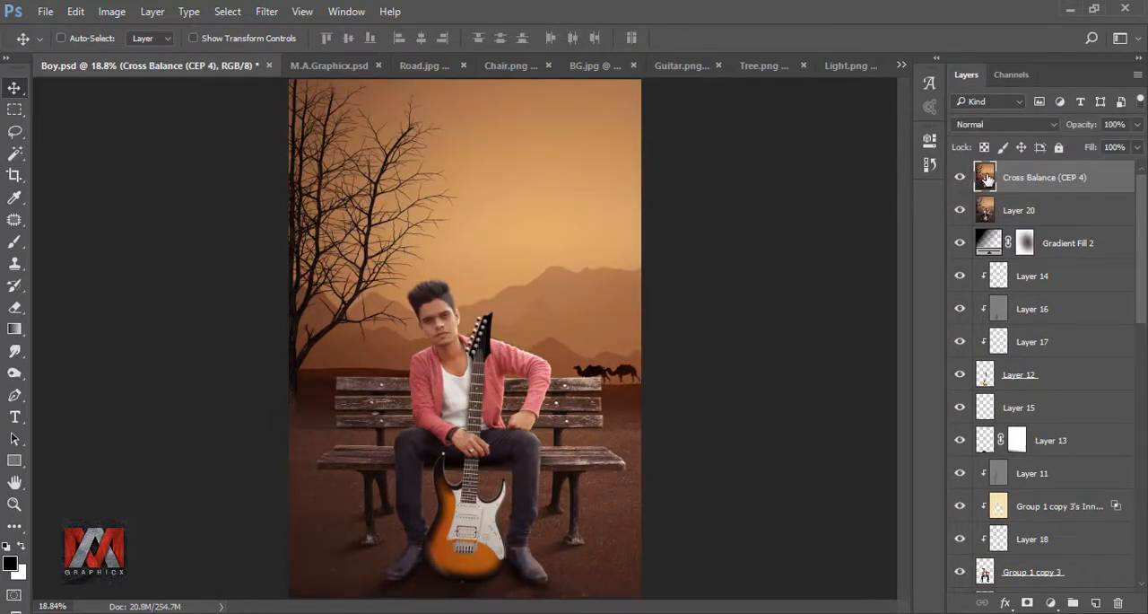
# Step: Duplicate the Cross Balance layer and darken its surroundings with a large Camera Raw radial filter centred on the mountains, temperature -29, exposure -1.10
pyautogui.hotkey('ctrl', 'j')
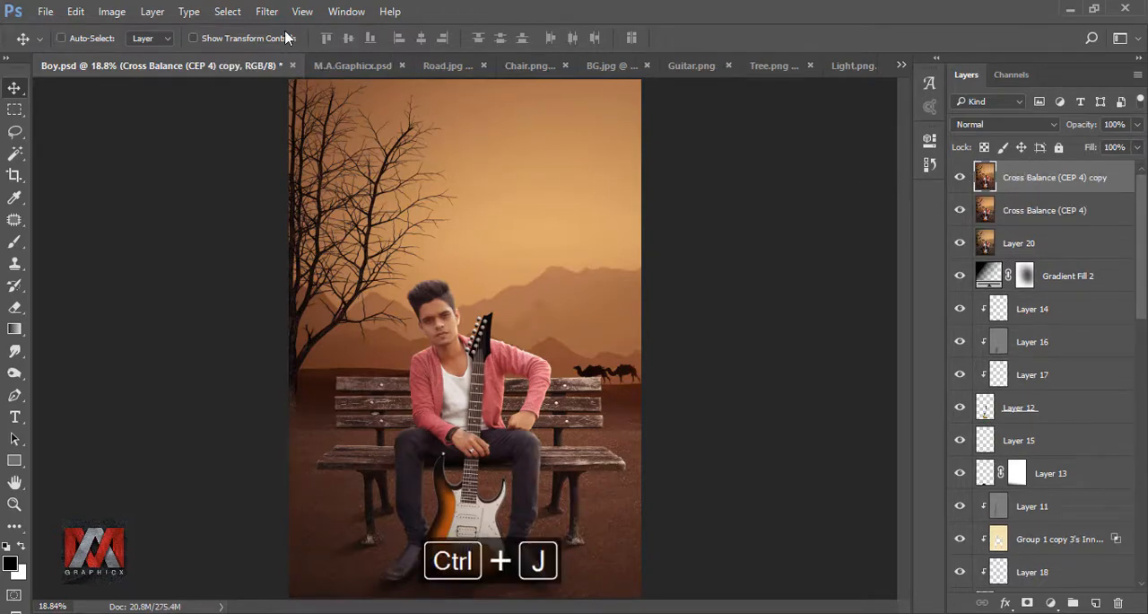
pyautogui.click(267, 11)
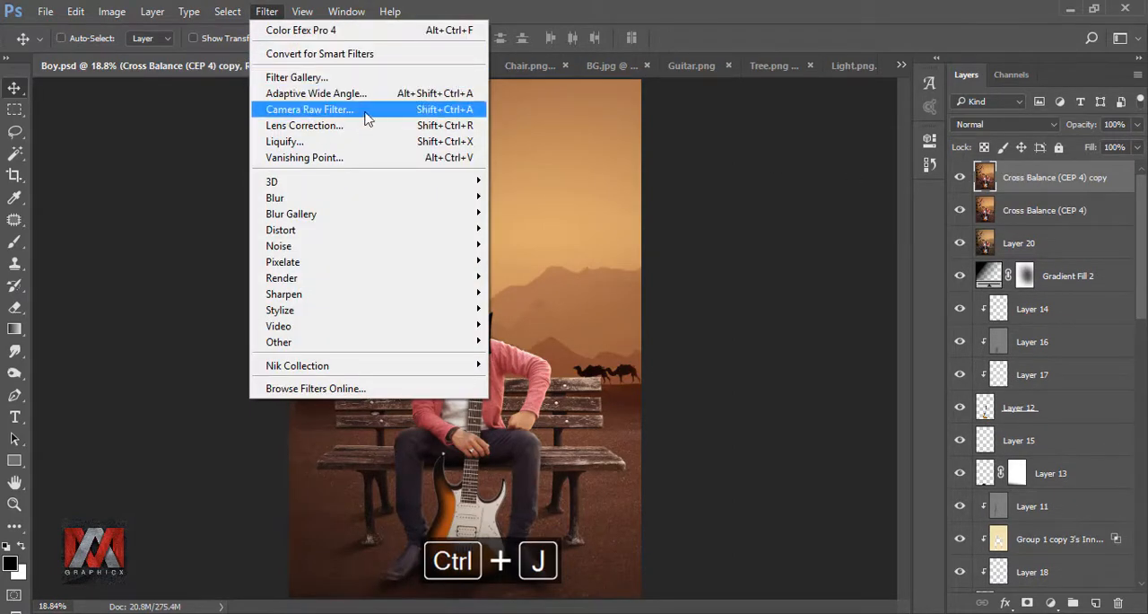
pyautogui.click(365, 111)
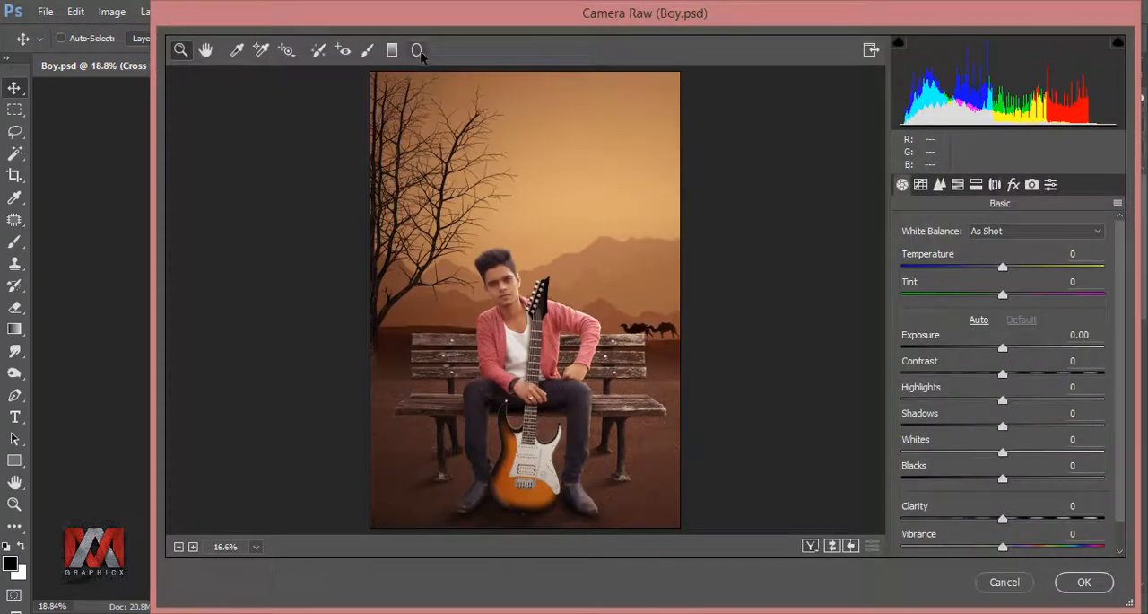
pyautogui.click(417, 51)
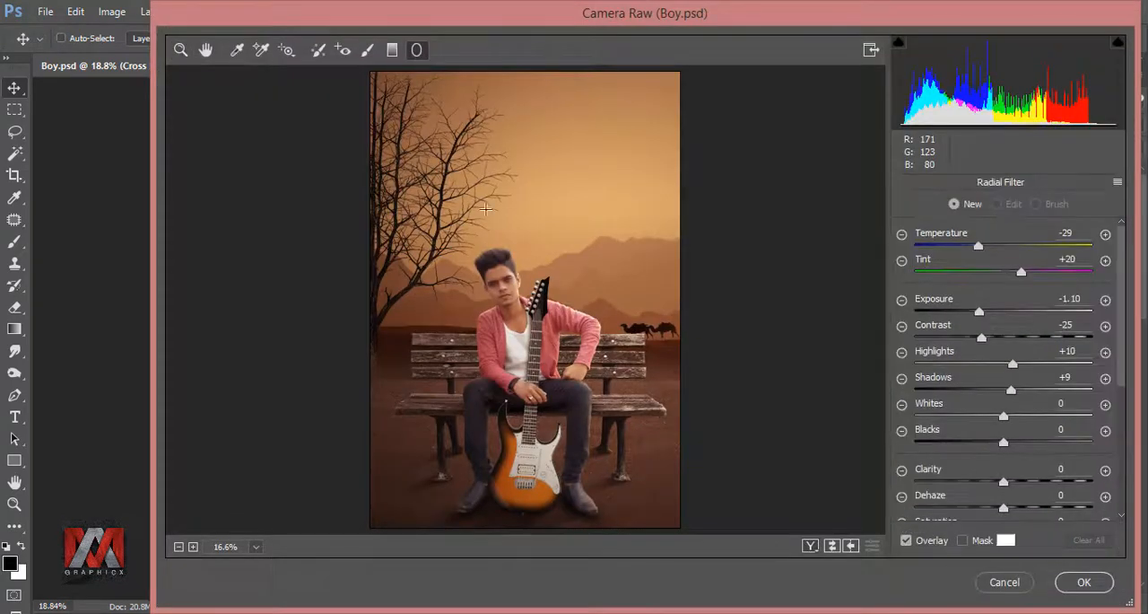
pyautogui.moveTo(652, 216)
pyautogui.mouseDown()
pyautogui.moveTo(502, 350)
pyautogui.moveTo(410, 500)
pyautogui.moveTo(393, 502)
pyautogui.mouseUp()
pyautogui.moveTo(642, 281); pyautogui.dragTo(615, 314)
pyautogui.moveTo(367, 249); pyautogui.dragTo(399, 266)
pyautogui.moveTo(548, 323); pyautogui.dragTo(535, 323)
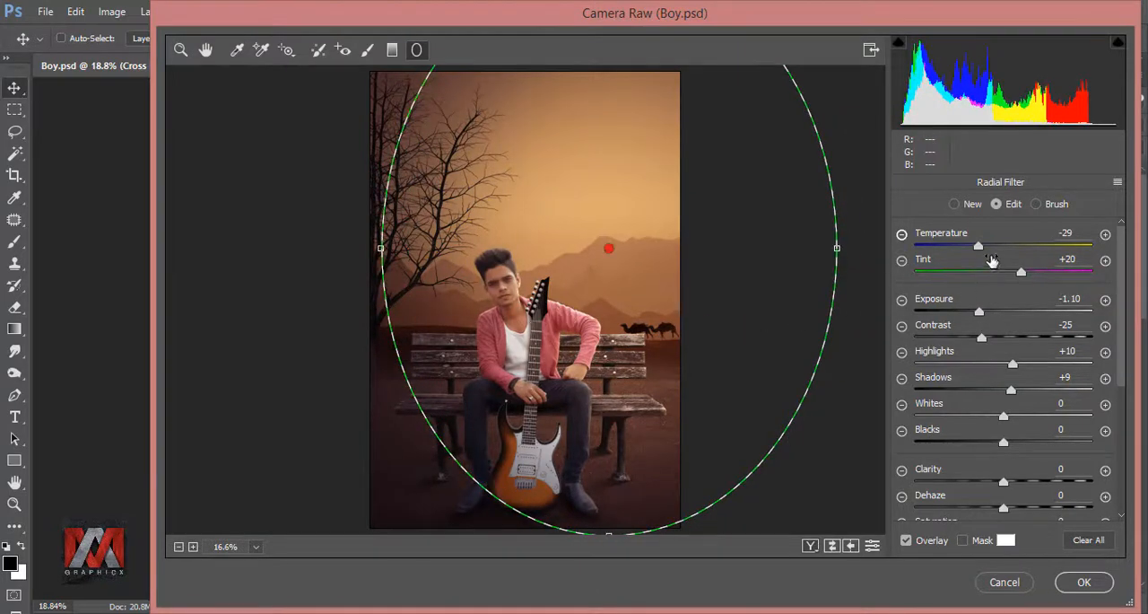
pyautogui.click(1081, 582)
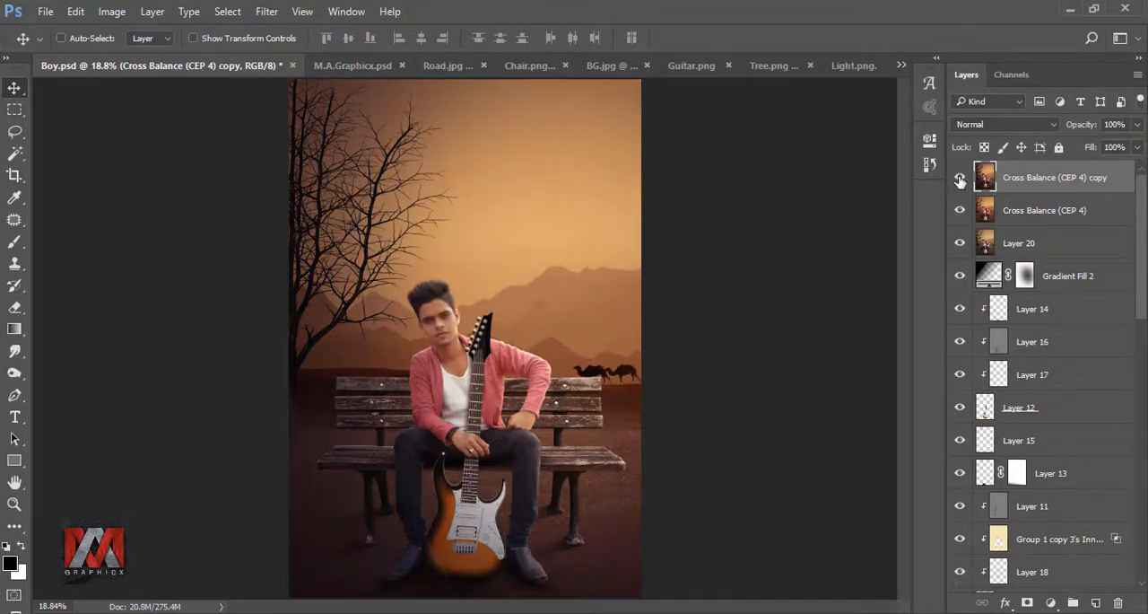
# Step: Reduce the opacity of the Cross Balance copy to 72% and compare the picture with and without it
pyautogui.click(960, 180)
pyautogui.click(960, 180)
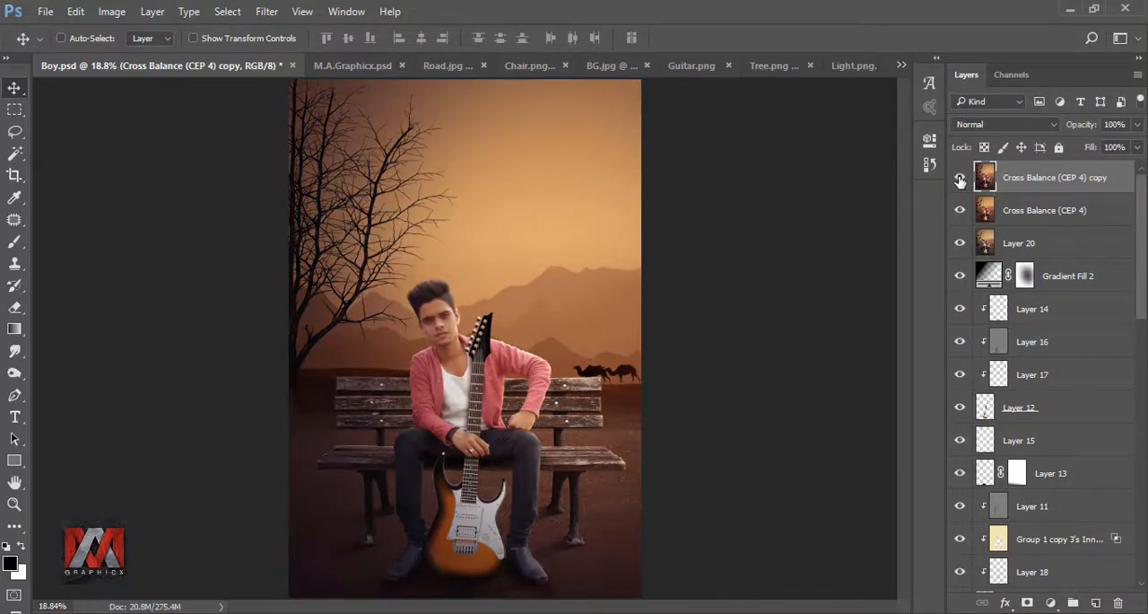
pyautogui.click(1137, 125)
pyautogui.moveTo(1135, 145); pyautogui.dragTo(1117, 148)
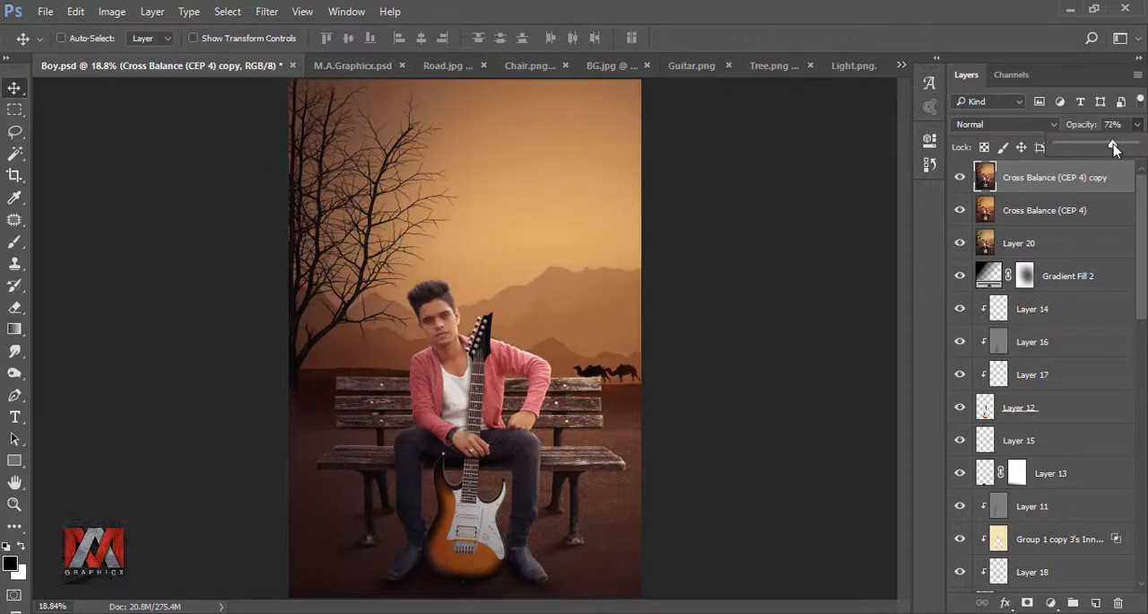
pyautogui.click(960, 180)
pyautogui.click(960, 180)
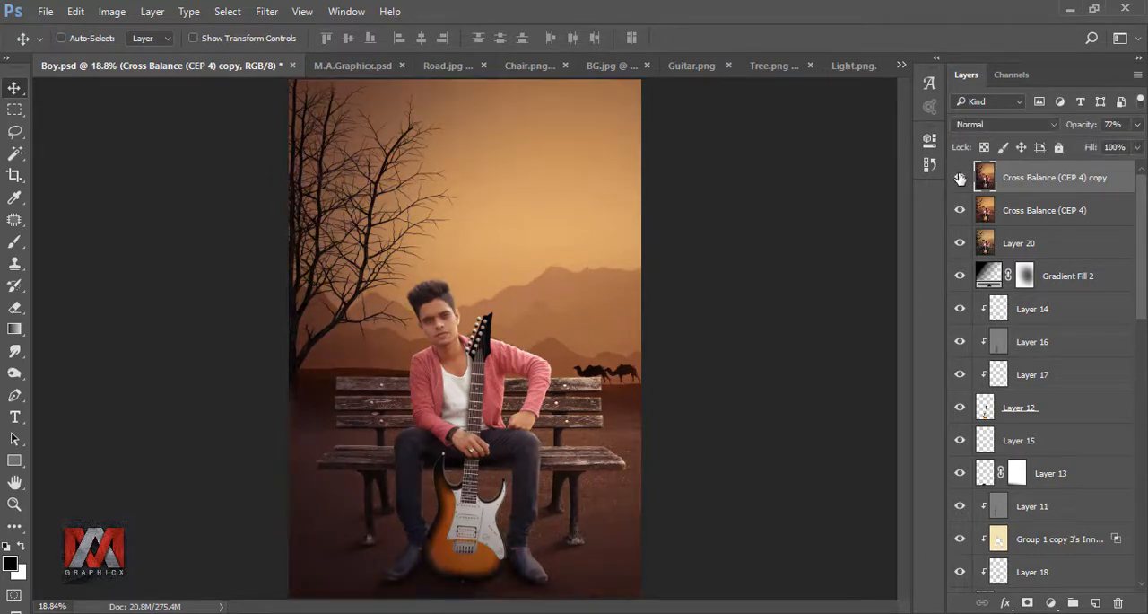
# Step: Apply the Viveza 2 filter with brightness 6% and structure 13% to the Cross Balance copy, and check the picture before and after
pyautogui.click(267, 11)
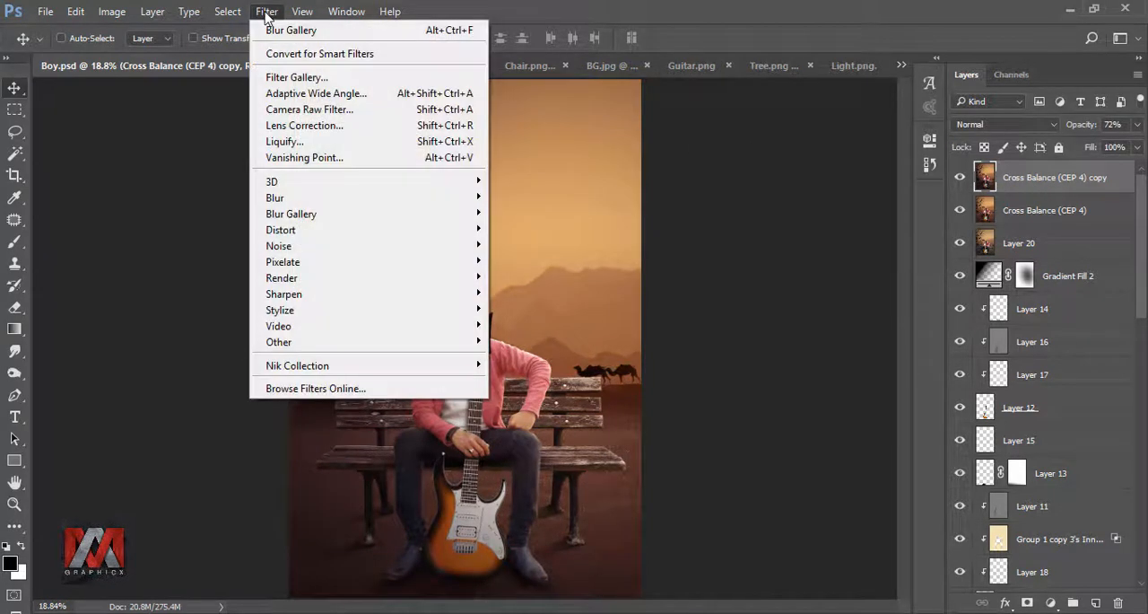
pyautogui.moveTo(365, 374)
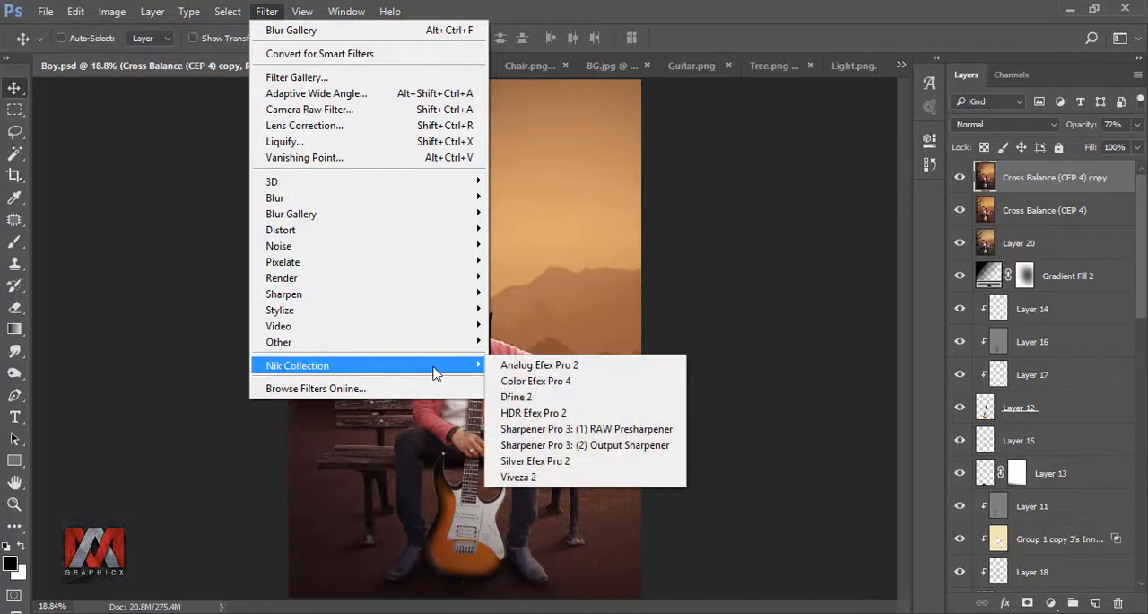
pyautogui.click(563, 476)
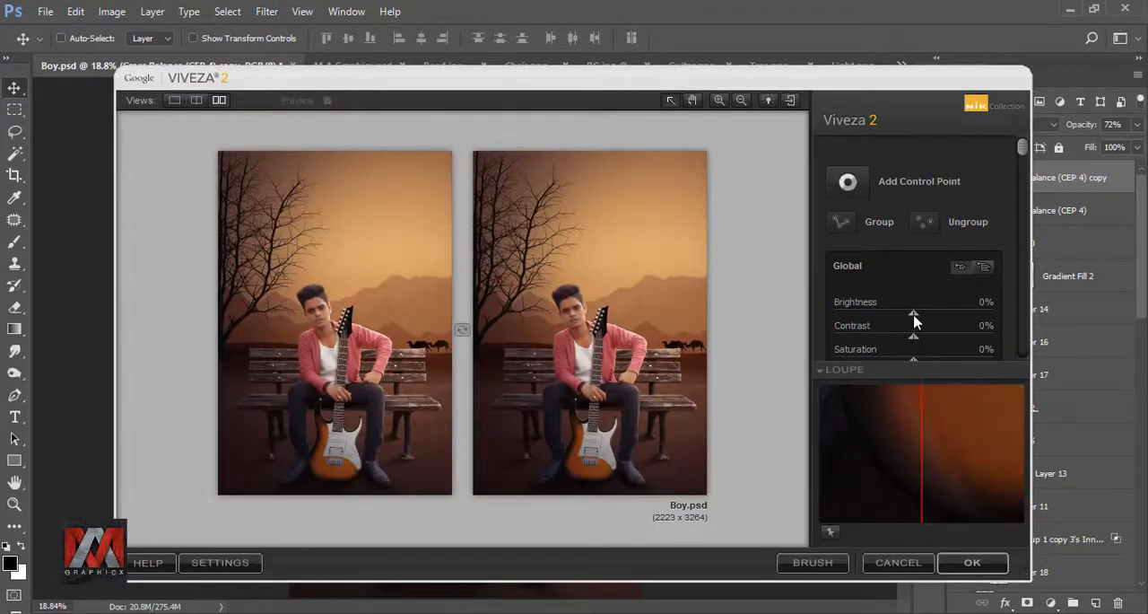
pyautogui.moveTo(920, 317); pyautogui.dragTo(921, 317)
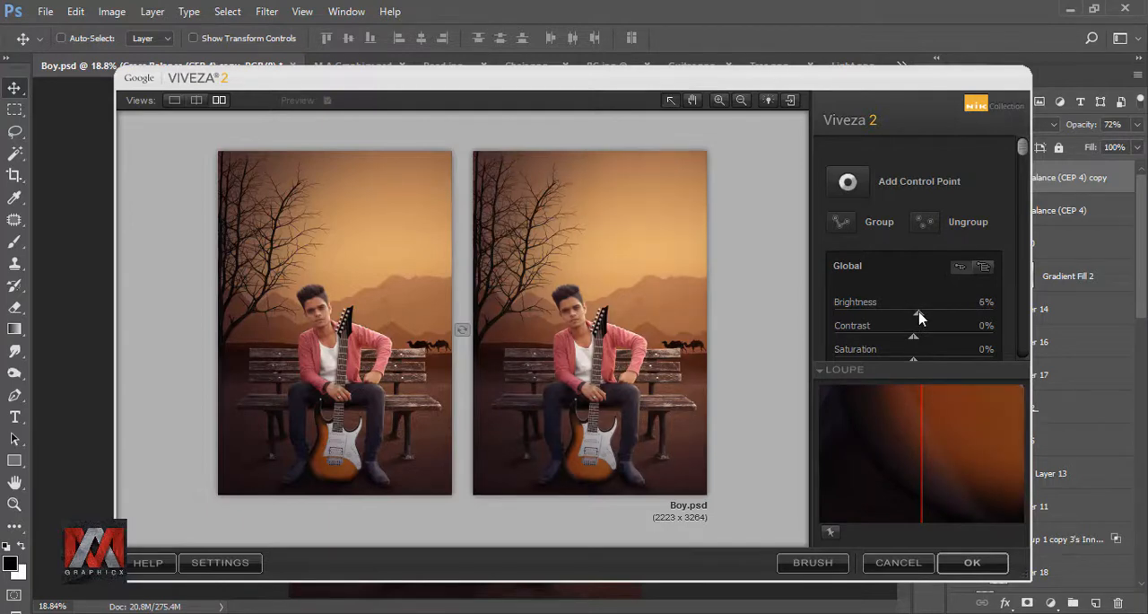
pyautogui.scroll(-2, 1011, 235)
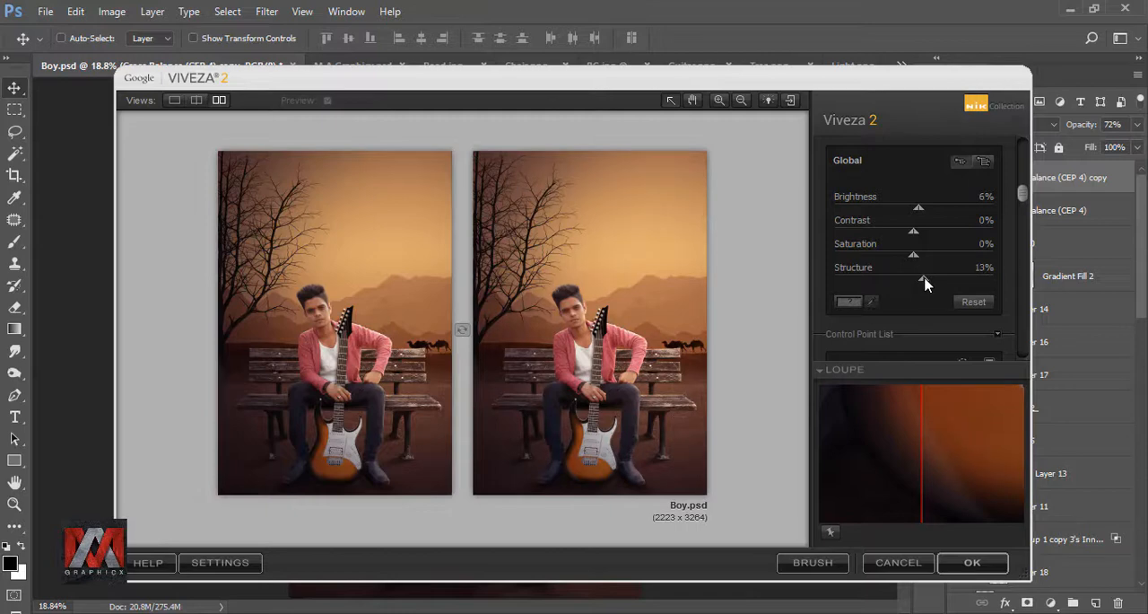
pyautogui.click(968, 562)
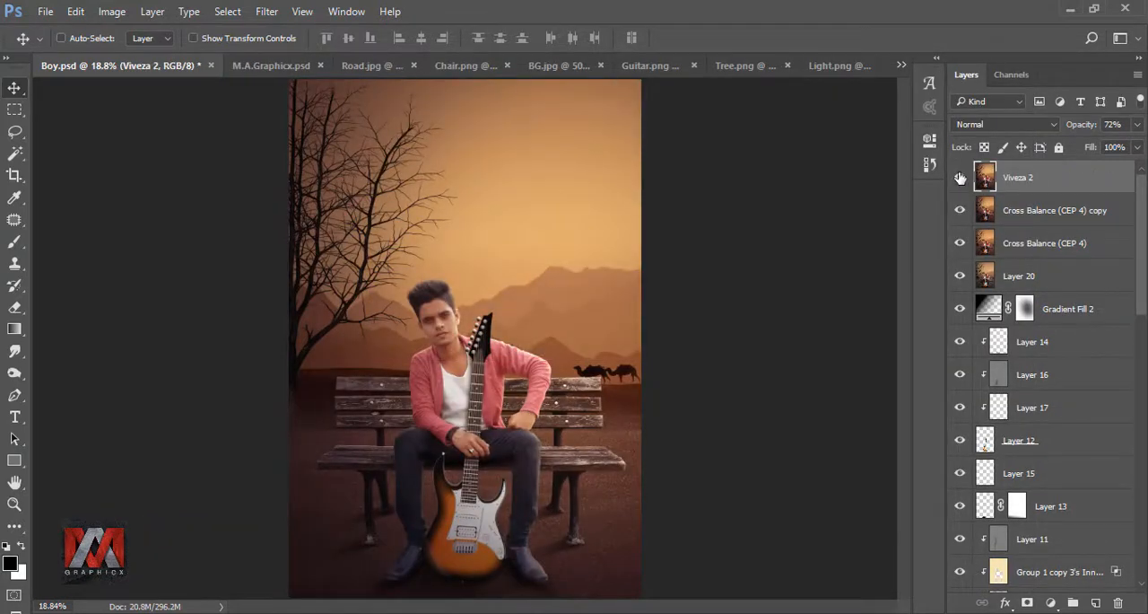
pyautogui.click(959, 178)
pyautogui.click(959, 178)
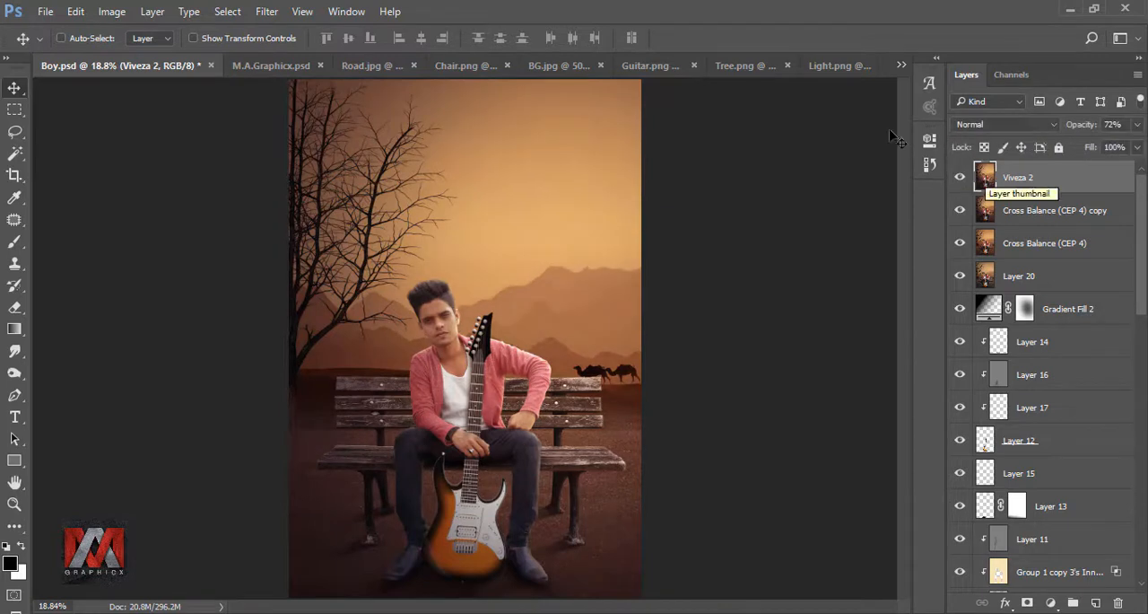
# Step: Bring the Light image into Boy.psd, set its blend mode to Screen and move the glow to the picture's right edge
pyautogui.click(840, 65)
pyautogui.moveTo(323, 251); pyautogui.dragTo(592, 222)
pyautogui.click(990, 129)
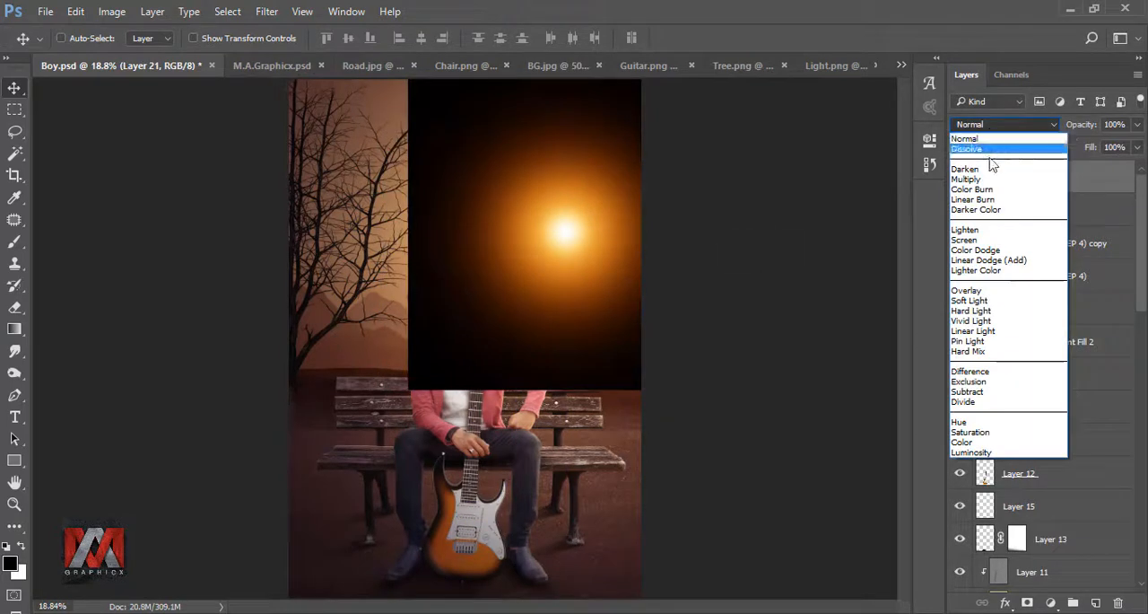
pyautogui.click(985, 240)
pyautogui.moveTo(563, 256); pyautogui.dragTo(638, 264)
# Step: Scale the light layer to 220%, centre it just beyond the picture's right edge, and compare the picture with and without it
pyautogui.hotkey('ctrl', 't')
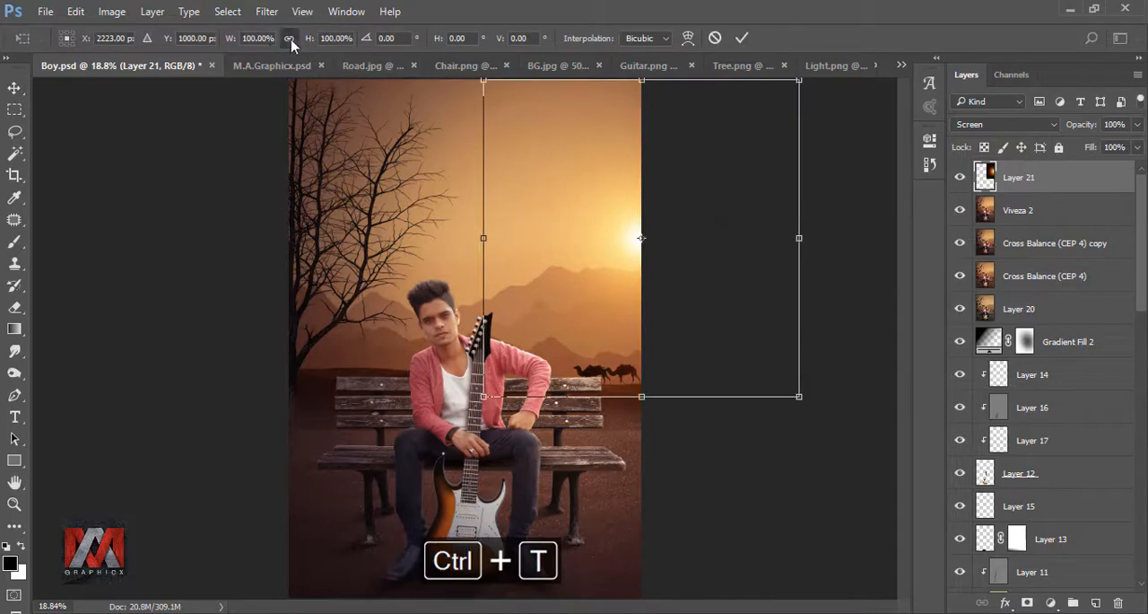
pyautogui.moveTo(239, 42); pyautogui.dragTo(333, 79)
pyautogui.moveTo(541, 226); pyautogui.dragTo(635, 244)
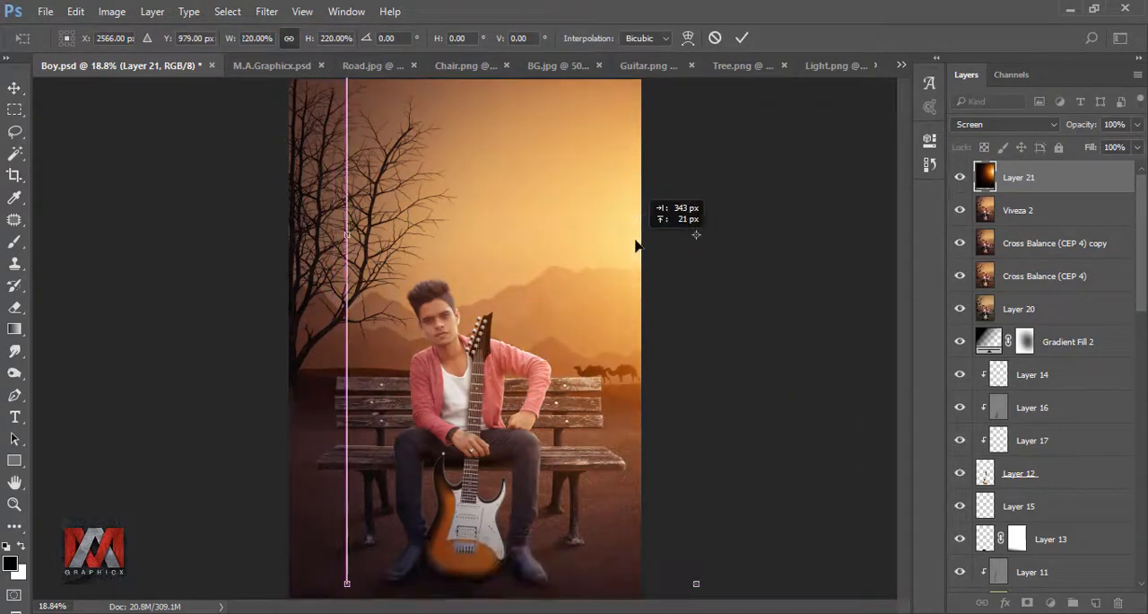
pyautogui.click(741, 38)
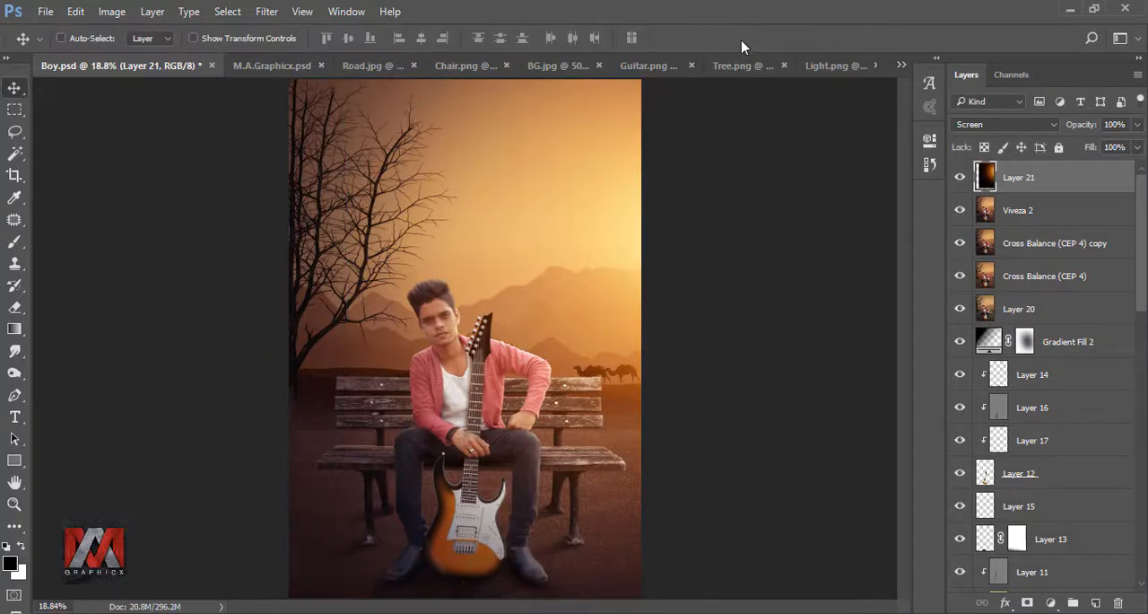
pyautogui.click(960, 177)
pyautogui.click(959, 177)
pyautogui.scroll(-4, 529, 301)
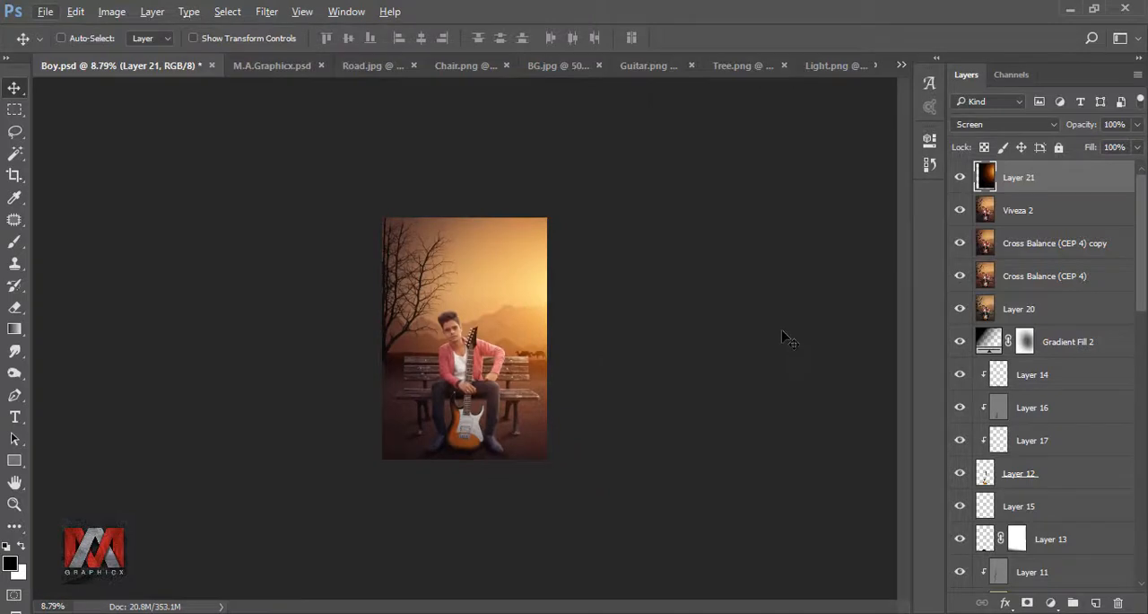
pyautogui.hotkey('ctrl', '0')
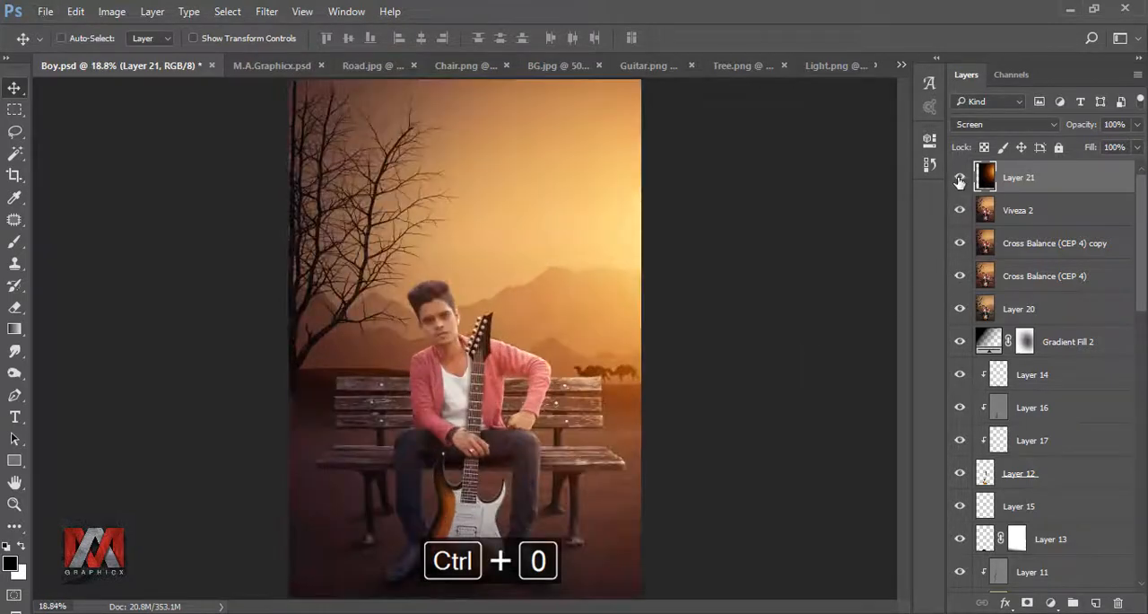
pyautogui.click(959, 180)
pyautogui.click(959, 180)
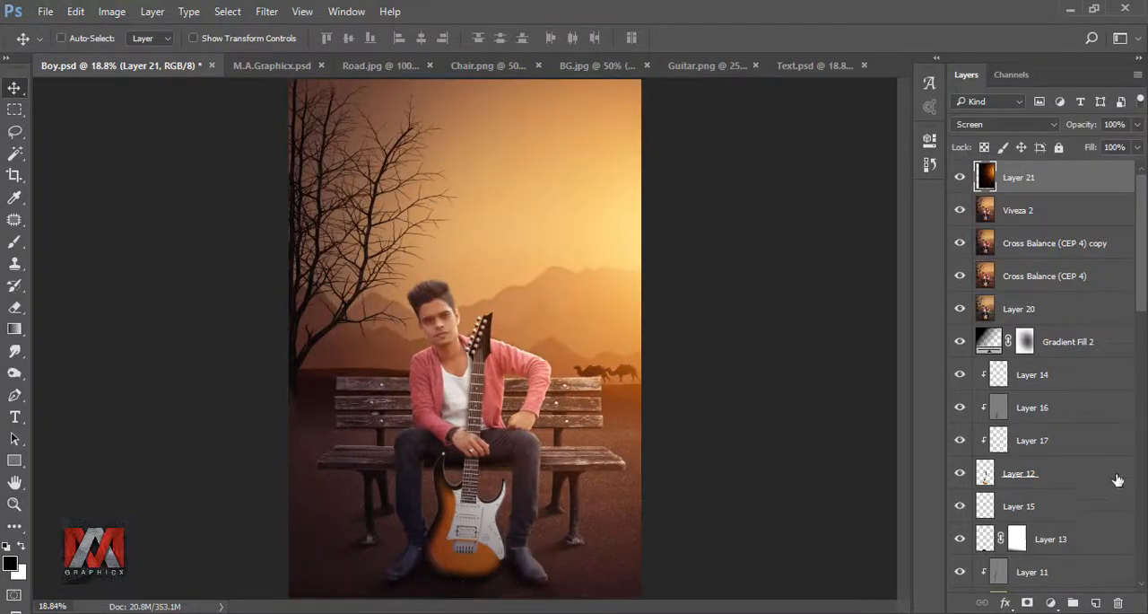
# Step: Add a new empty layer and prepare the 2600 px smoke brush with foreground color cf8b4a
pyautogui.click(1095, 602)
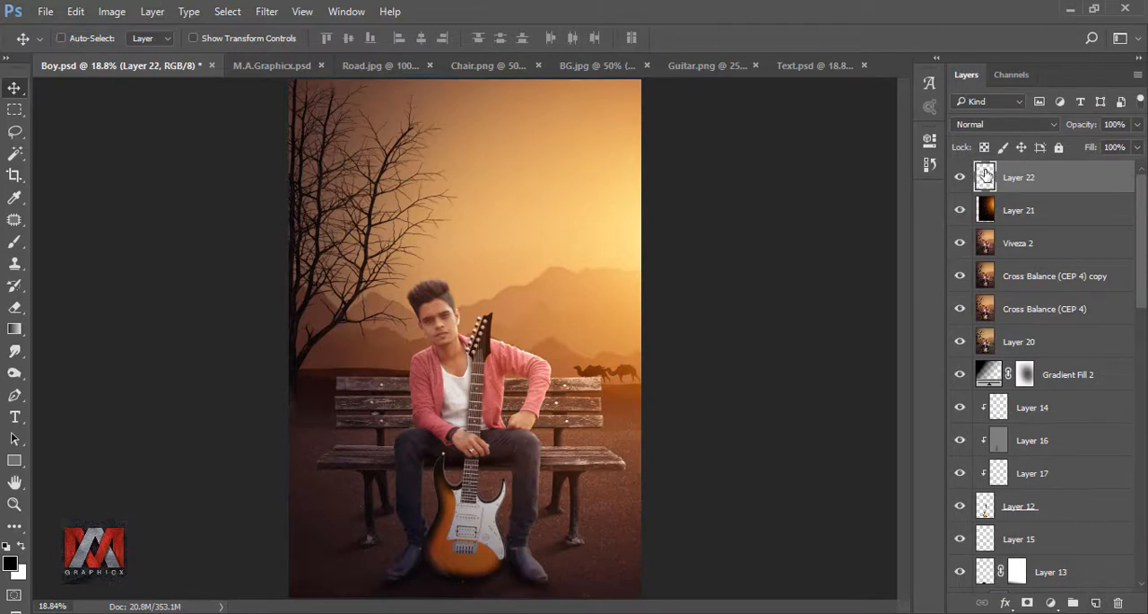
pyautogui.click(14, 242)
pyautogui.click(74, 41)
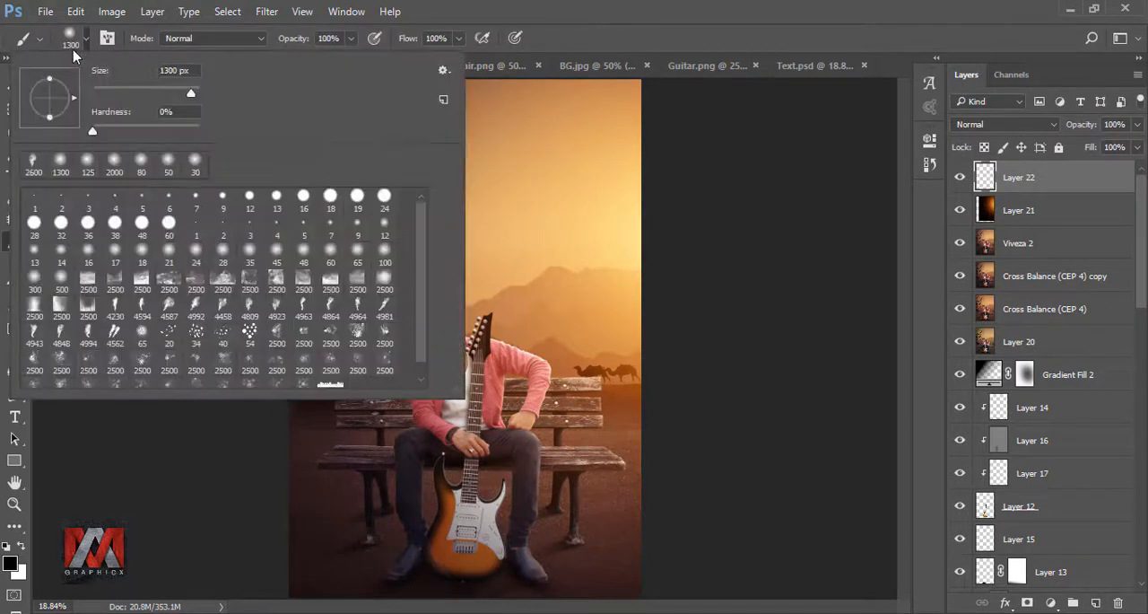
pyautogui.click(33, 164)
pyautogui.click(604, 50)
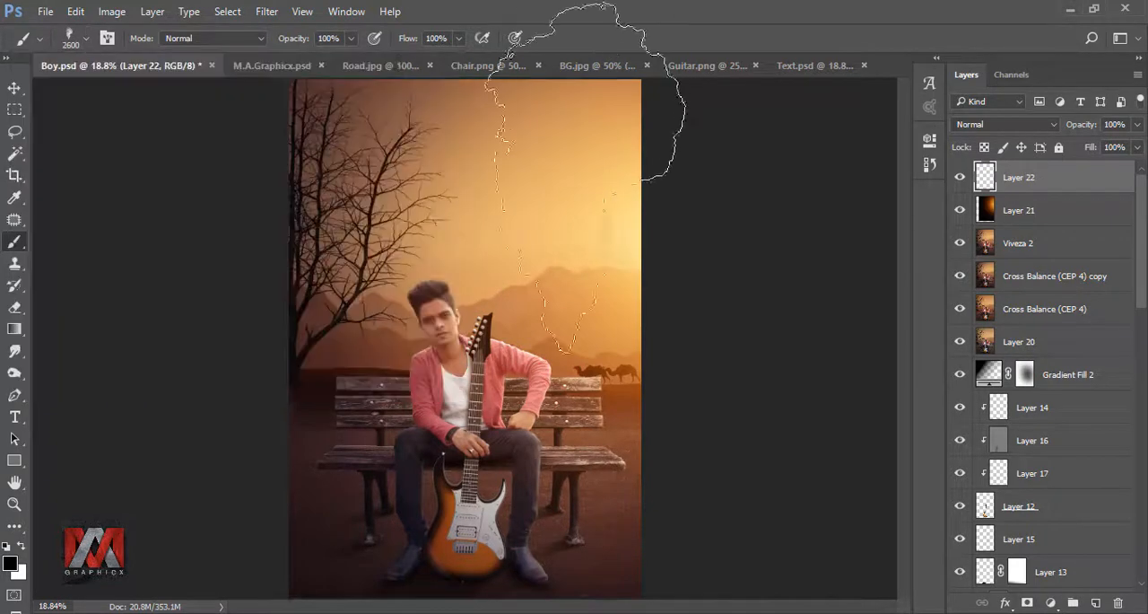
pyautogui.click(10, 563)
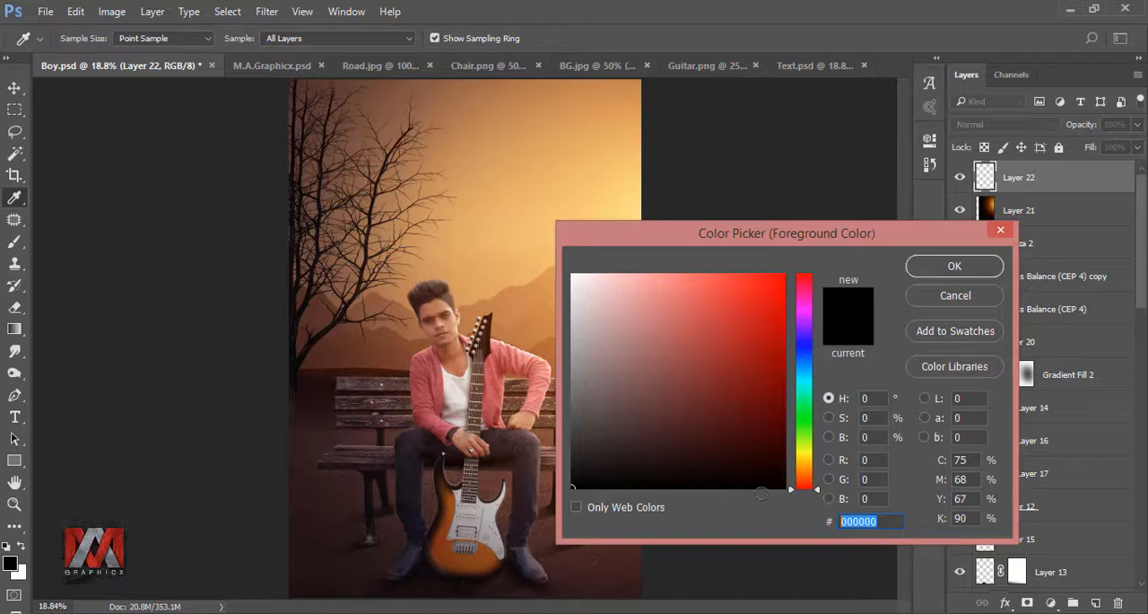
pyautogui.write('cf')
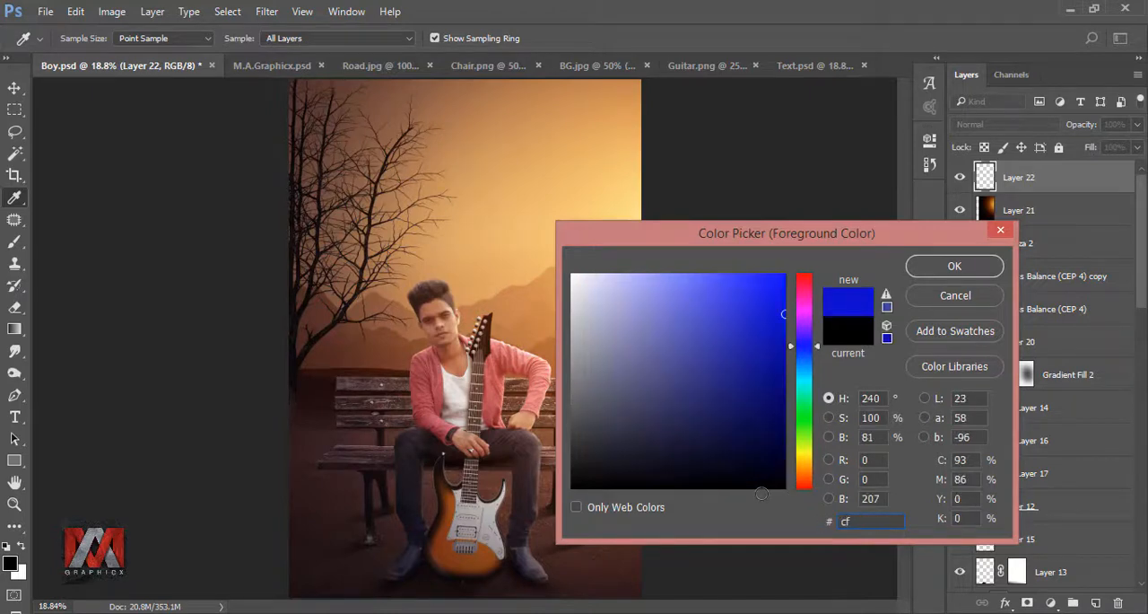
pyautogui.write('8b4a')
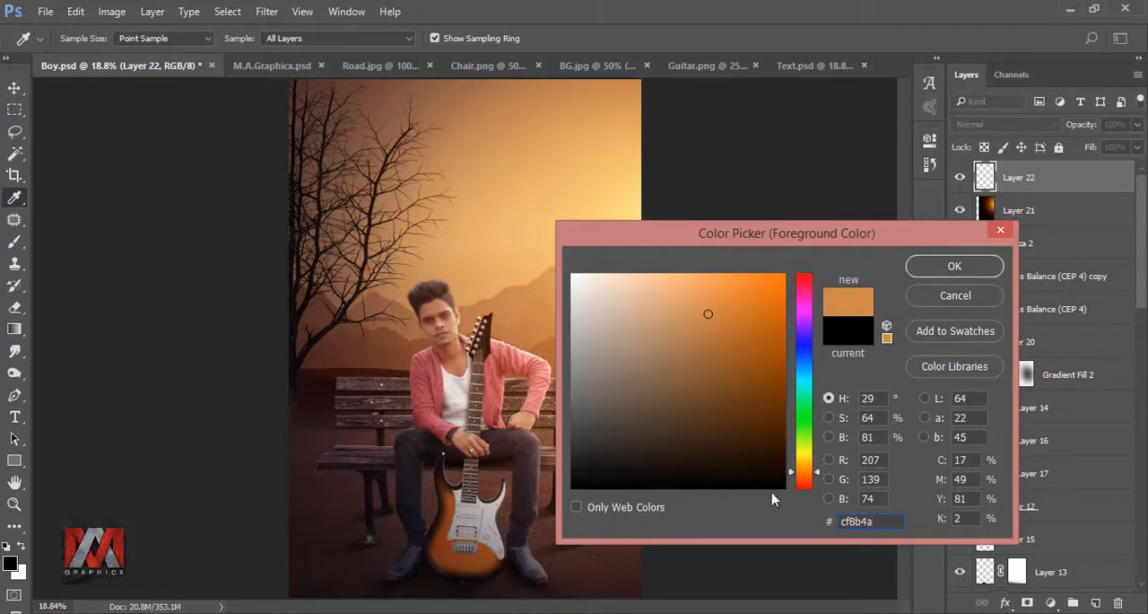
pyautogui.click(956, 267)
pyautogui.press('b')
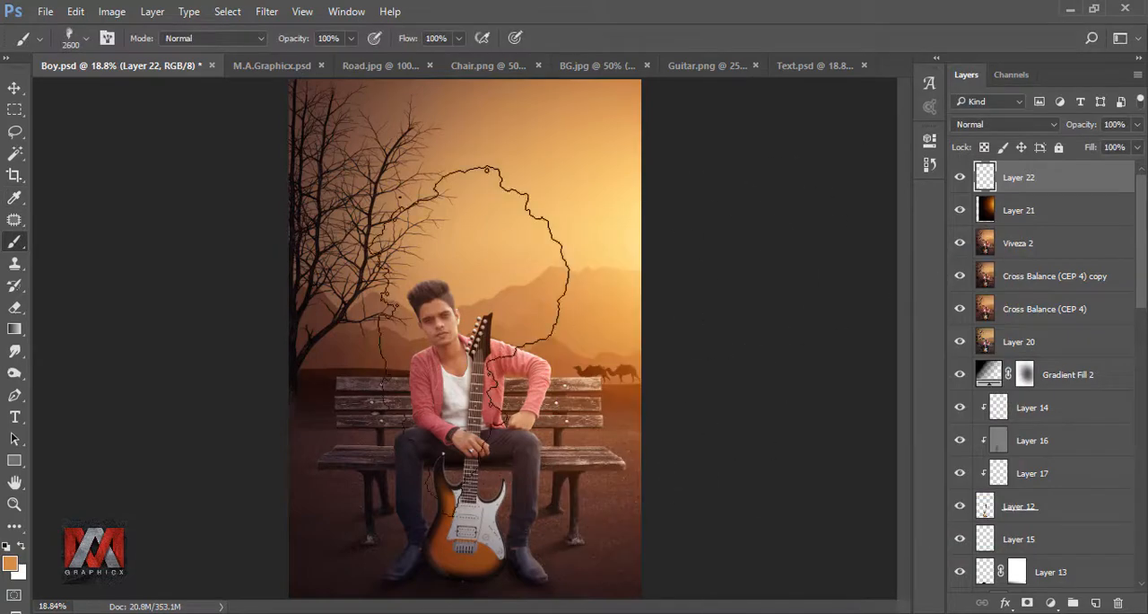
# Step: Stamp the smoke once on the new layer, then enlarge it and place it over the picture's lower-left corner
pyautogui.click(471, 319)
pyautogui.hotkey('ctrl', 't')
pyautogui.moveTo(692, 352)
pyautogui.mouseDown()
pyautogui.moveTo(583, 488)
pyautogui.moveTo(461, 525)
pyautogui.mouseUp()
pyautogui.moveTo(567, 367)
pyautogui.mouseDown()
pyautogui.moveTo(516, 449)
pyautogui.moveTo(516, 502)
pyautogui.moveTo(415, 531)
pyautogui.mouseUp()
pyautogui.click(741, 38)
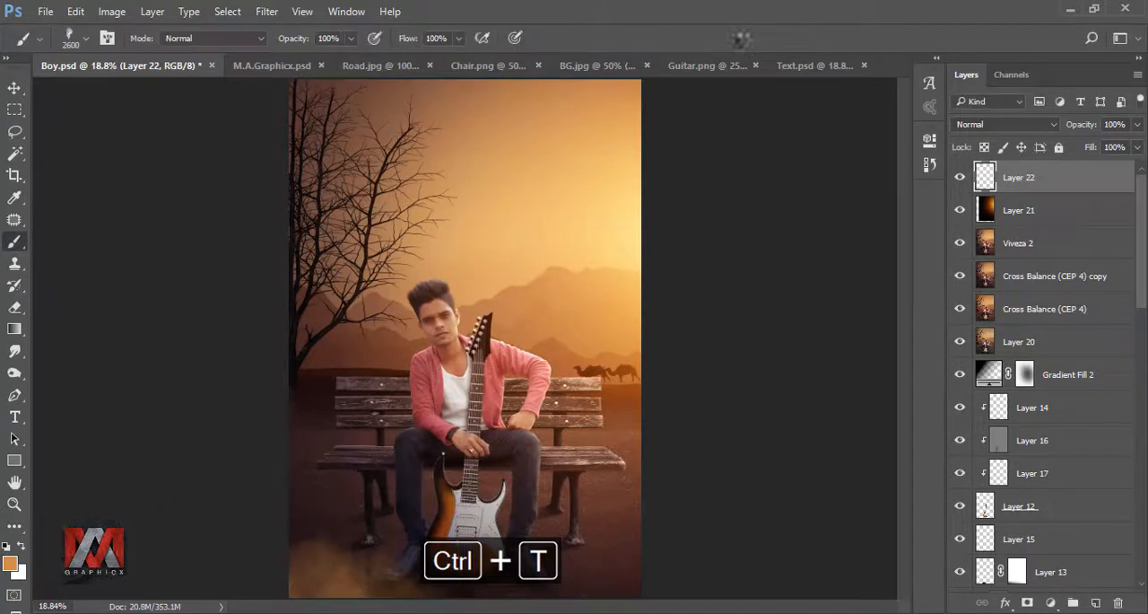
# Step: Duplicate the smoke layer and move the copy over the picture's lower-right corner
pyautogui.hotkey('ctrl', 'j')
pyautogui.hotkey('ctrl', 't')
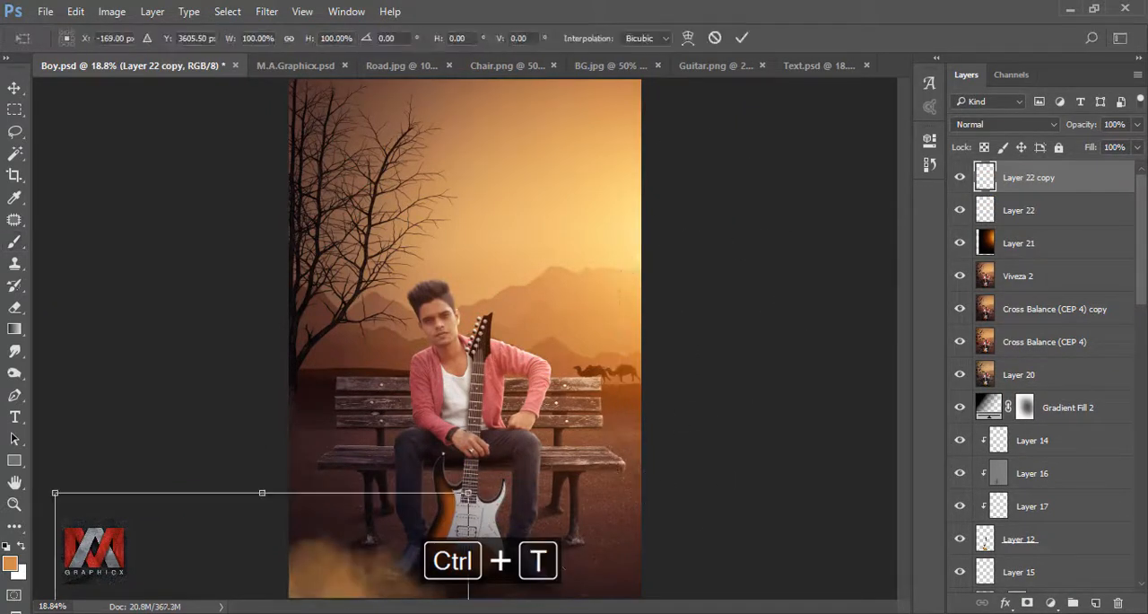
pyautogui.moveTo(374, 555); pyautogui.dragTo(737, 557)
pyautogui.moveTo(666, 558); pyautogui.dragTo(704, 558)
pyautogui.click(742, 37)
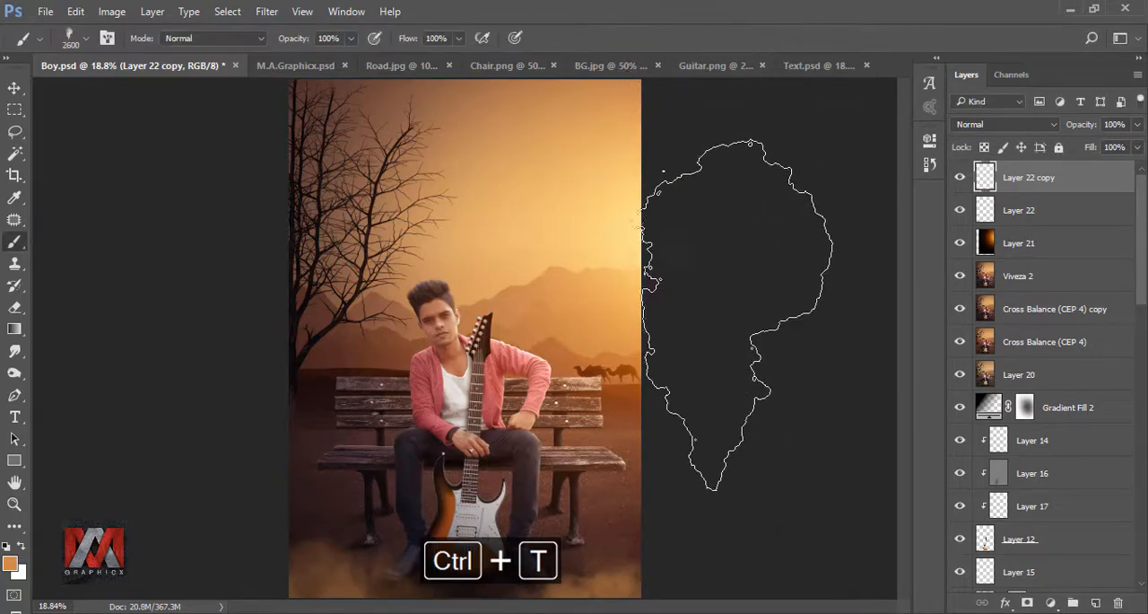
# Step: Copy the Text copy group from Text.psd into Boy.psd and nudge the title and credits down and right into position
pyautogui.moveTo(985, 177); pyautogui.dragTo(102, 136)
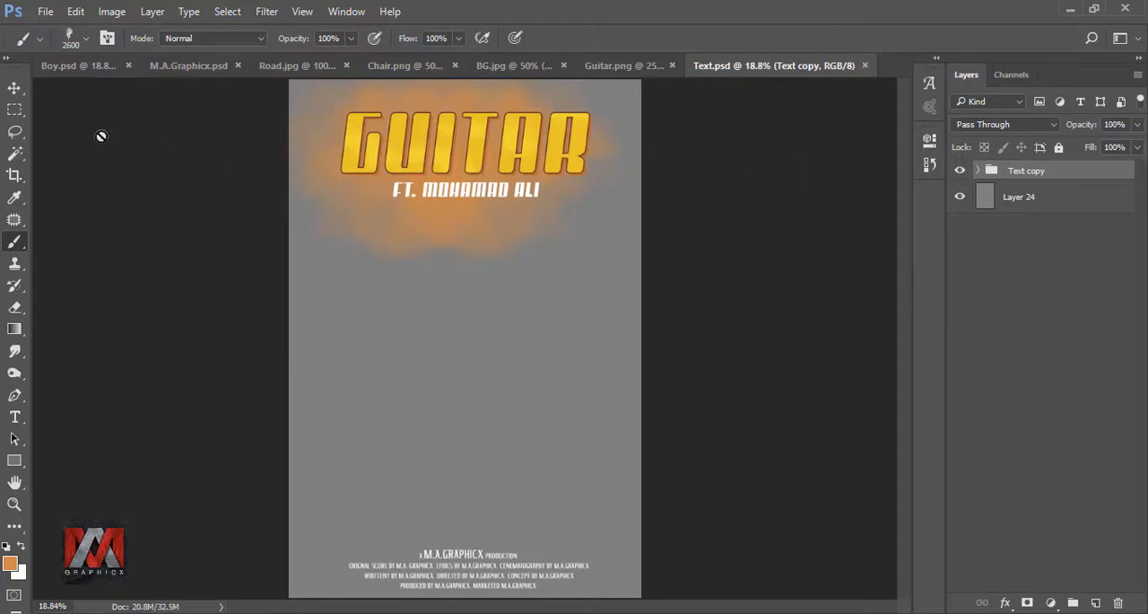
pyautogui.click(15, 87)
pyautogui.moveTo(410, 149)
pyautogui.mouseDown()
pyautogui.moveTo(159, 103)
pyautogui.moveTo(65, 70)
pyautogui.moveTo(305, 172)
pyautogui.moveTo(496, 170)
pyautogui.moveTo(468, 147)
pyautogui.mouseUp()
pyautogui.hotkey('shift', 'Down')
pyautogui.hotkey('shift', 'Down')
pyautogui.hotkey('shift', 'Down')
pyautogui.hotkey('shift', 'Down')
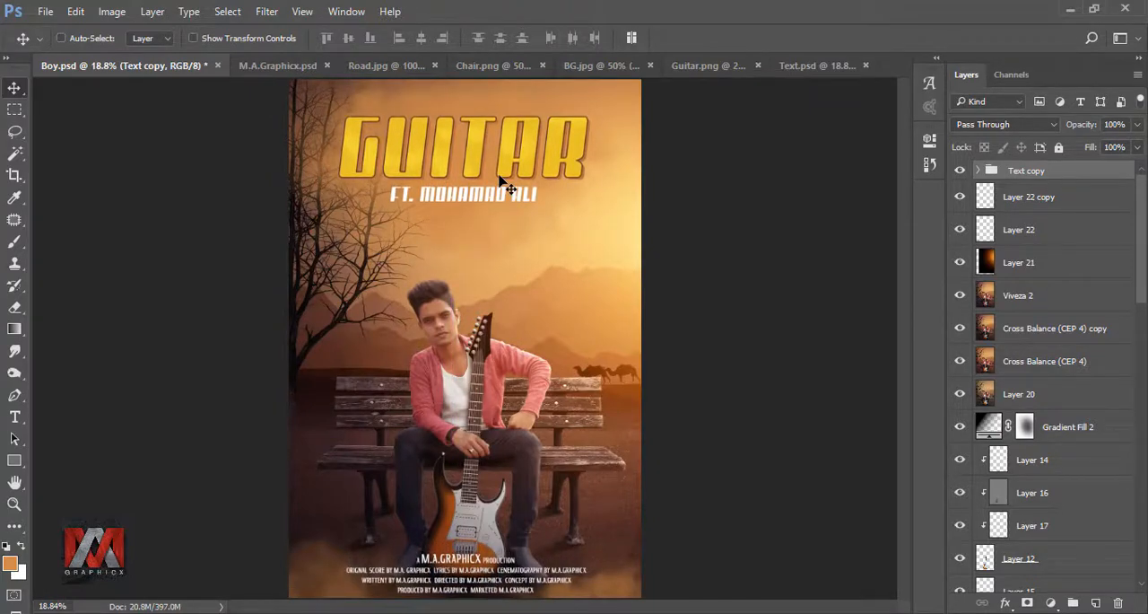
pyautogui.hotkey('shift', 'Right')
pyautogui.hotkey('shift', 'Right')
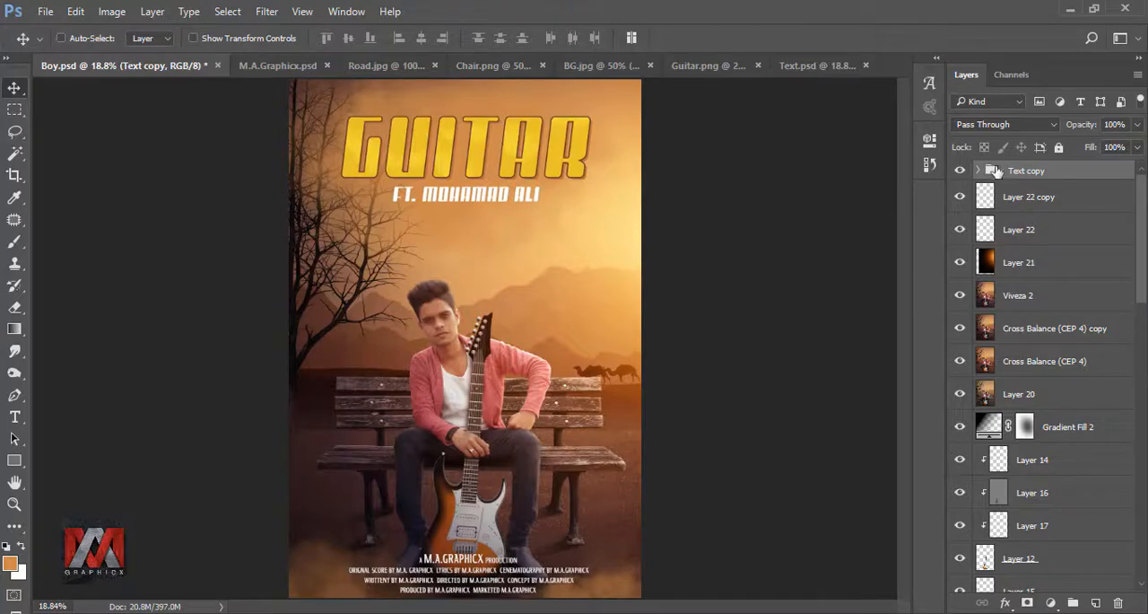